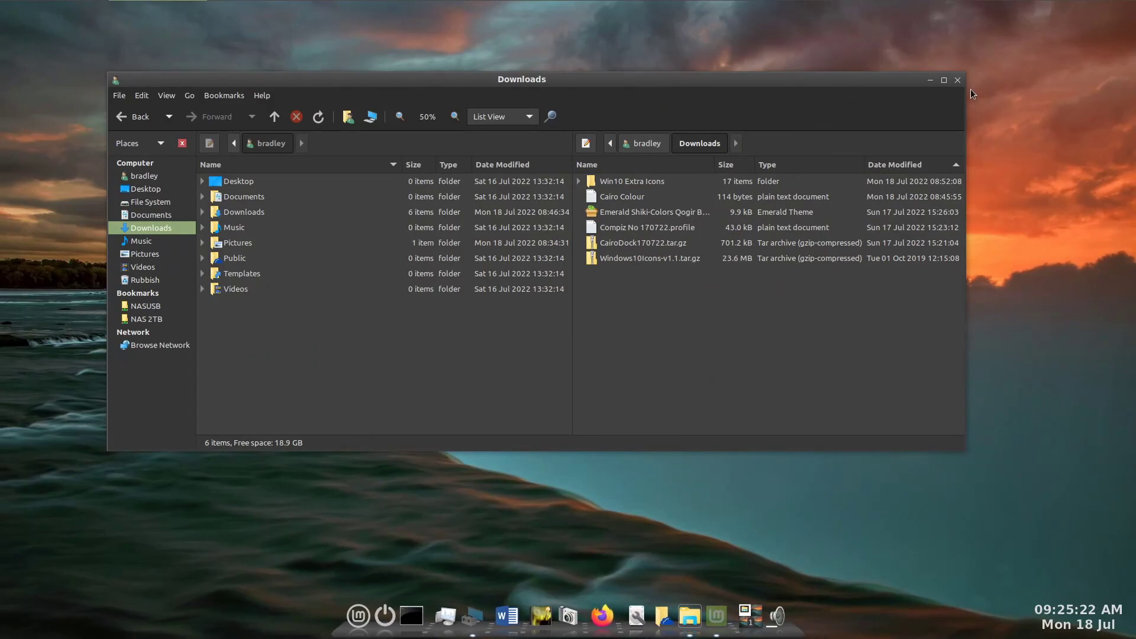
- Check the Linux Mint version and desktop edition in the Welcome window and close it
left_click(714, 609)
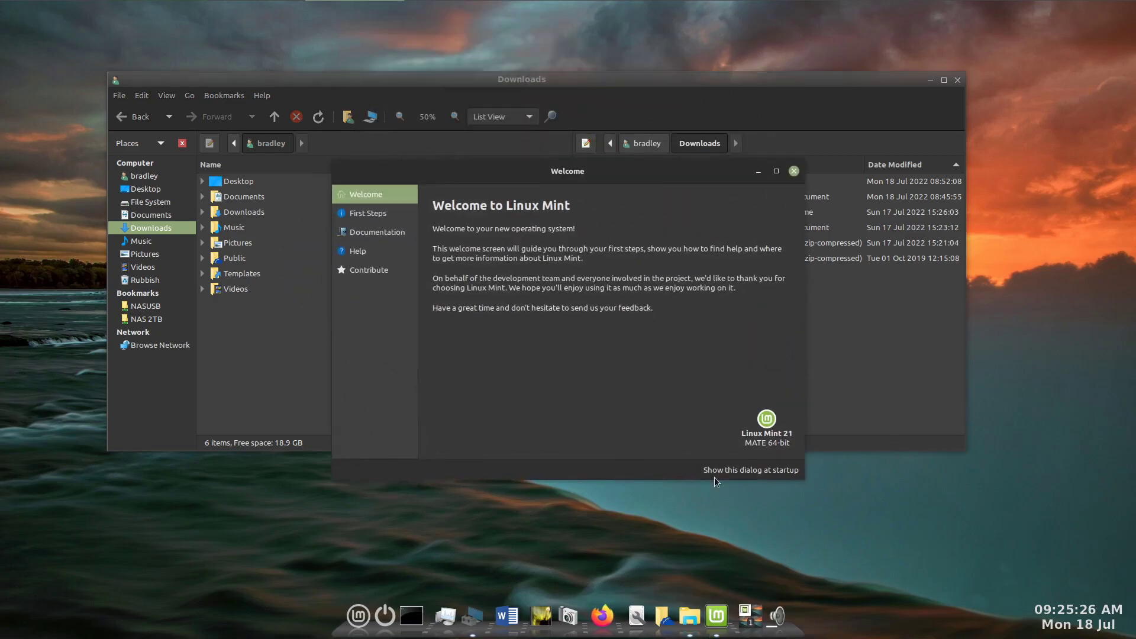
left_click(930, 80)
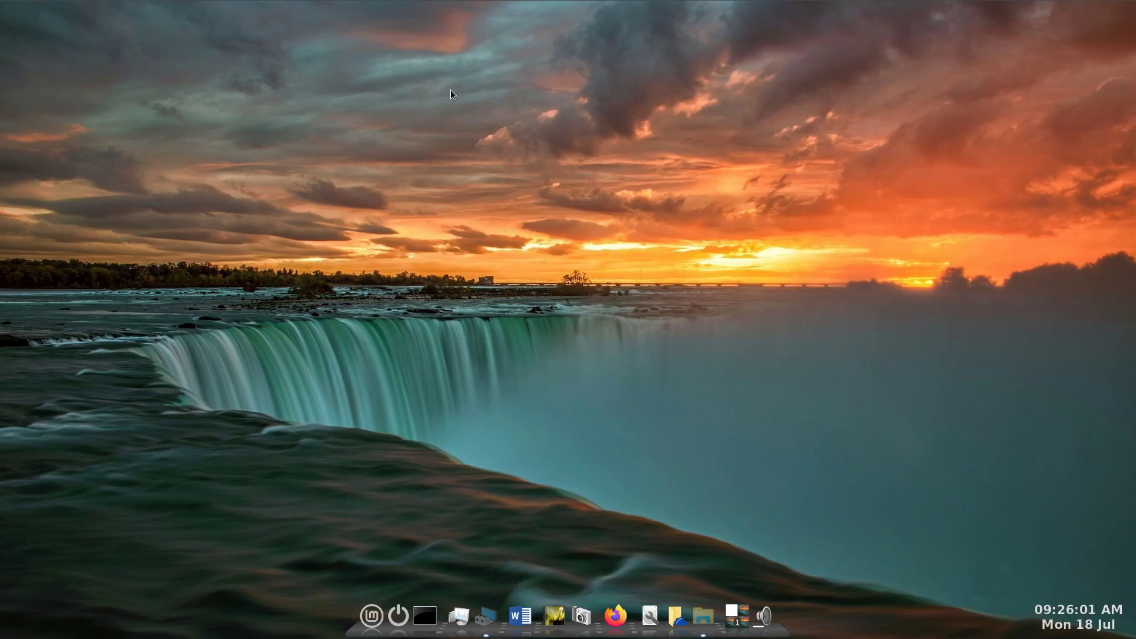
mouse_move(457, 5)
mouse_move(329, 5)
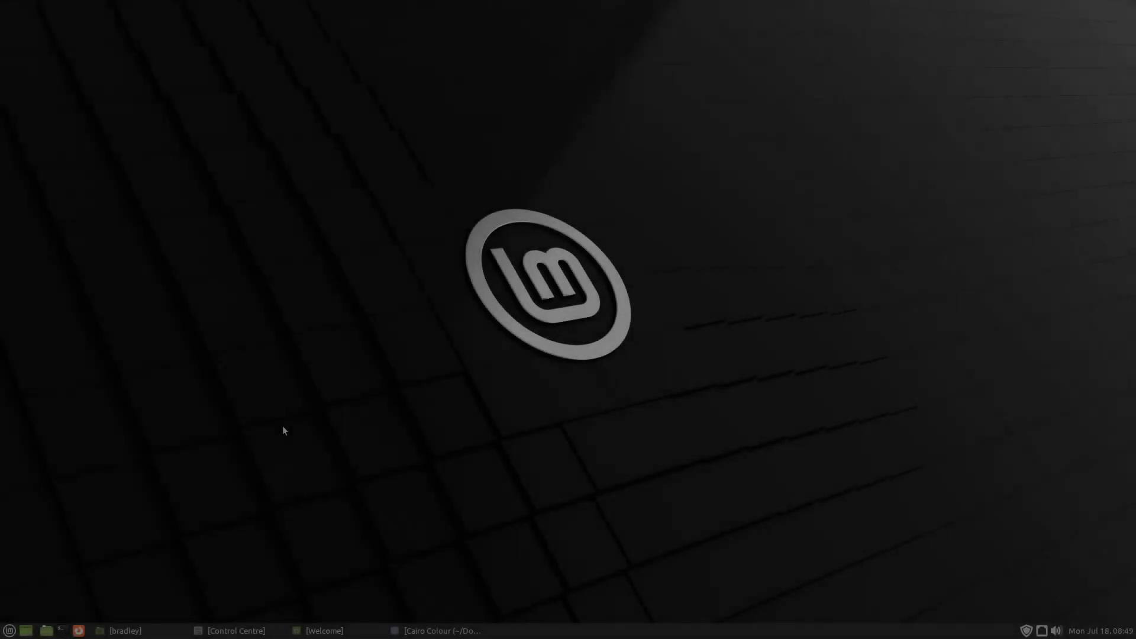
left_click(332, 631)
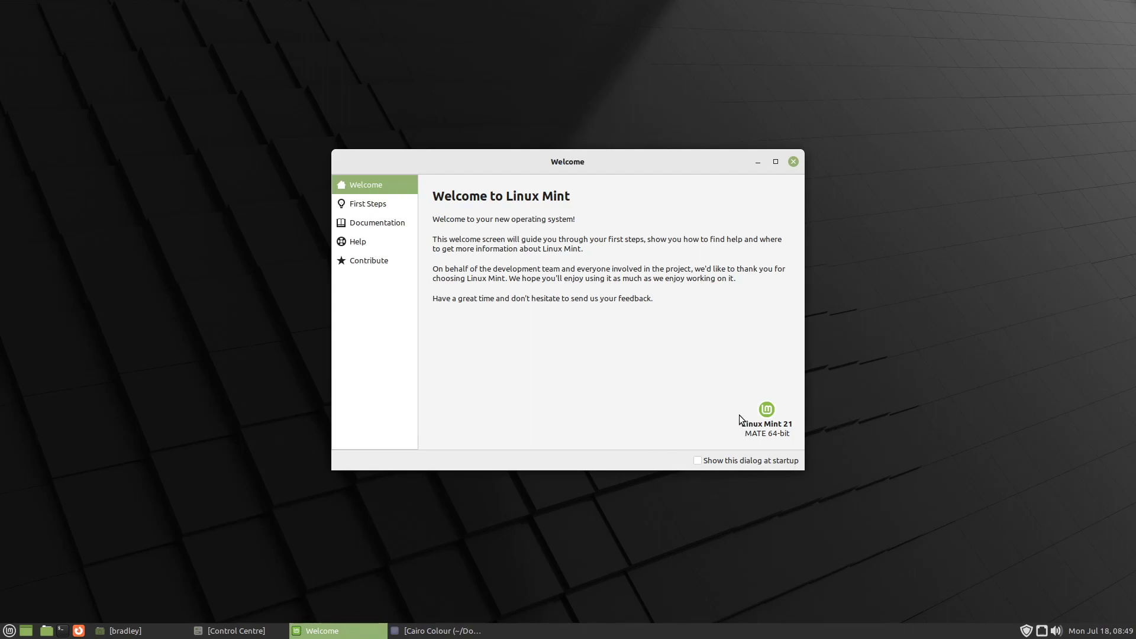
key("alt+F4")
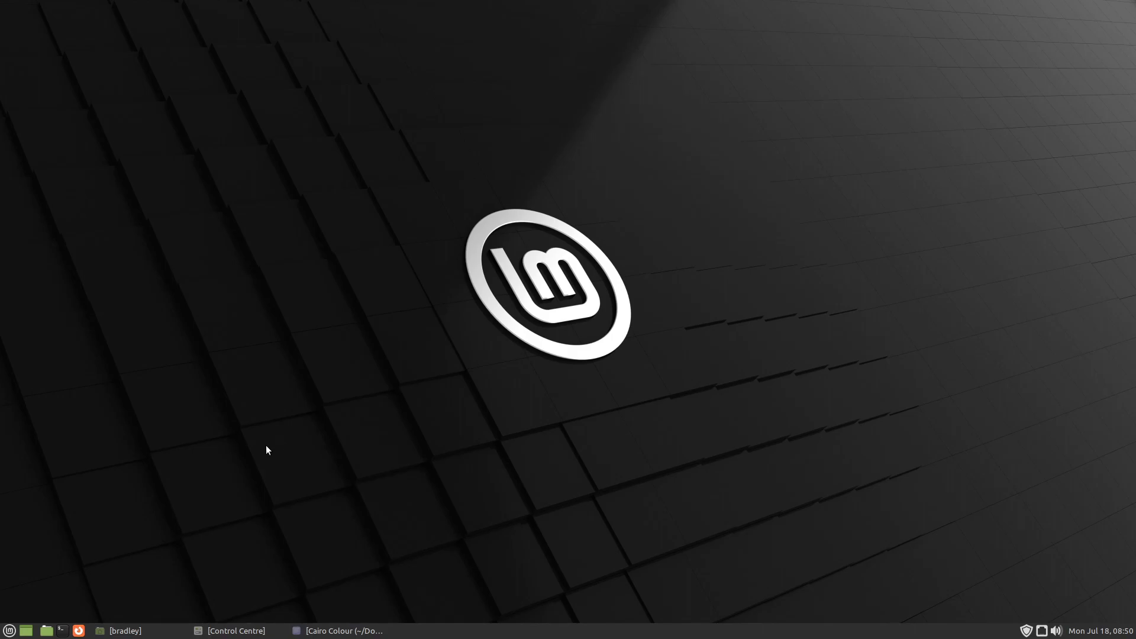
- Bring up the two-pane file manager with the home folder beside Downloads, and show the home folder's hidden files
left_click(133, 631)
double_click(687, 263)
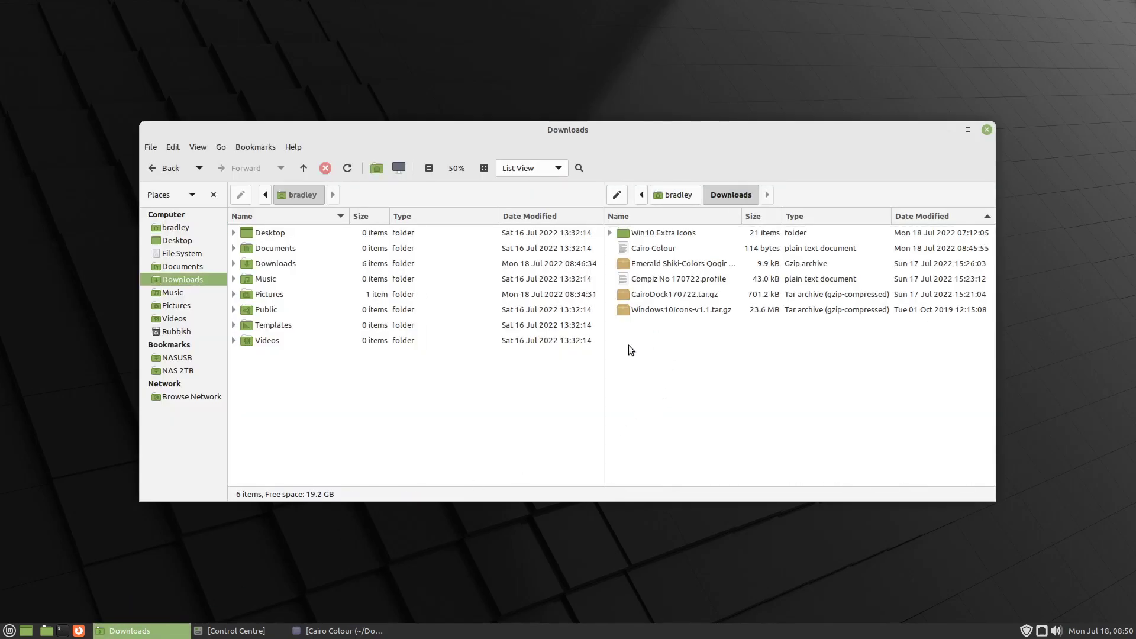
left_click(689, 309)
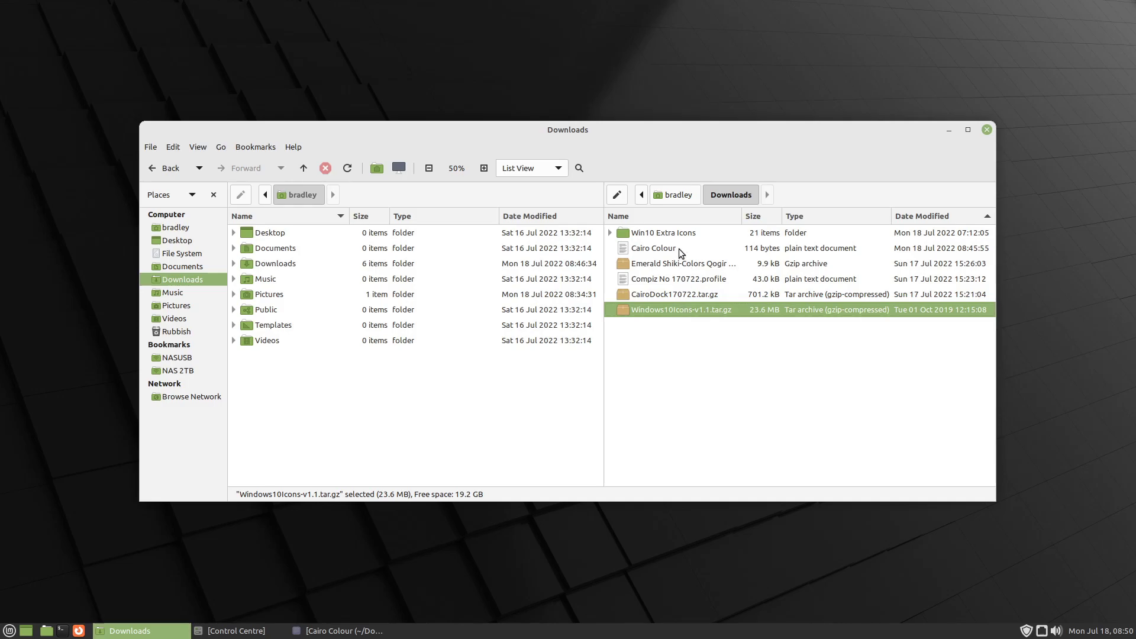
left_click(673, 232)
left_click(686, 313)
left_click(350, 388)
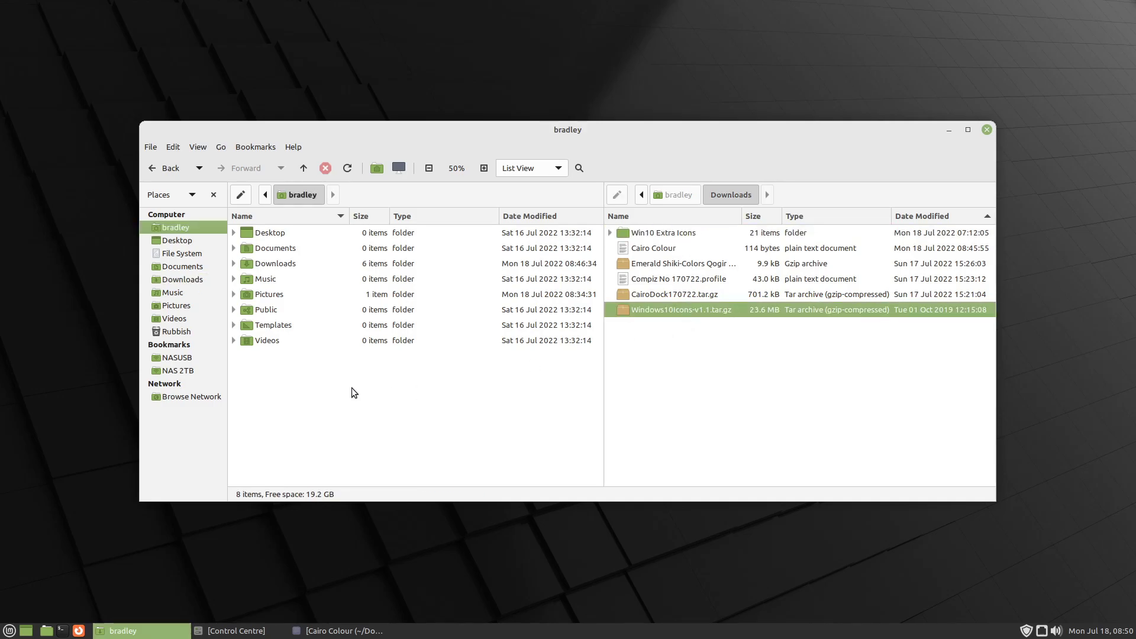
key("ctrl+h")
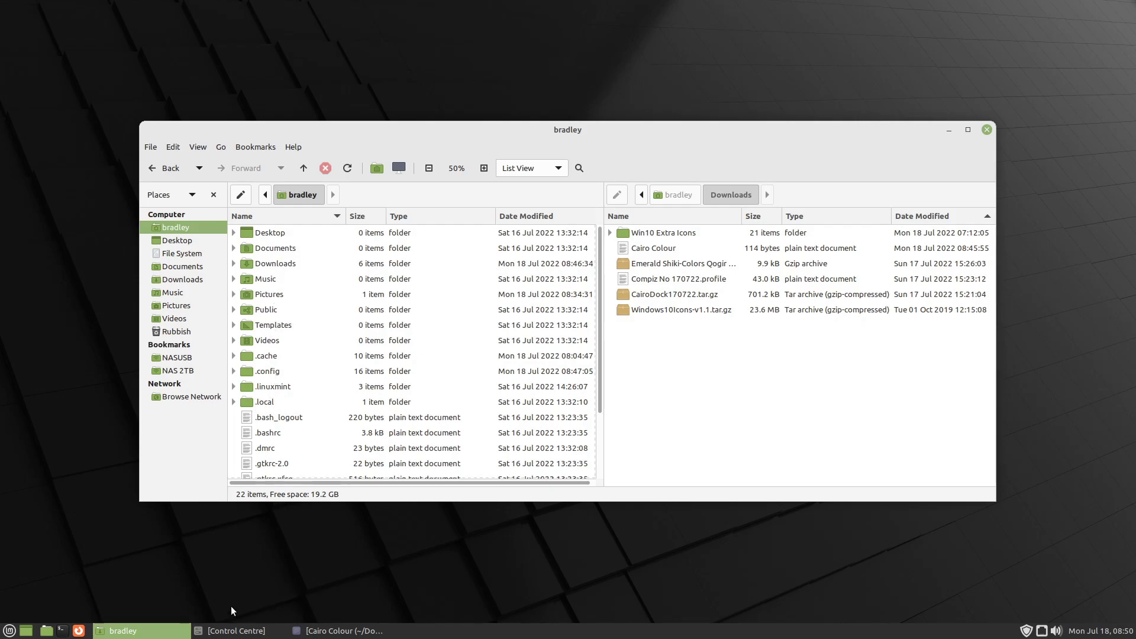
- Generate the hidden .icons and .themes home folders by opening and closing Appearance Preferences from the Control Centre, and minimise the Control Centre
left_click(237, 631)
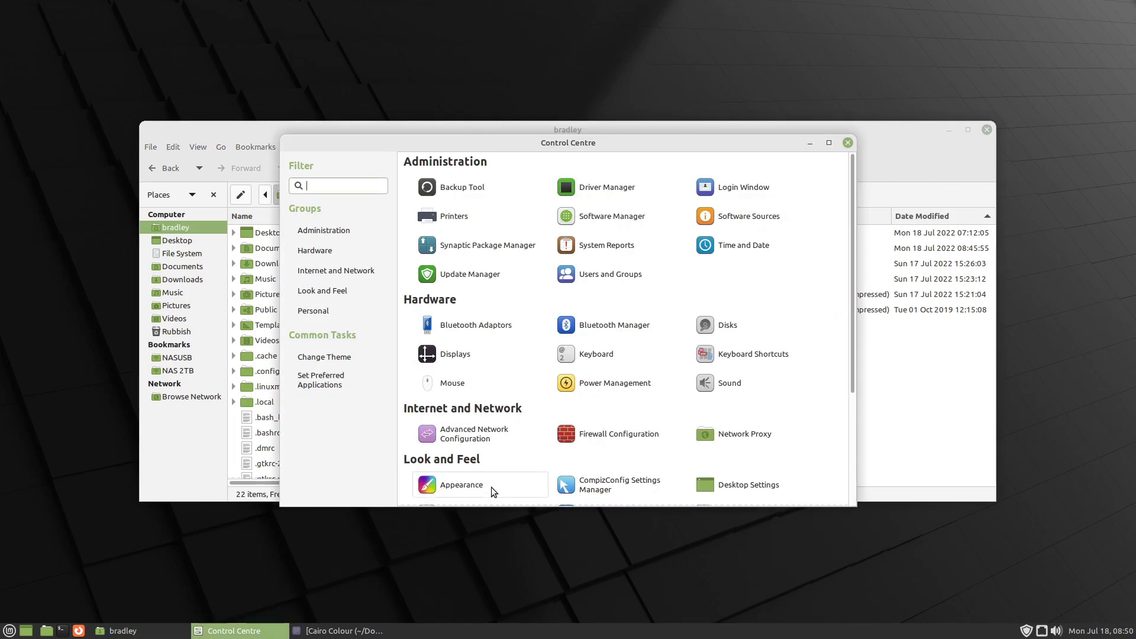
left_click_drag(543, 136, 765, 75)
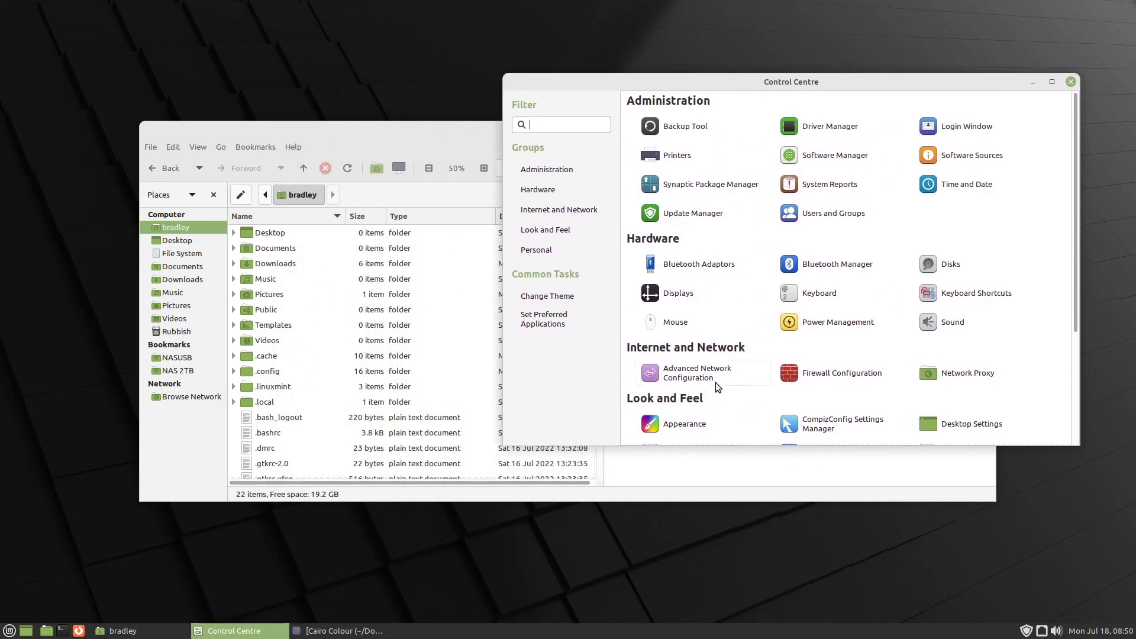
left_click(733, 433)
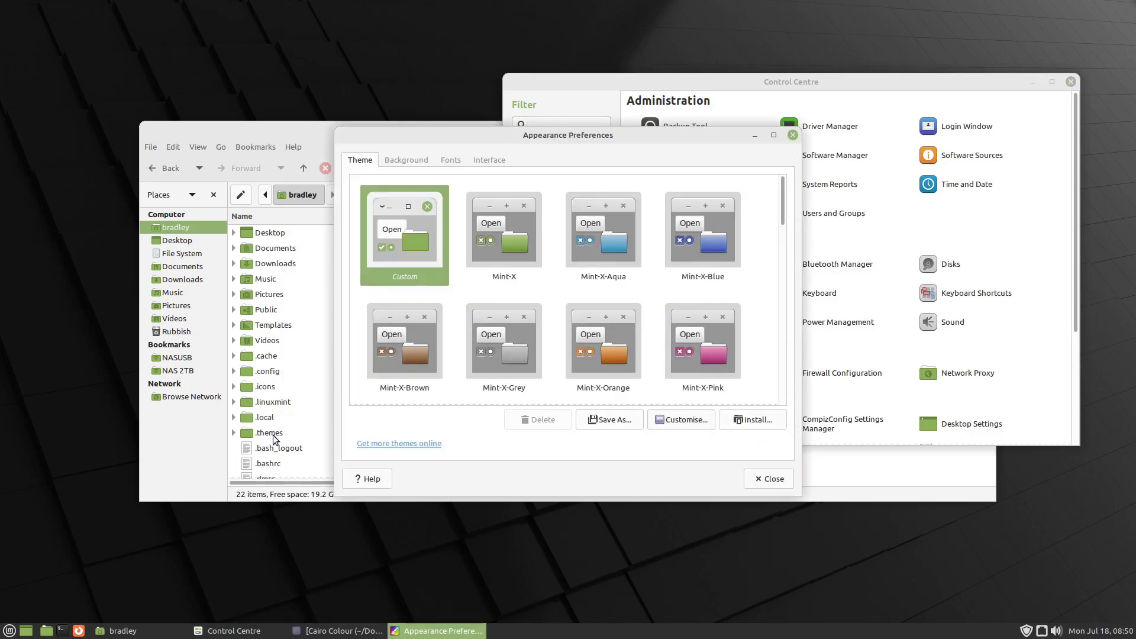
left_click(772, 483)
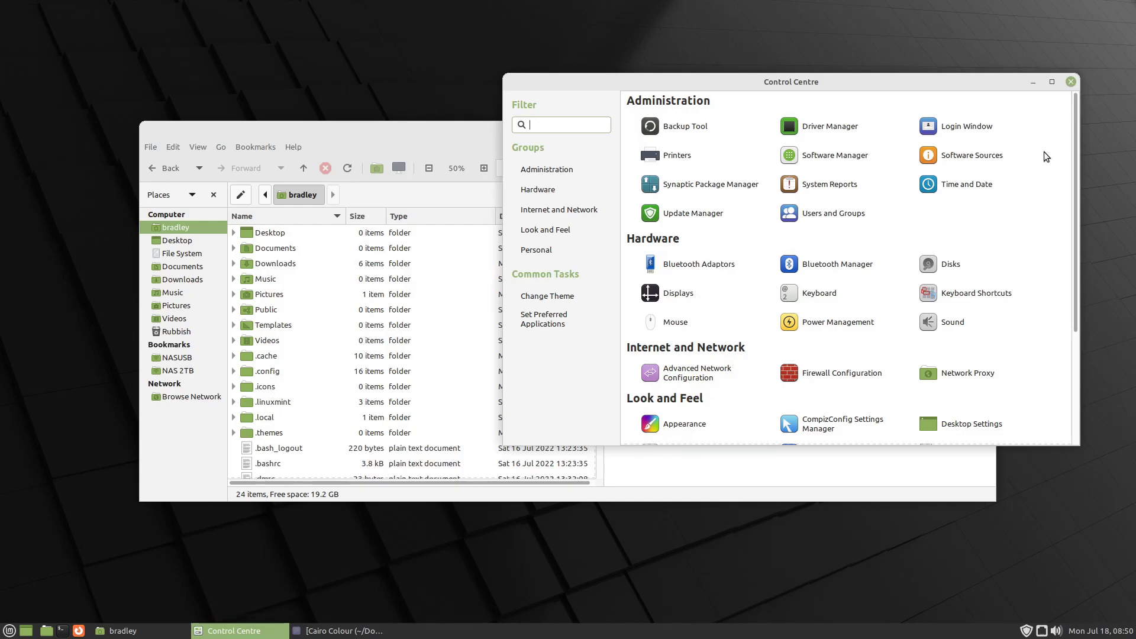
left_click(1032, 83)
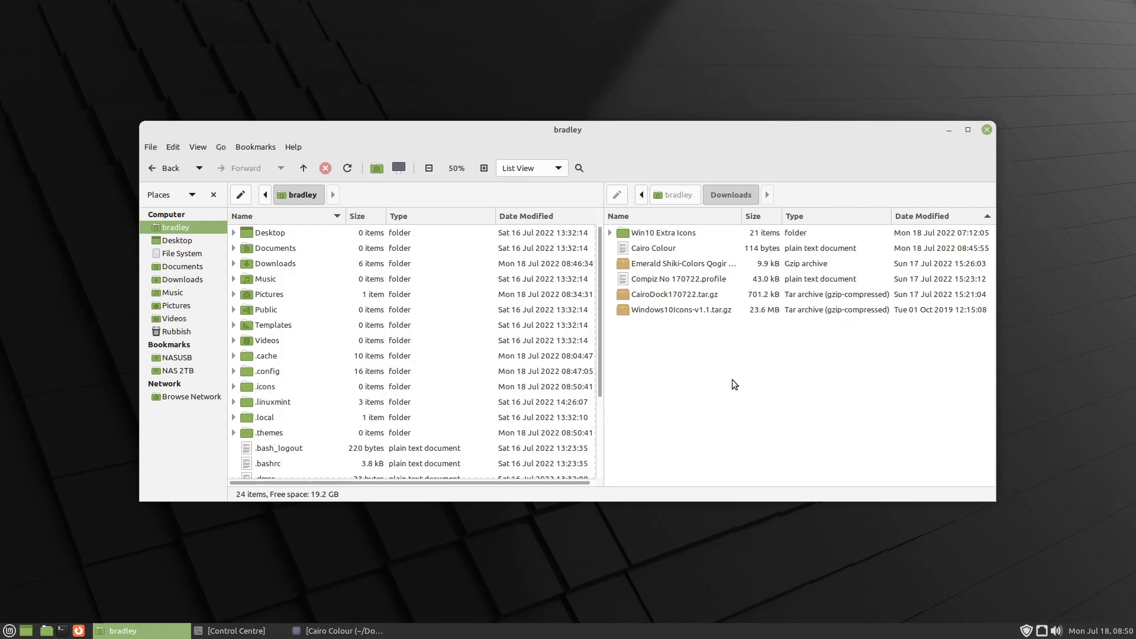
- Extract all files of Windows10Icons-v1.1.tar.gz from Downloads into the hidden .icons folder in home, and quit the archive manager
double_click(691, 309)
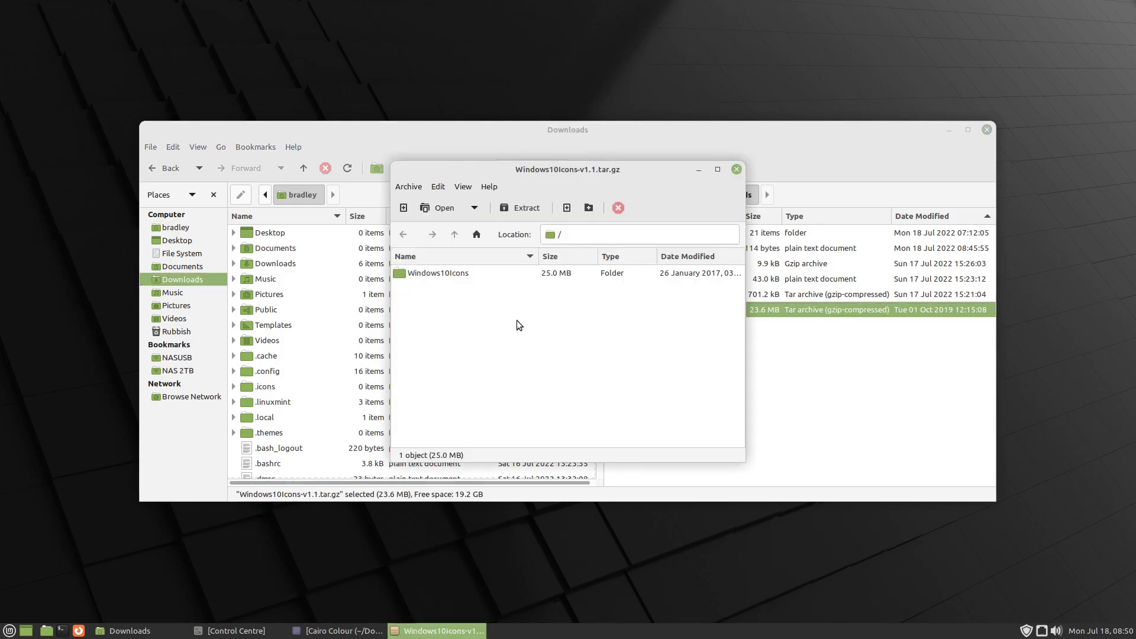
left_click(519, 200)
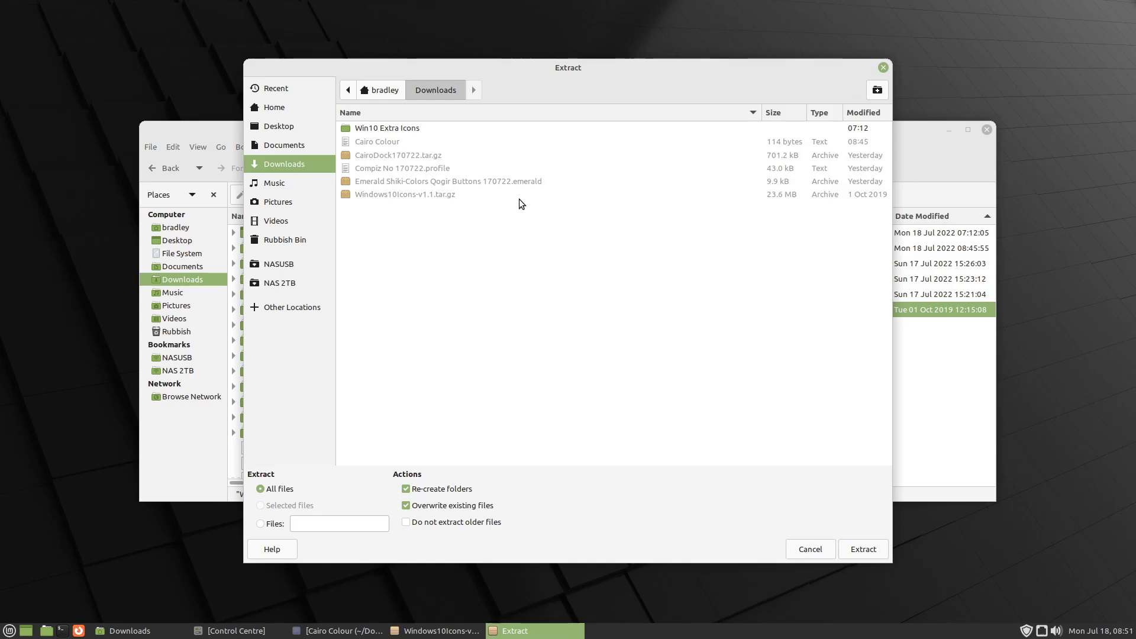
left_click(283, 109)
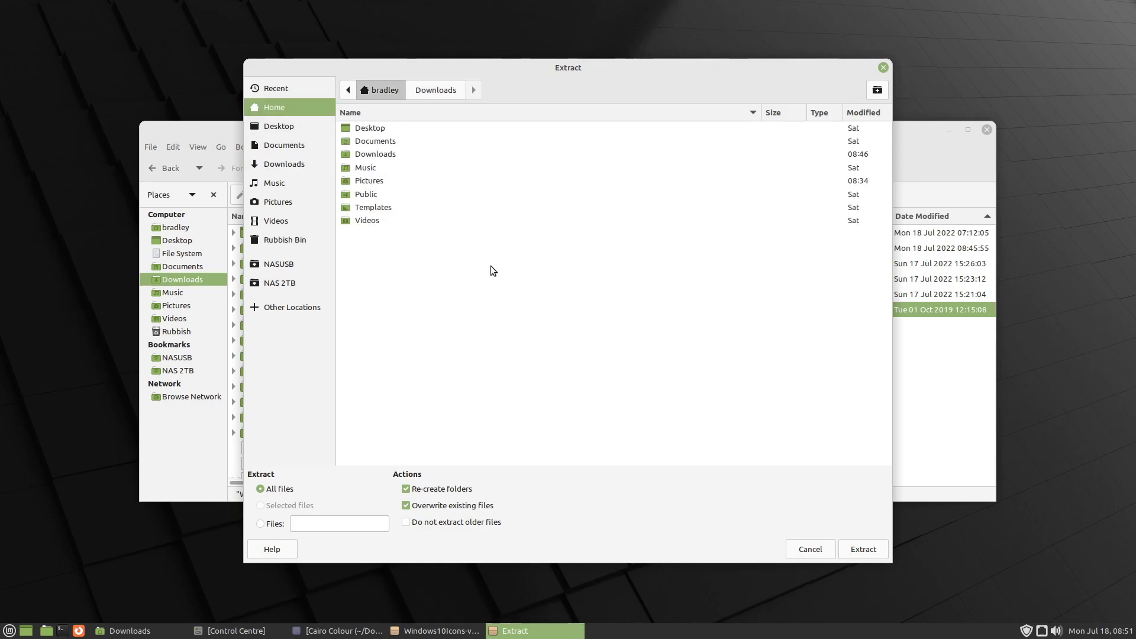
key("ctrl+h")
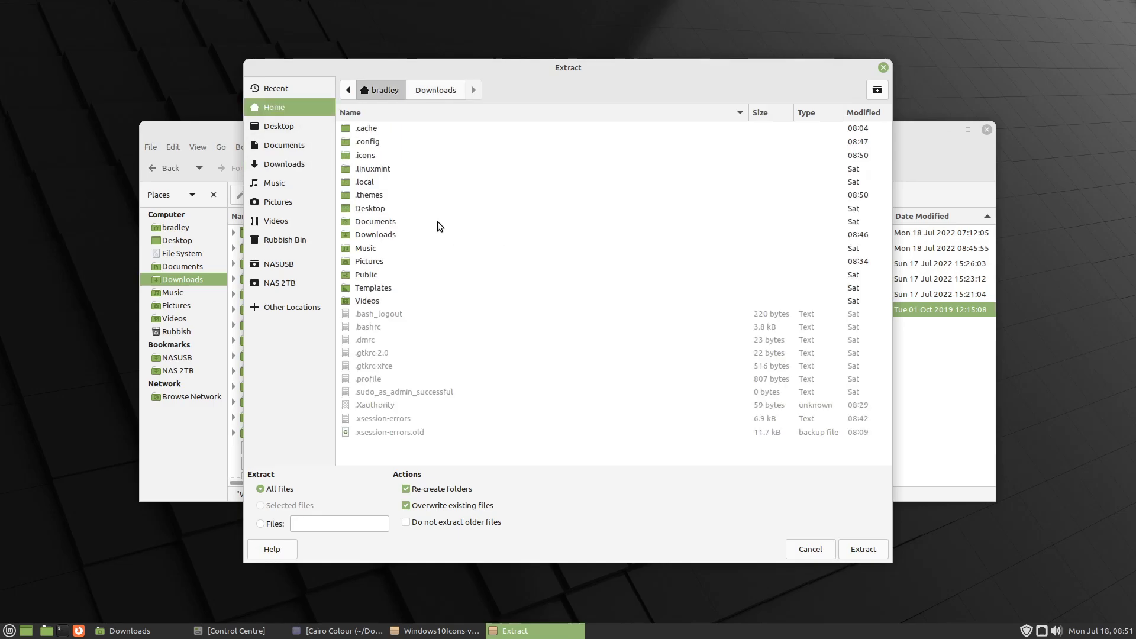
left_click(368, 155)
double_click(368, 155)
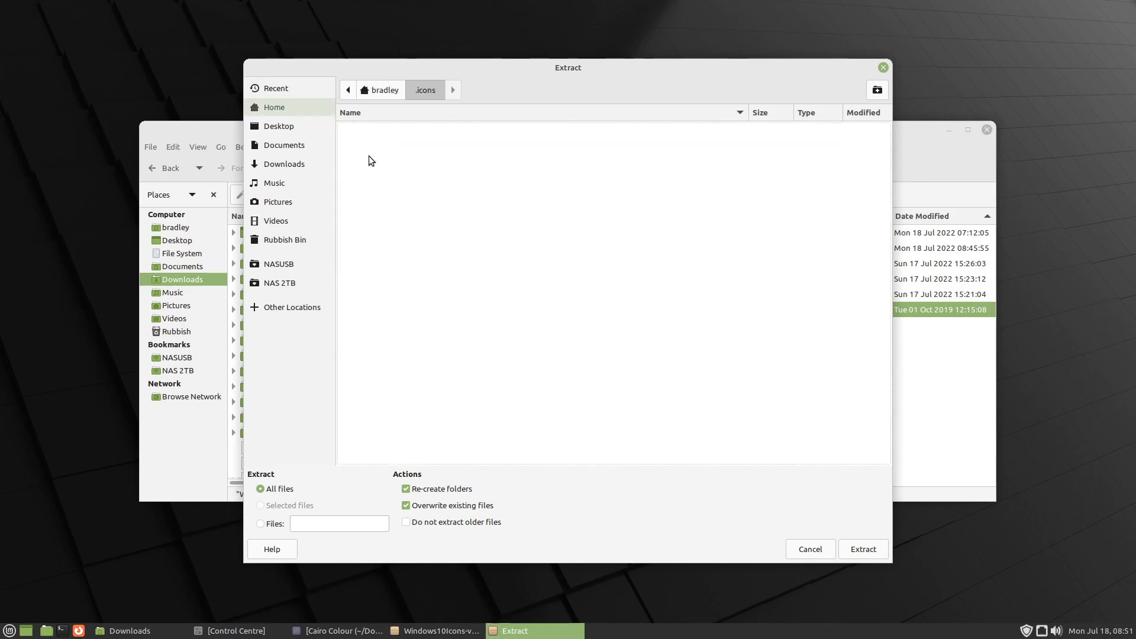
left_click(863, 545)
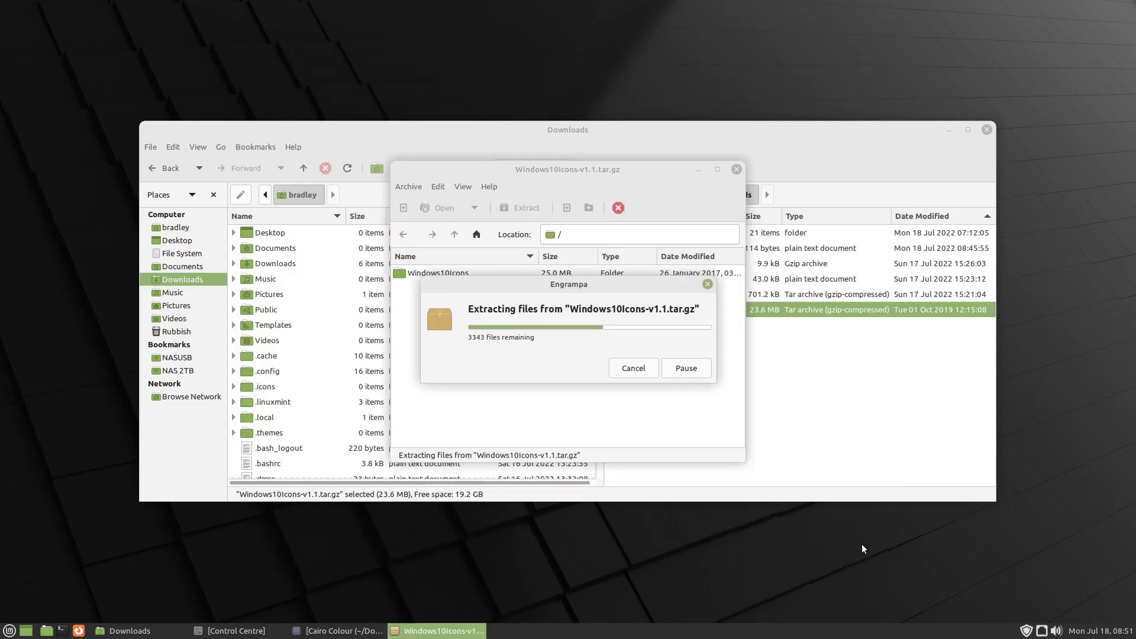
left_click(467, 374)
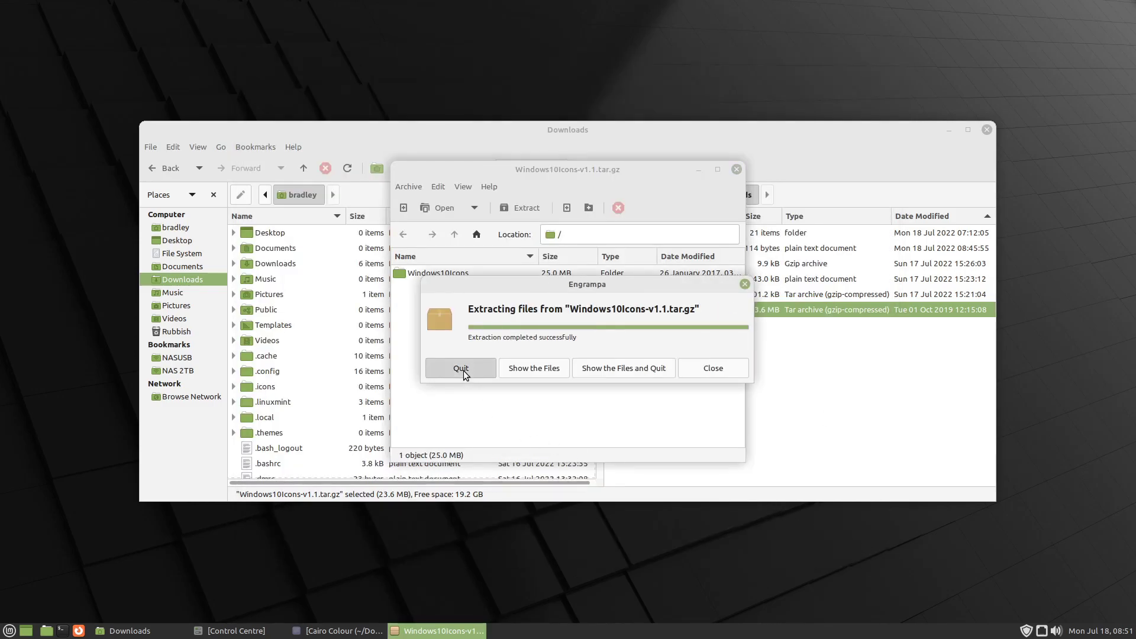
- Copy all the icon files from Downloads/Win10 Extra Icons into the .icons/Windows10Icons folder
double_click(297, 388)
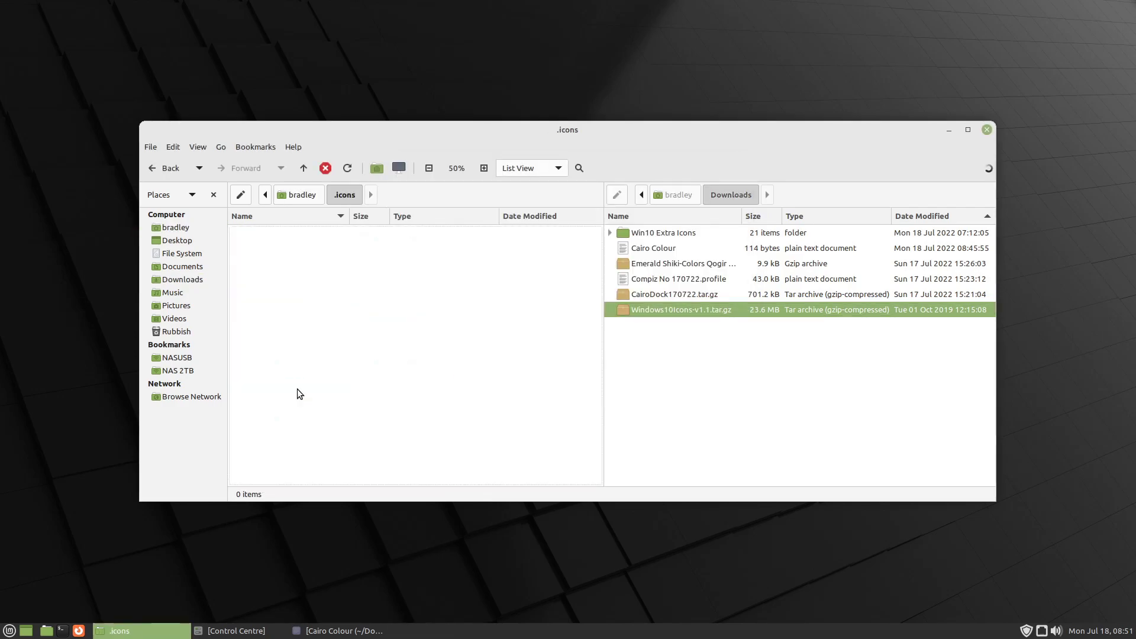
double_click(264, 232)
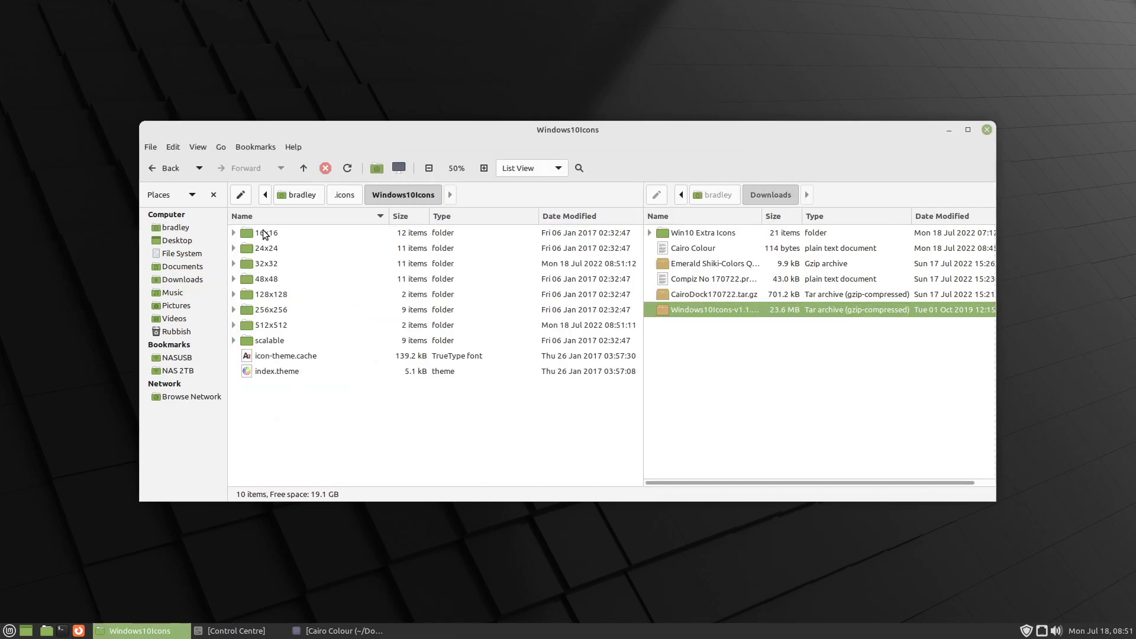
left_click(651, 235)
double_click(651, 234)
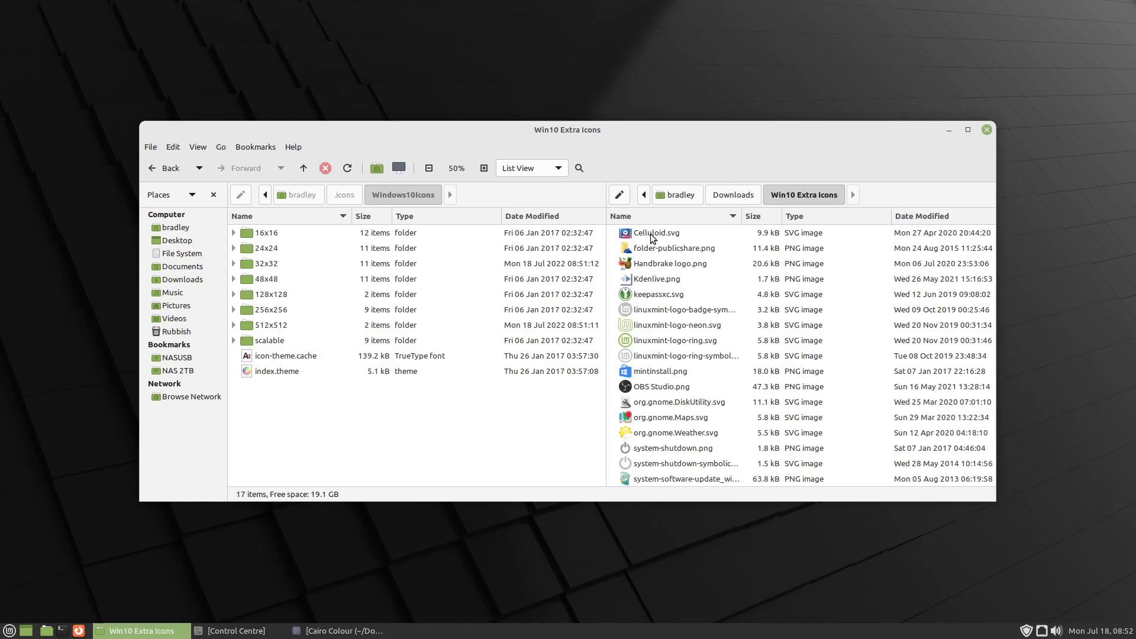
left_click(652, 236)
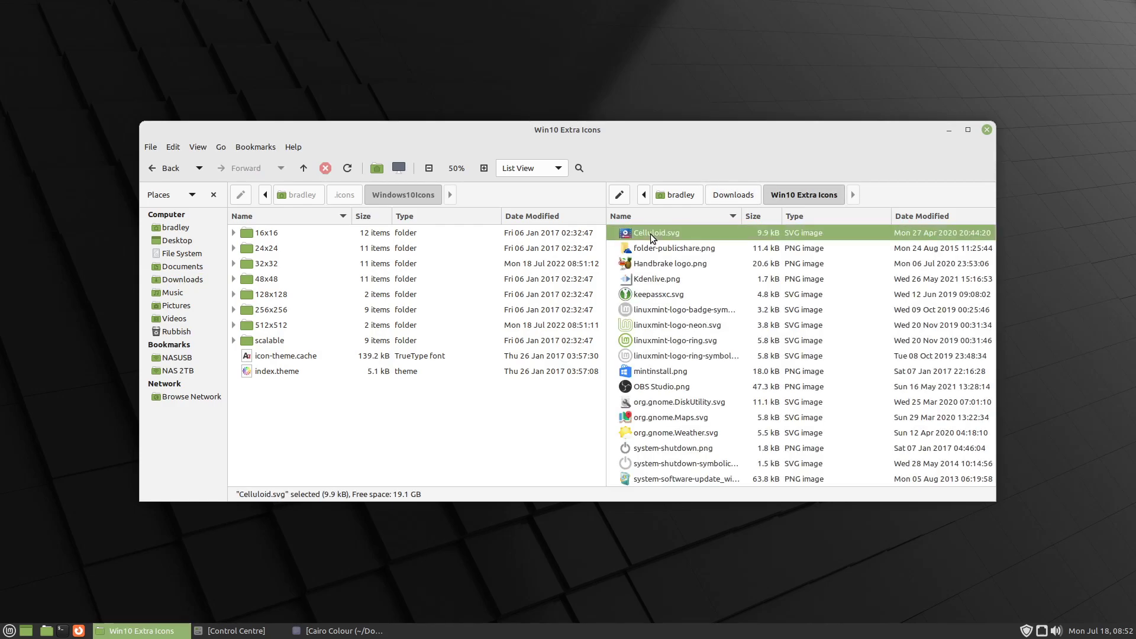
key("ctrl+a")
key("ctrl+c")
right_click(372, 463)
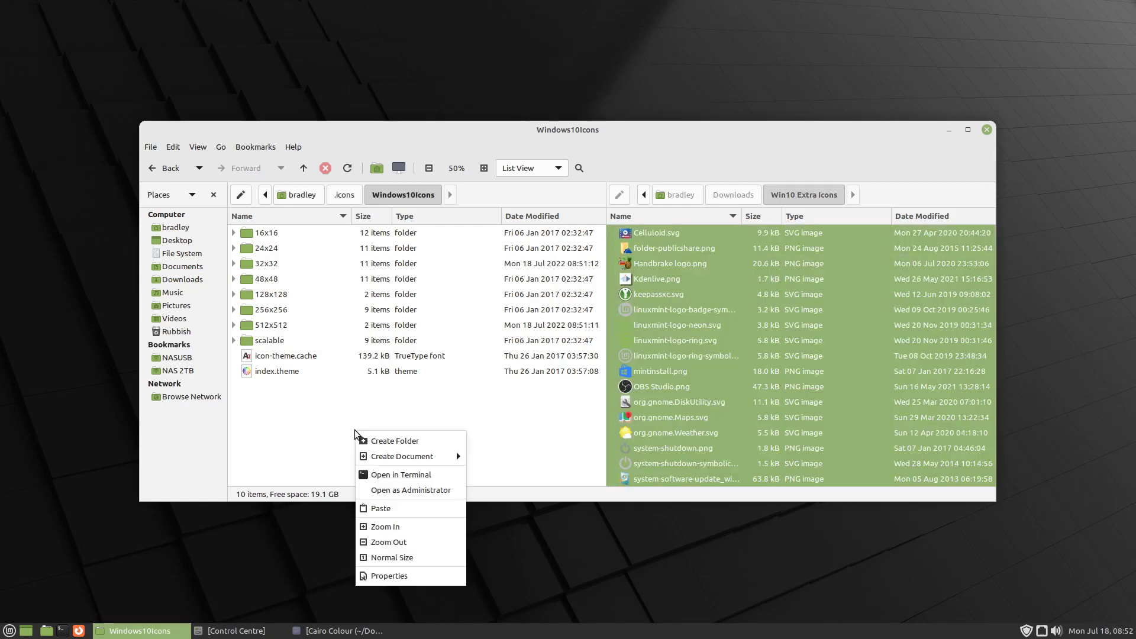
left_click(381, 509)
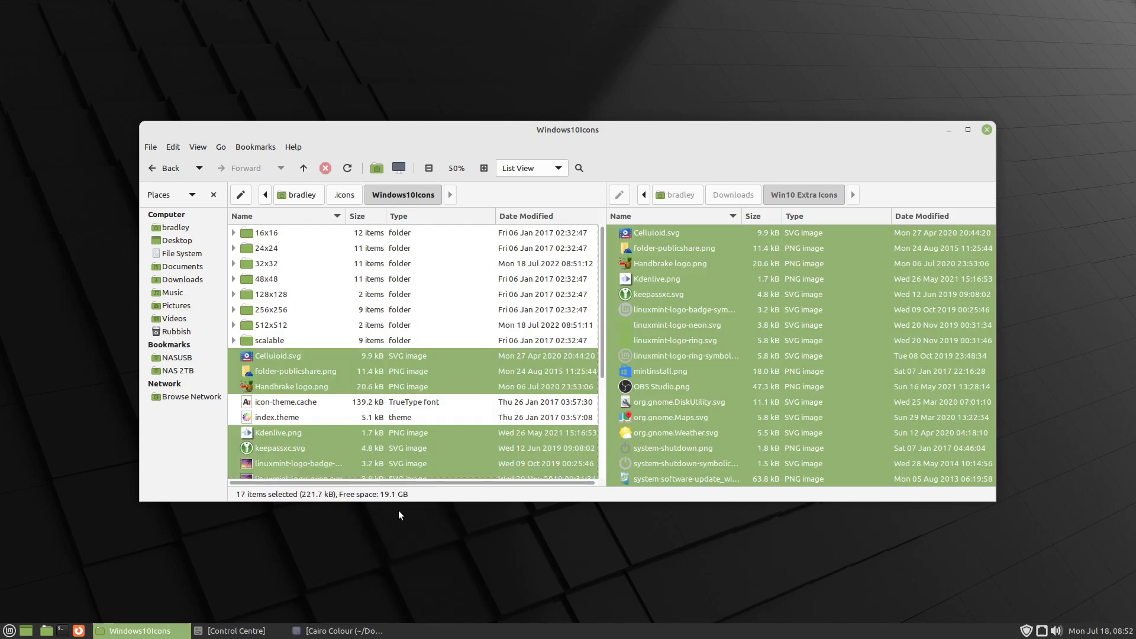
left_click(319, 310)
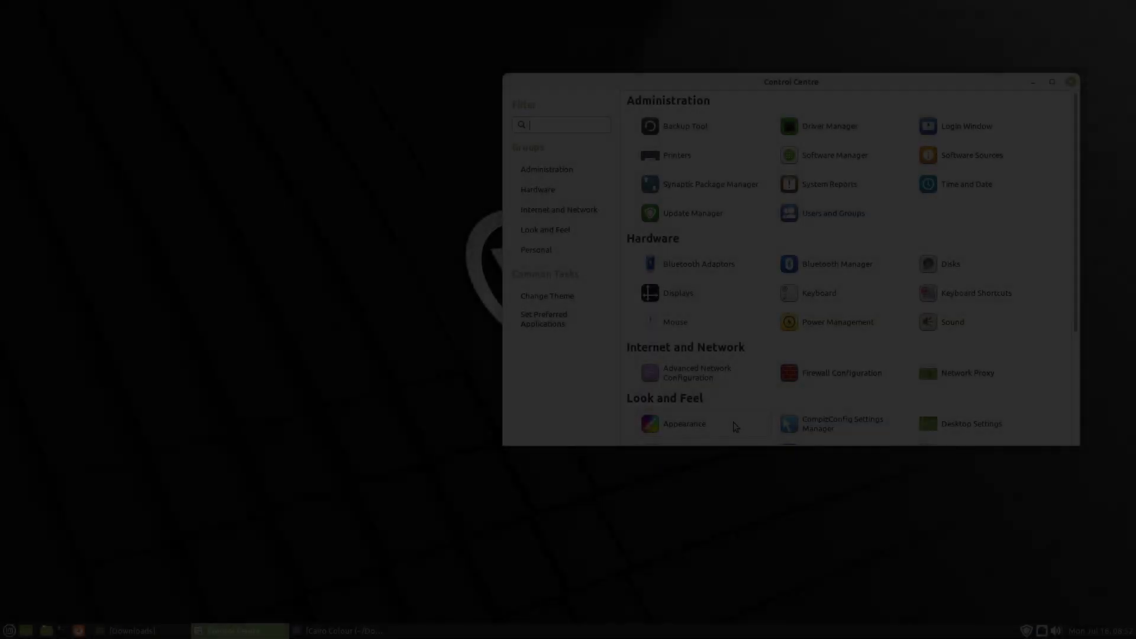
- Apply the Mint-Y-Dark theme in Appearance Preferences, close the preferences and minimise the Control Centre
left_click(733, 421)
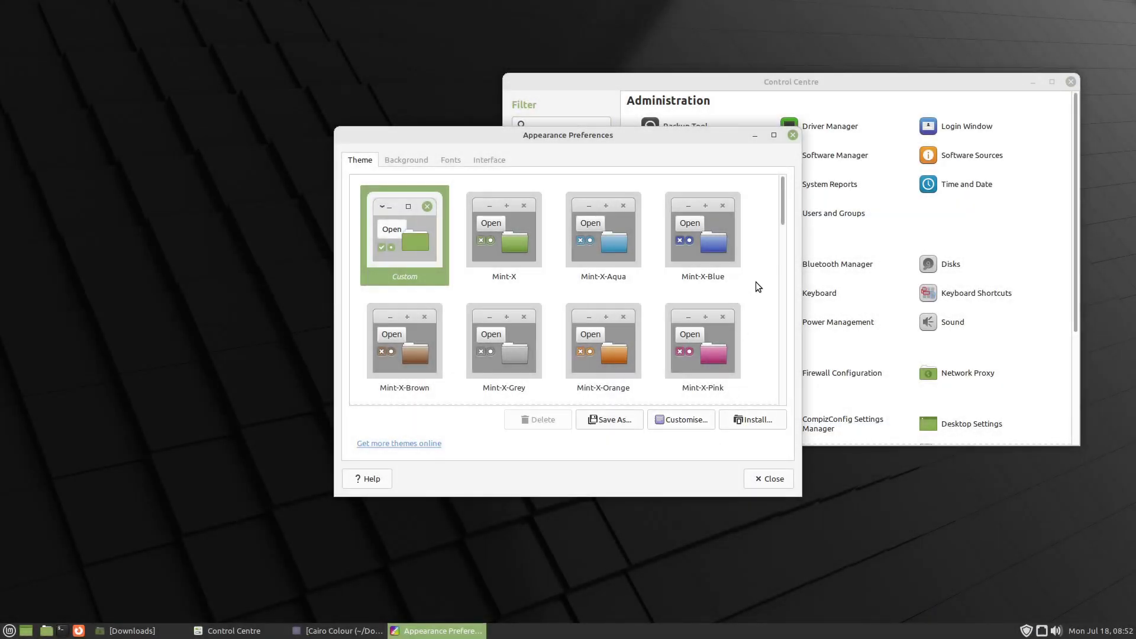
scroll(758, 290, "down", 8)
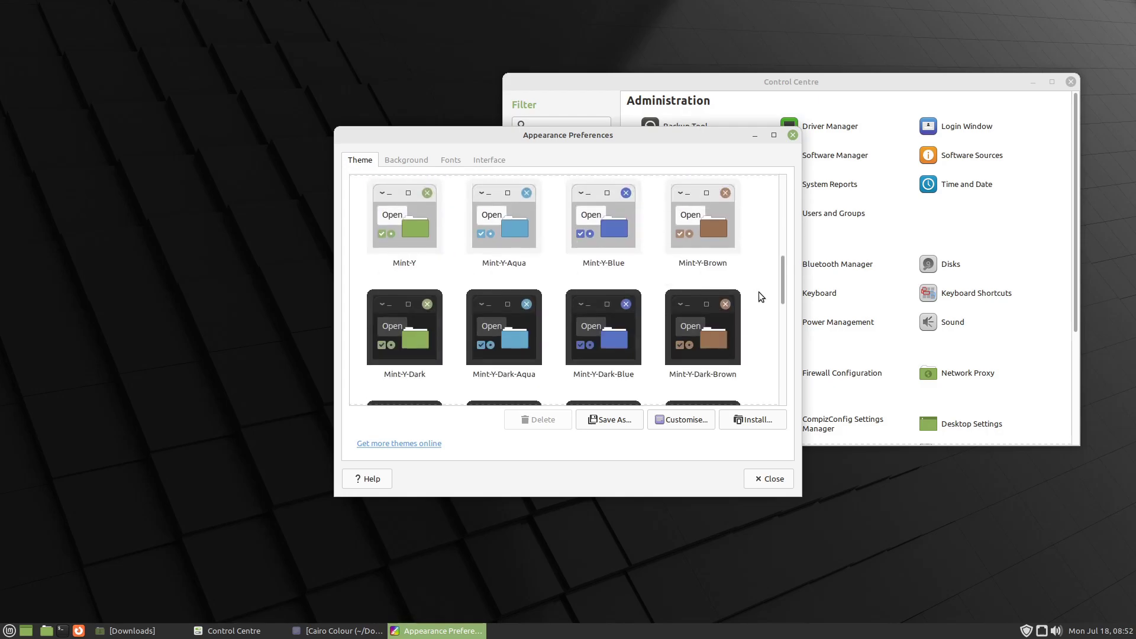
left_click(404, 327)
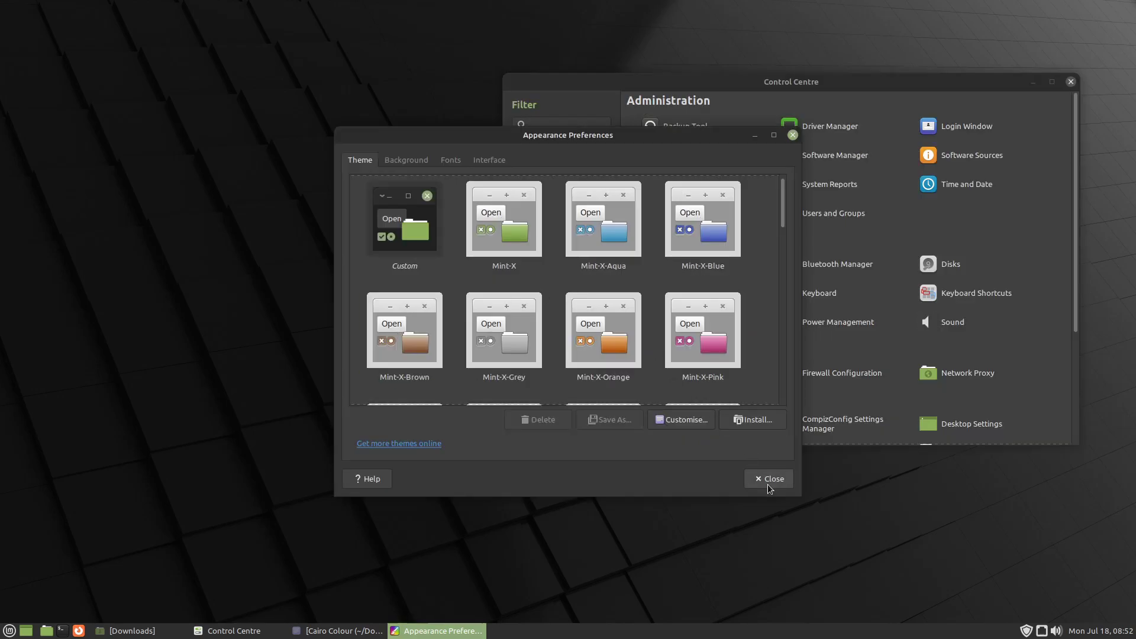
left_click(768, 481)
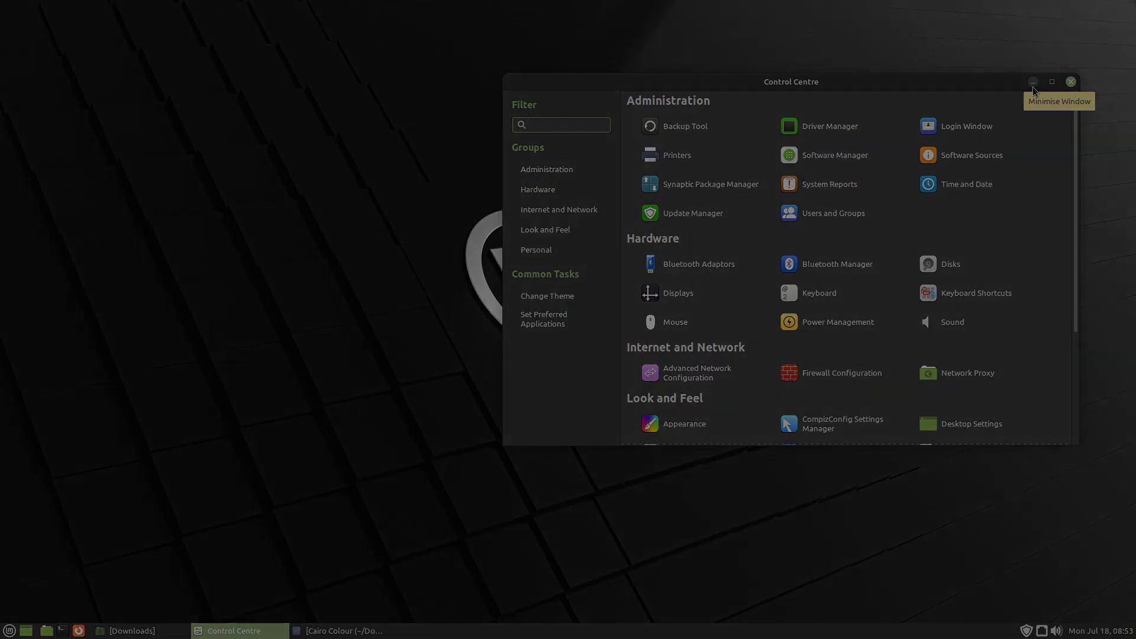
left_click(1032, 82)
- Open Software Manager and search for cairo-dock
type("s")
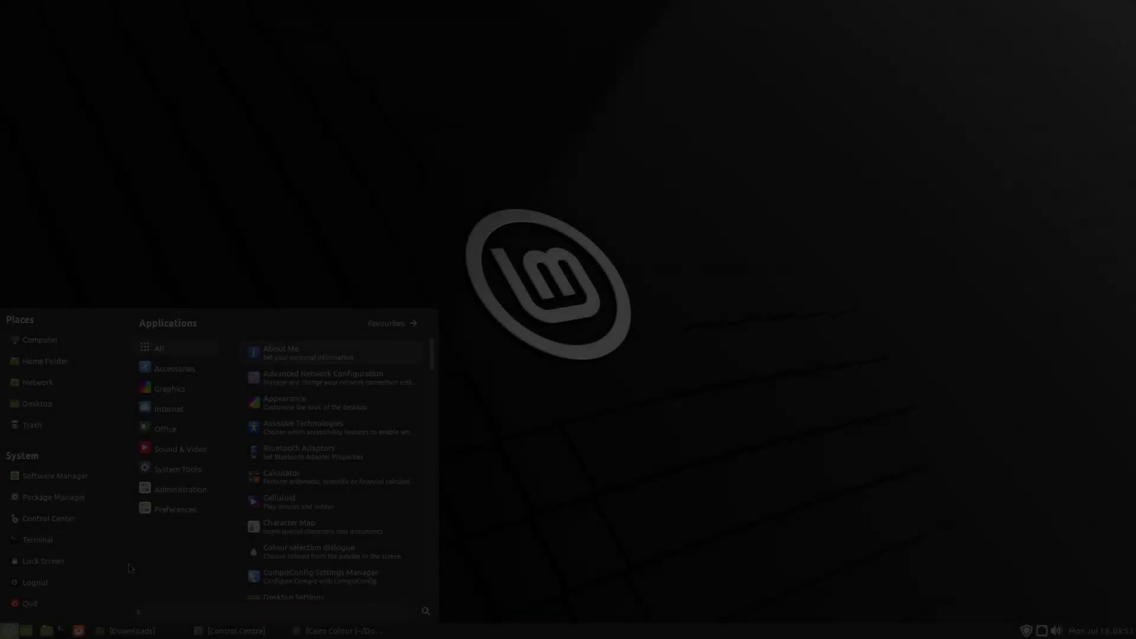
type("oft")
key("Return")
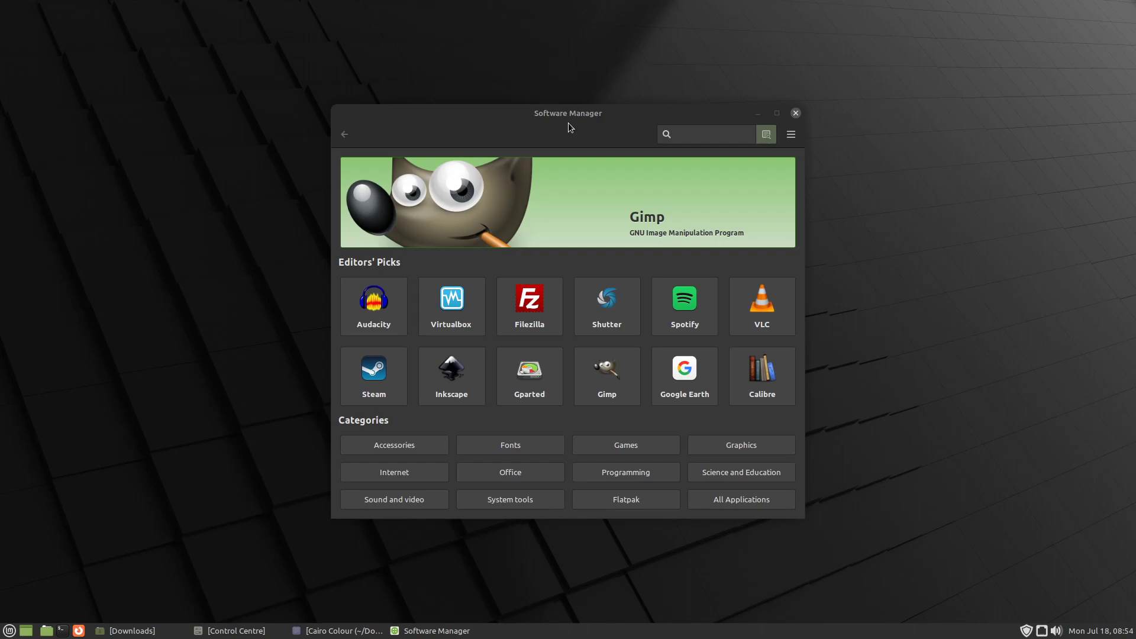
left_click(706, 133)
type("cairo")
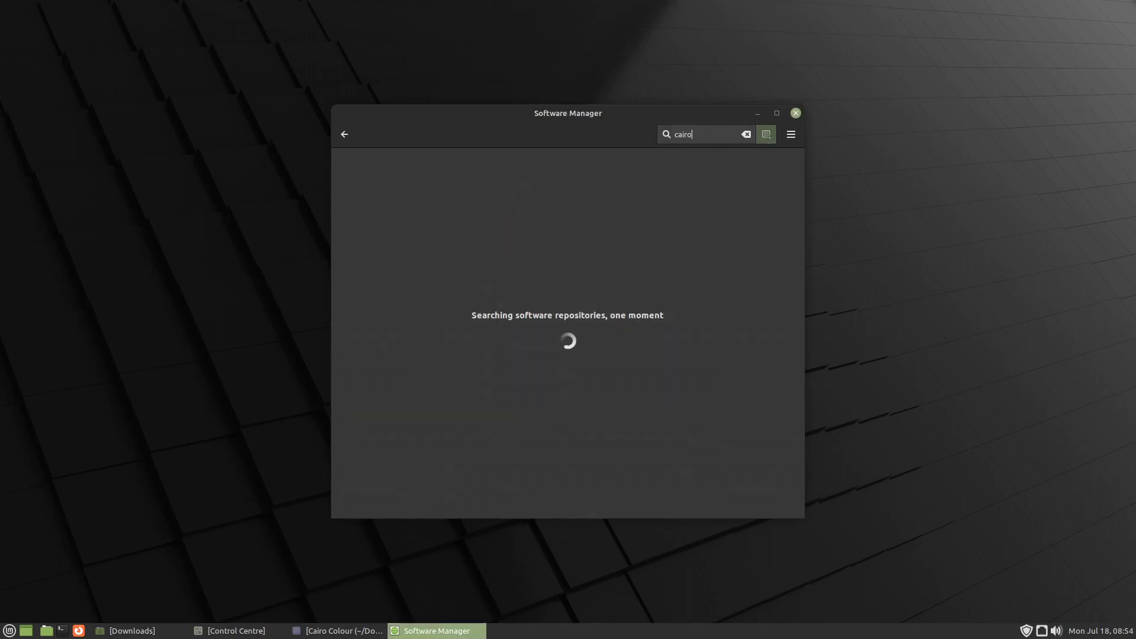
type("-dock")
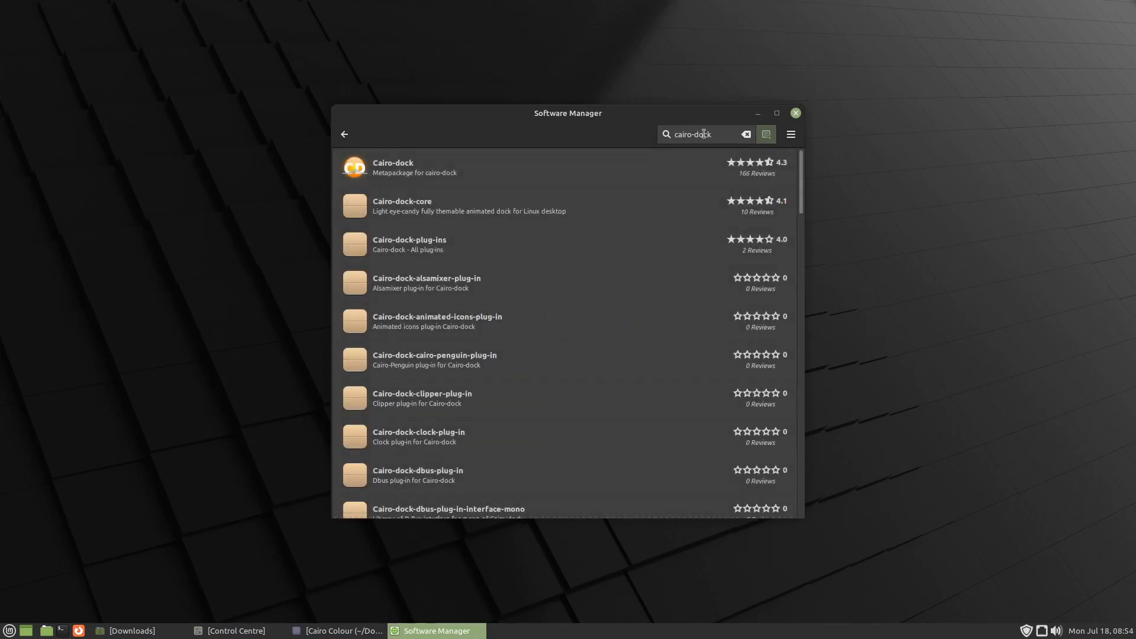
- Install the Cairo-dock metapackage, authenticating with the account password
left_click(480, 167)
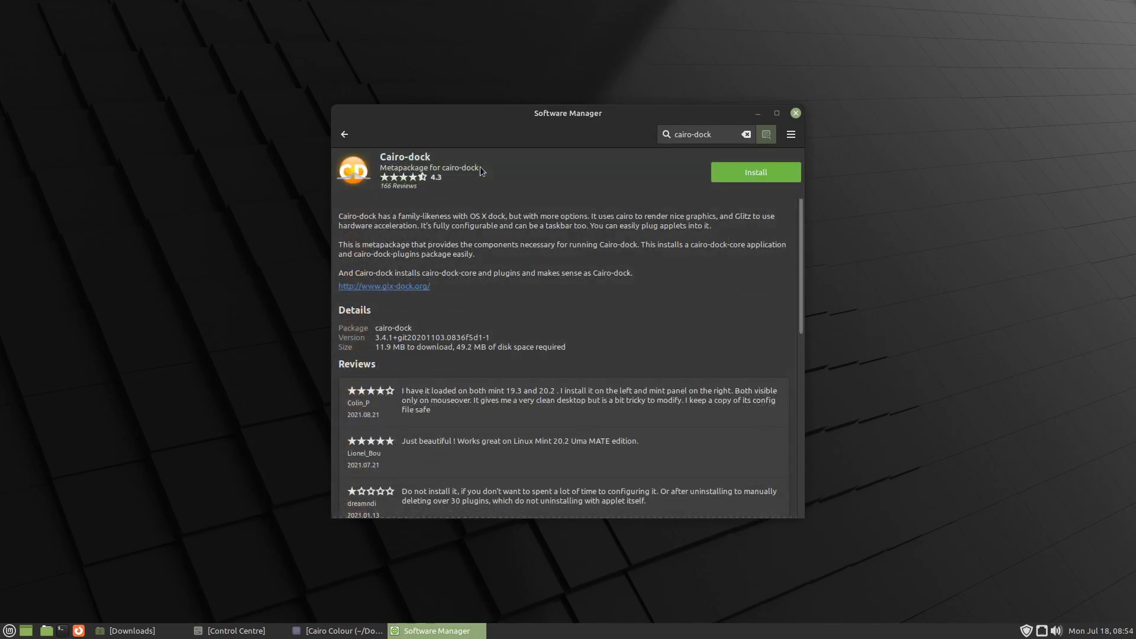
left_click(738, 171)
type("****")
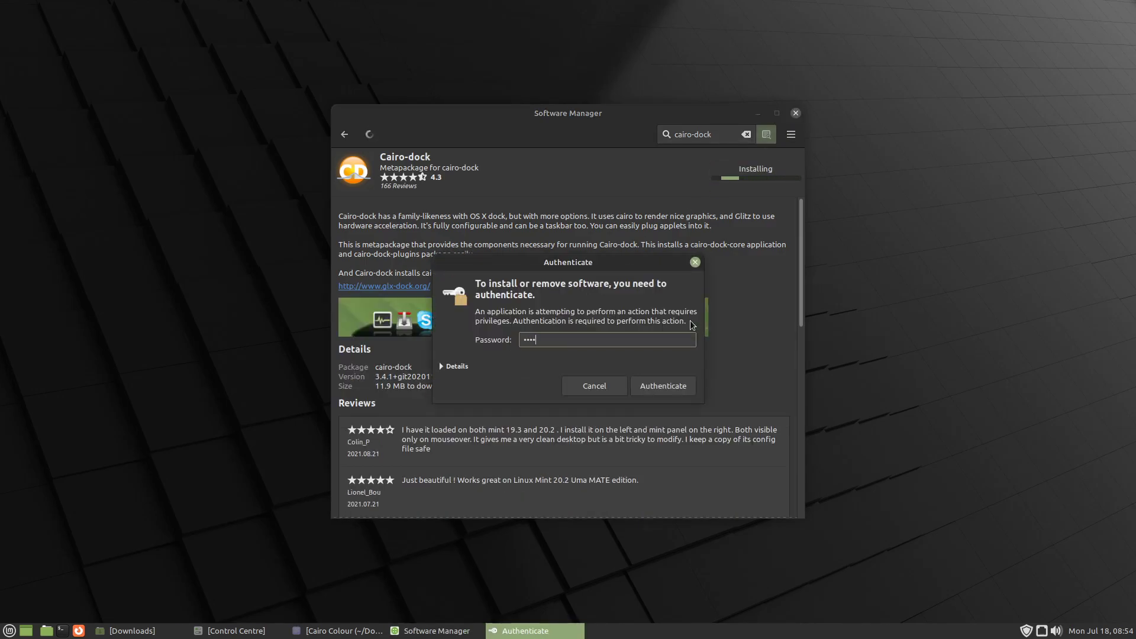
key("Return")
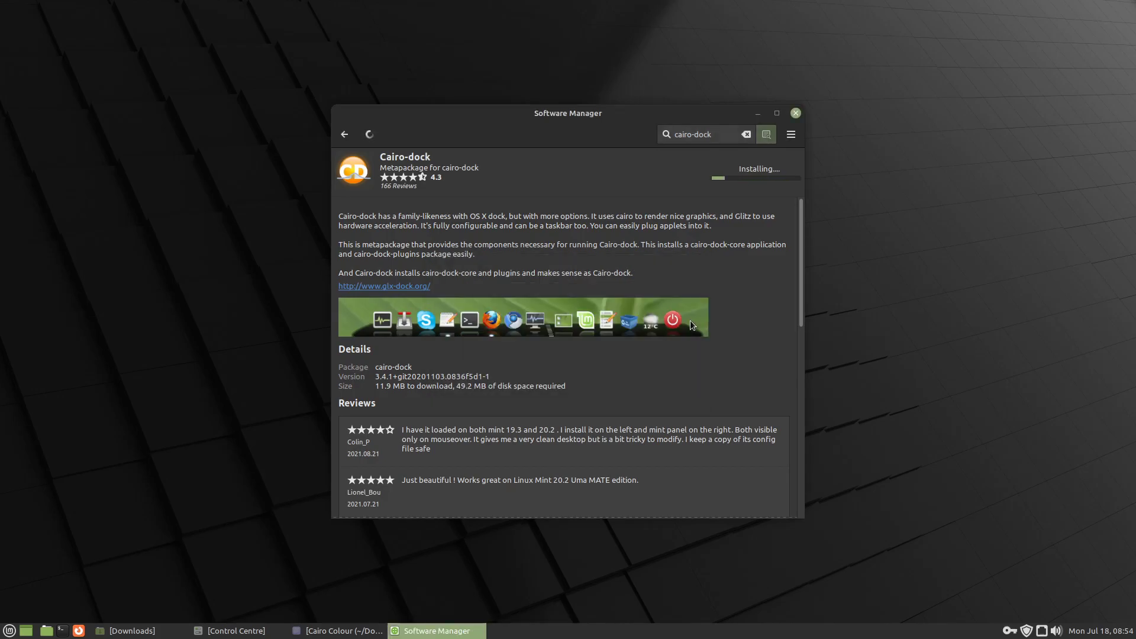
- Set the desktop panel's orientation to Top and close its properties
right_click(949, 635)
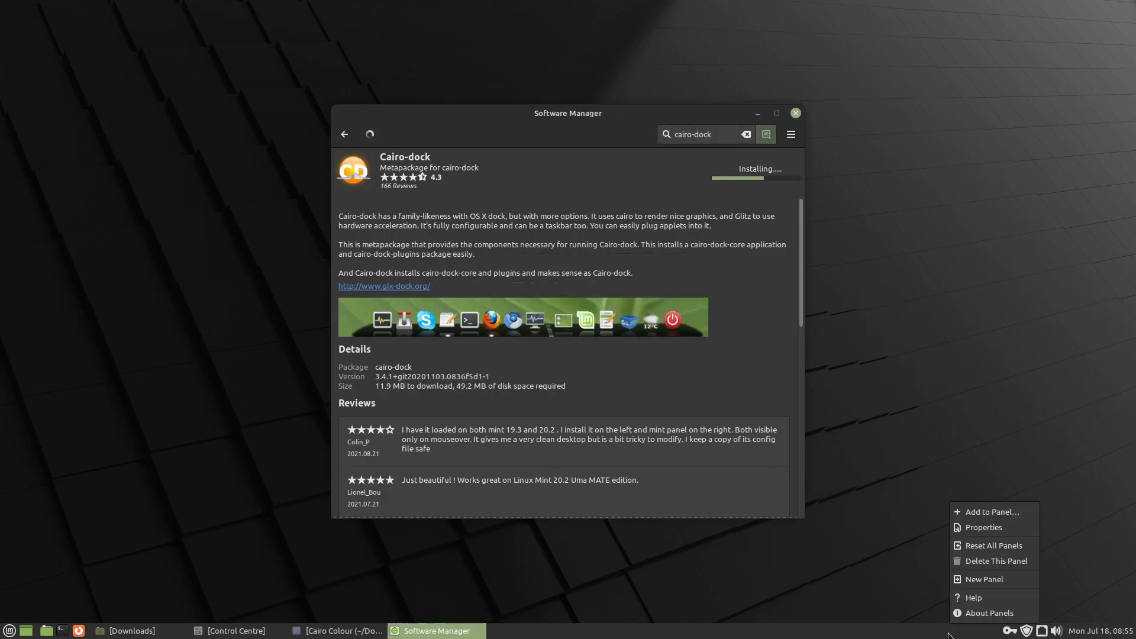
left_click(982, 528)
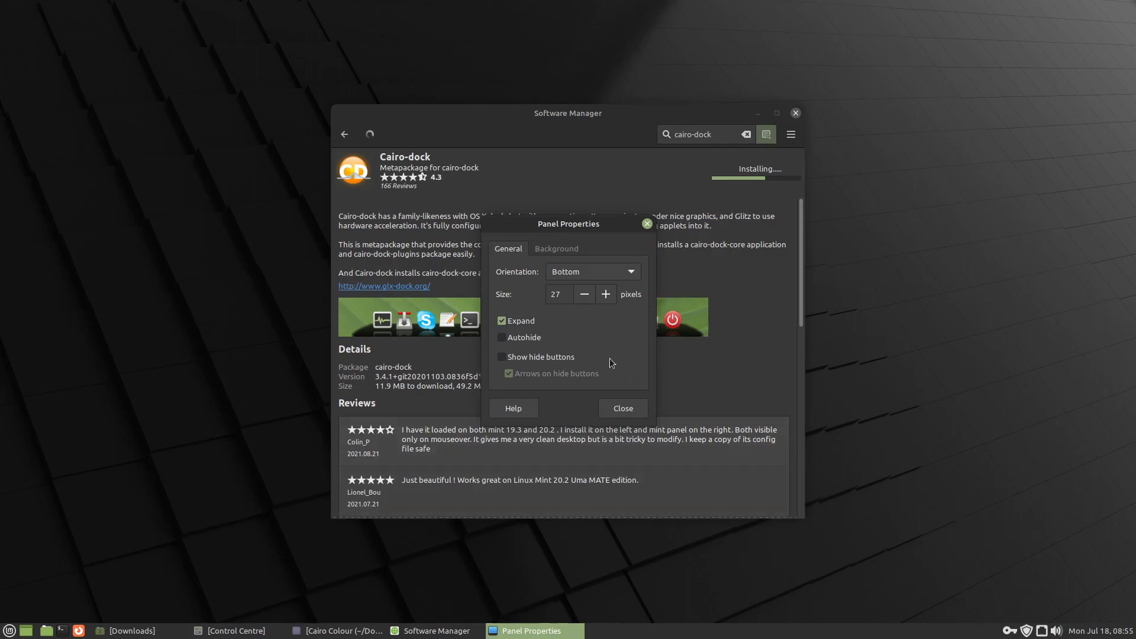
scroll(571, 272, "up", 1)
left_click(623, 409)
- Install Cairo-dock-gnome-integration-plug-in from the cairo-dock search results and return to the results list
left_click(358, 140)
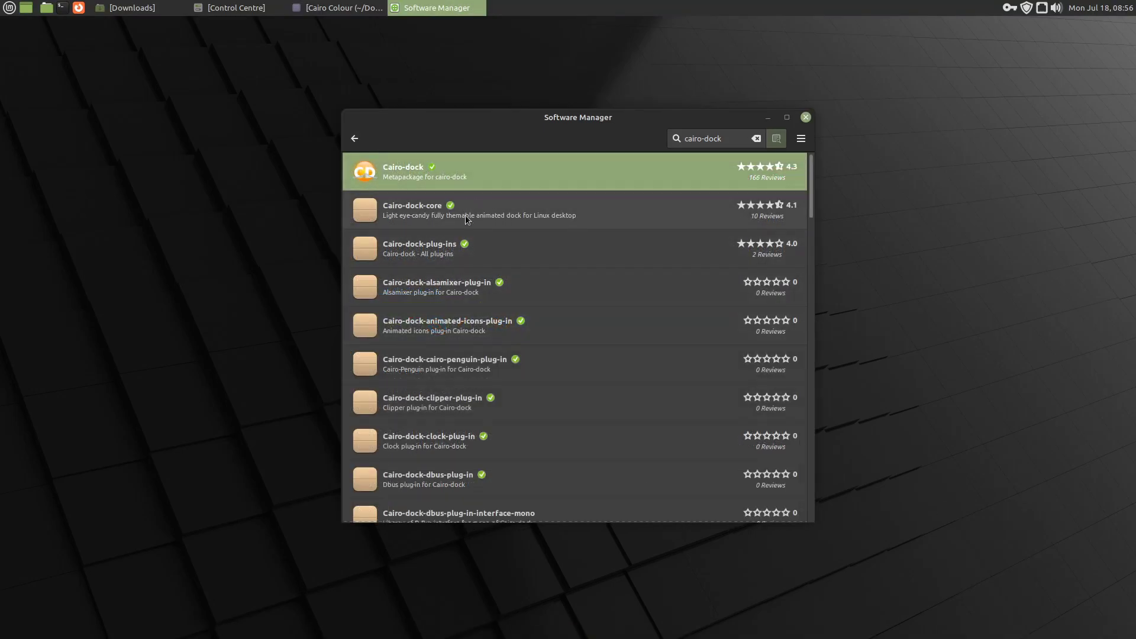
scroll(630, 326, "down", 1)
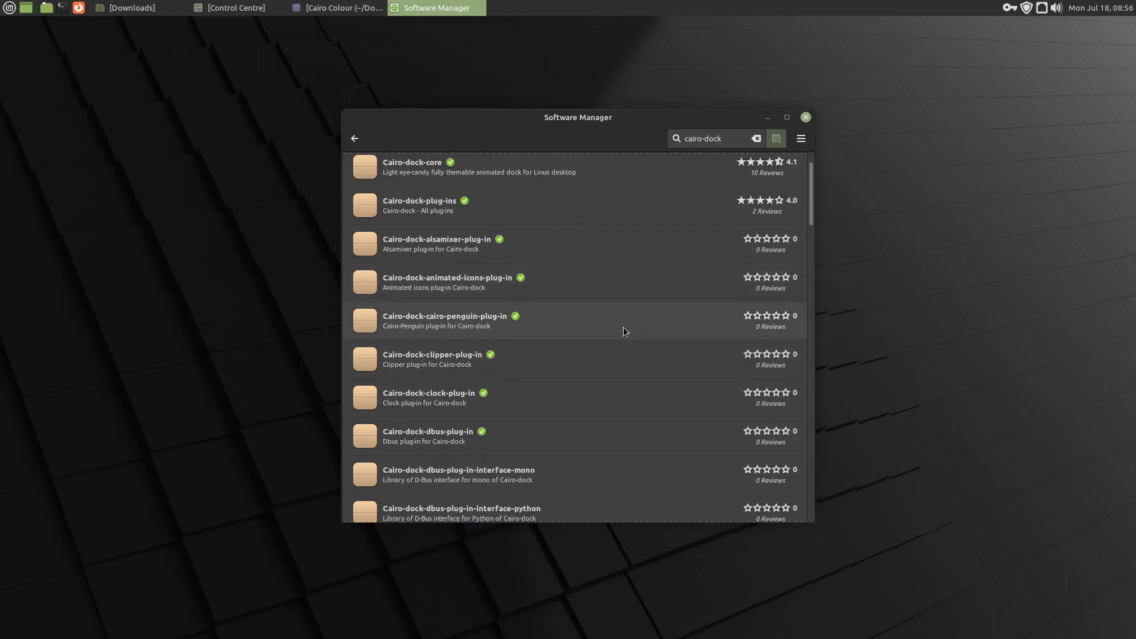
scroll(600, 334, "down", 3)
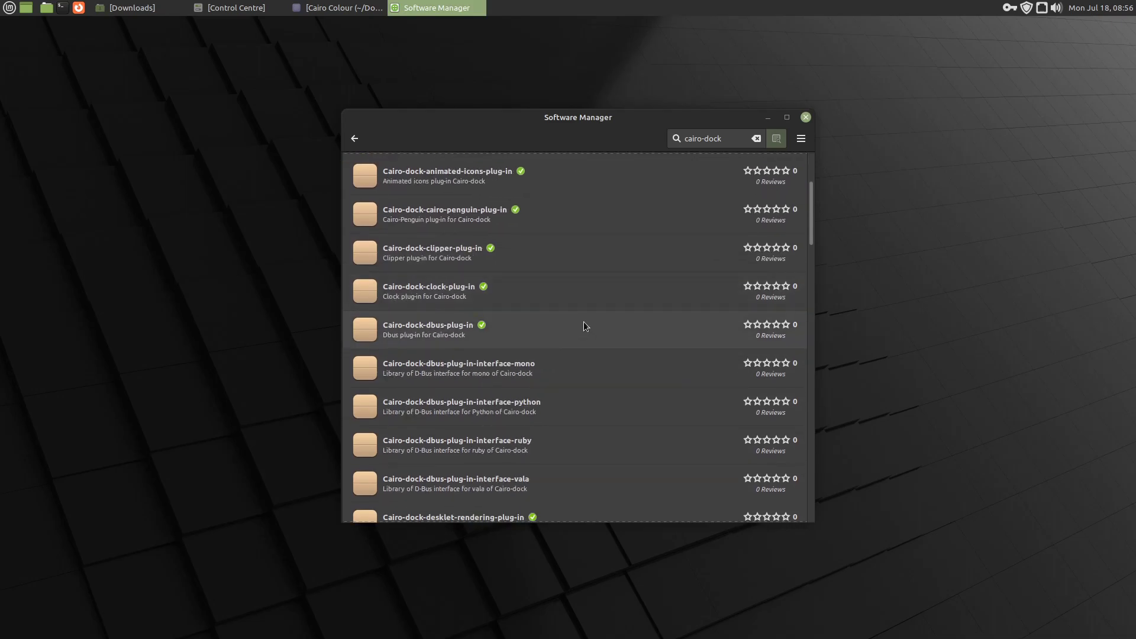
scroll(586, 326, "down", 8)
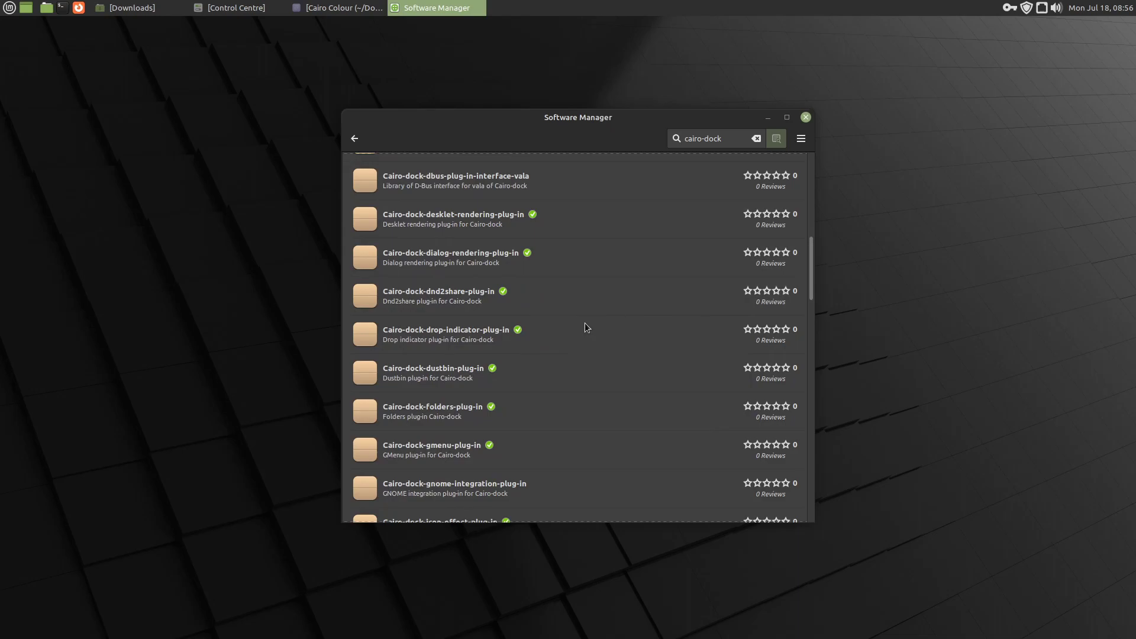
scroll(585, 323, "down", 3)
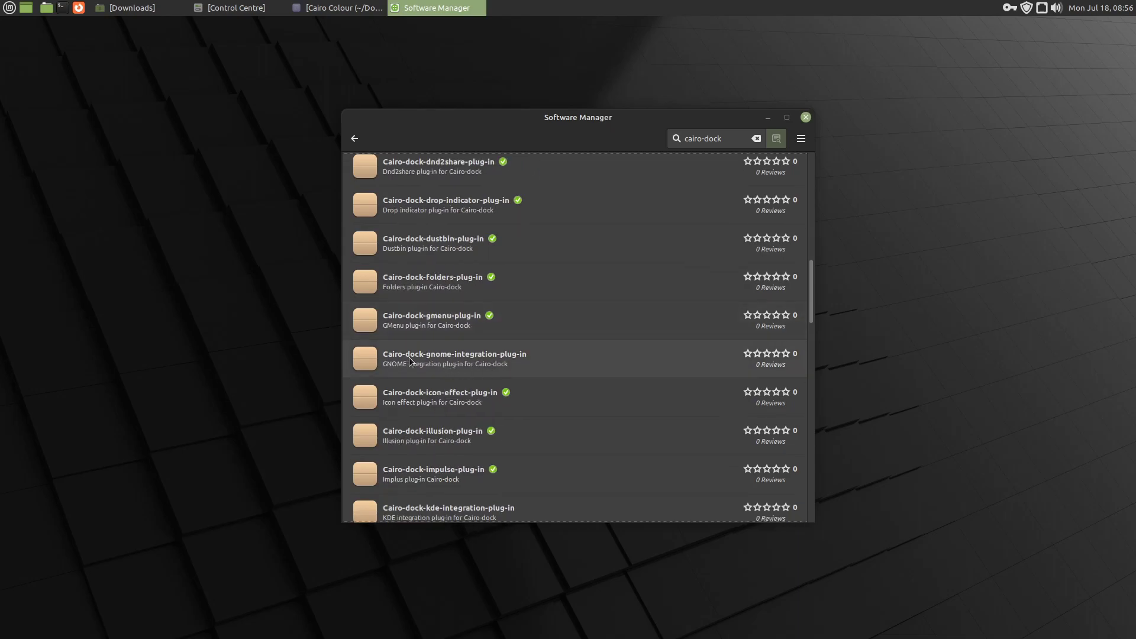
left_click(444, 357)
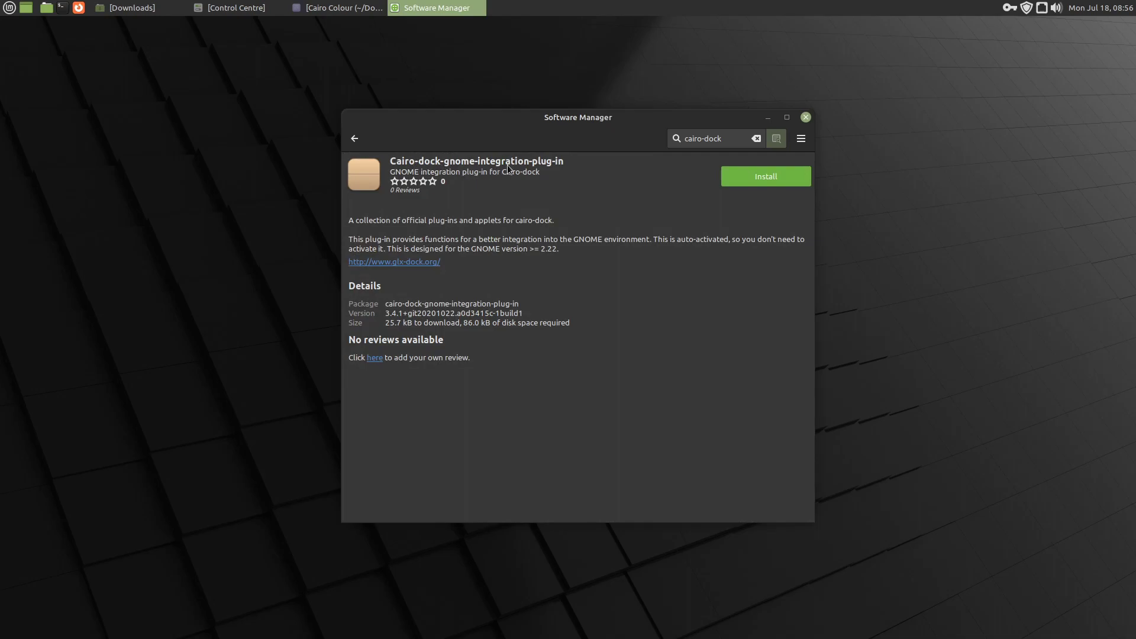
left_click(730, 174)
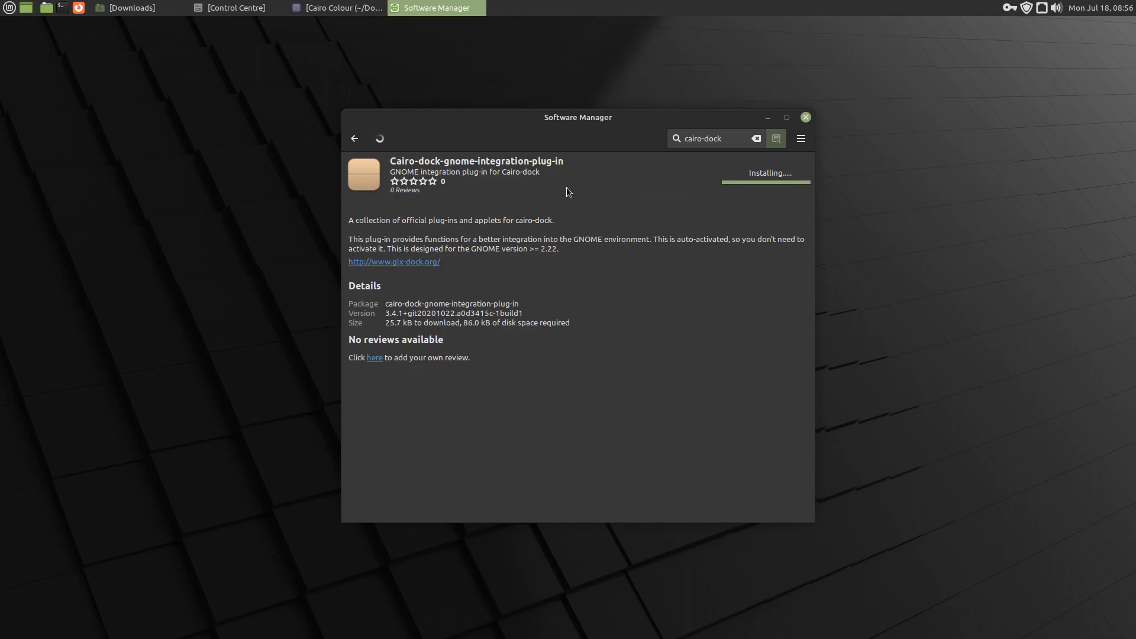
left_click(353, 137)
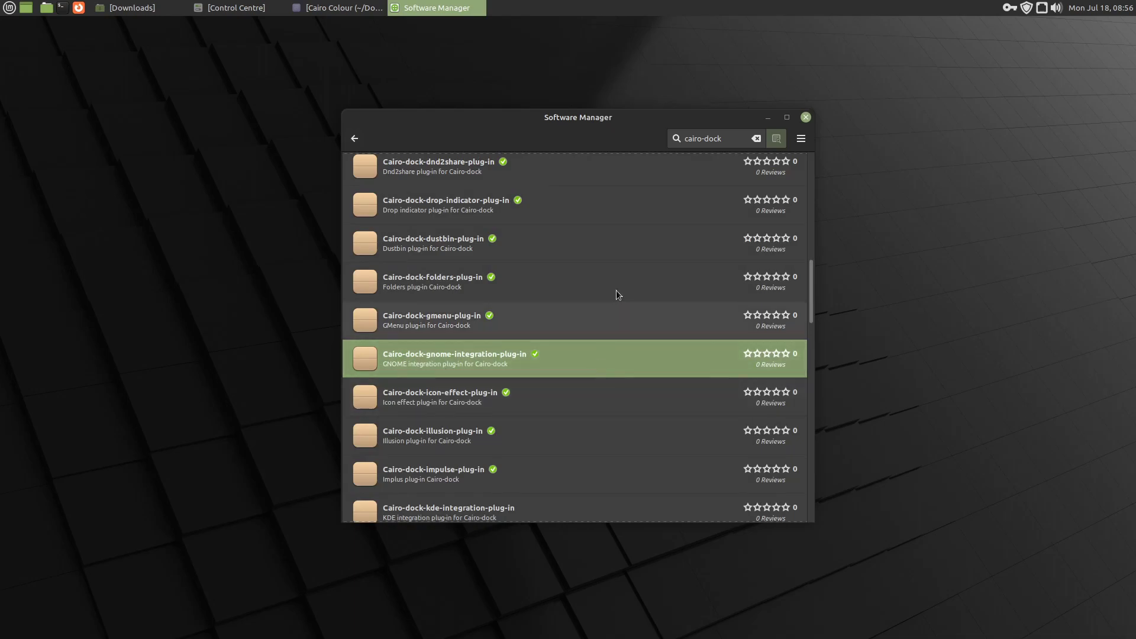
- Search Software Manager for emerald and install the Emerald decorator for Compiz
left_click_drag(698, 134, 667, 134)
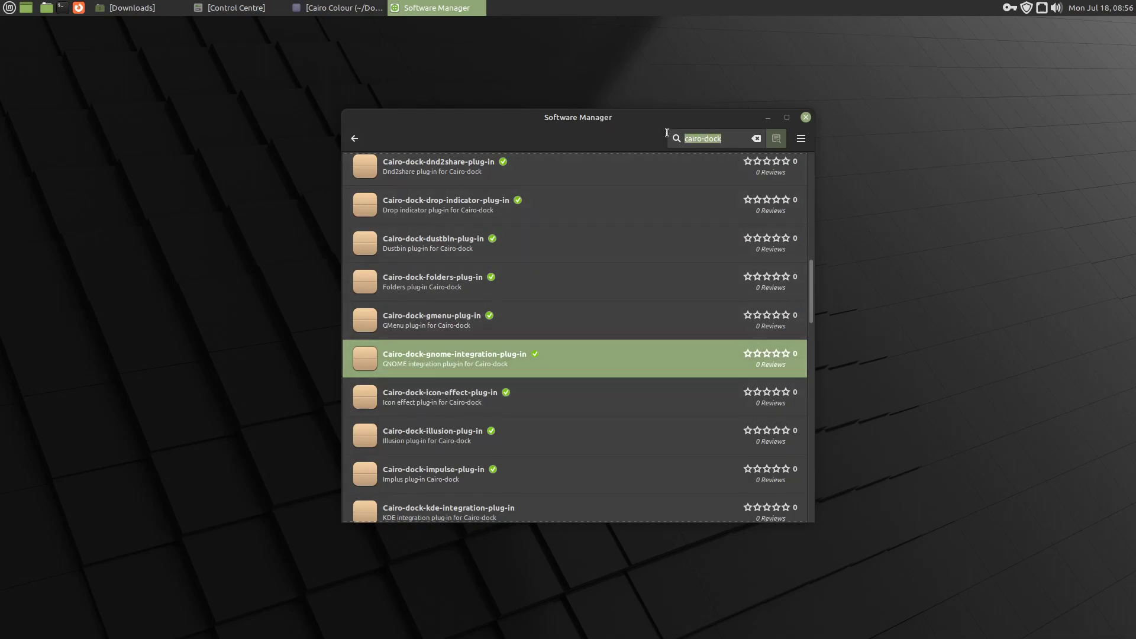
type("emer")
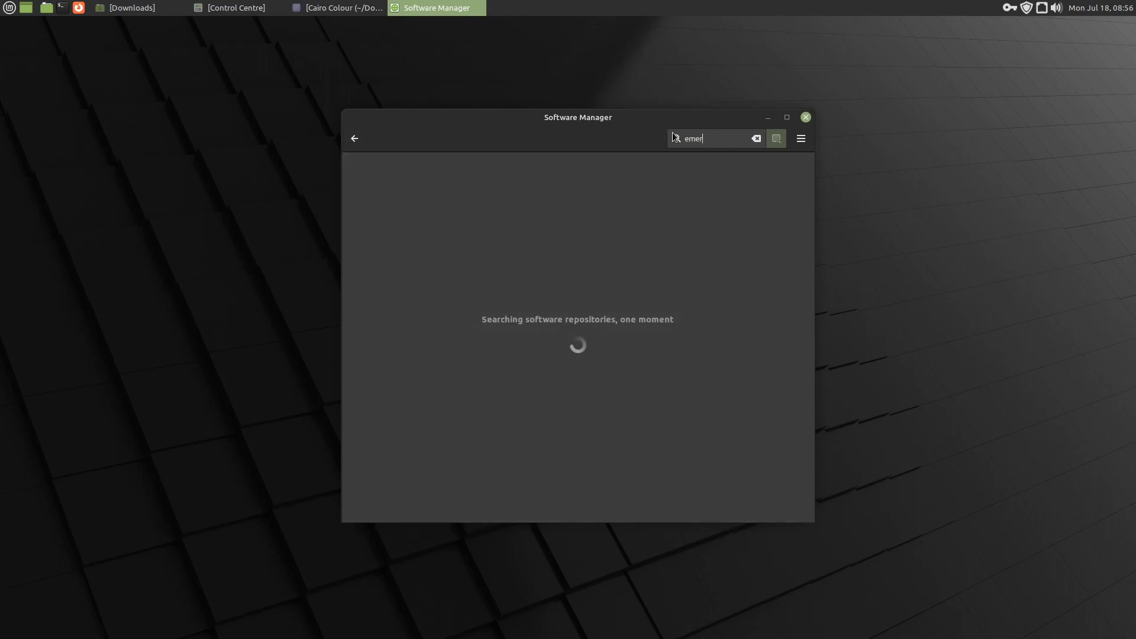
type("ald")
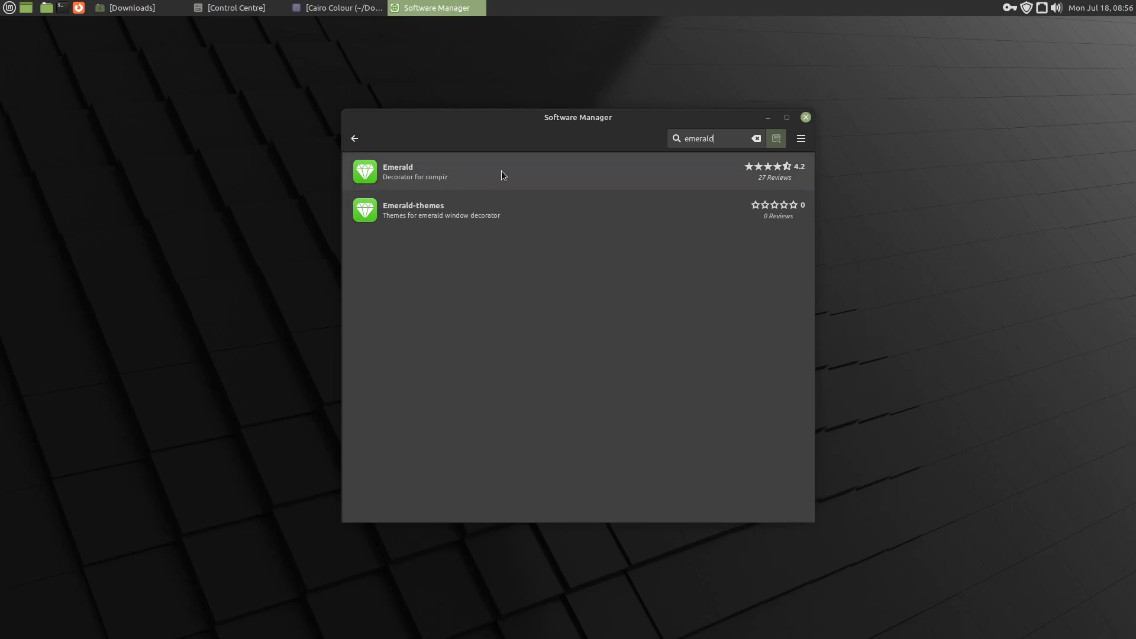
left_click(471, 176)
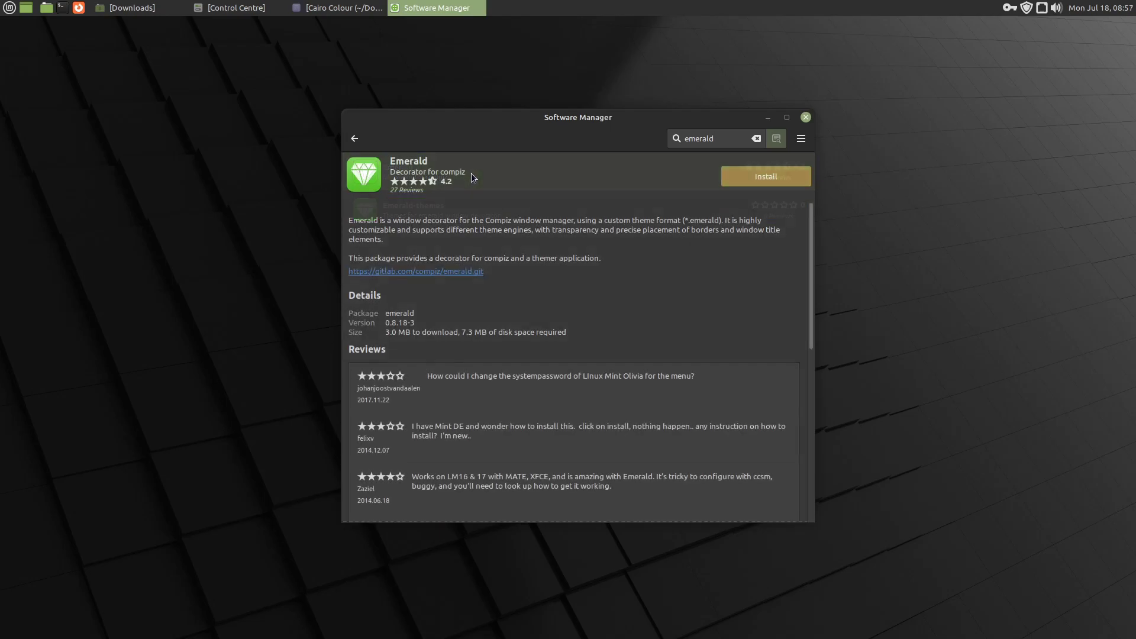
left_click(742, 177)
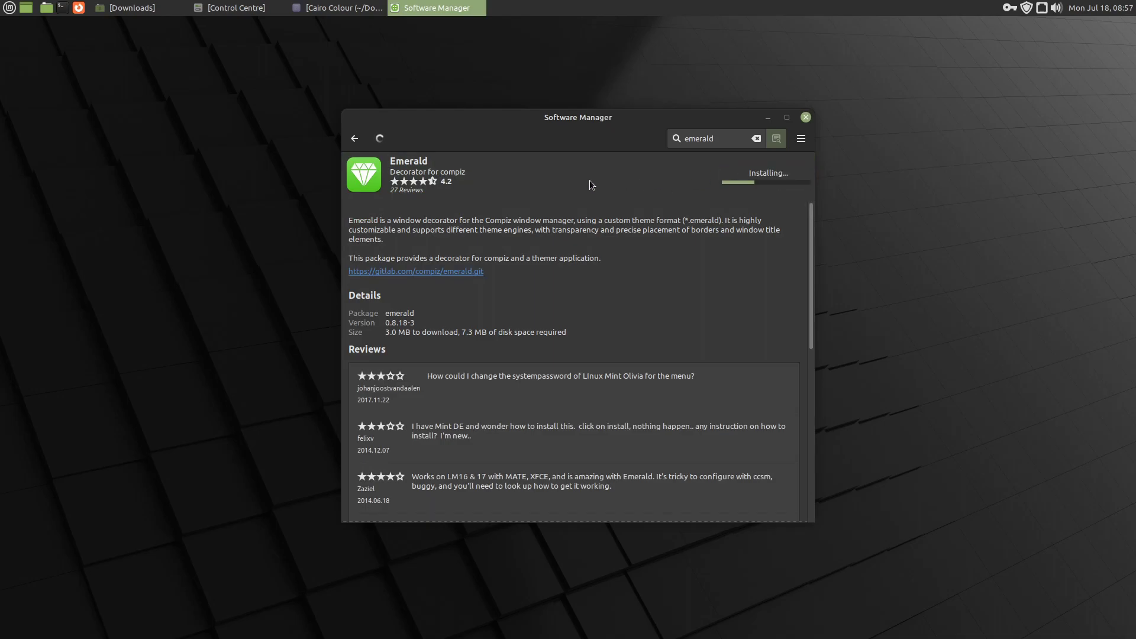
- Customise the current theme in Appearance Preferences to use the WIN10I icon set, and close the customisation dialog
left_click(231, 9)
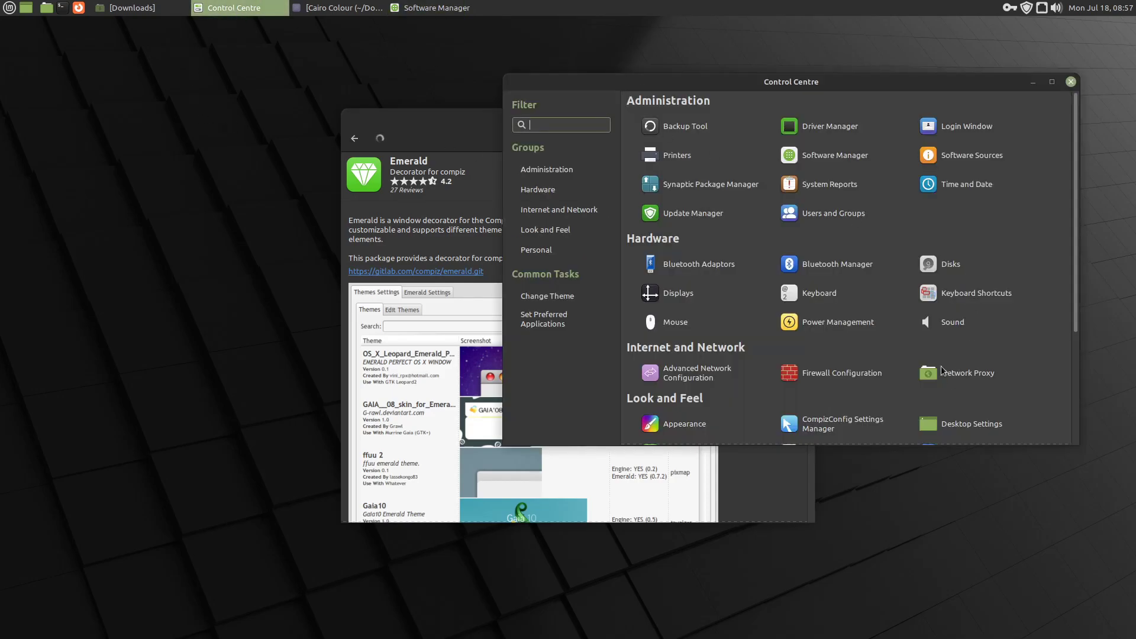
left_click(716, 425)
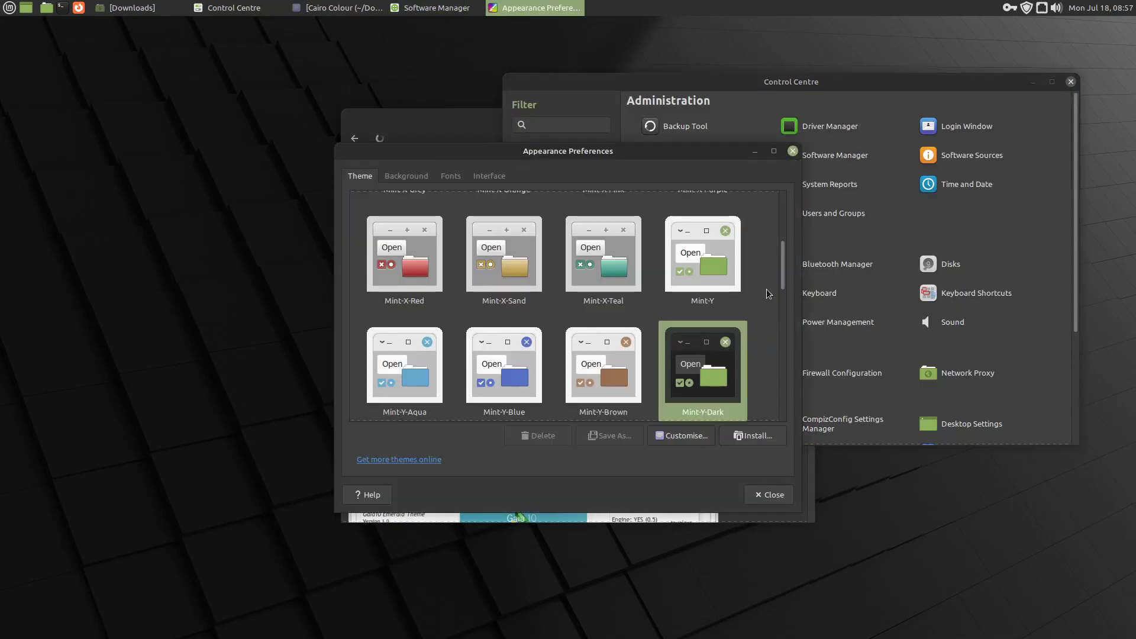
left_click(685, 439)
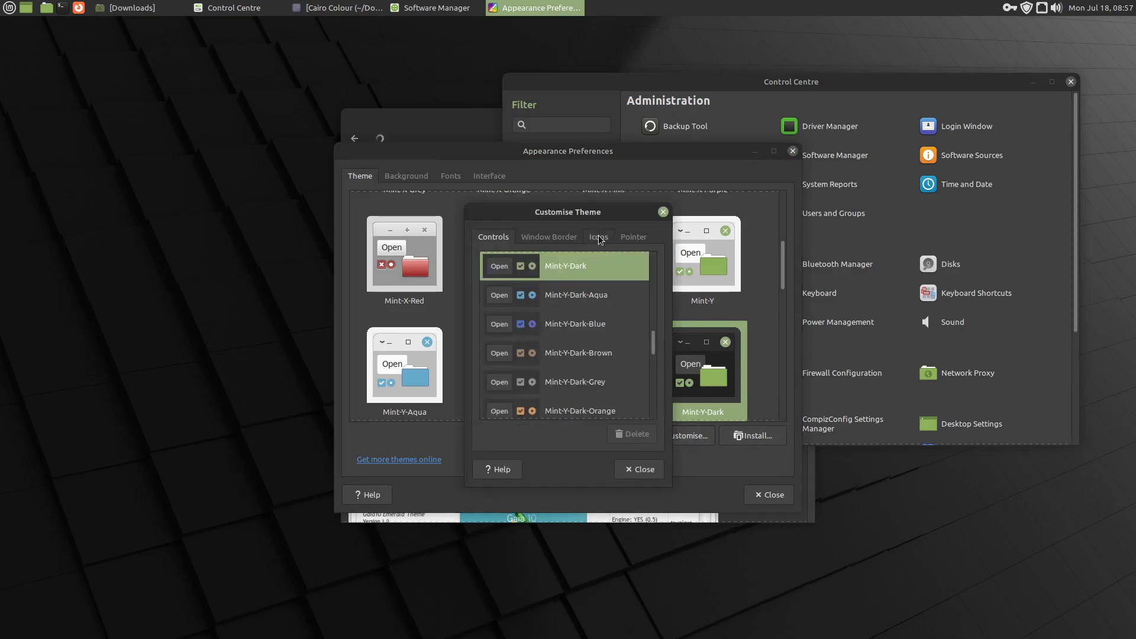
left_click(598, 237)
left_click_drag(651, 342, 655, 413)
left_click(520, 400)
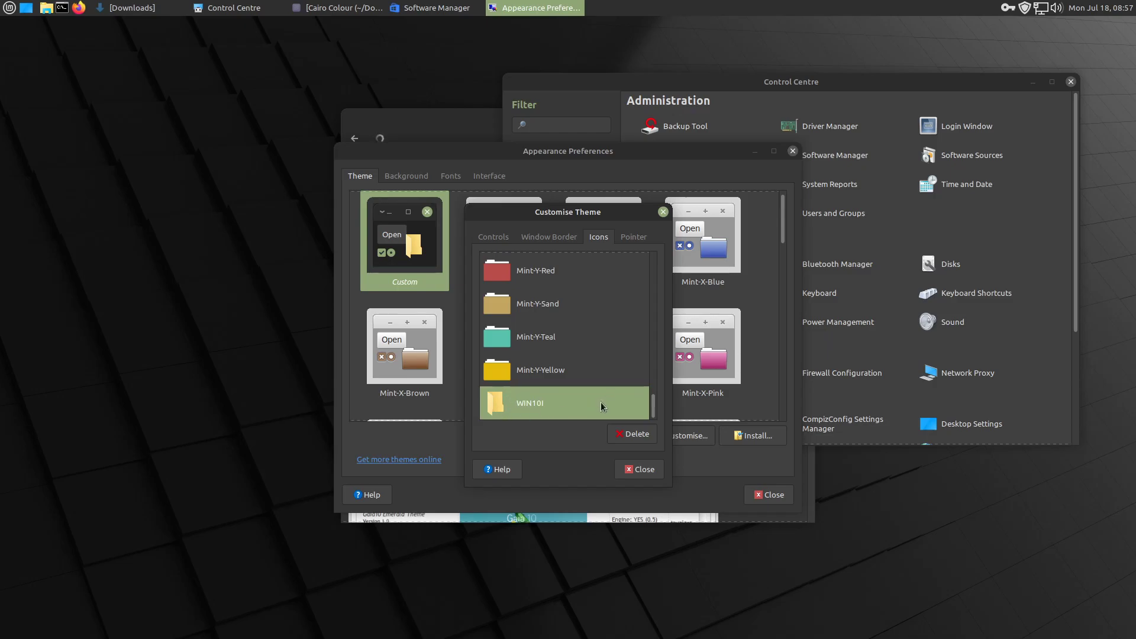
left_click(644, 471)
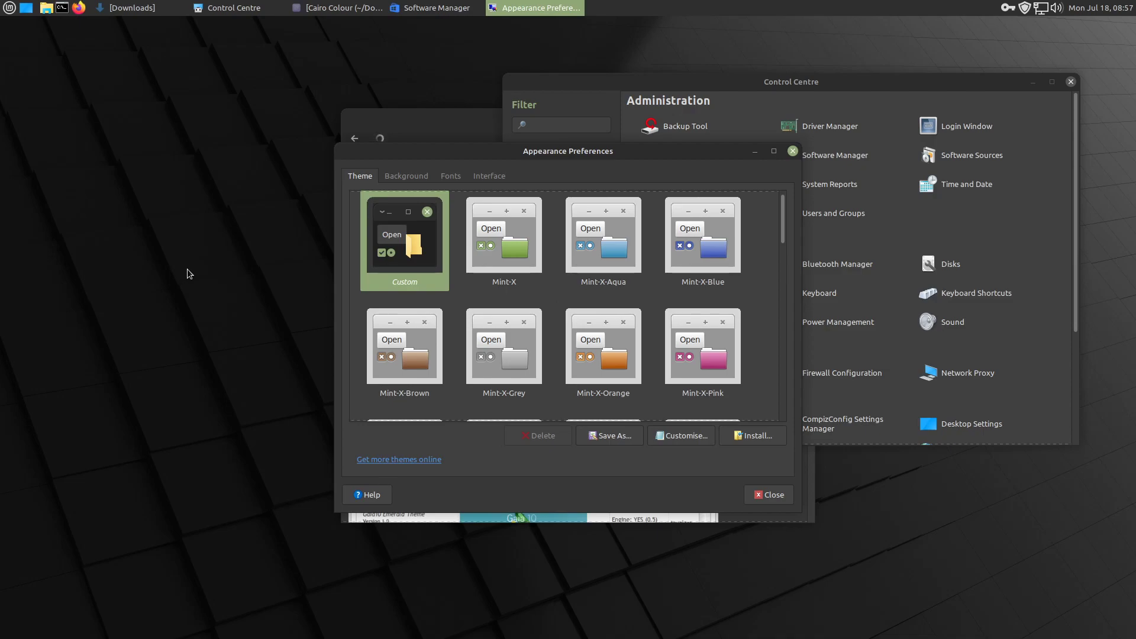
- Check the new icons in the applications menu and Control Centre, then close Appearance Preferences and minimise the Control Centre
left_click(8, 11)
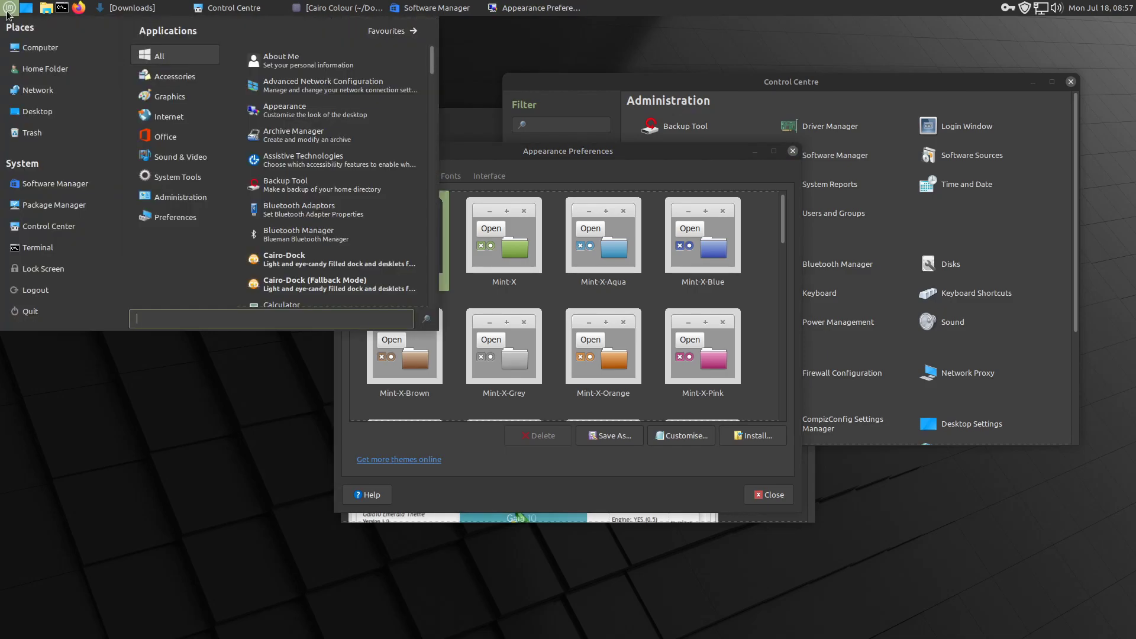
left_click(8, 13)
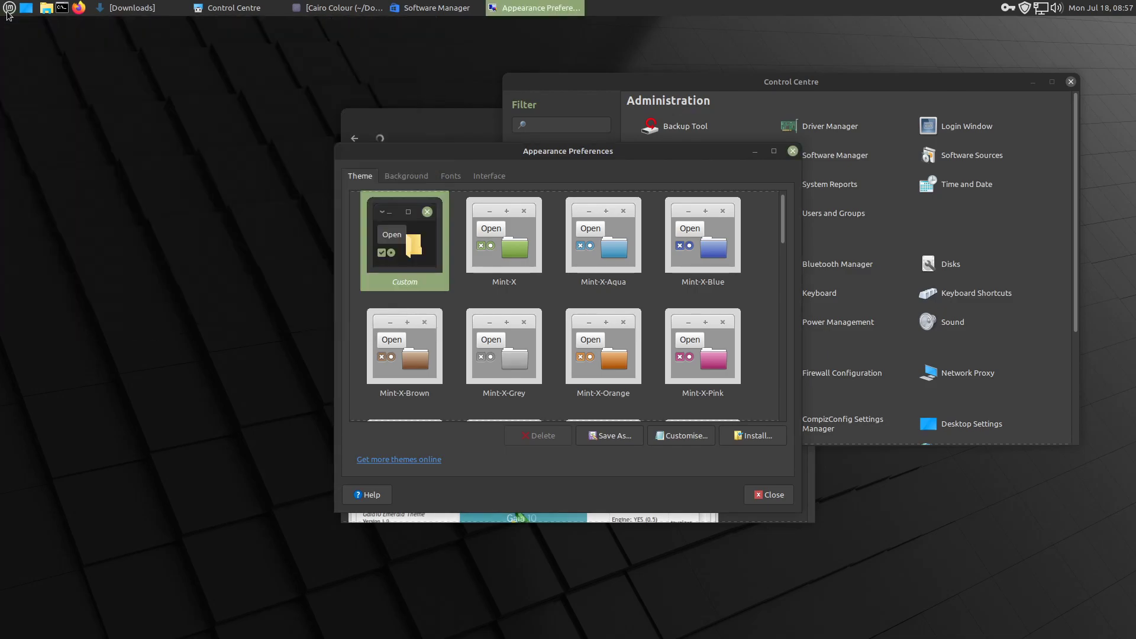
left_click(1003, 113)
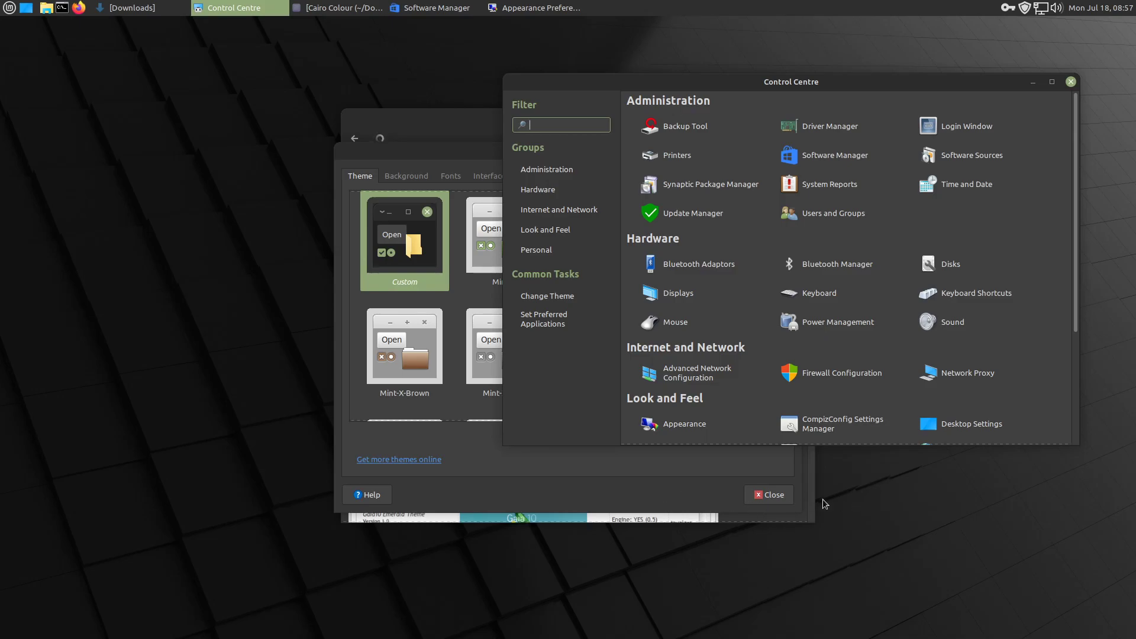
left_click(683, 482)
left_click(779, 494)
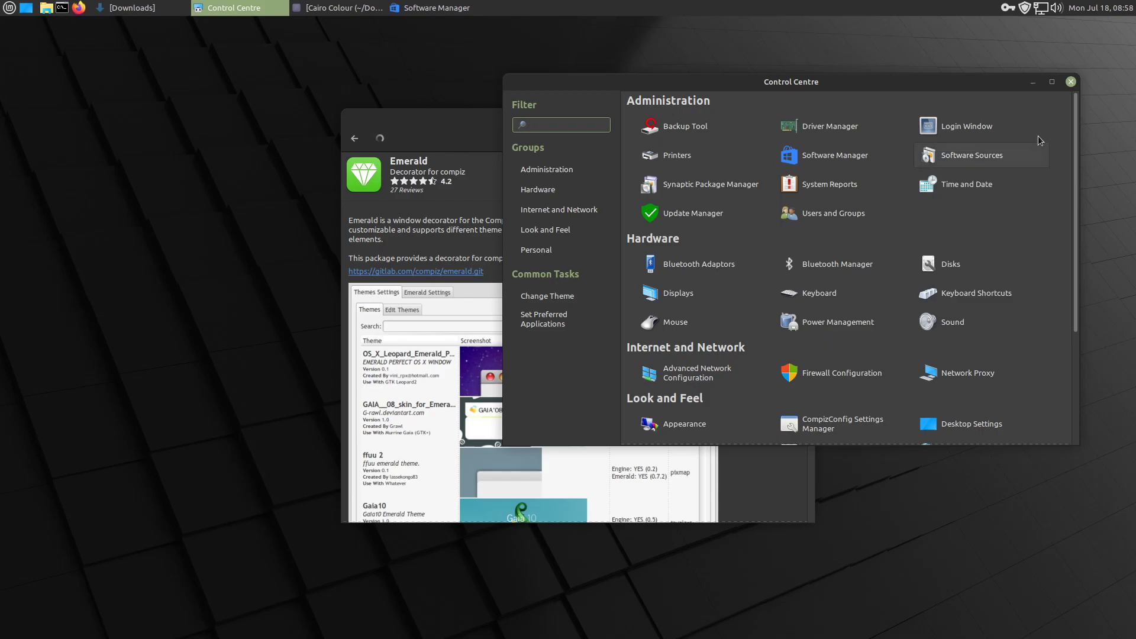
left_click(1033, 82)
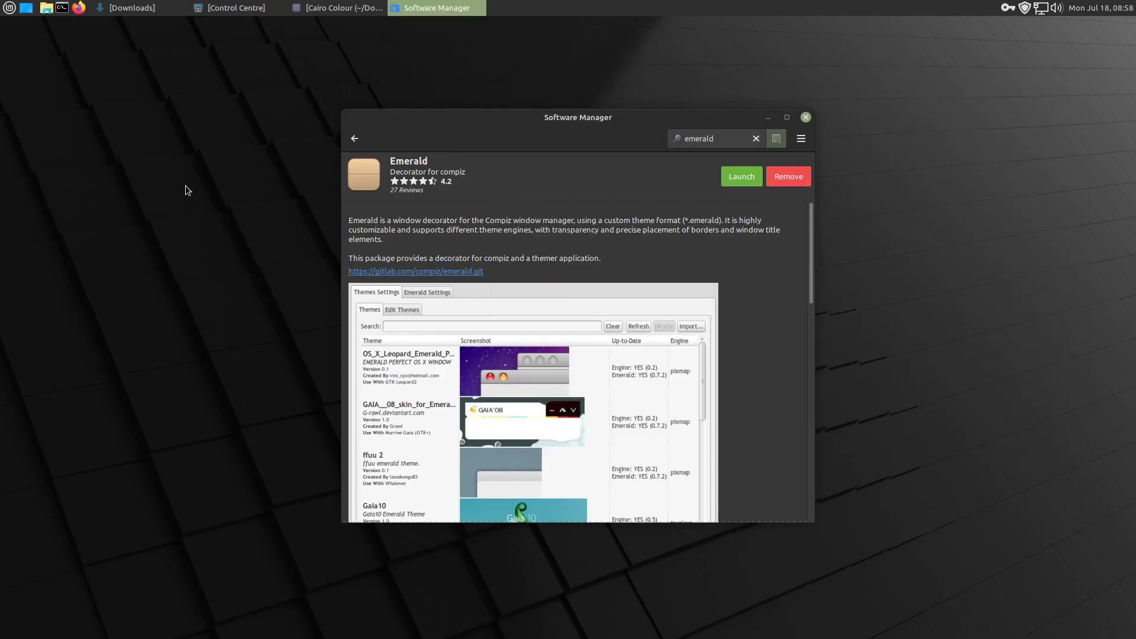
- Return to the emerald search results, and set the Cairo-Dock launcher's command in the applications menu to cairo-dock -o
left_click(355, 139)
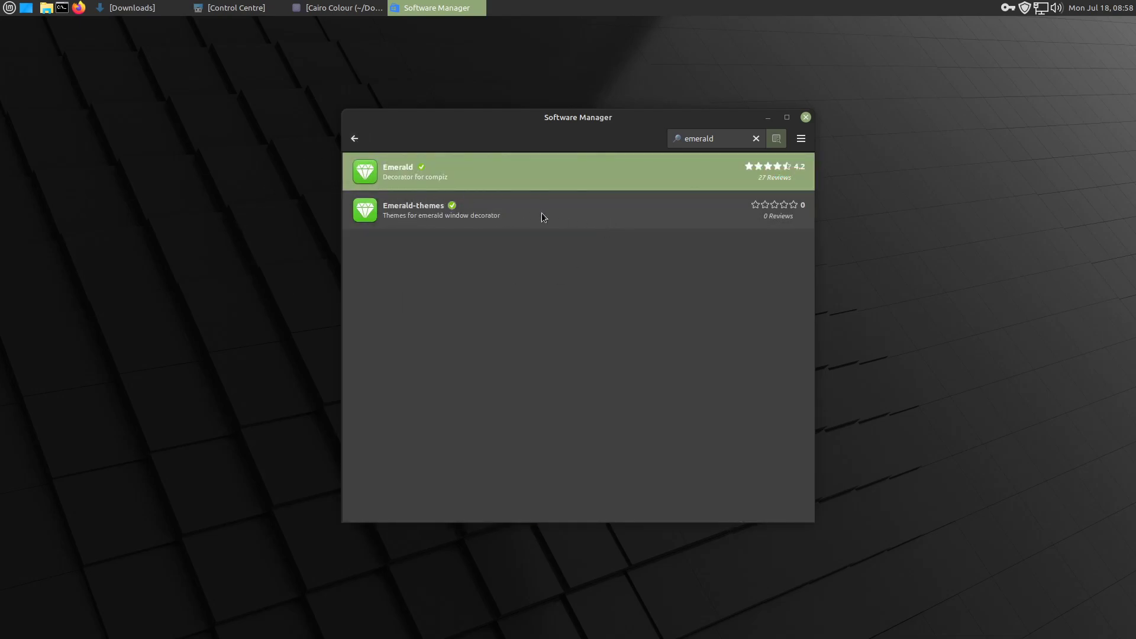
left_click(7, 11)
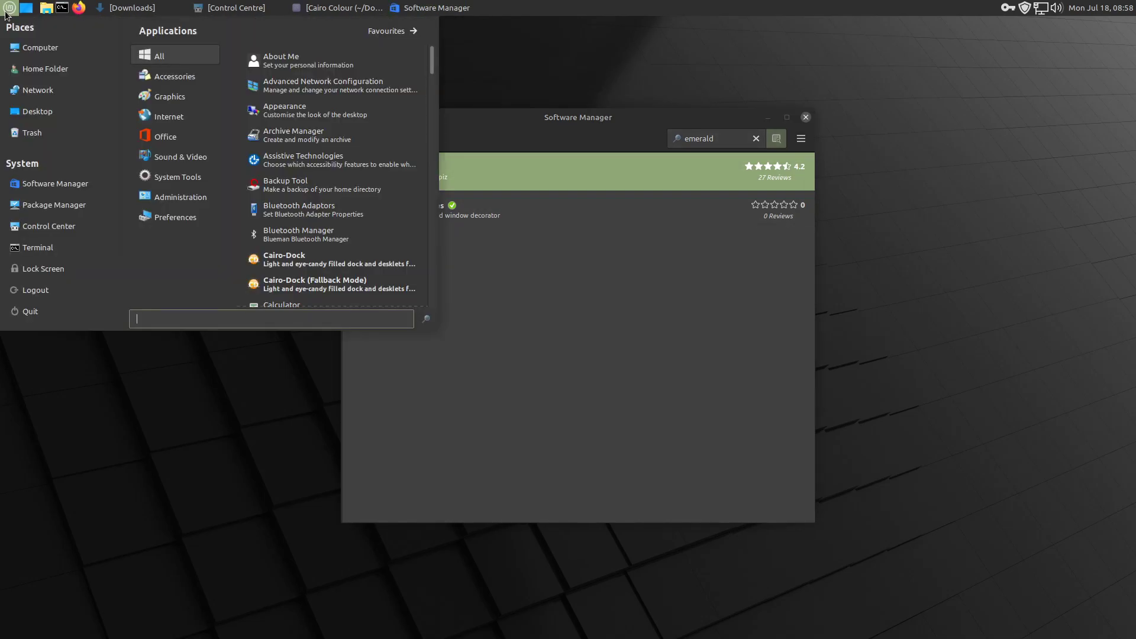
right_click(328, 261)
left_click(415, 372)
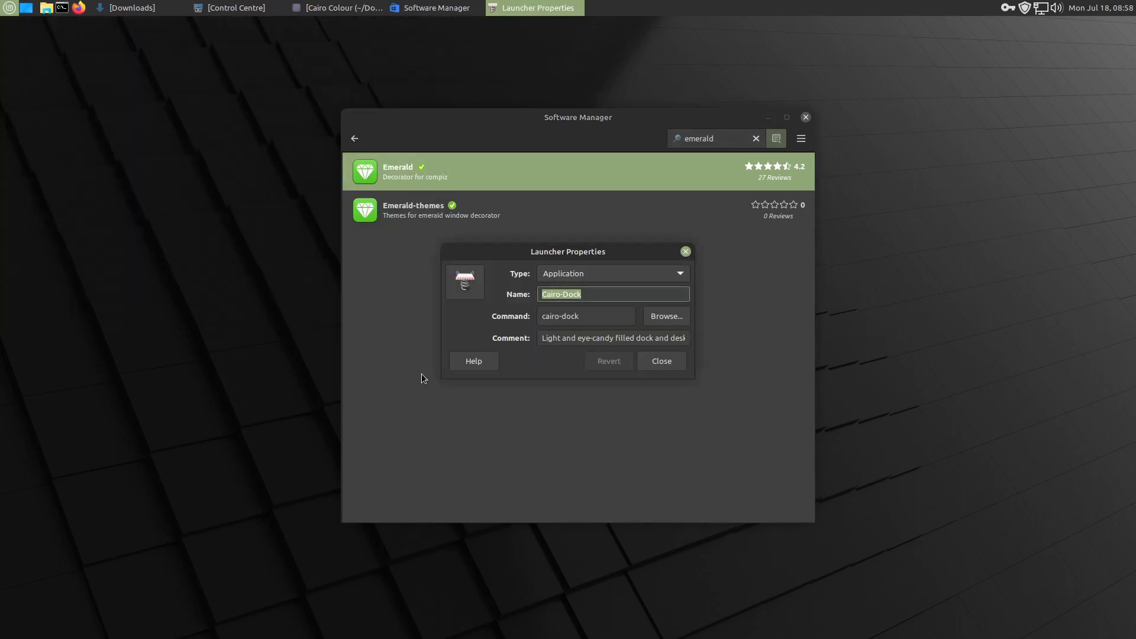
left_click(594, 318)
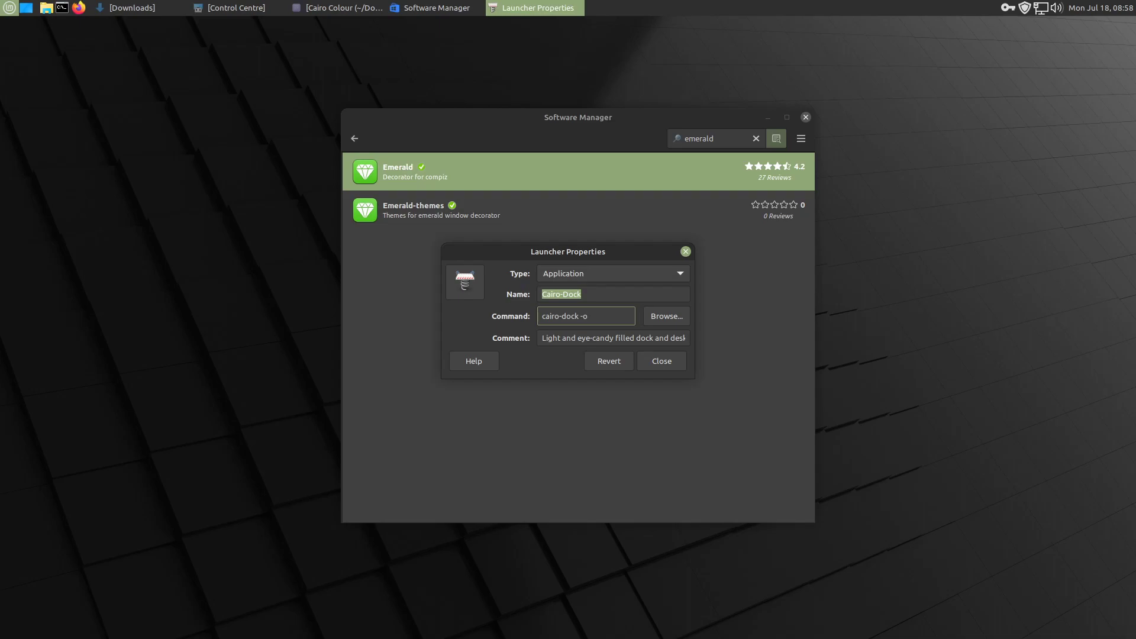
left_click(672, 362)
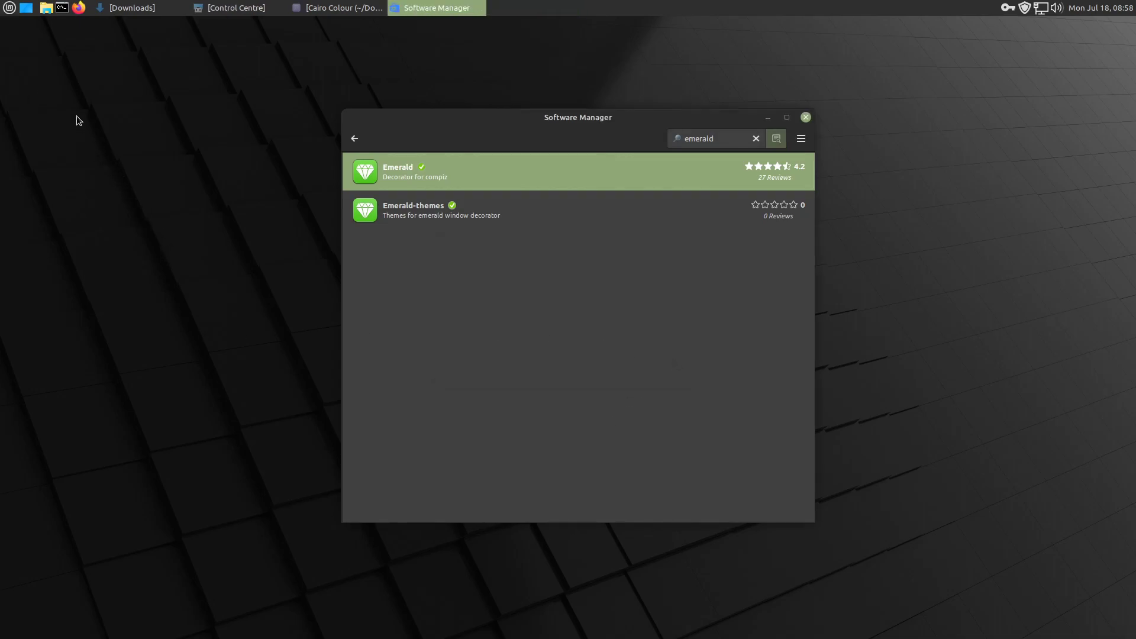
- Launch Cairo-Dock from the applications menu, dismiss its welcome message and minimise Software Manager
left_click(10, 9)
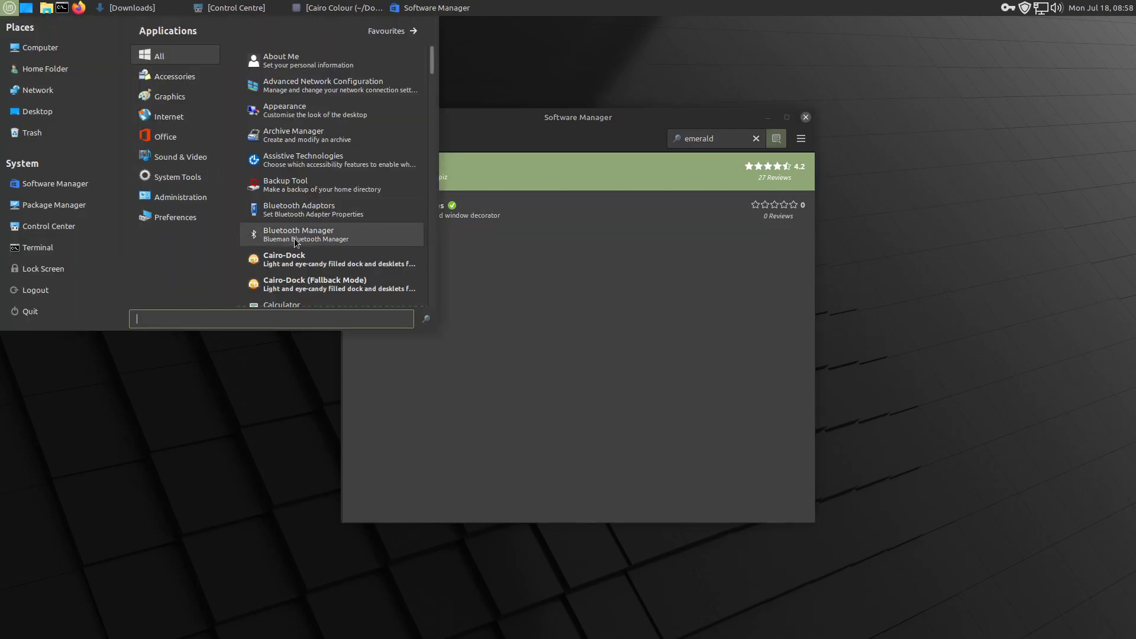
left_click(313, 272)
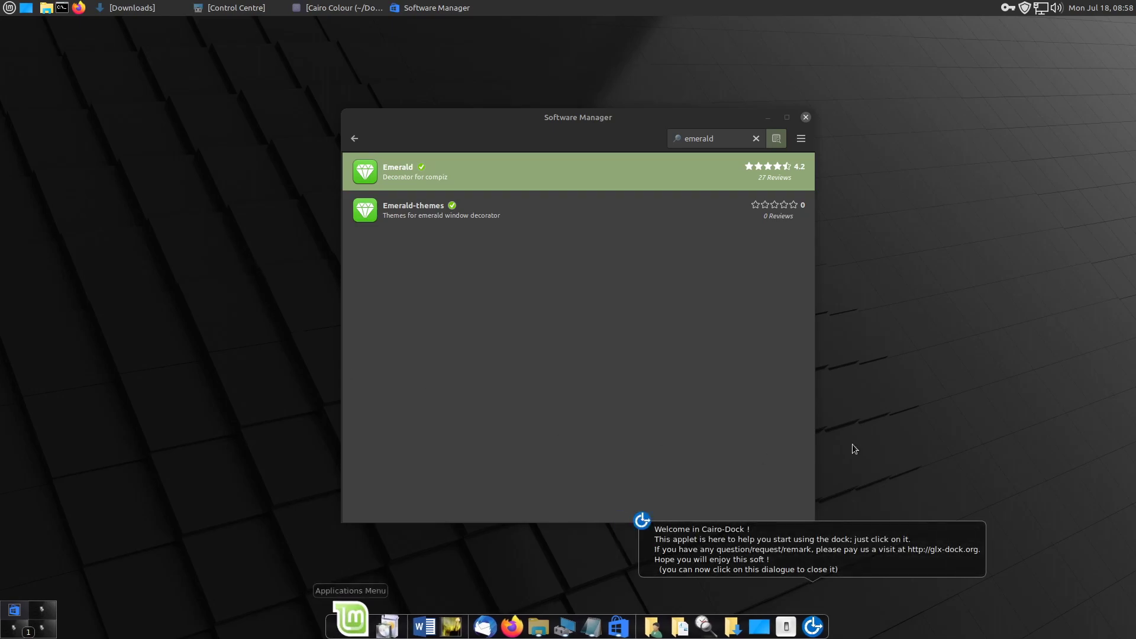
left_click(821, 539)
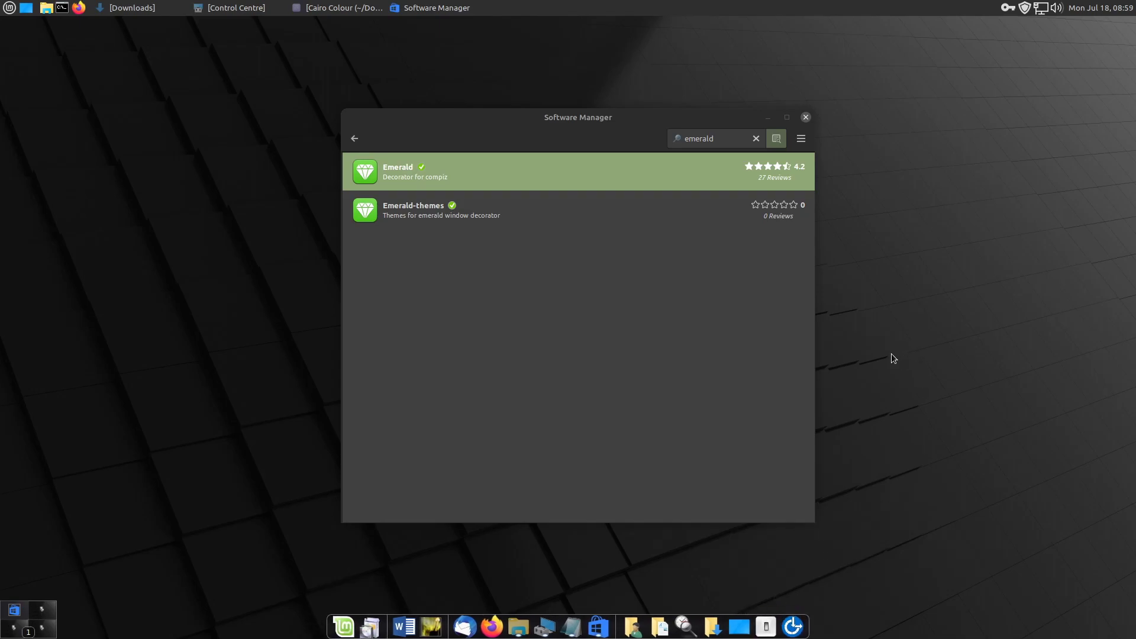
left_click(768, 117)
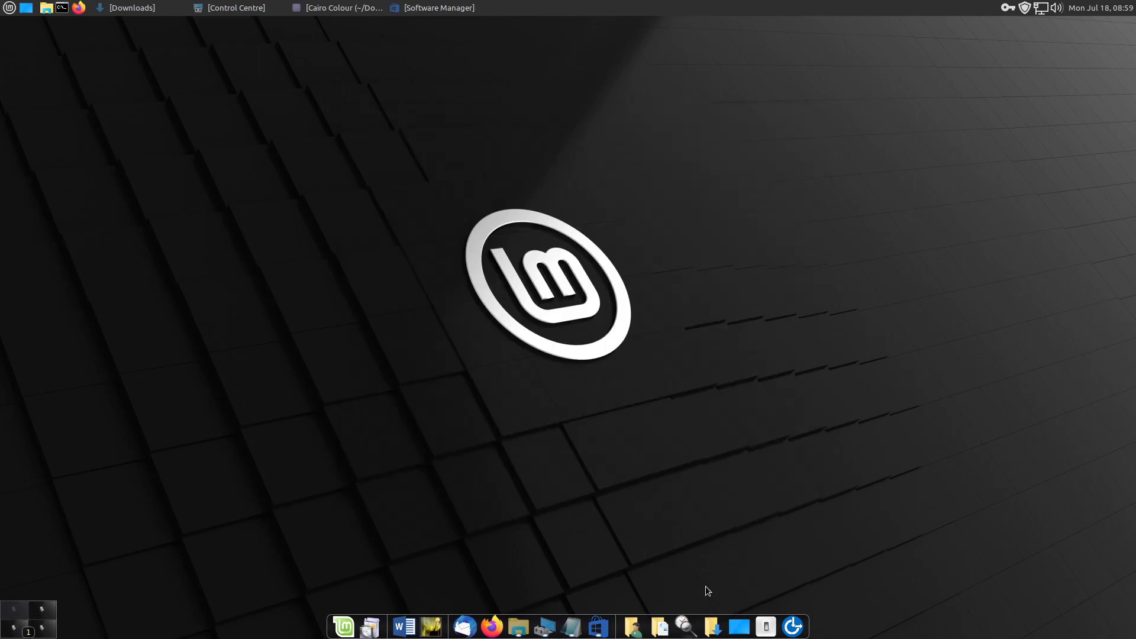
- Open the Cairo-Dock configuration window, move it nearer the middle of the desktop and show the available themes
right_click(675, 614)
mouse_move(680, 532)
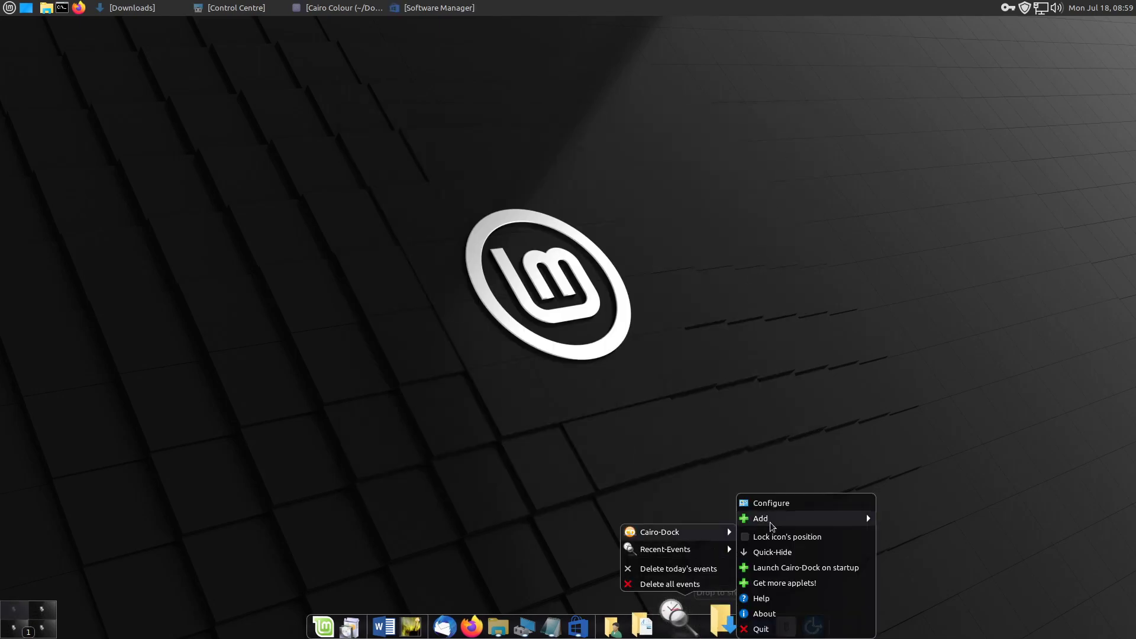
left_click(793, 502)
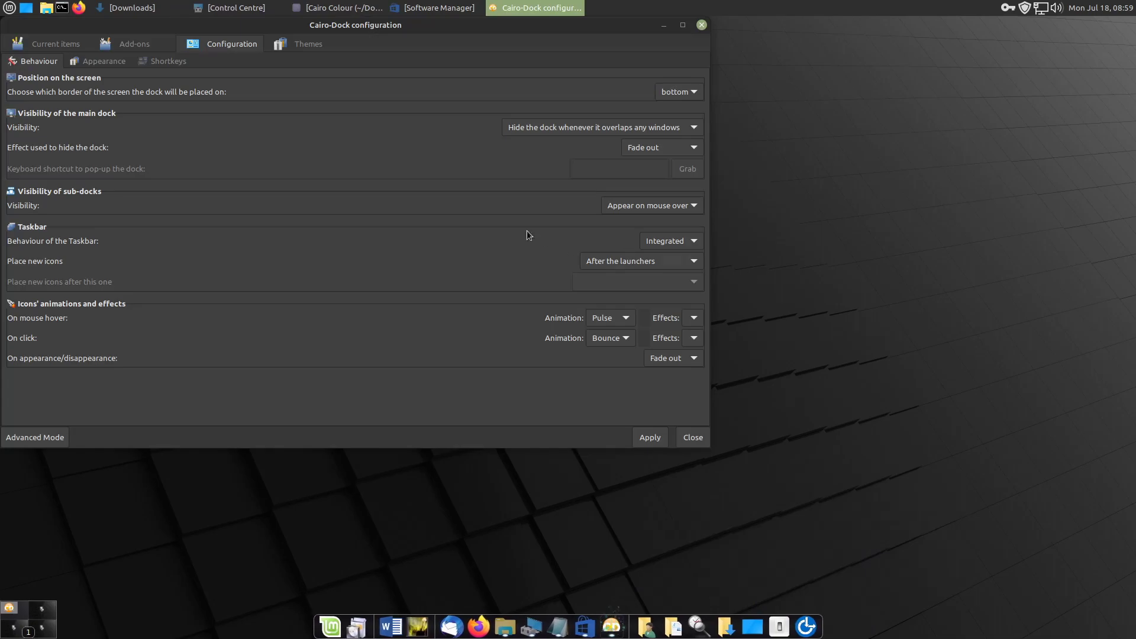
left_click_drag(306, 33, 514, 87)
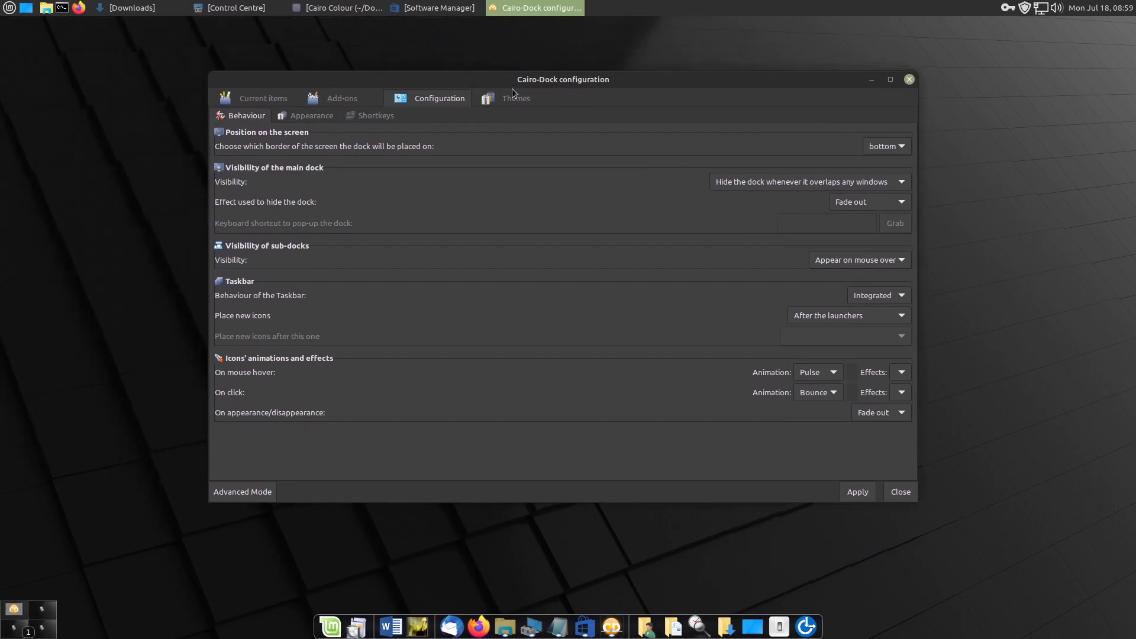
left_click(506, 101)
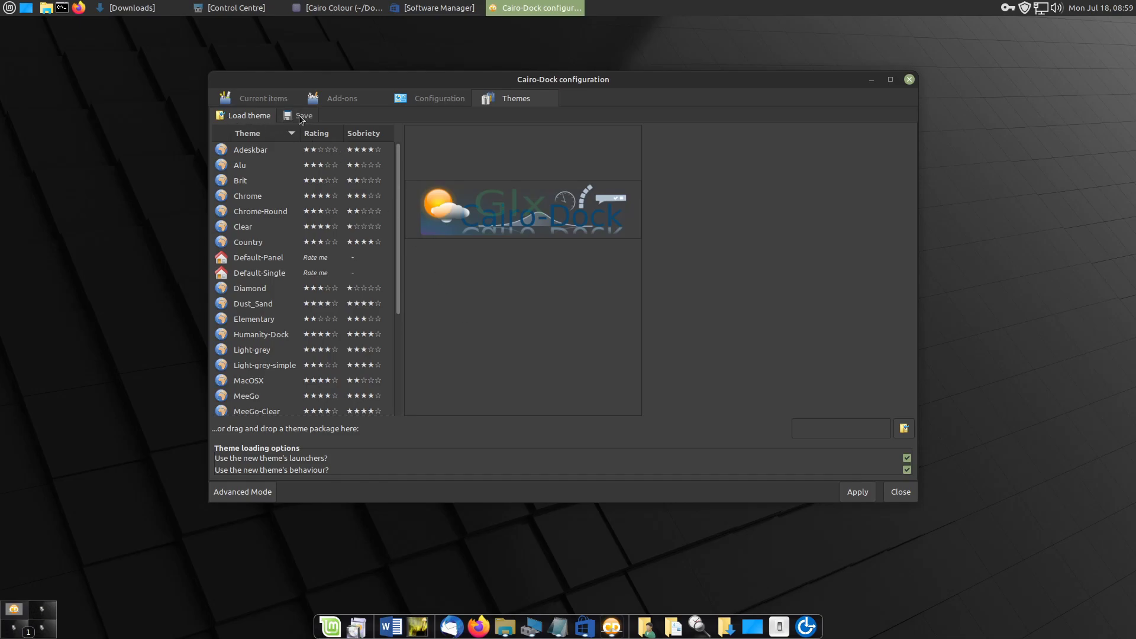
- Examine the options for saving the current dock theme, including building a theme package, and return to theme loading
left_click(300, 116)
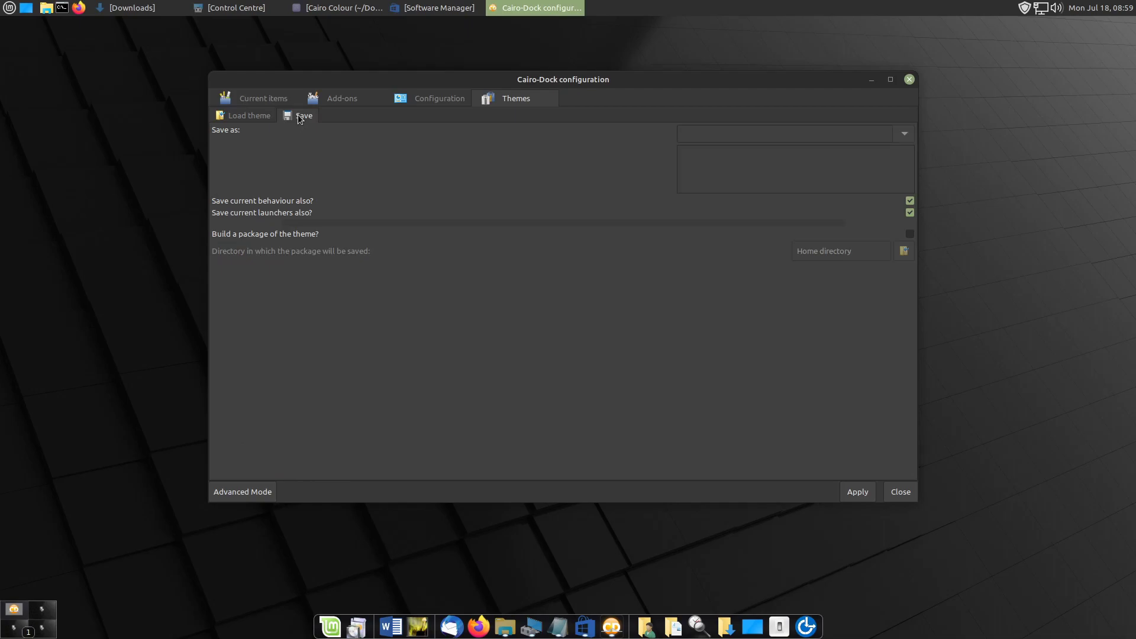
left_click(713, 133)
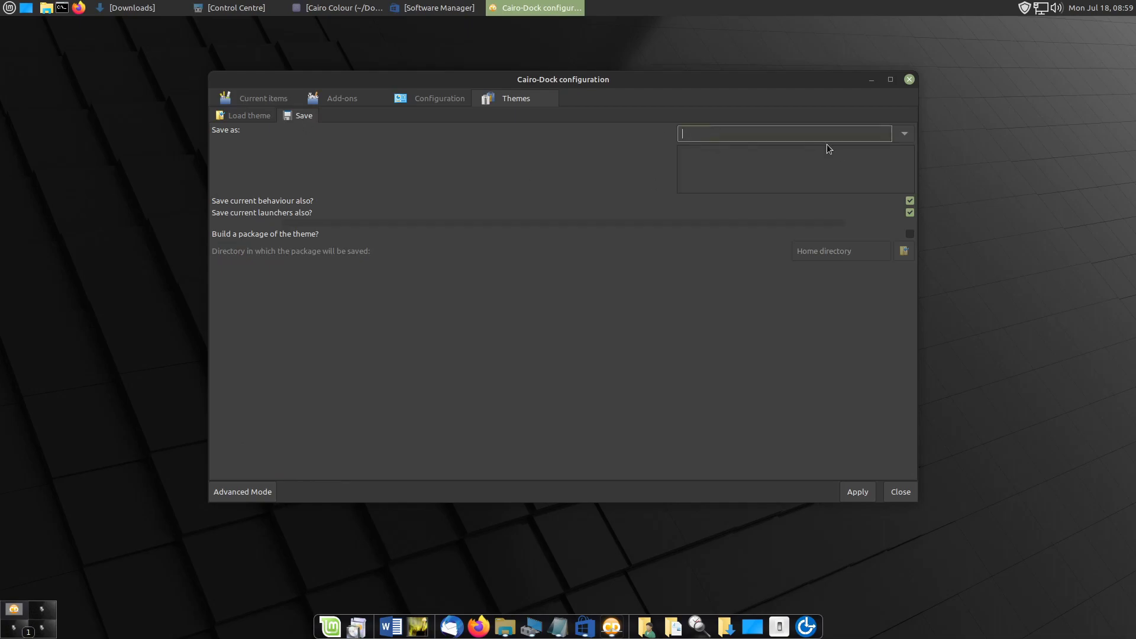
left_click(910, 235)
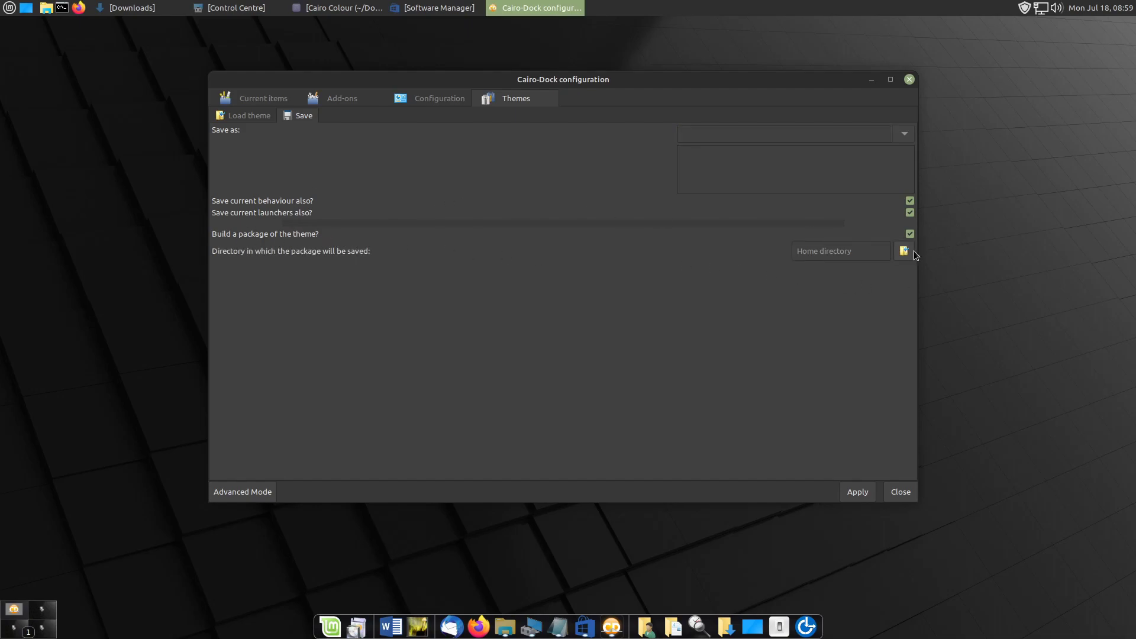
left_click(910, 235)
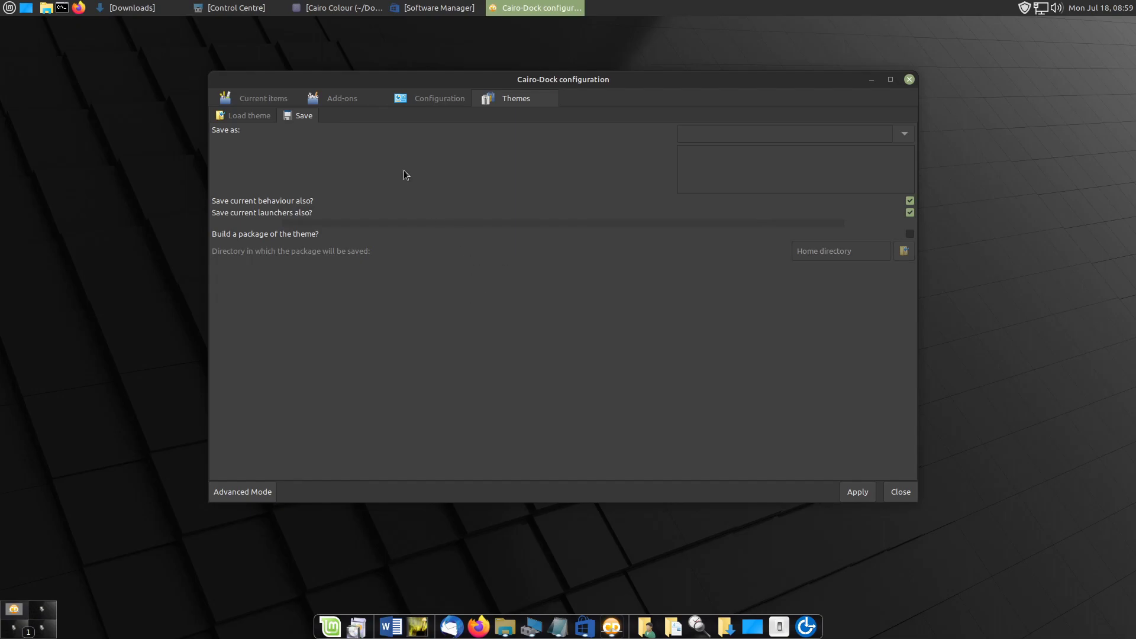
left_click(242, 117)
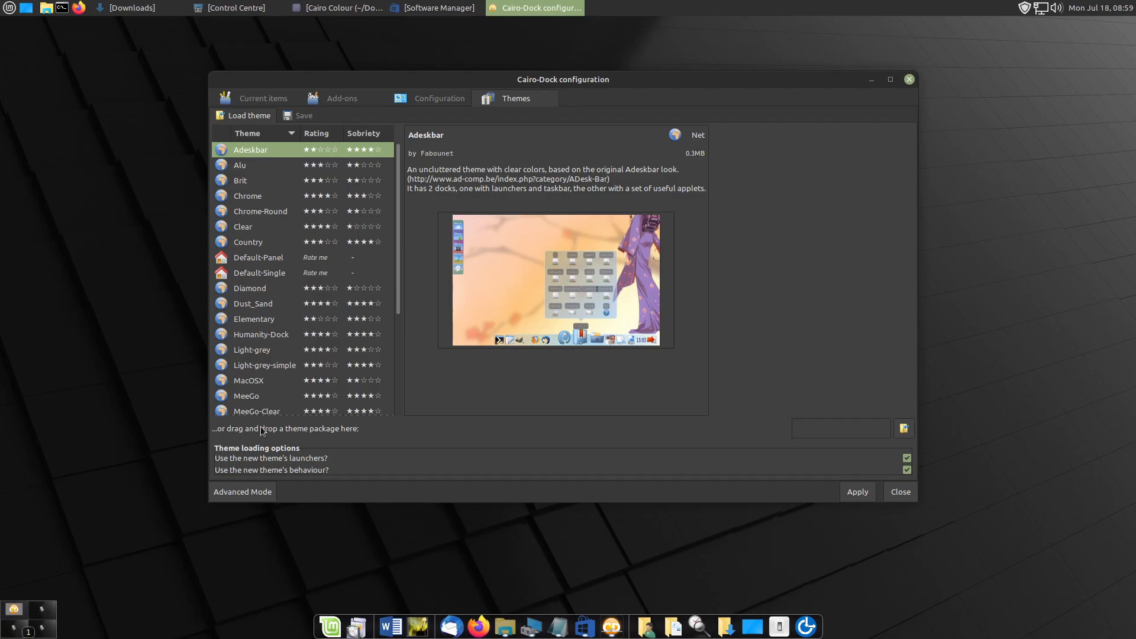
- Choose the CairoDock170722.tar.gz theme package from Downloads and apply it to the dock
left_click(903, 428)
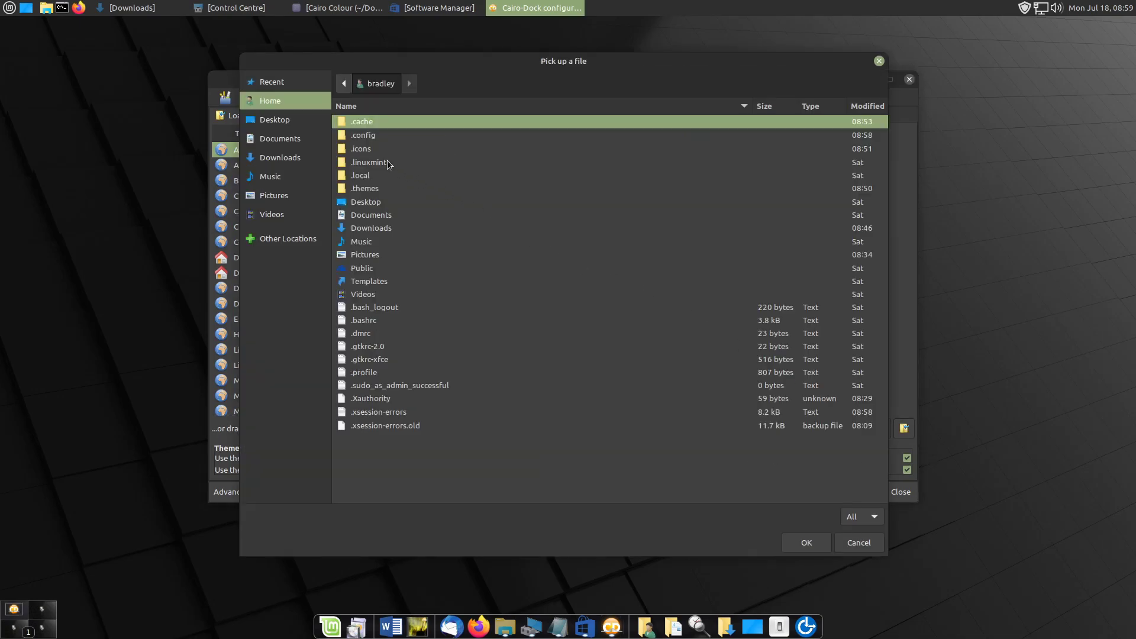
double_click(393, 227)
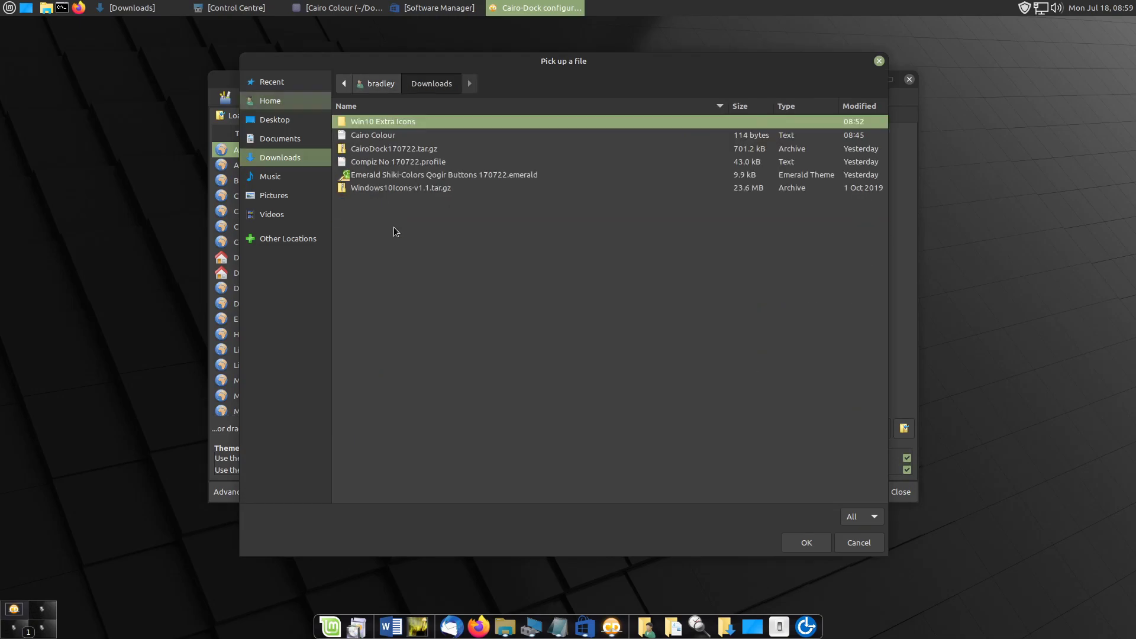
left_click(417, 149)
double_click(417, 149)
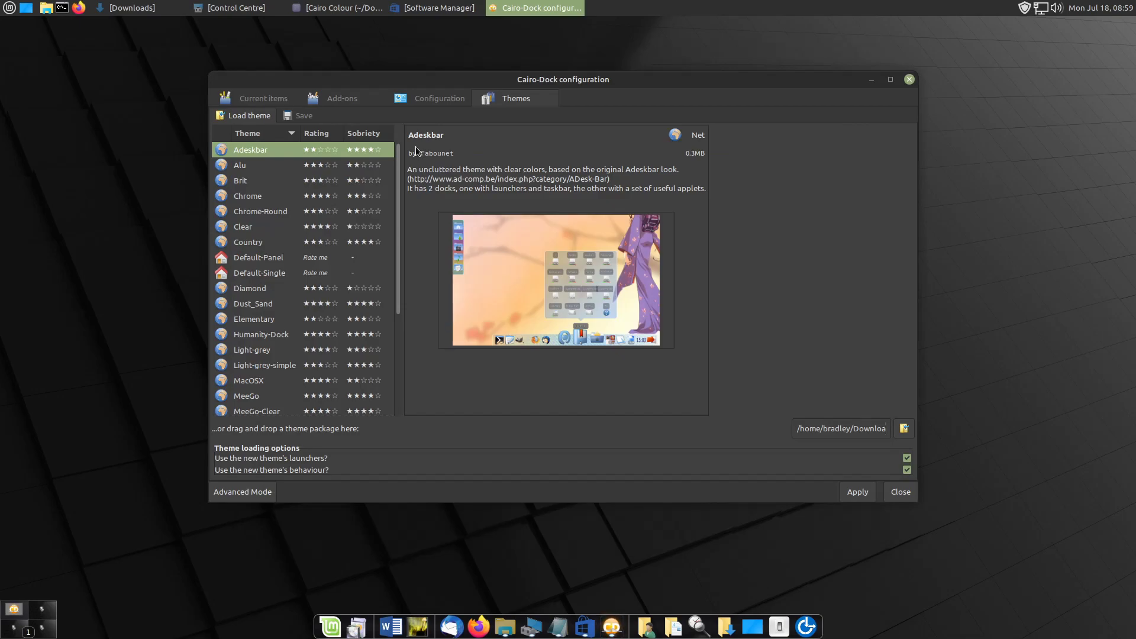
left_click(857, 492)
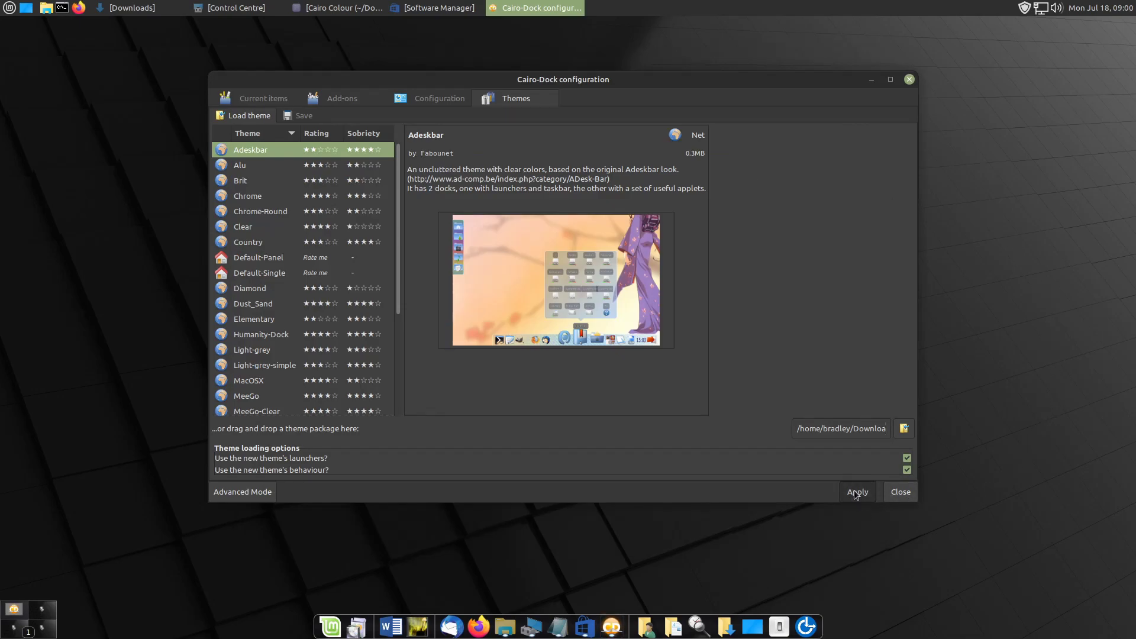
left_click(577, 566)
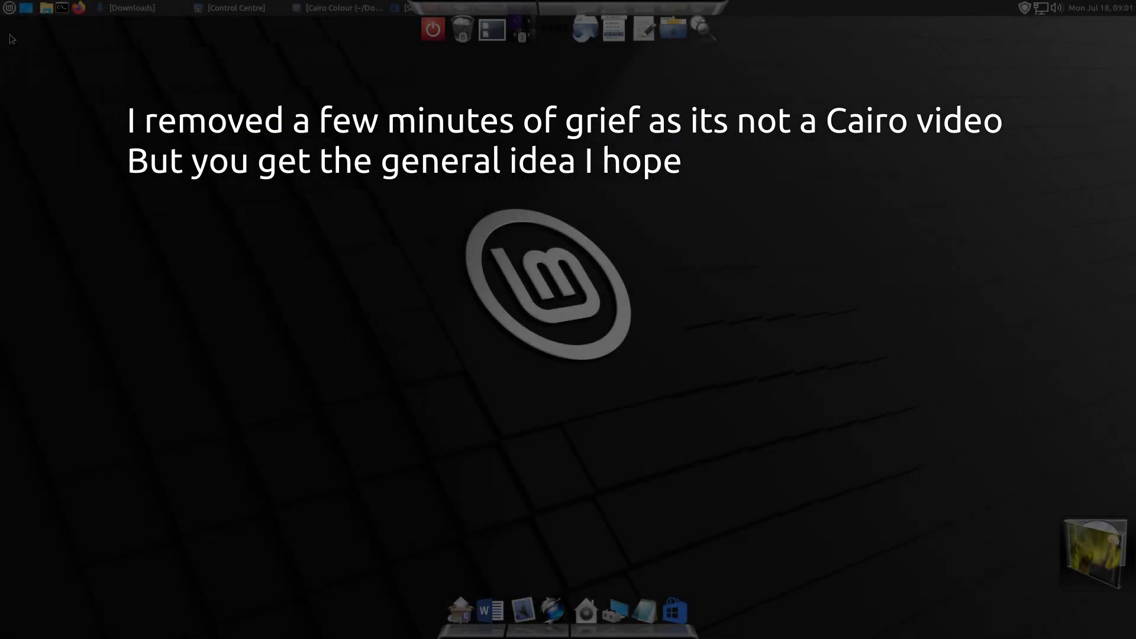
- Log out of the session, log back in and relaunch Cairo-Dock from the applications menu
left_click(9, 8)
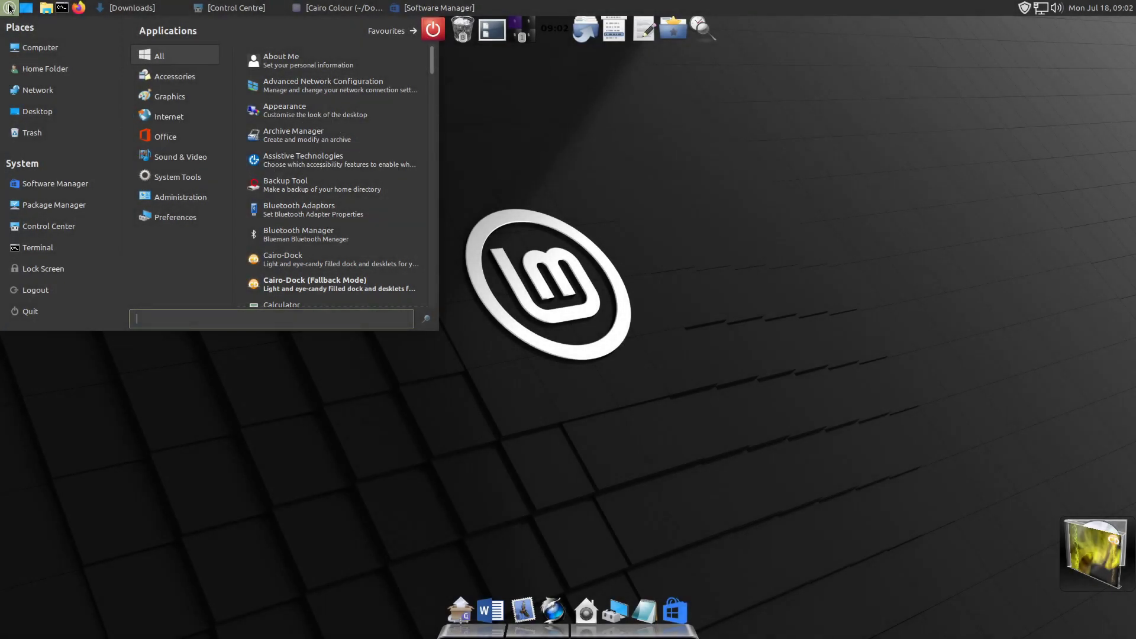
left_click(24, 289)
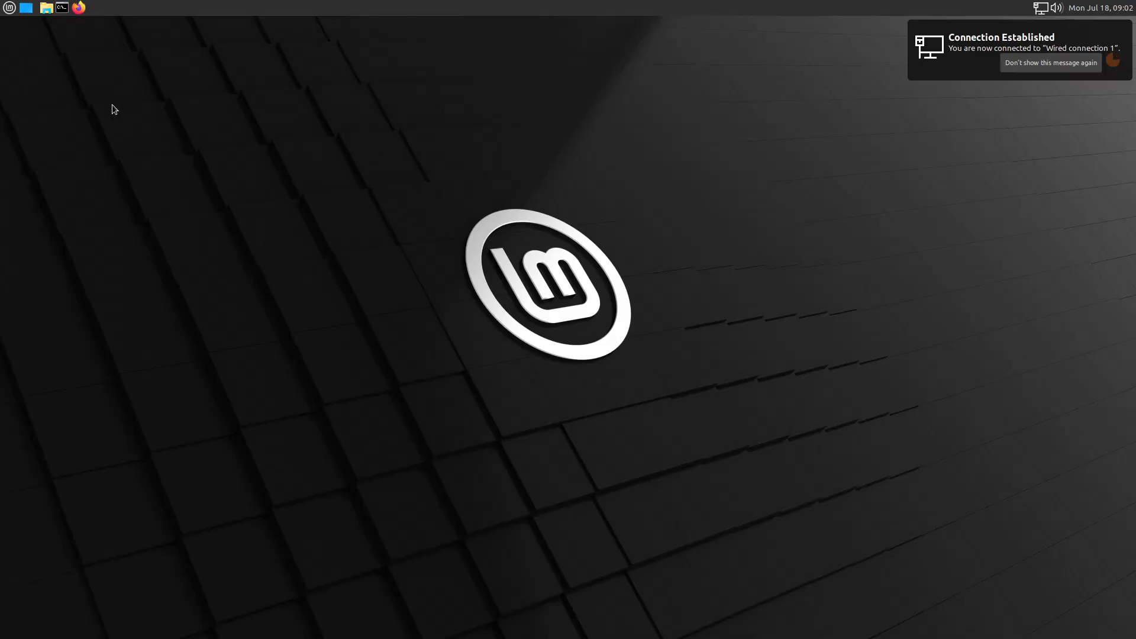
left_click(7, 11)
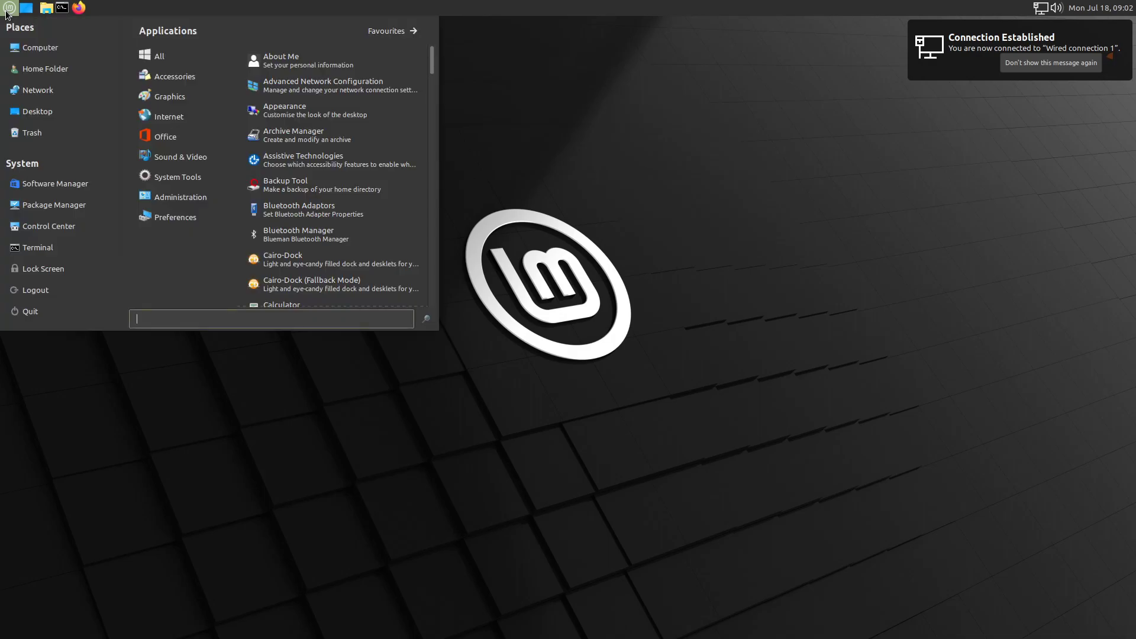
left_click(361, 255)
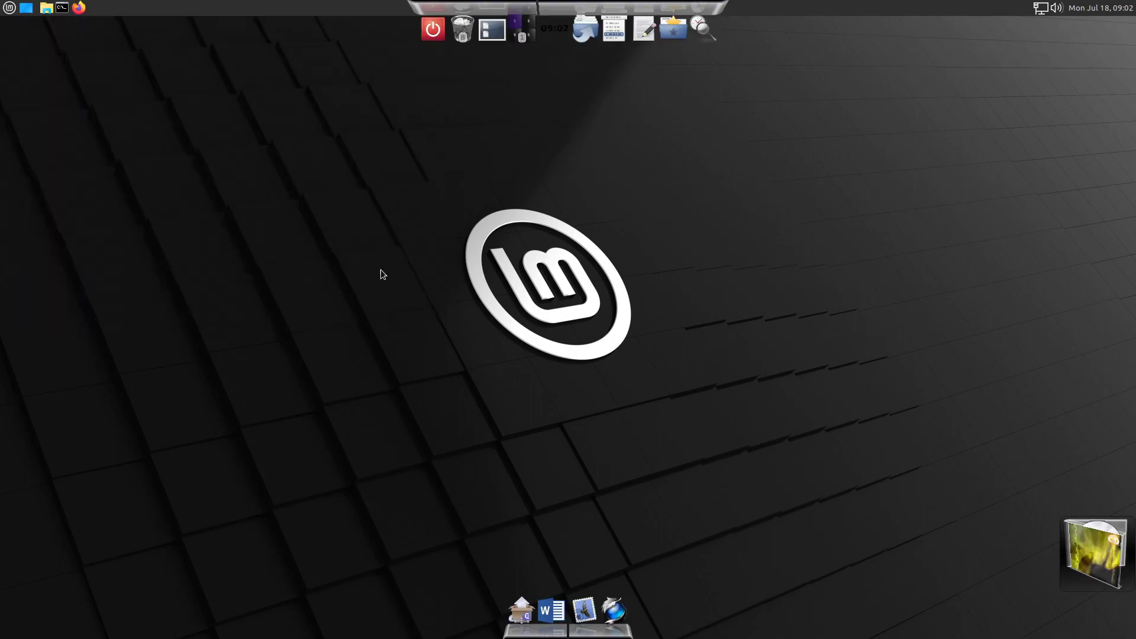
- Reopen the Cairo-Dock configuration and apply the imported KX250CairoDock170722 theme, accepting the loss of unsaved theme changes
right_click(614, 609)
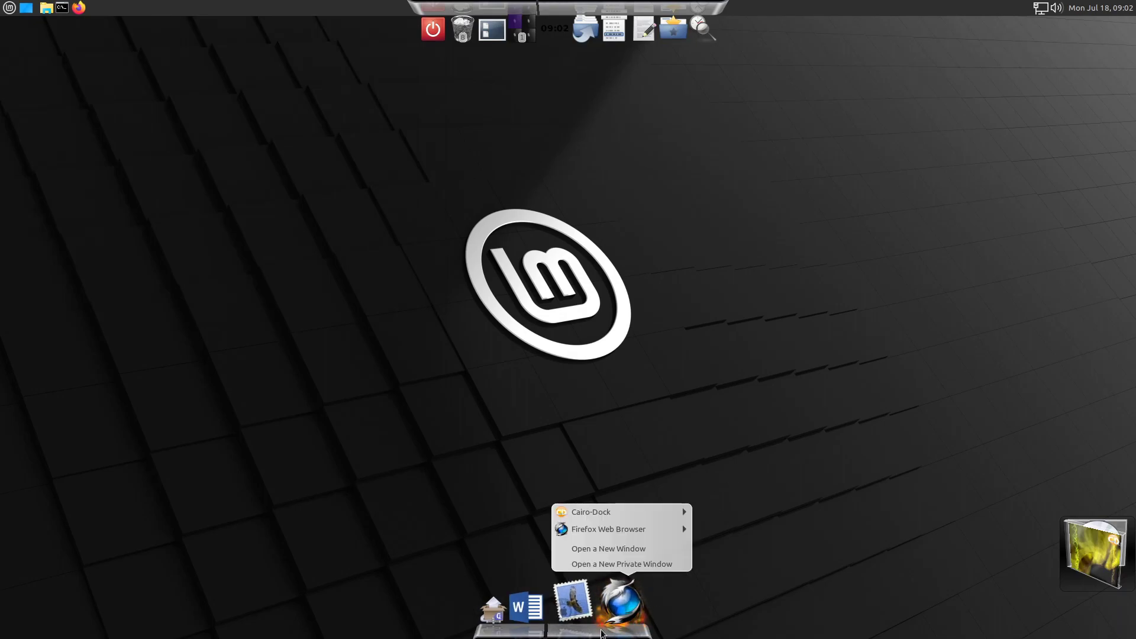
mouse_move(630, 513)
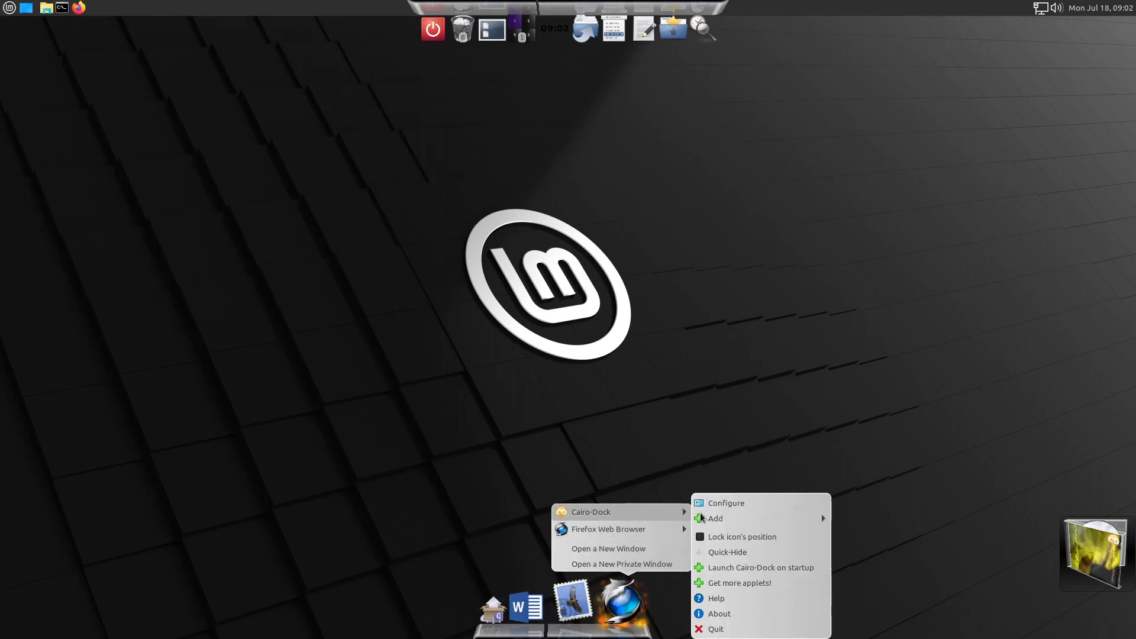
left_click(739, 503)
left_click_drag(438, 27, 666, 94)
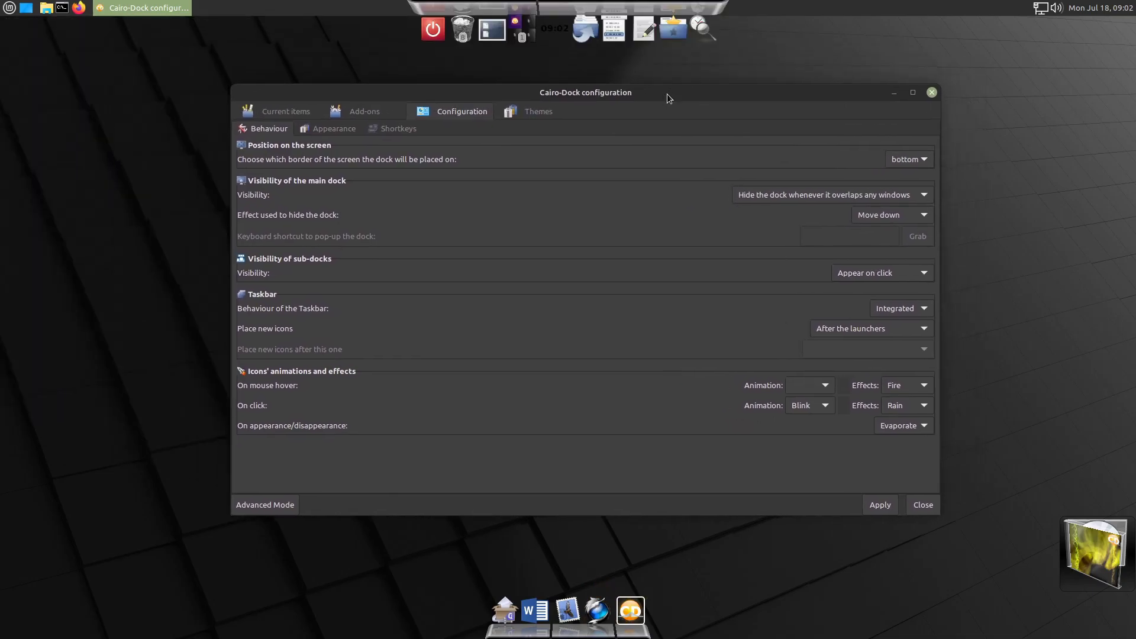
left_click(530, 113)
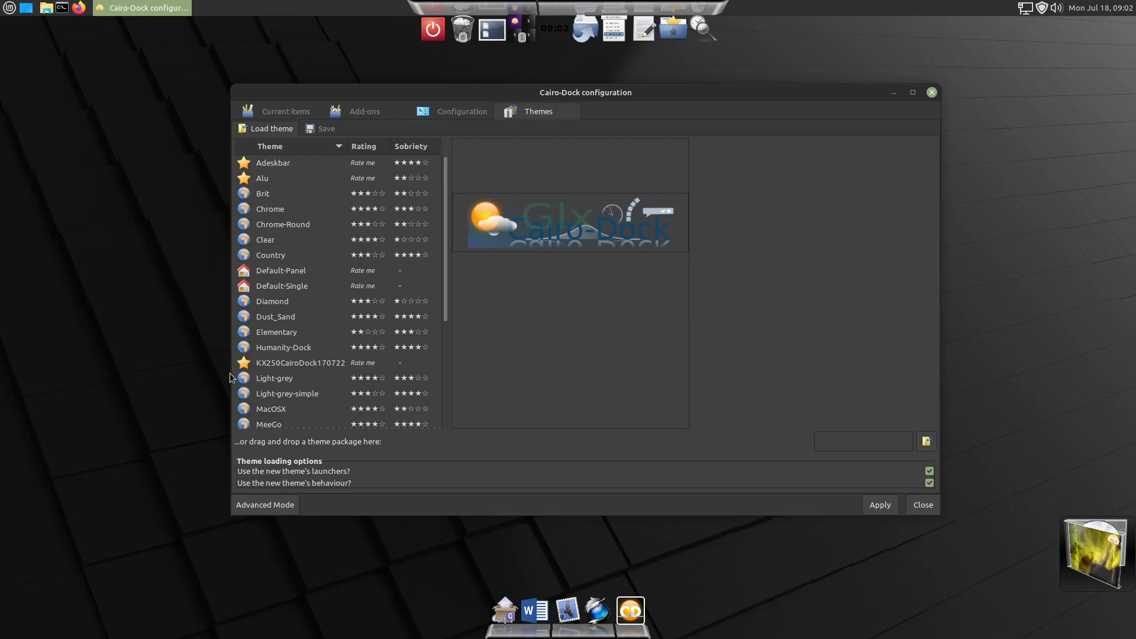
left_click(303, 367)
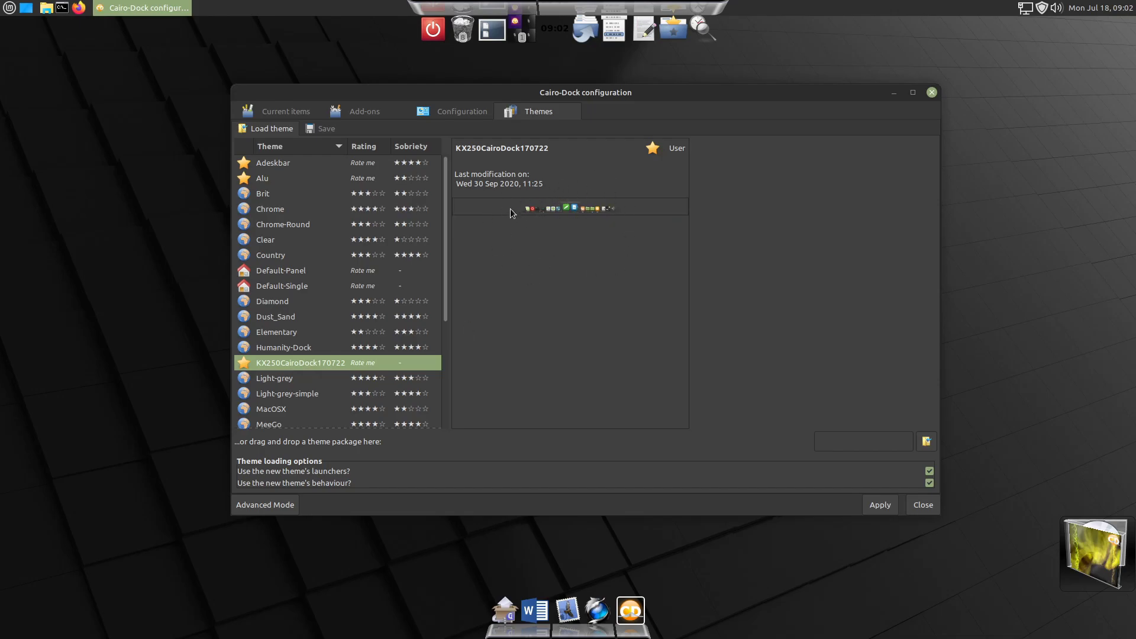
left_click(879, 504)
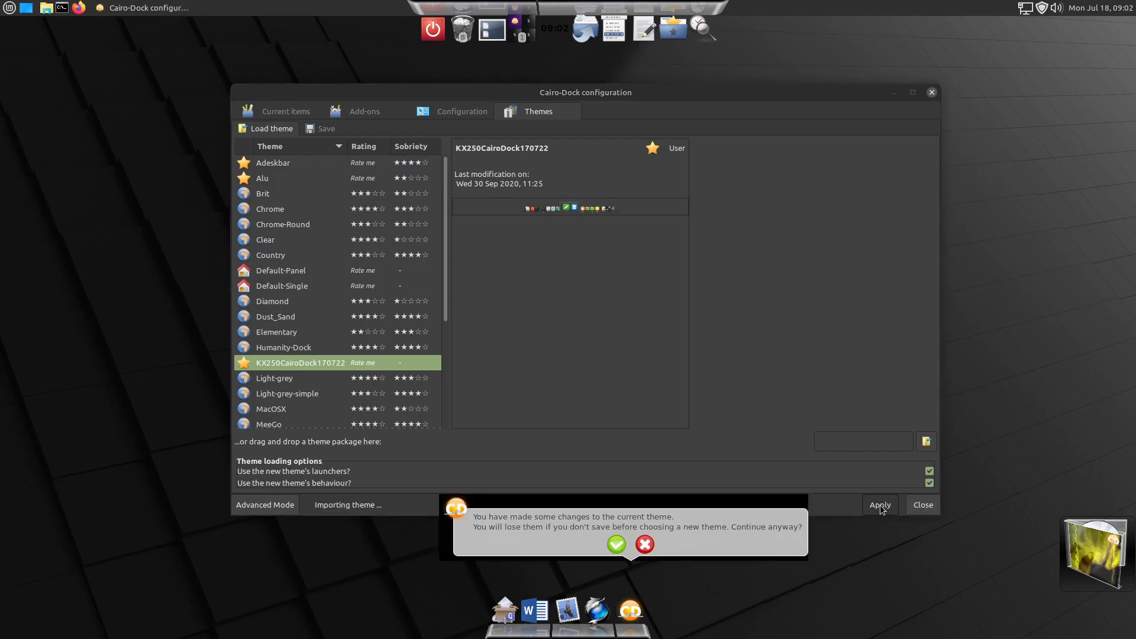
left_click(607, 544)
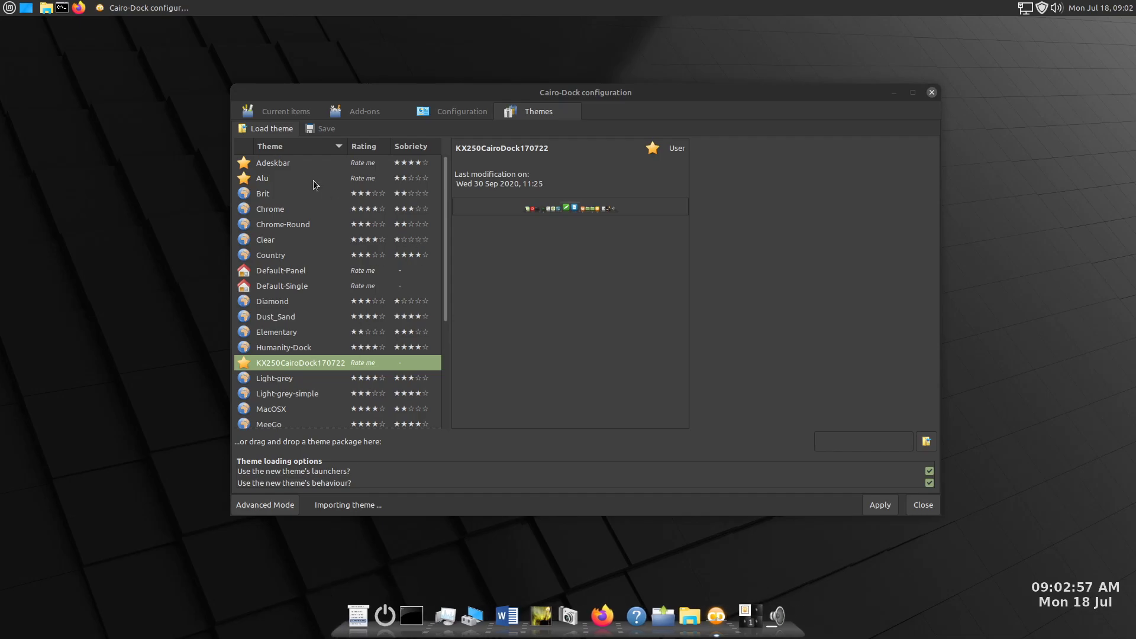
- Expand the Bottom dock among the current dock items and open the Applications Menu applet's settings
left_click(277, 112)
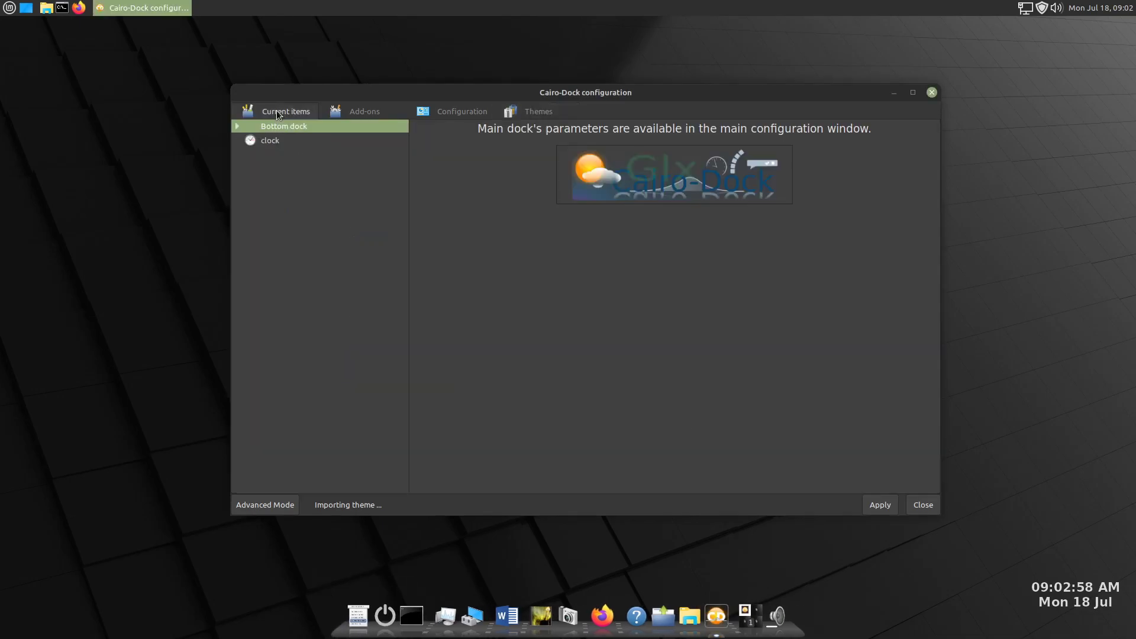
left_click(235, 126)
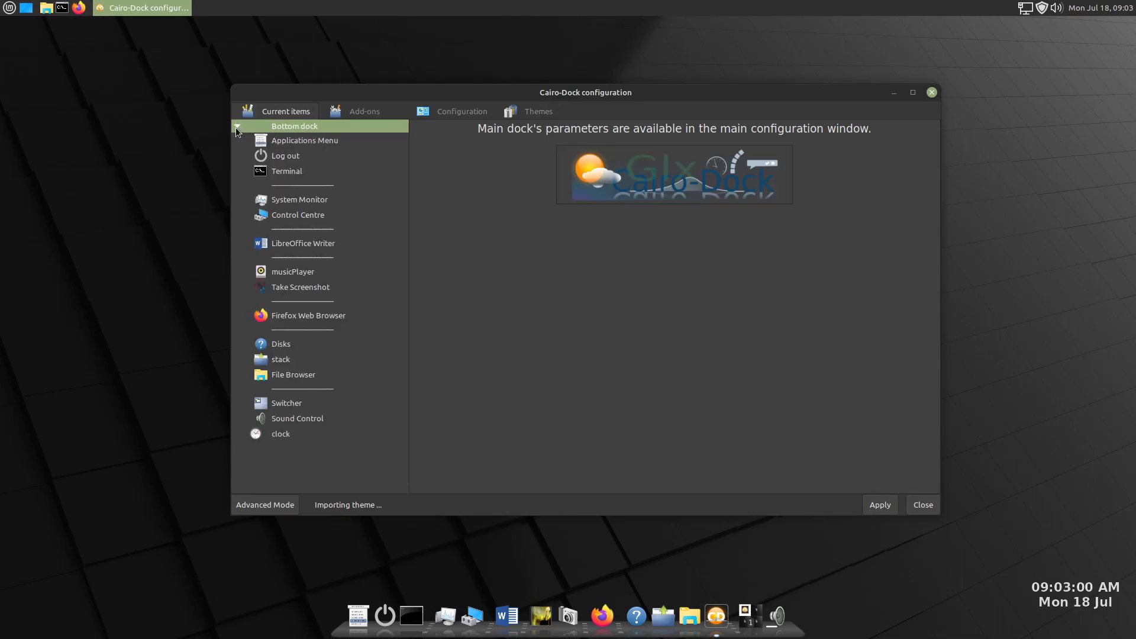
left_click(315, 139)
- Set the Applications Menu icon to linuxmint-logo-ring-symbolic.svg from the .icons/Windows10Icons folder in the home directory and apply it
left_click(859, 209)
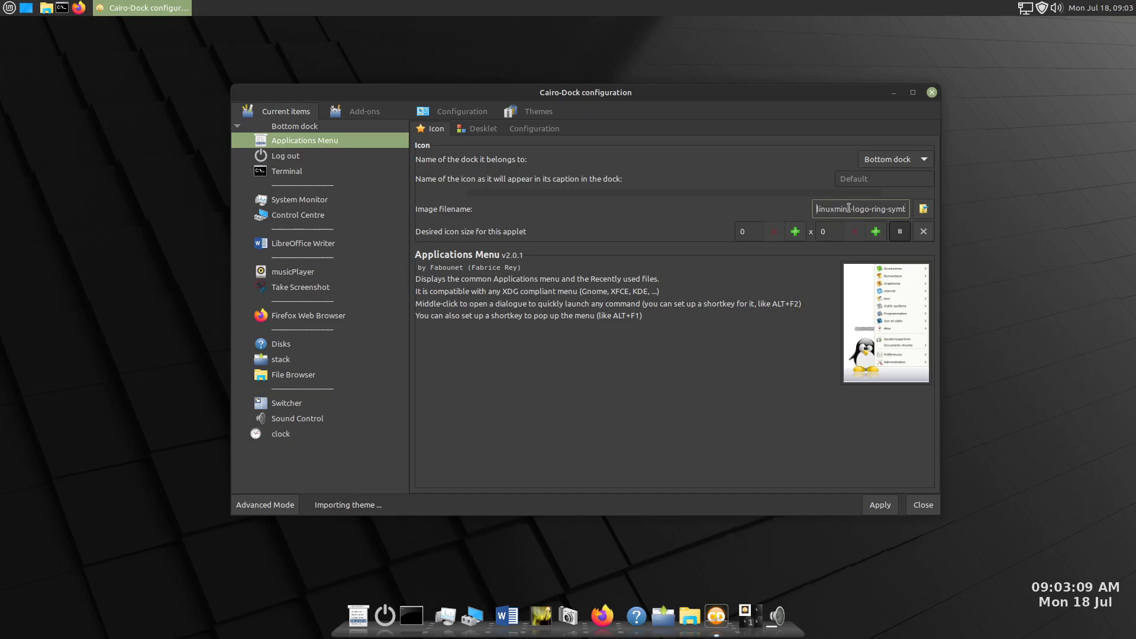
left_click_drag(819, 209, 938, 203)
left_click(922, 209)
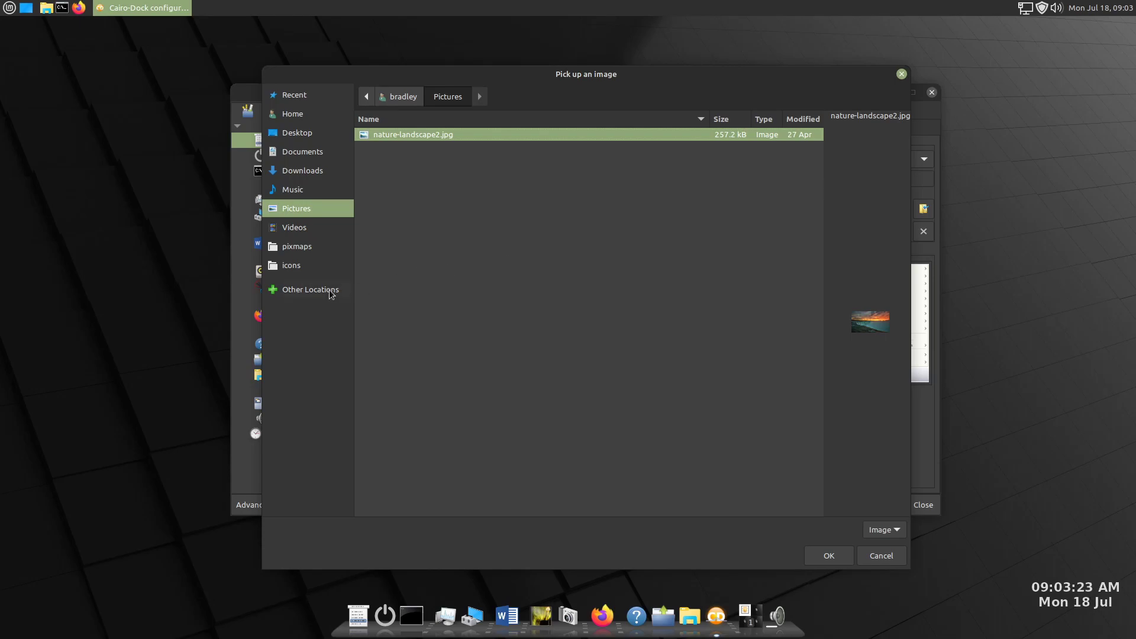
left_click(291, 115)
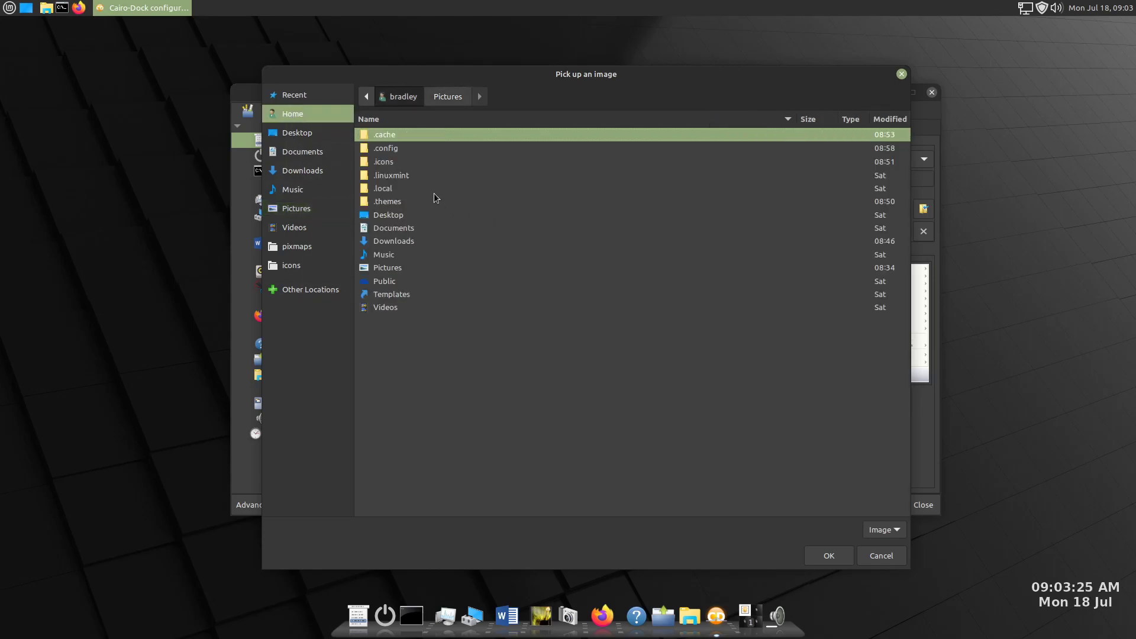
left_click(388, 161)
double_click(389, 161)
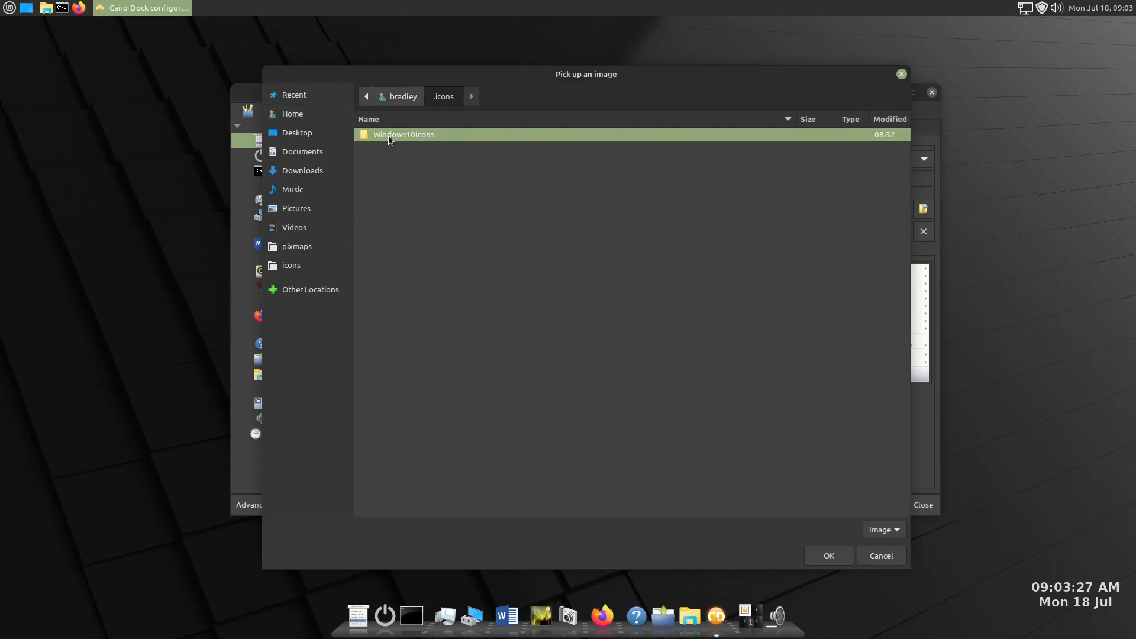
double_click(387, 134)
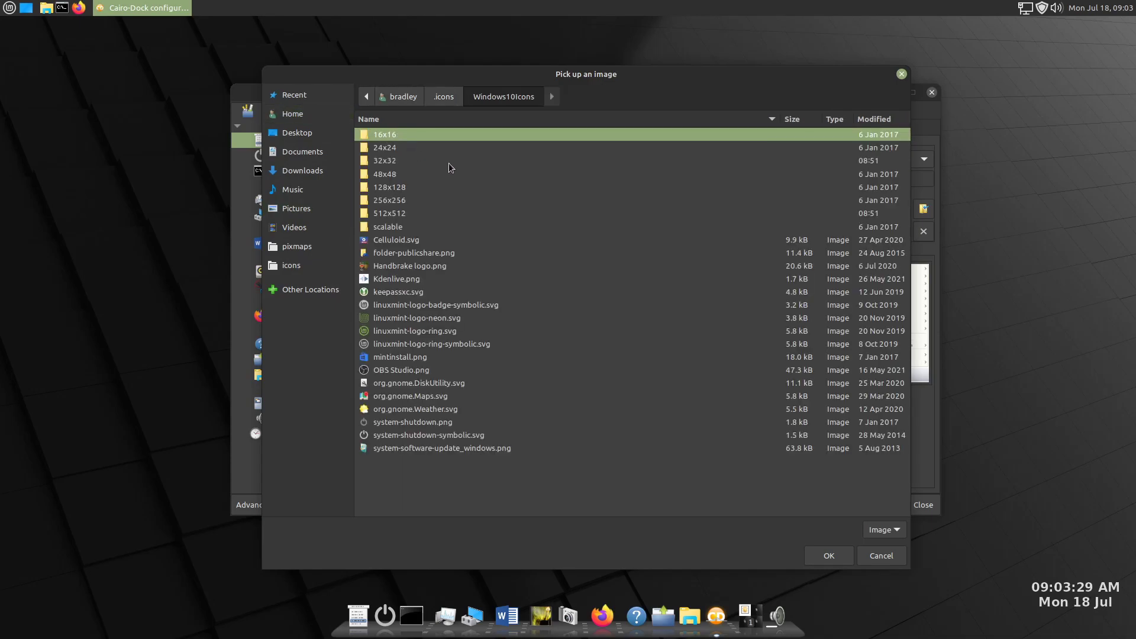
left_click(460, 342)
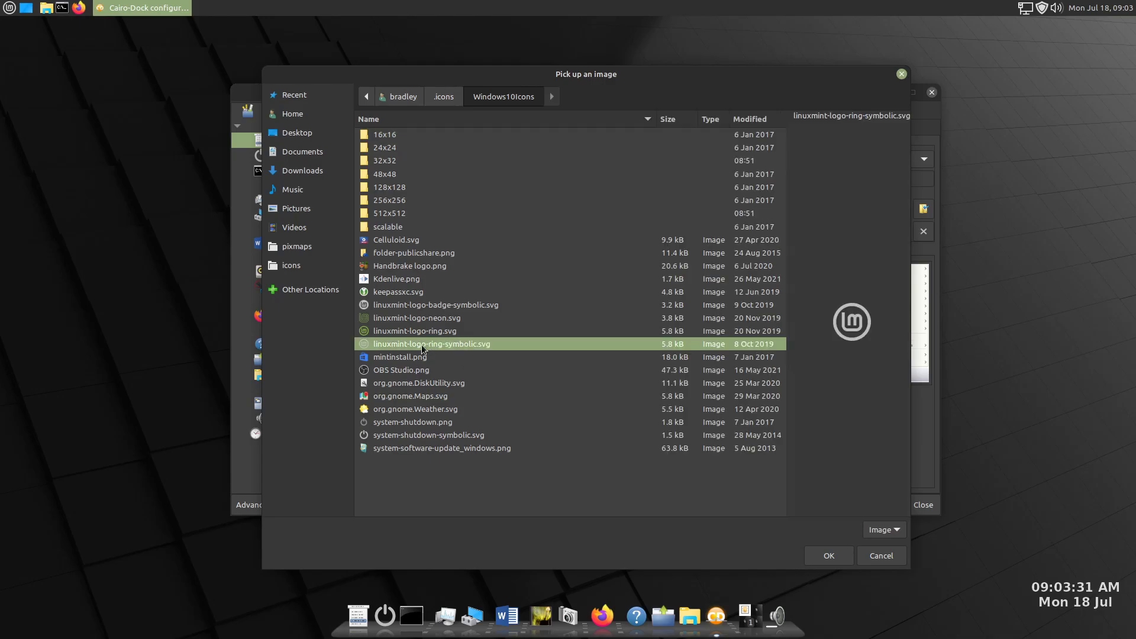
left_click(830, 556)
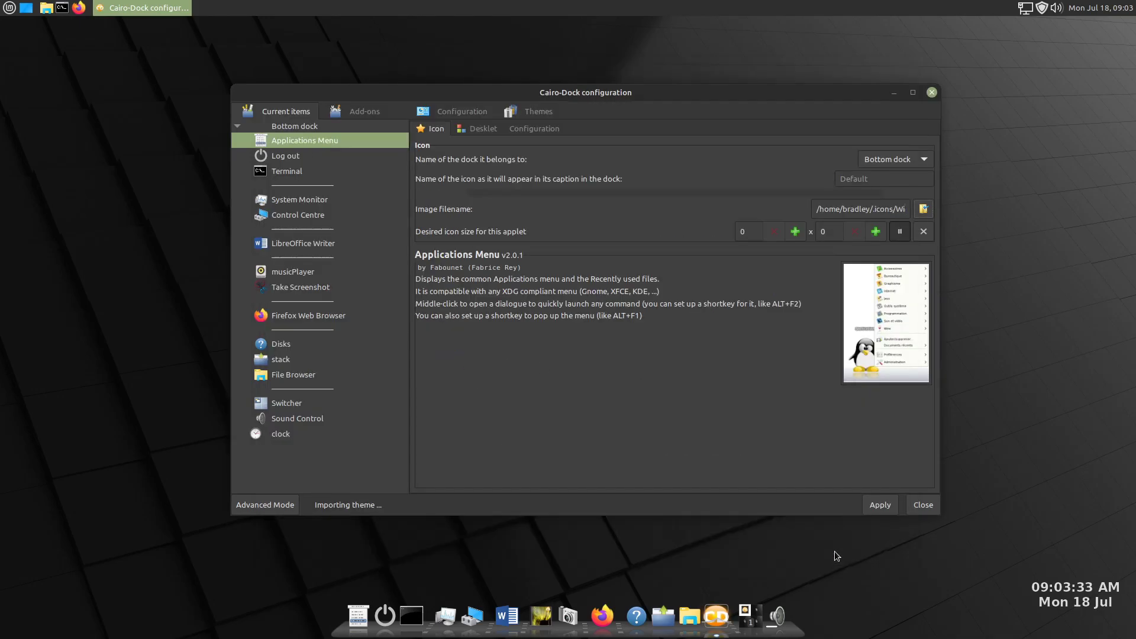
left_click(876, 506)
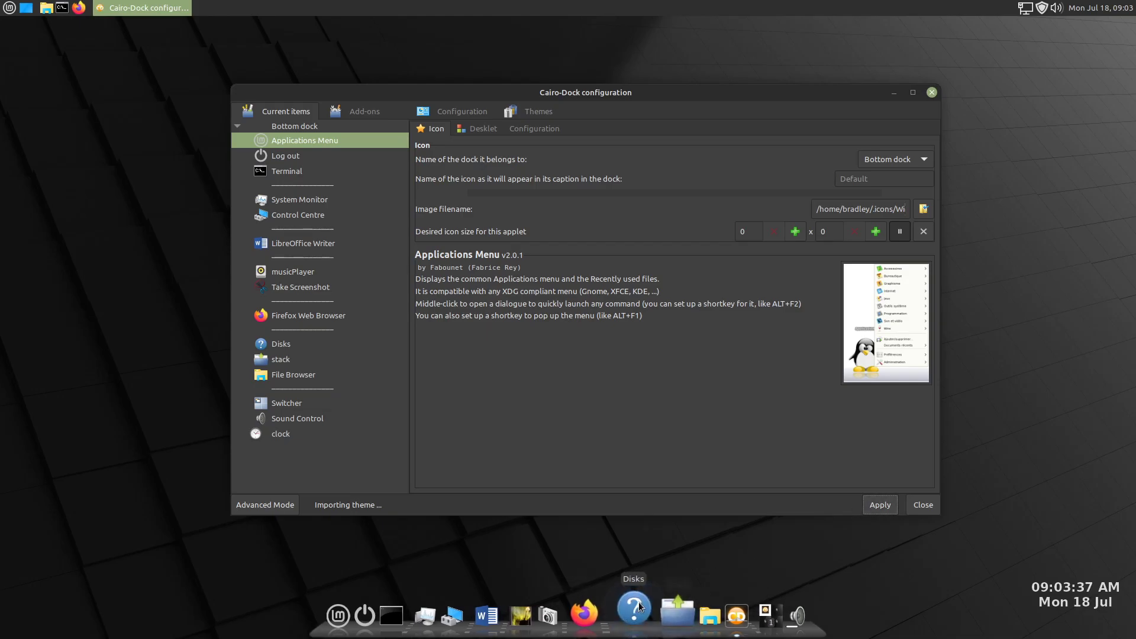
- Set the Disks launcher's image to org.gnome.DiskUtility.svg from the .icons/Windows10Icons folder and apply it
left_click(287, 347)
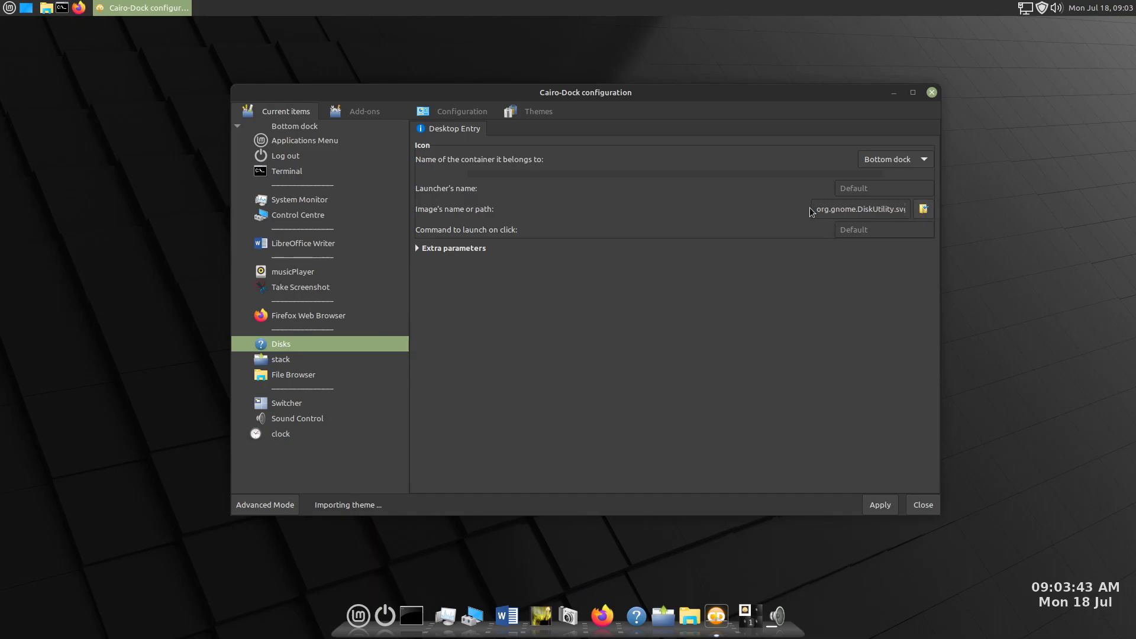
left_click(923, 210)
double_click(385, 161)
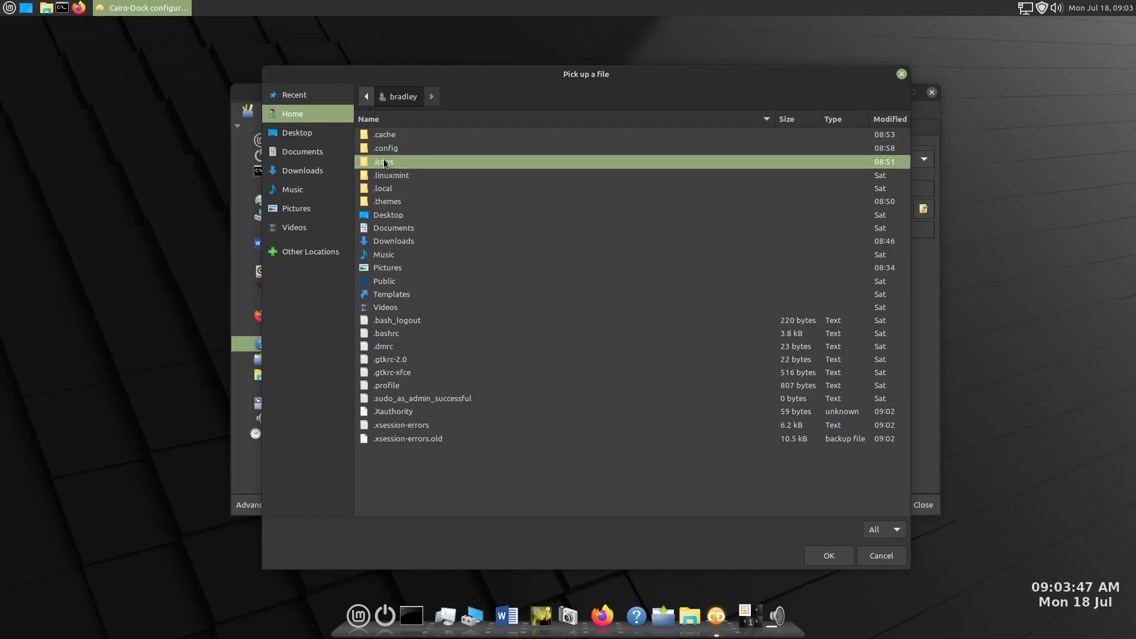
double_click(388, 140)
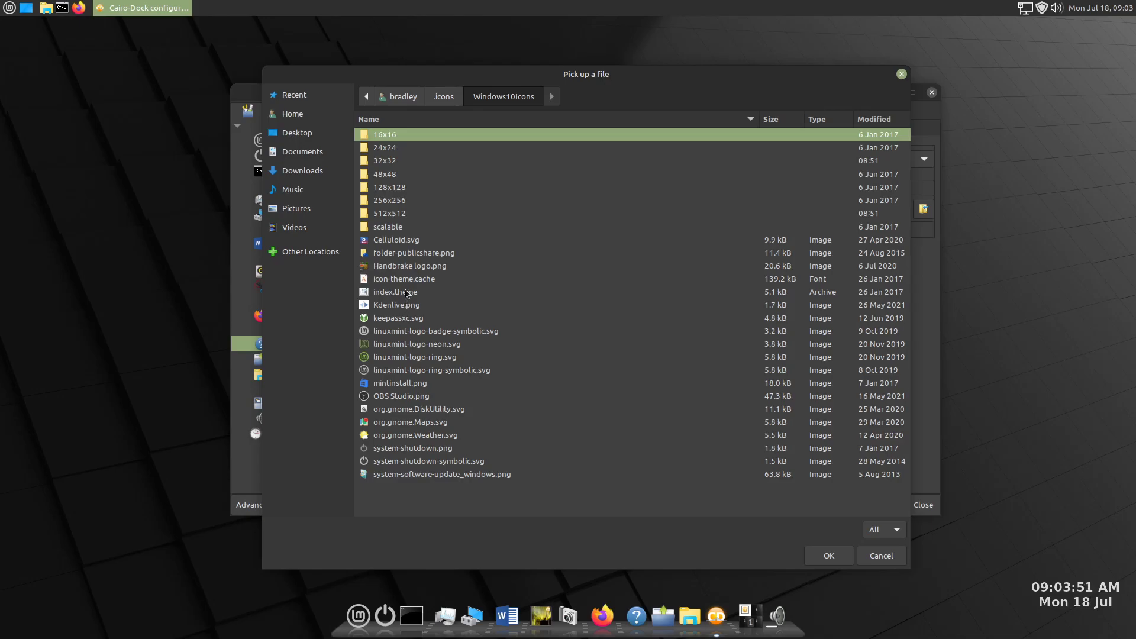
left_click(433, 407)
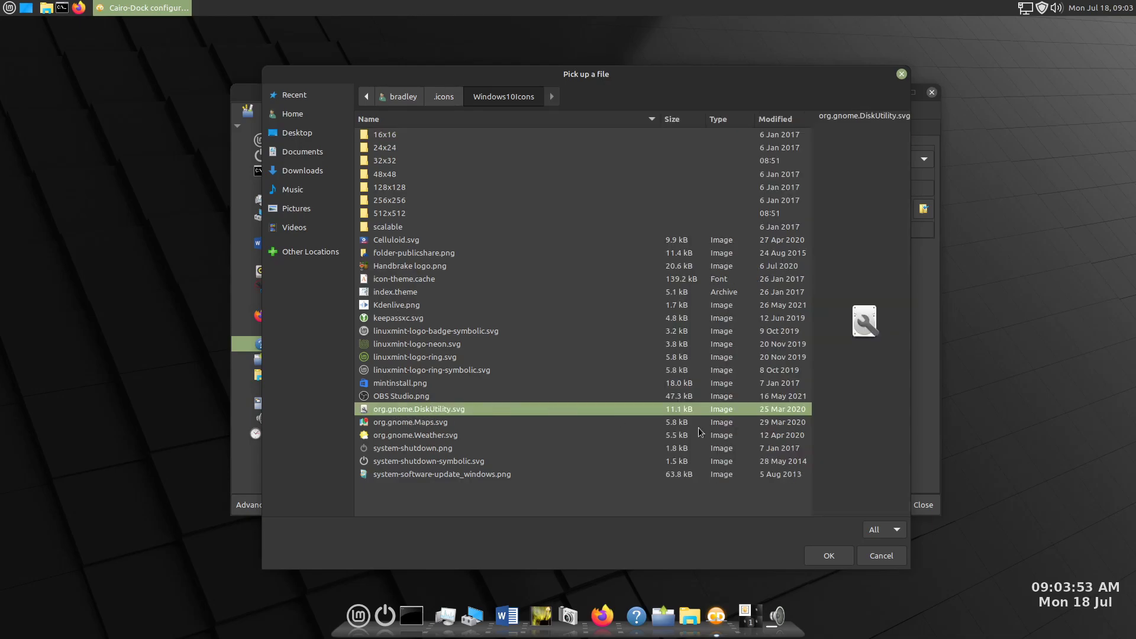
left_click(828, 556)
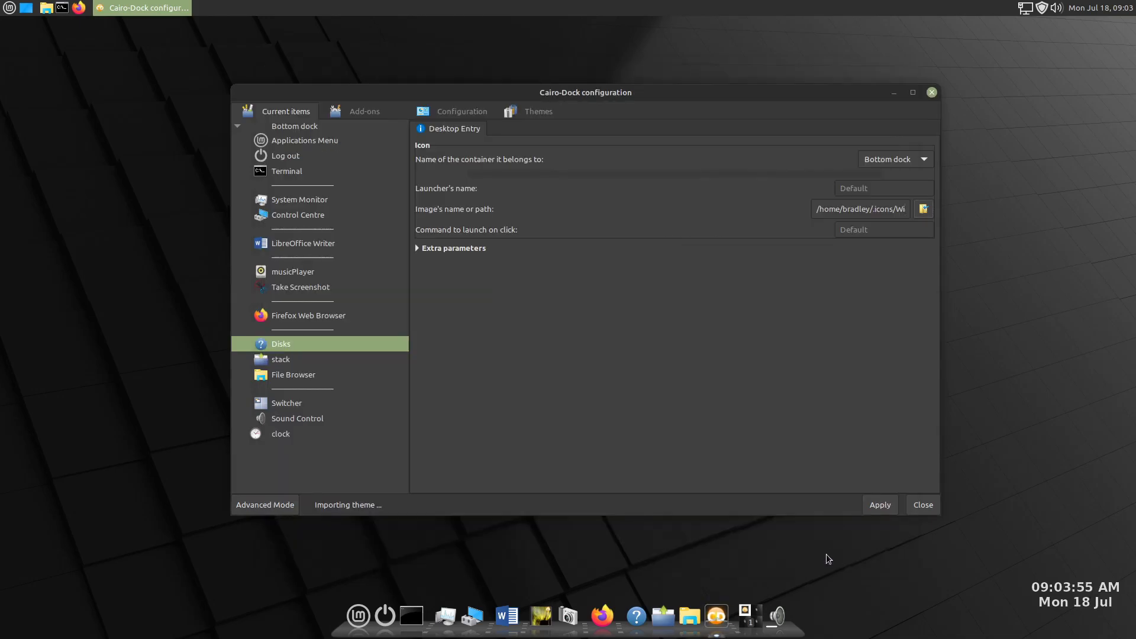
left_click(879, 503)
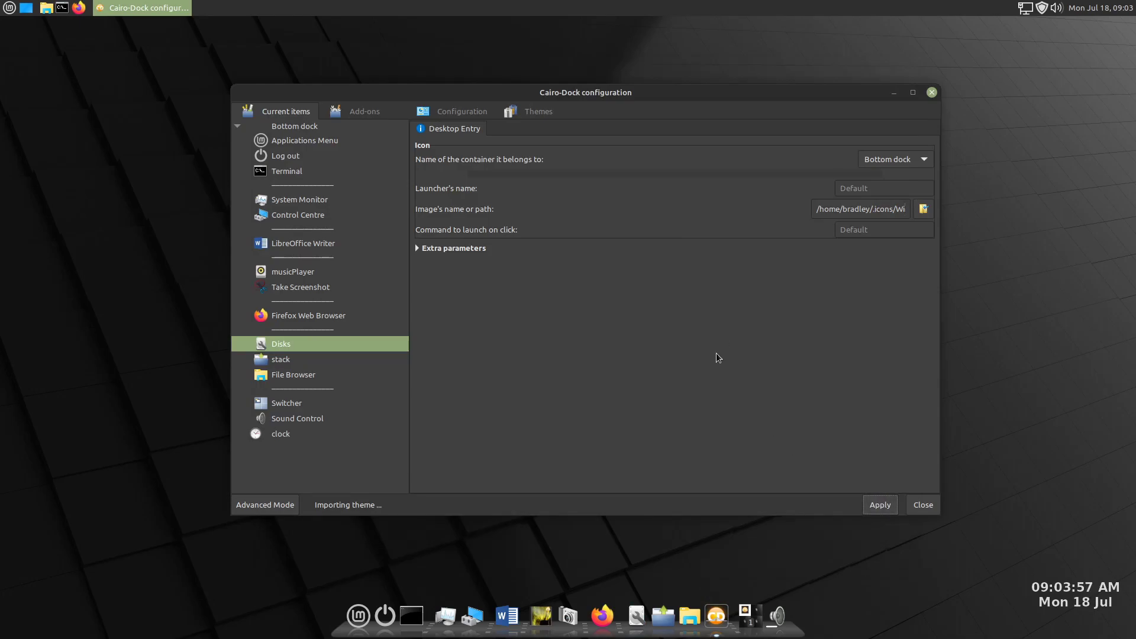
- Set the stack applet's icon to folder-publicshare.png from the .icons/Windows10Icons folder and apply it
left_click(278, 363)
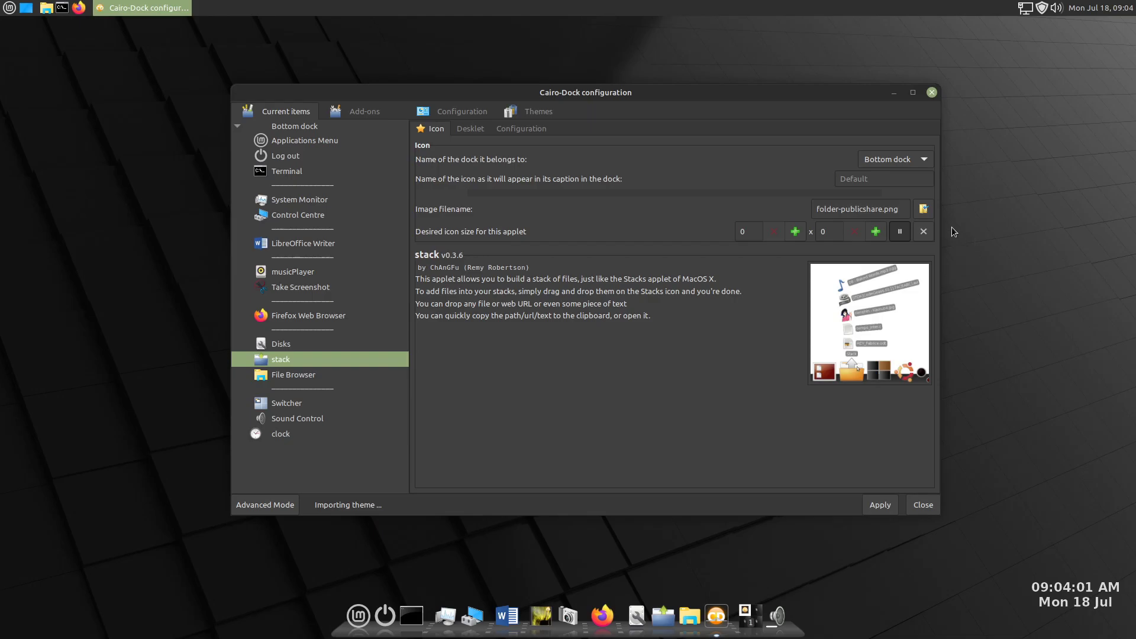
left_click(922, 209)
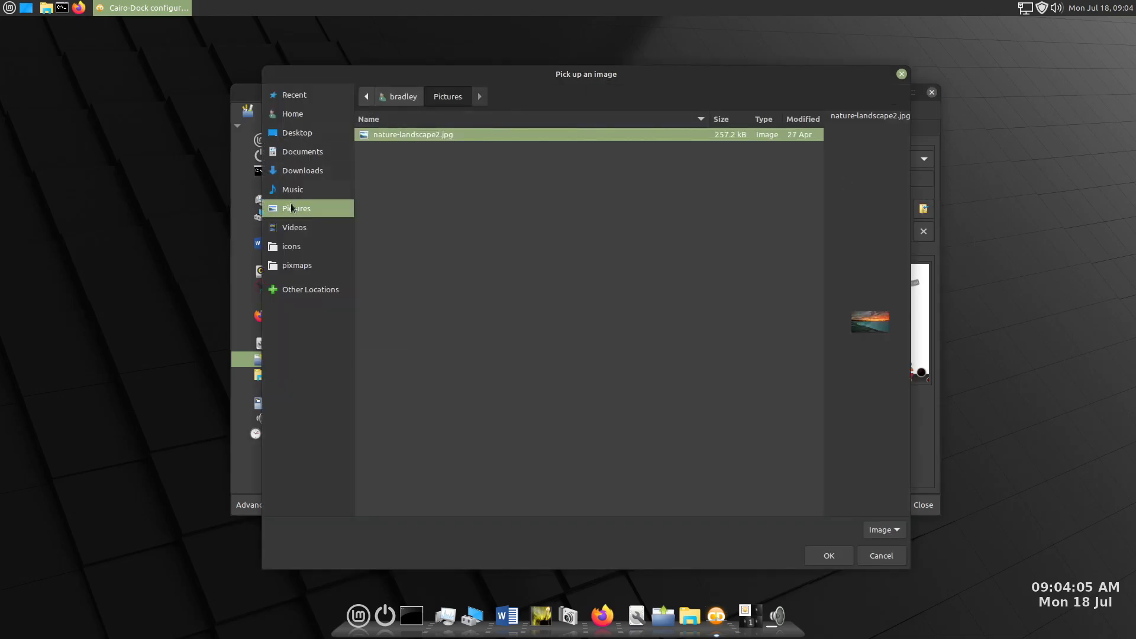
left_click(312, 117)
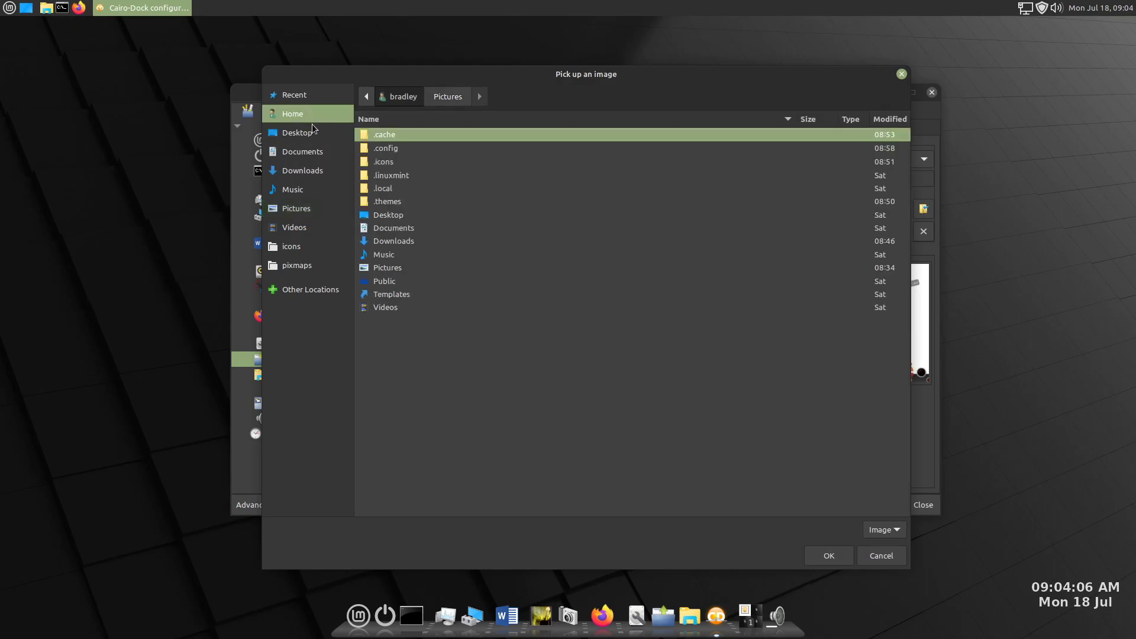
double_click(367, 160)
double_click(389, 135)
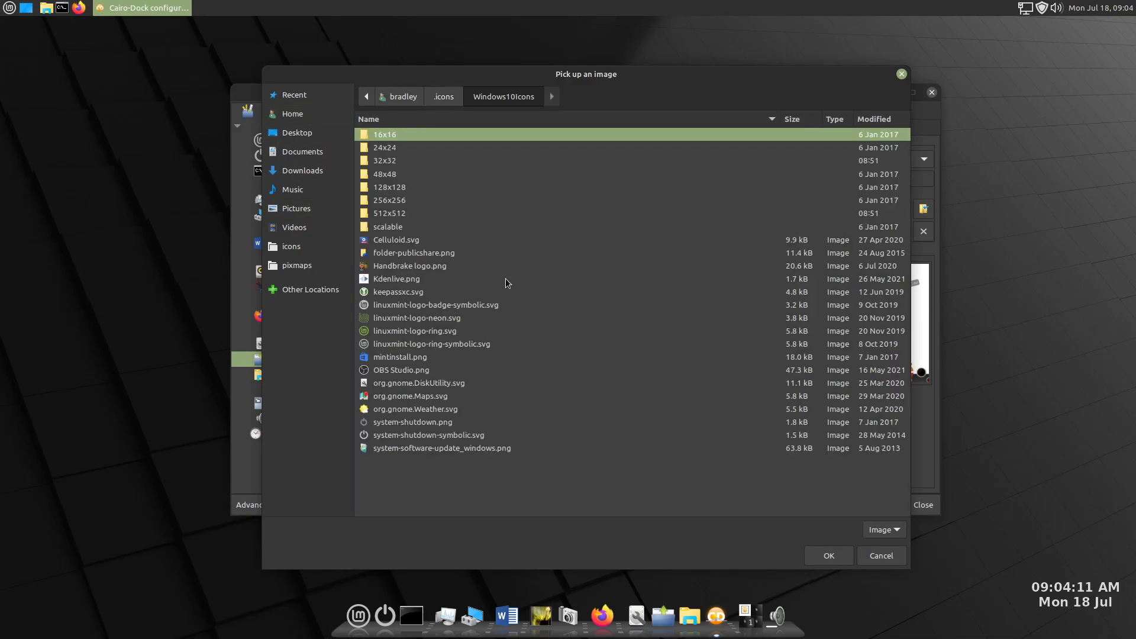
left_click(442, 255)
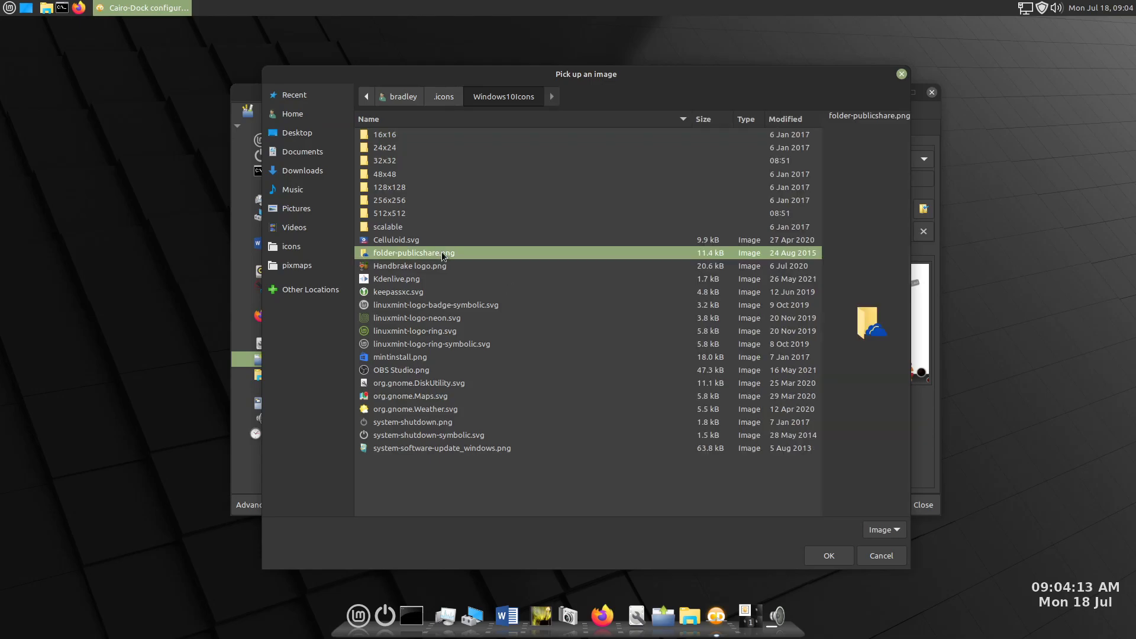
left_click(828, 556)
left_click(882, 507)
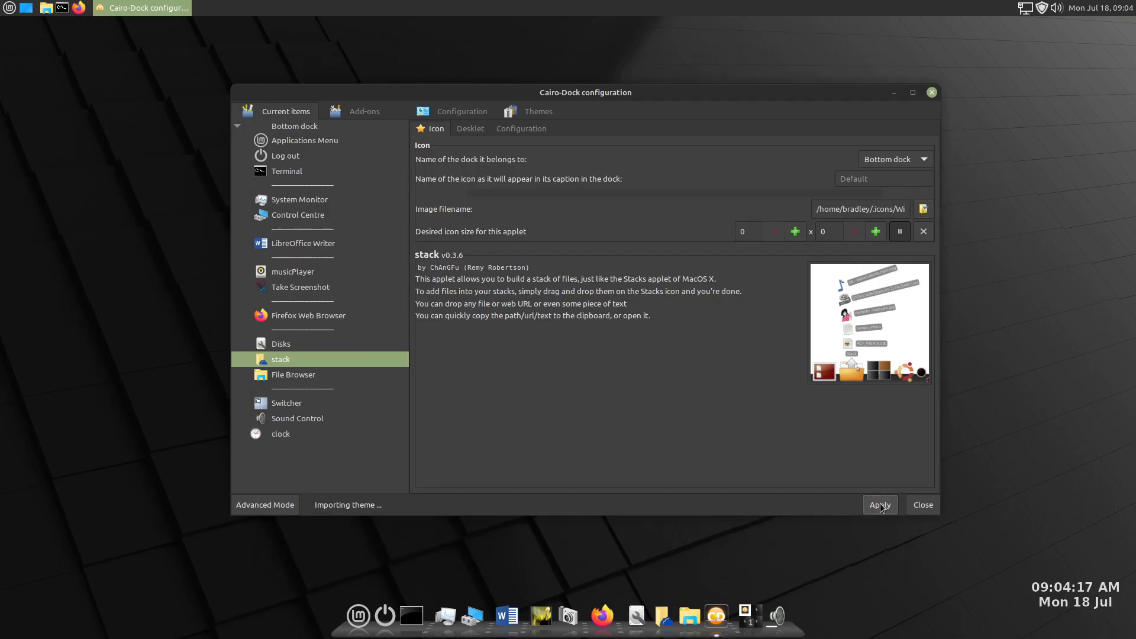
- Move the desktop clock slightly lower towards the corner and close the dock configuration
mouse_move(1077, 602)
left_click_drag(1078, 602, 1081, 626)
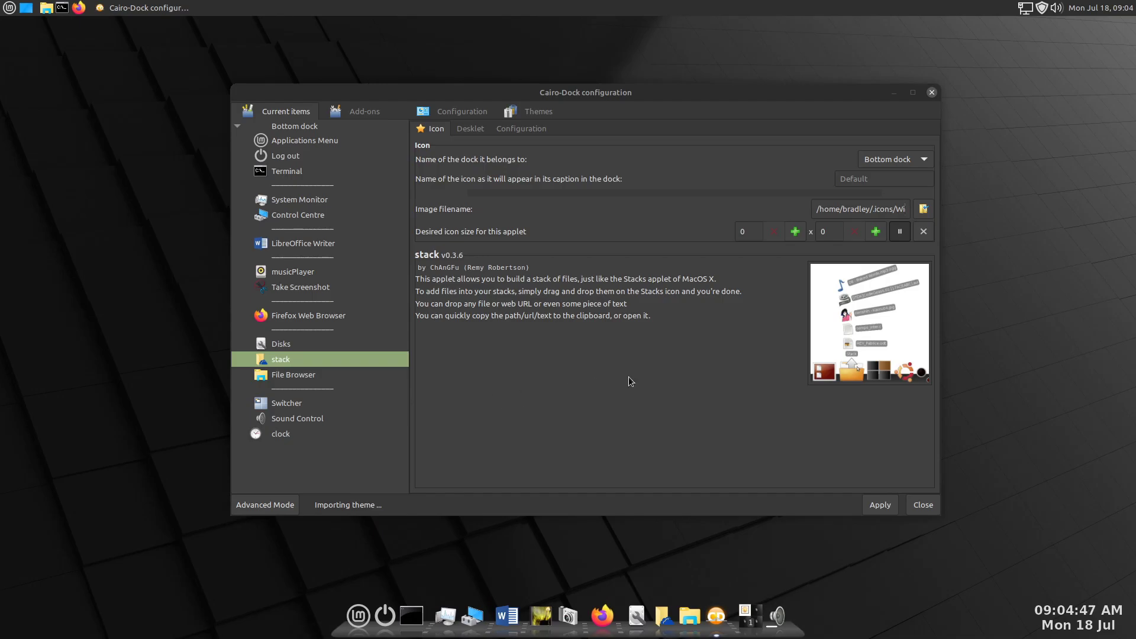
left_click(926, 506)
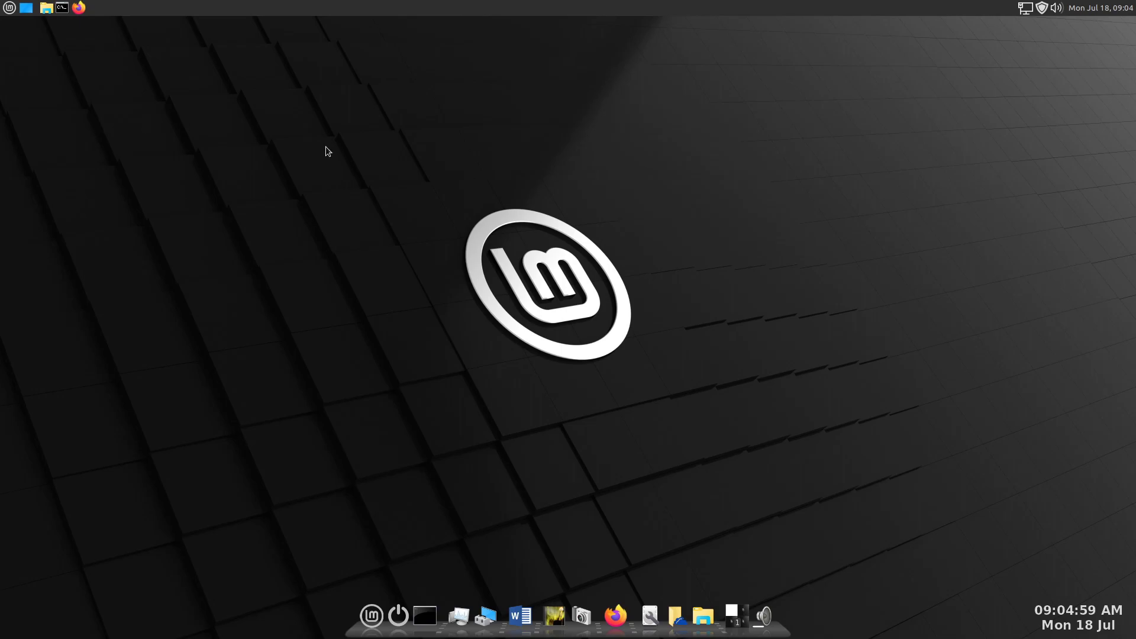
- Launch the File Browser from the dock, split it into two panes, then minimise and restore its window
left_click(704, 616)
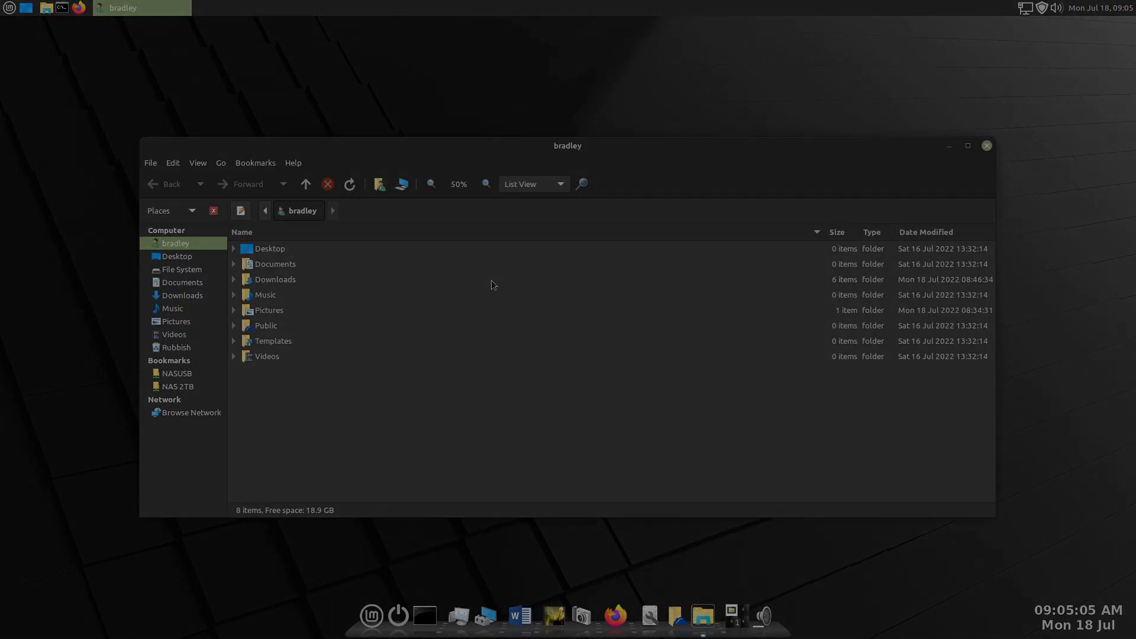
key("F3")
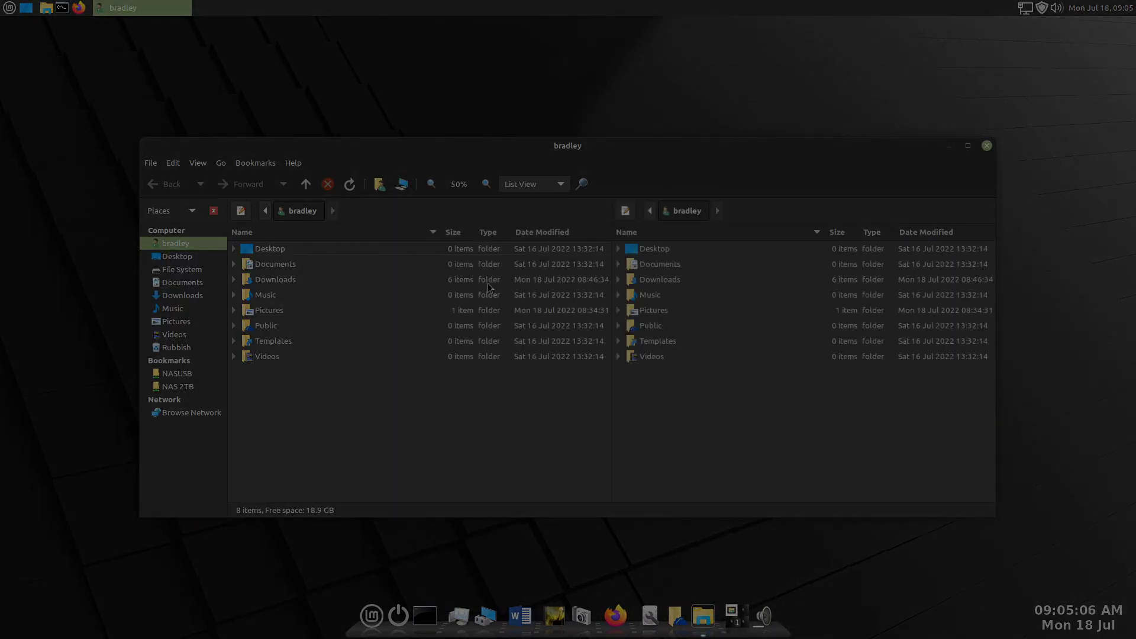
left_click(948, 147)
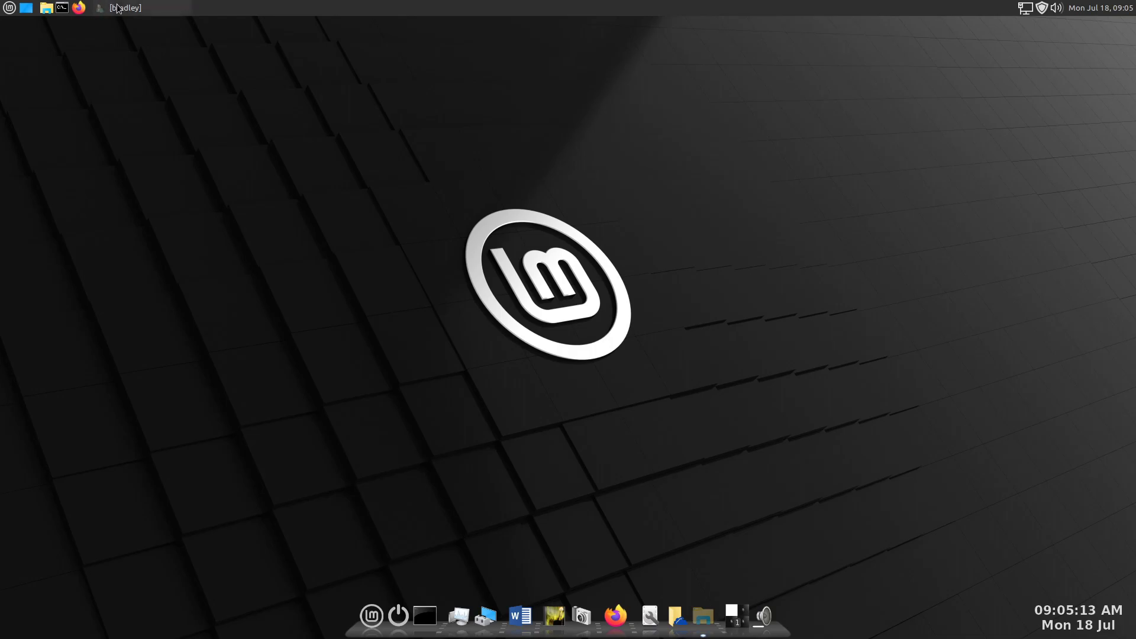
left_click(99, 8)
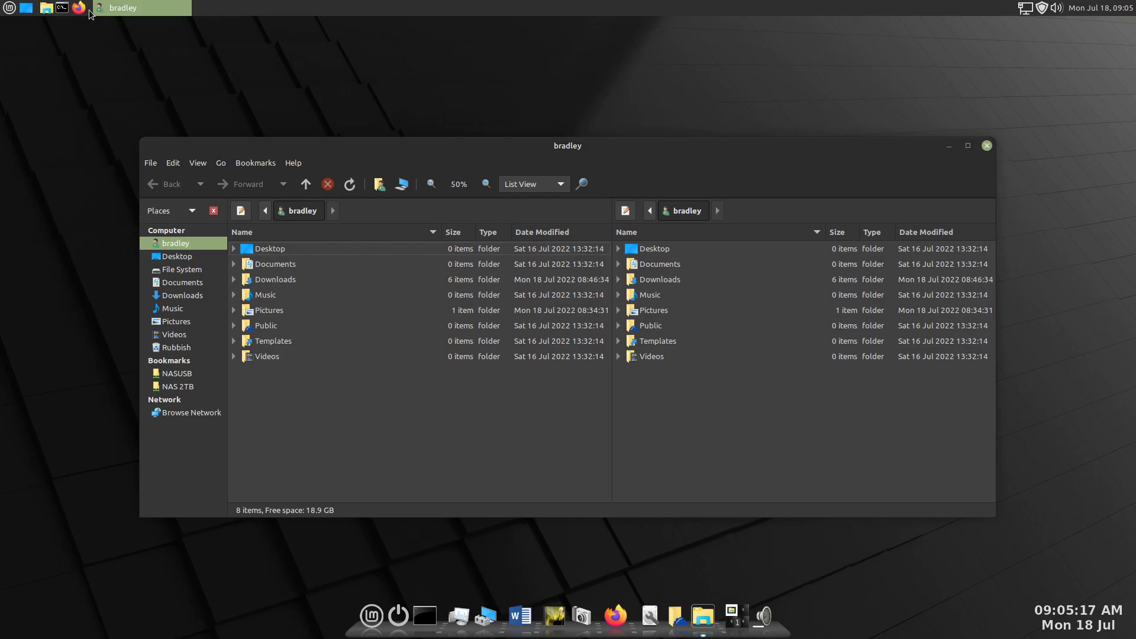
- Unlock the window list from the top panel and move it along to leave a gap after the Firefox launcher
right_click(89, 11)
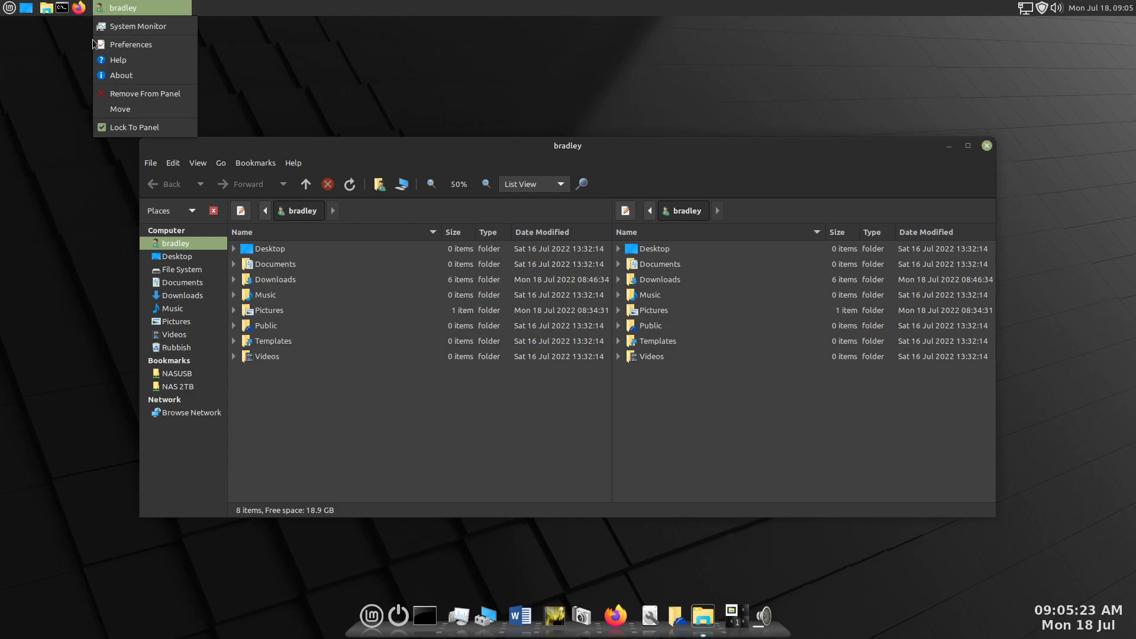
left_click(100, 126)
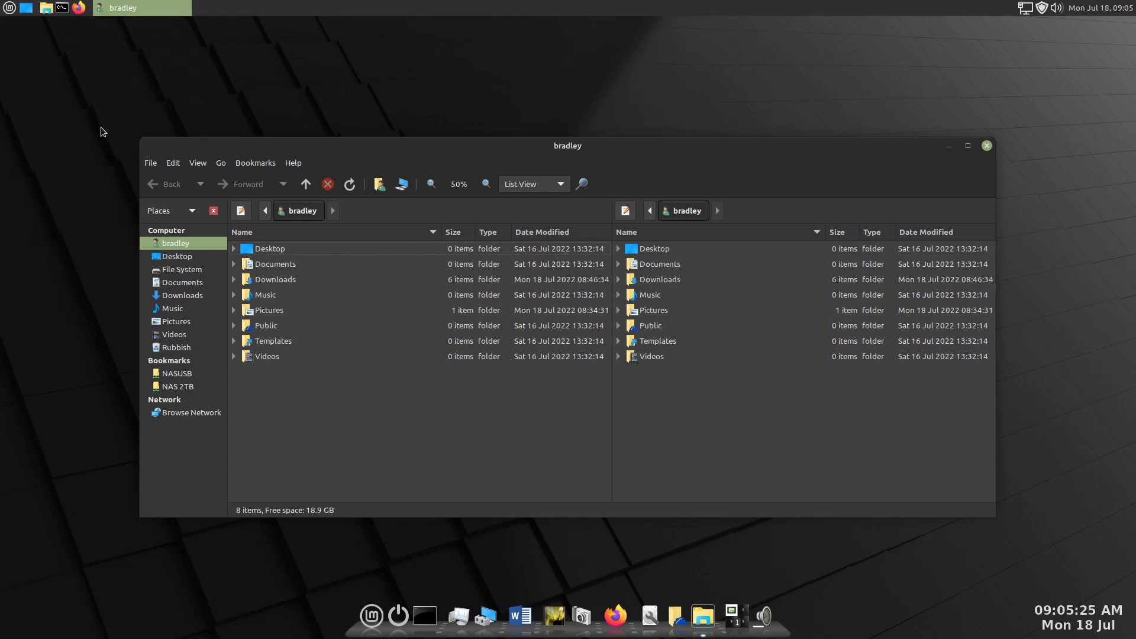
right_click(90, 8)
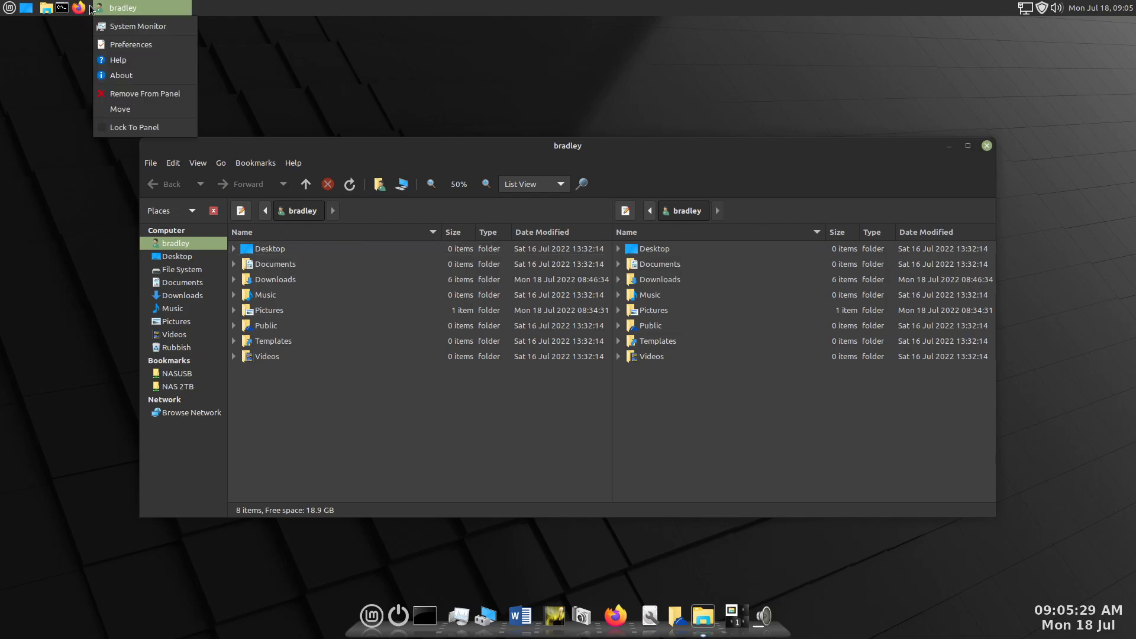
left_click(118, 110)
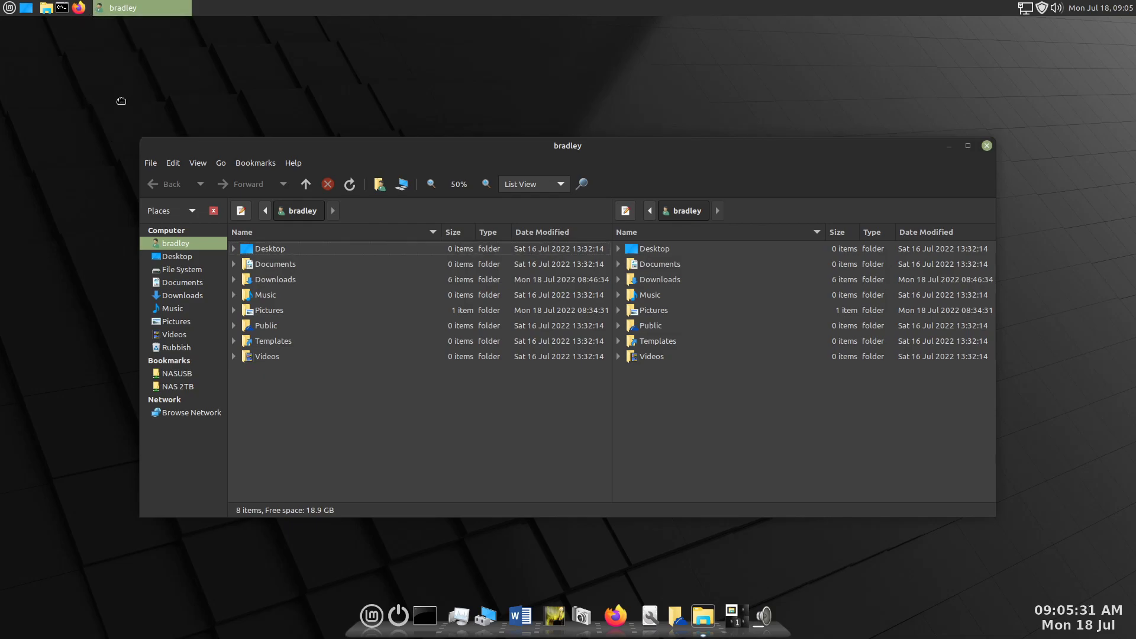
left_click(209, 37)
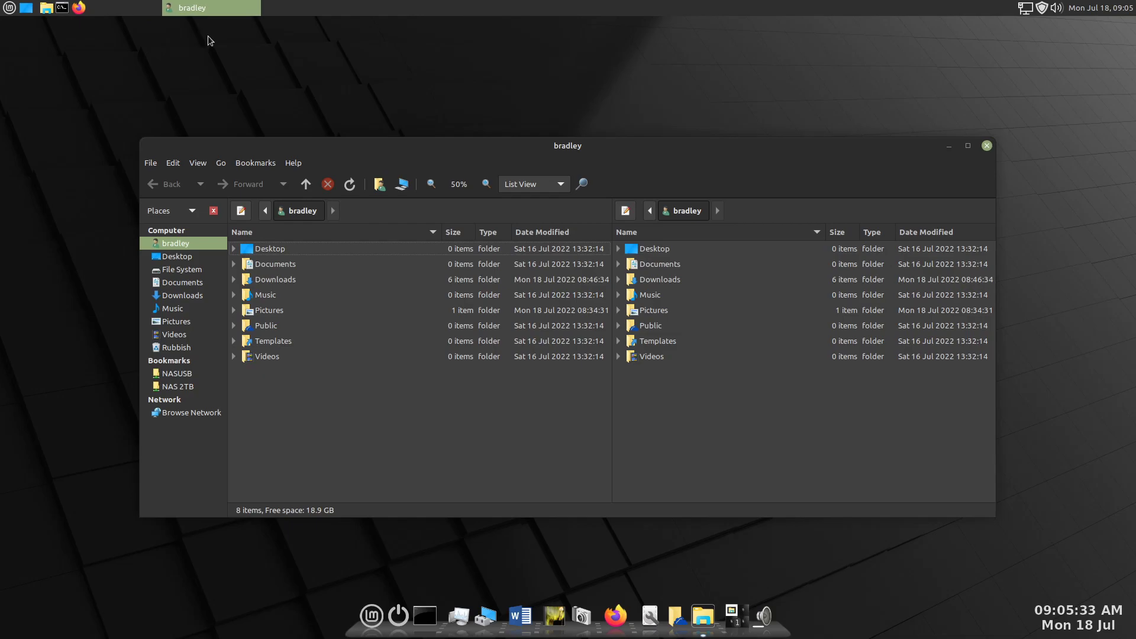
- Add a Cairo-Dock application launcher from System Tools to the top panel, in the gap after the Firefox launcher
right_click(95, 8)
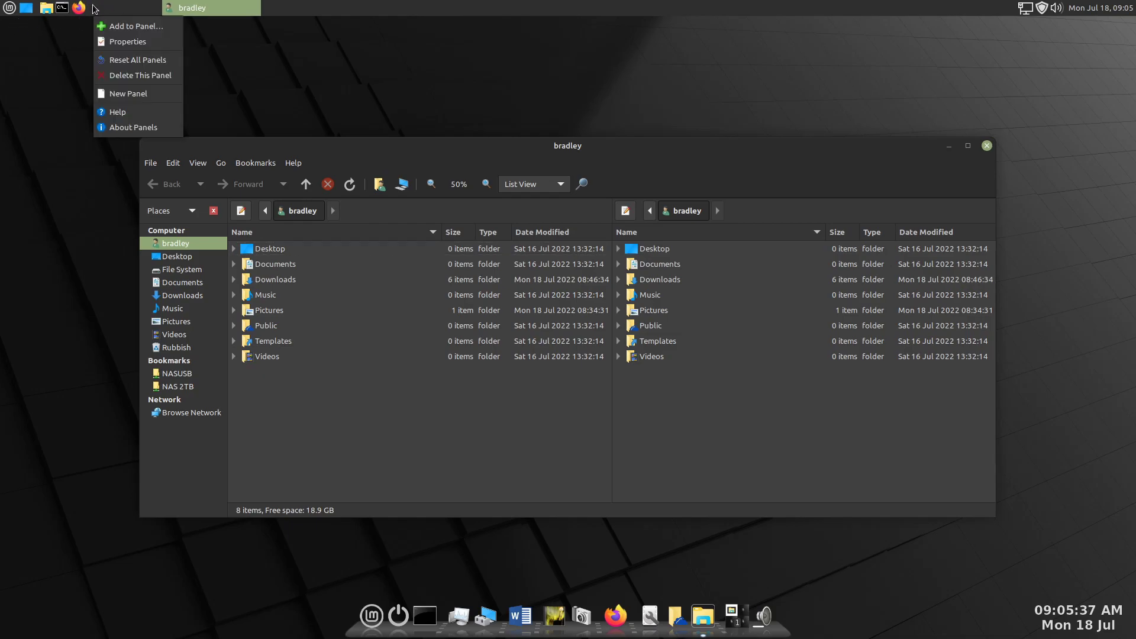
left_click(120, 27)
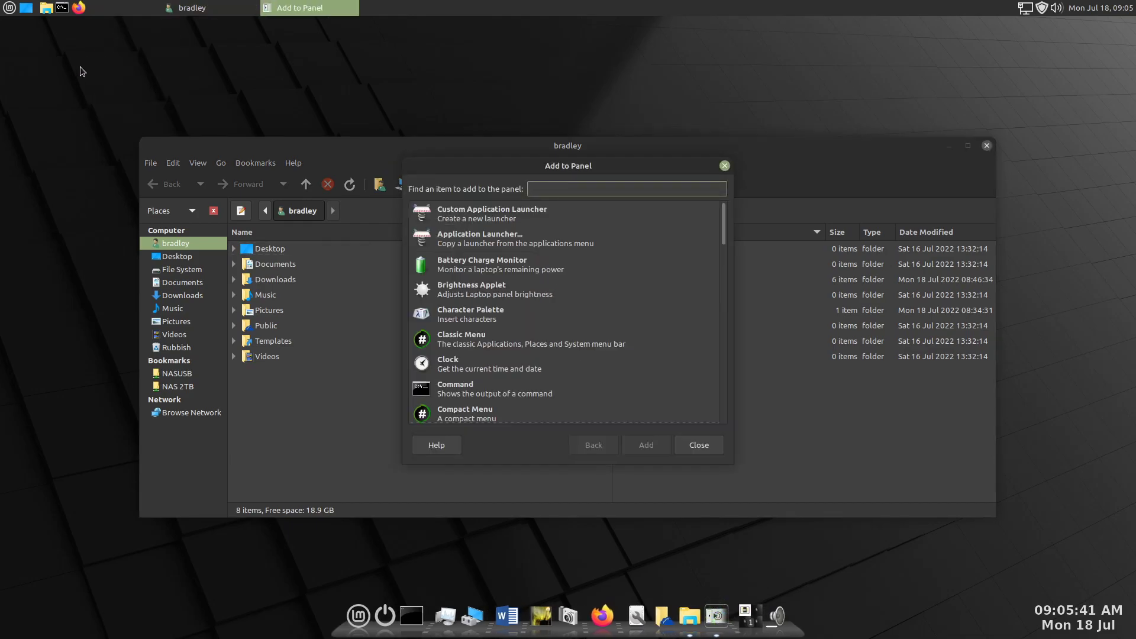
left_click(472, 237)
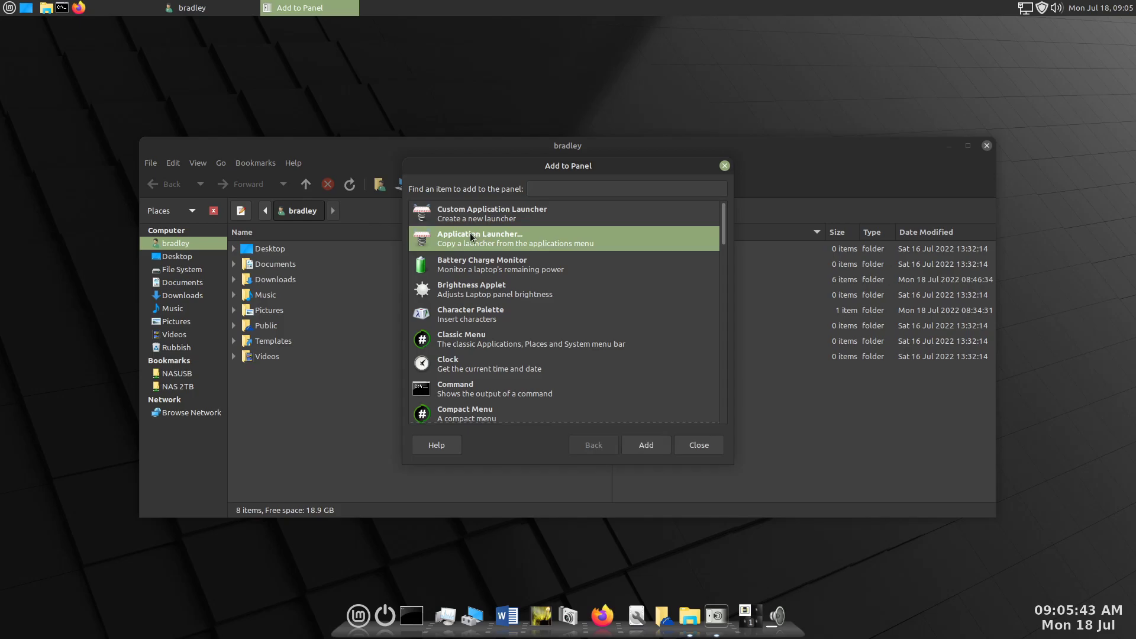
double_click(473, 237)
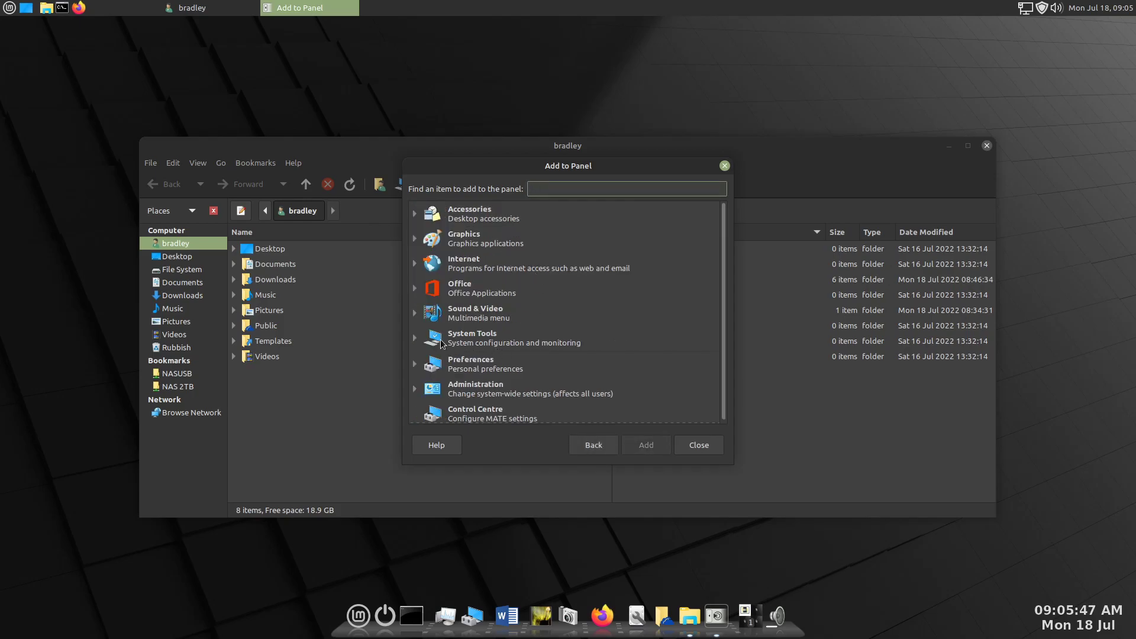
left_click(414, 338)
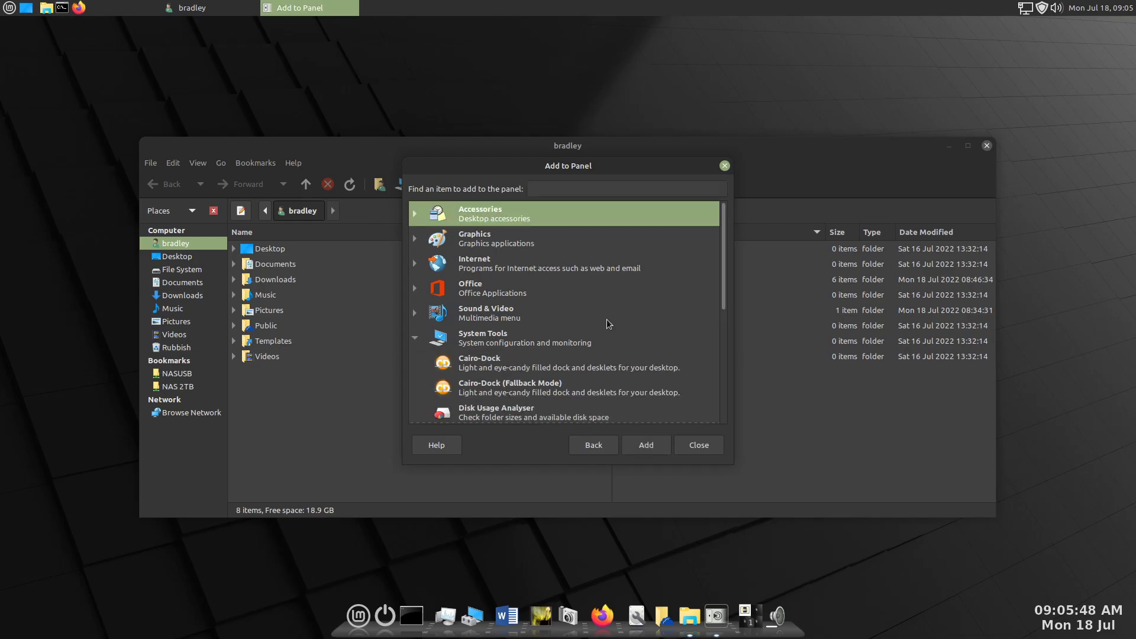
left_click(482, 364)
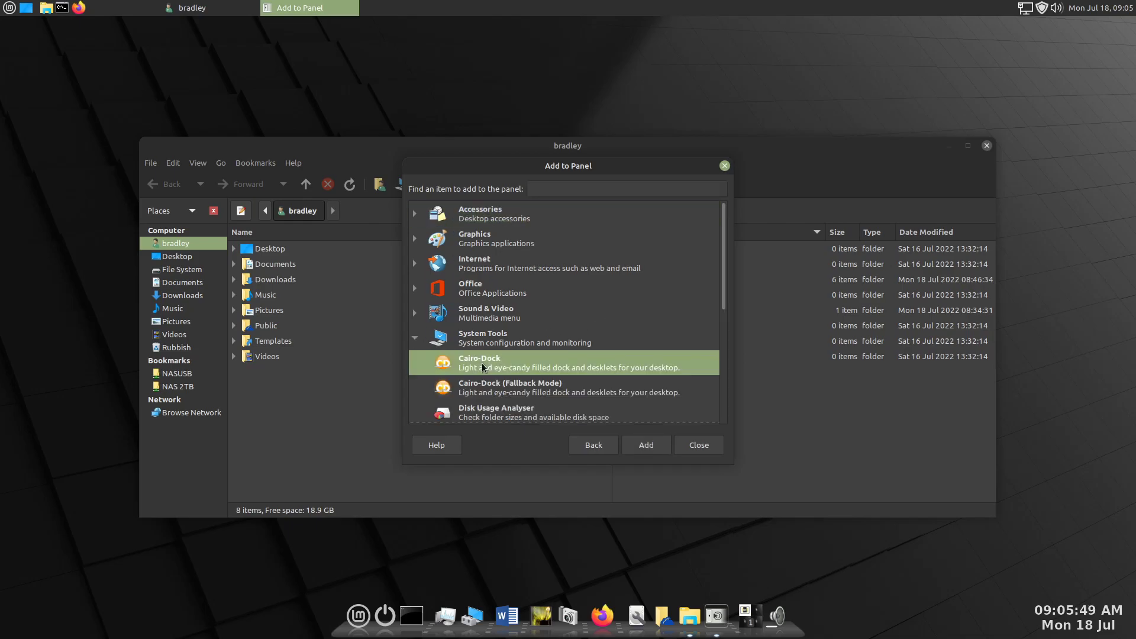
left_click(641, 443)
left_click(698, 445)
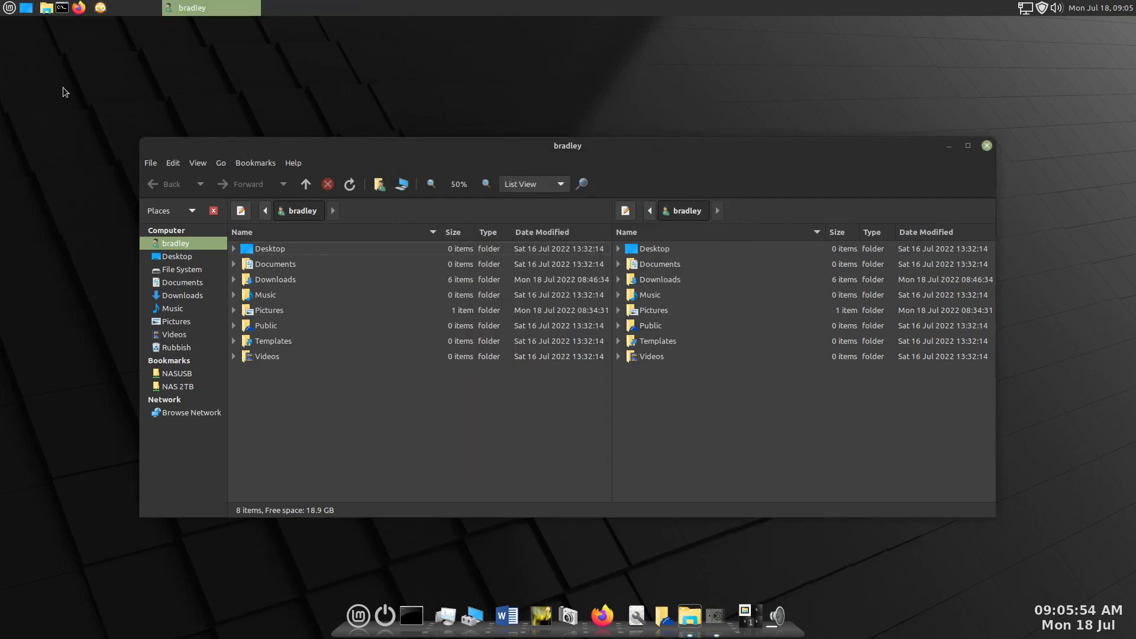
- Move the Cairo-Dock launcher directly beside the Firefox launcher and lock it to the panel
right_click(101, 11)
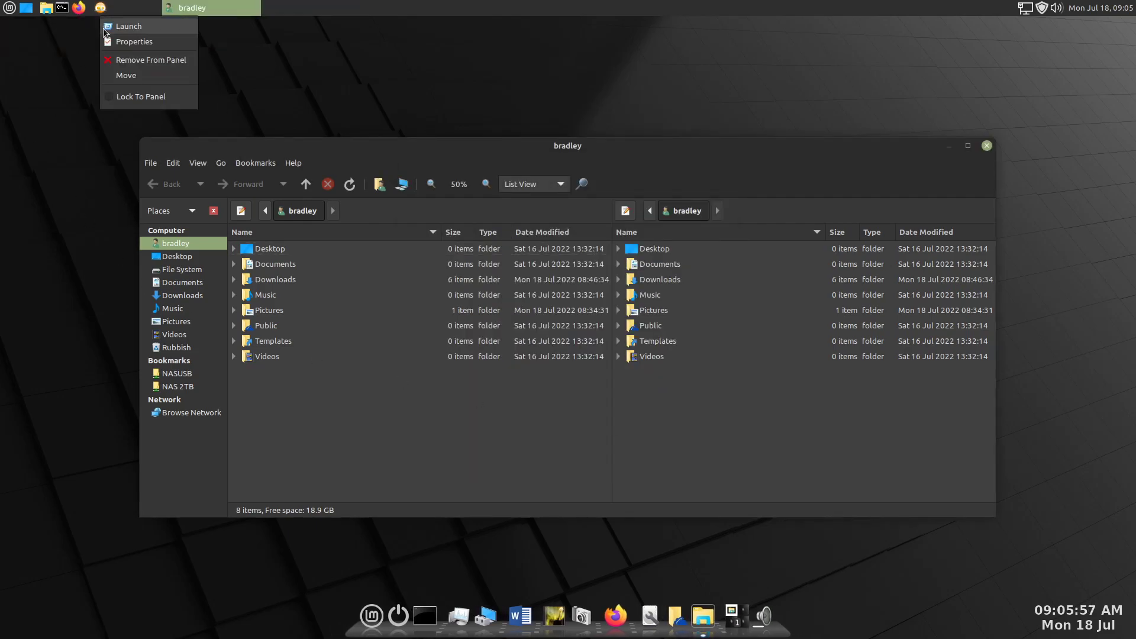
left_click(125, 76)
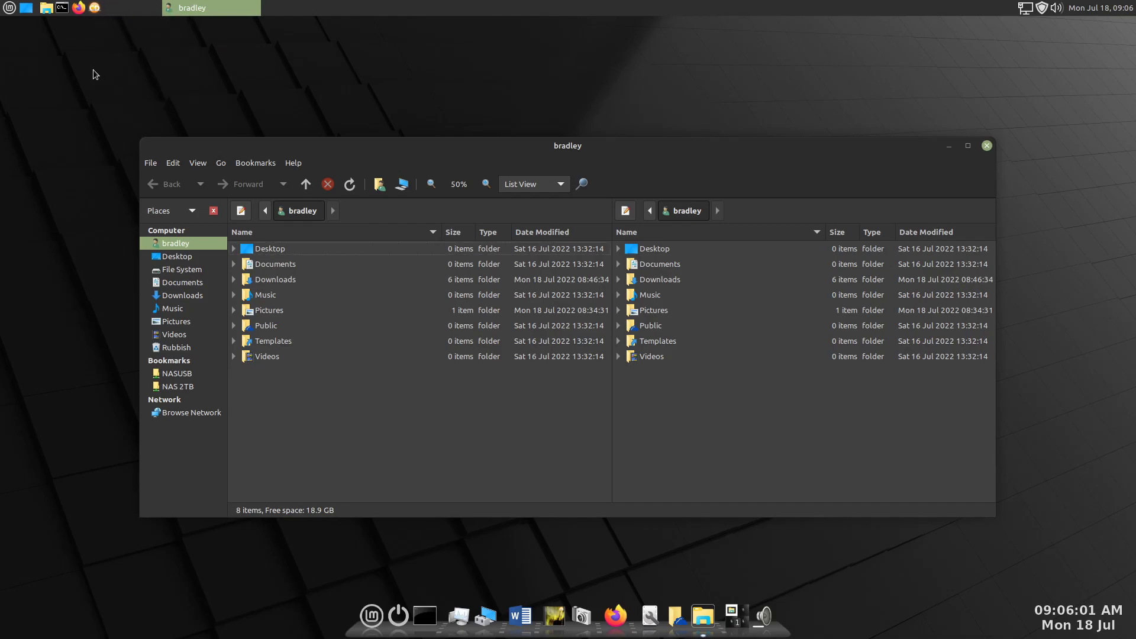
right_click(95, 8)
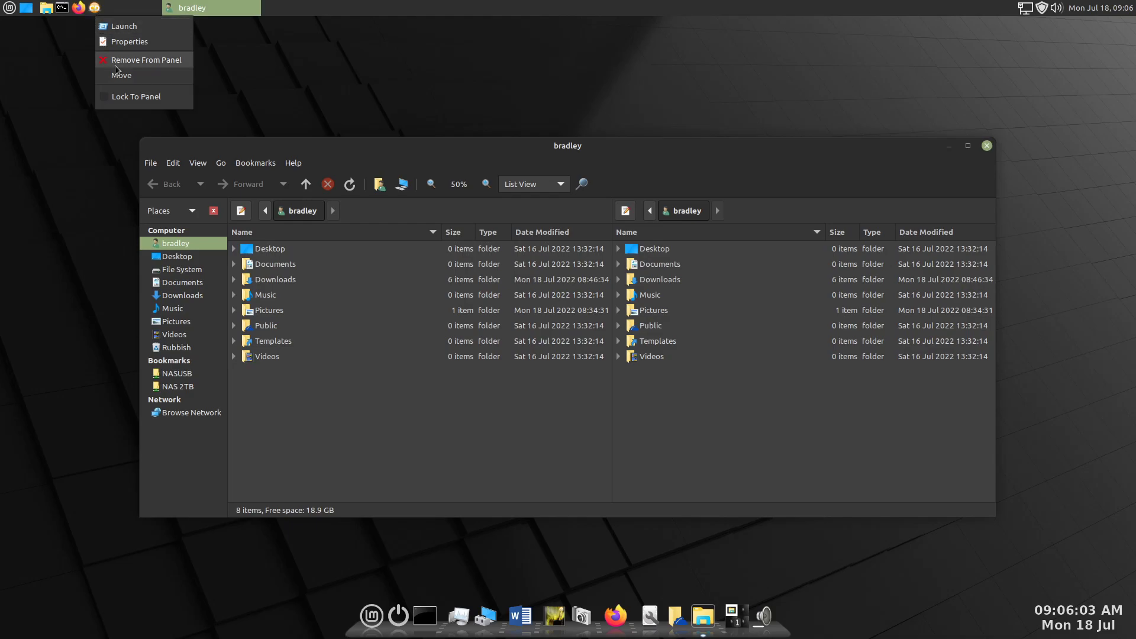
left_click(104, 96)
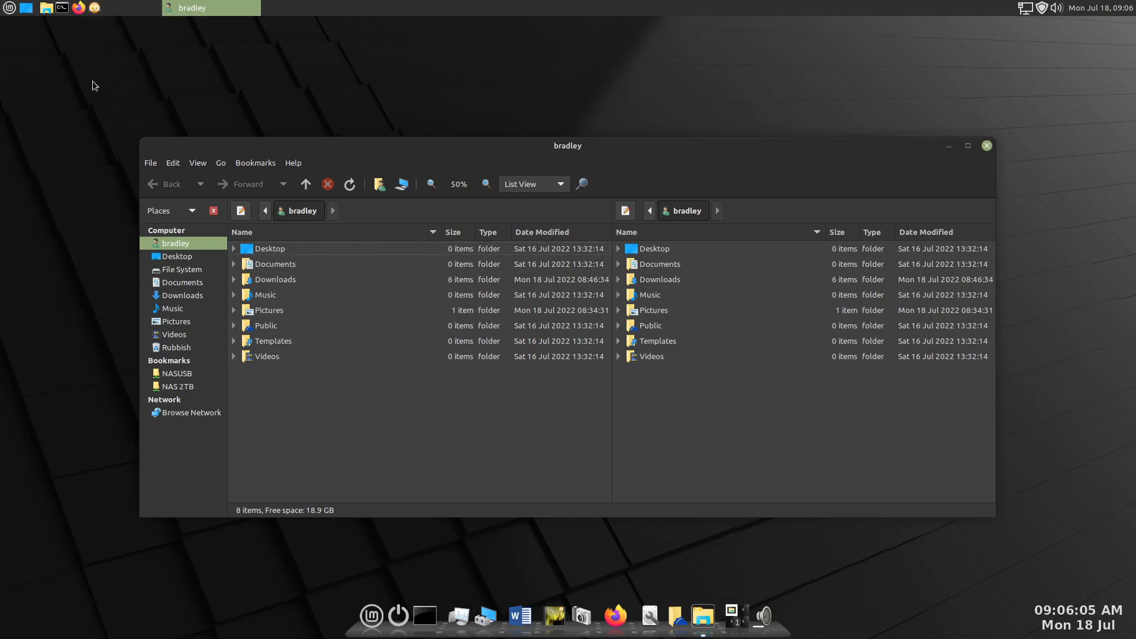
right_click(92, 11)
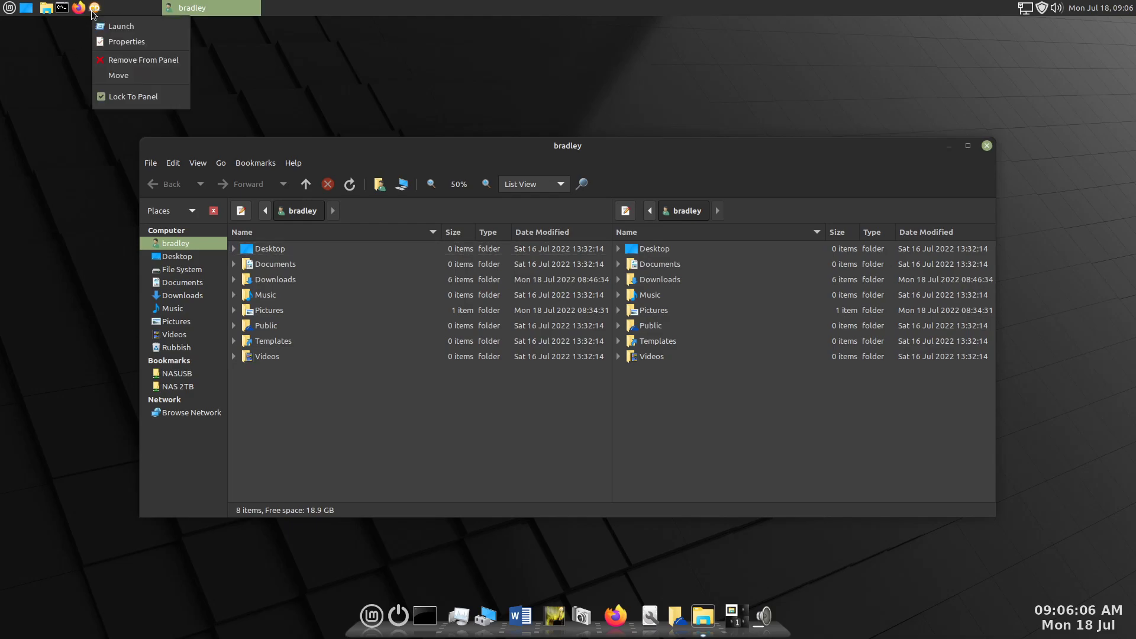
left_click(51, 69)
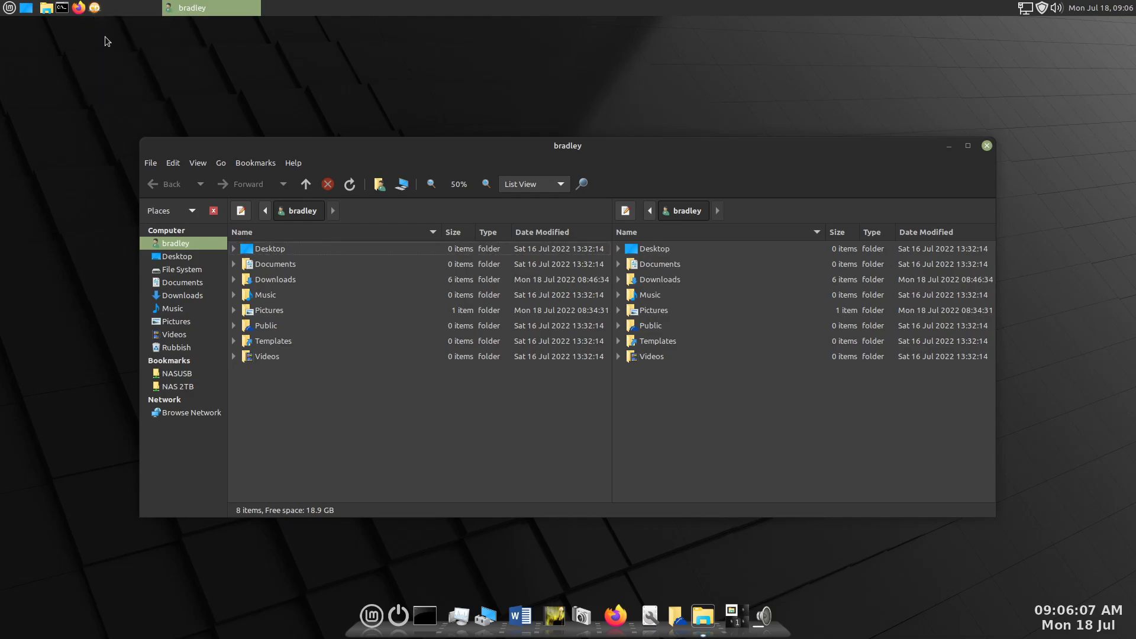
- Move the window list back beside the Cairo-Dock launcher and lock it to the panel
right_click(160, 7)
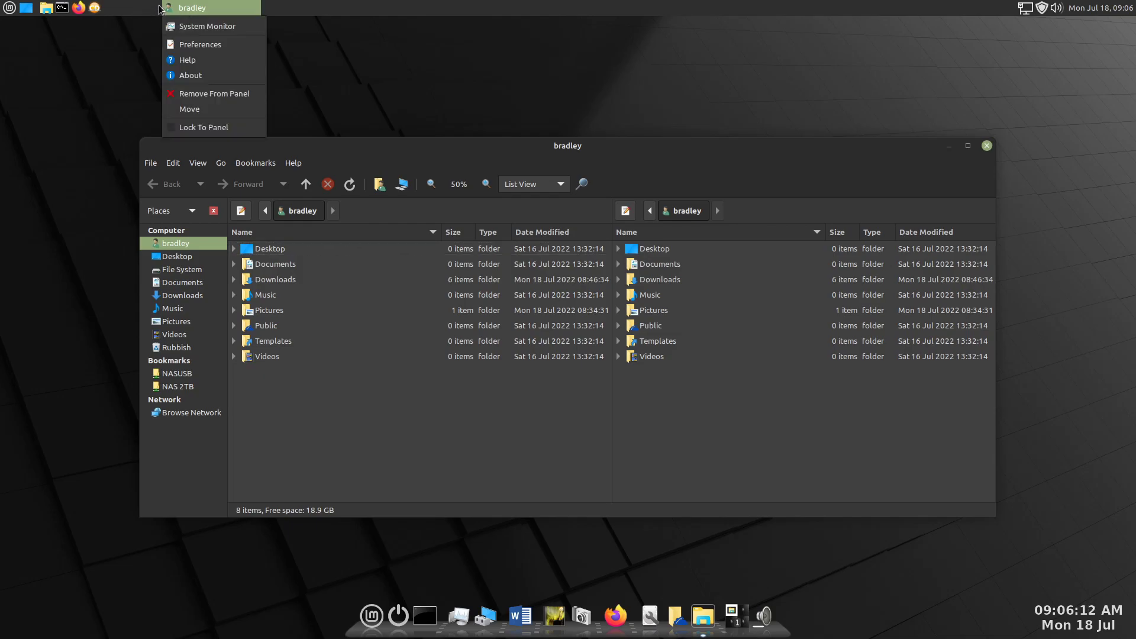
left_click(189, 110)
left_click(133, 82)
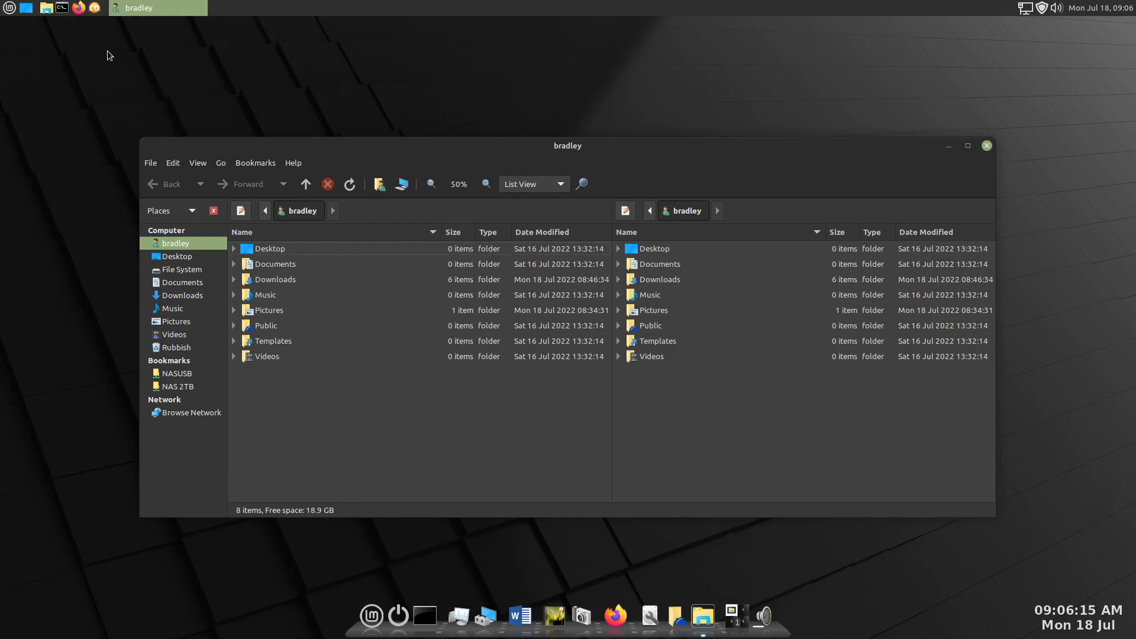
right_click(107, 9)
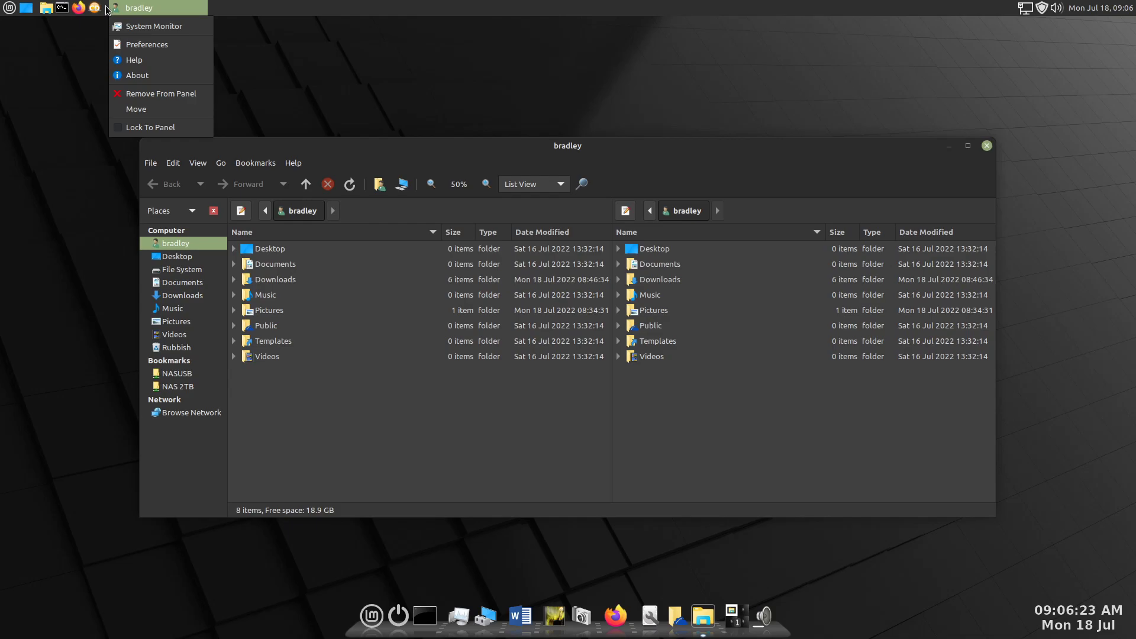
left_click(119, 127)
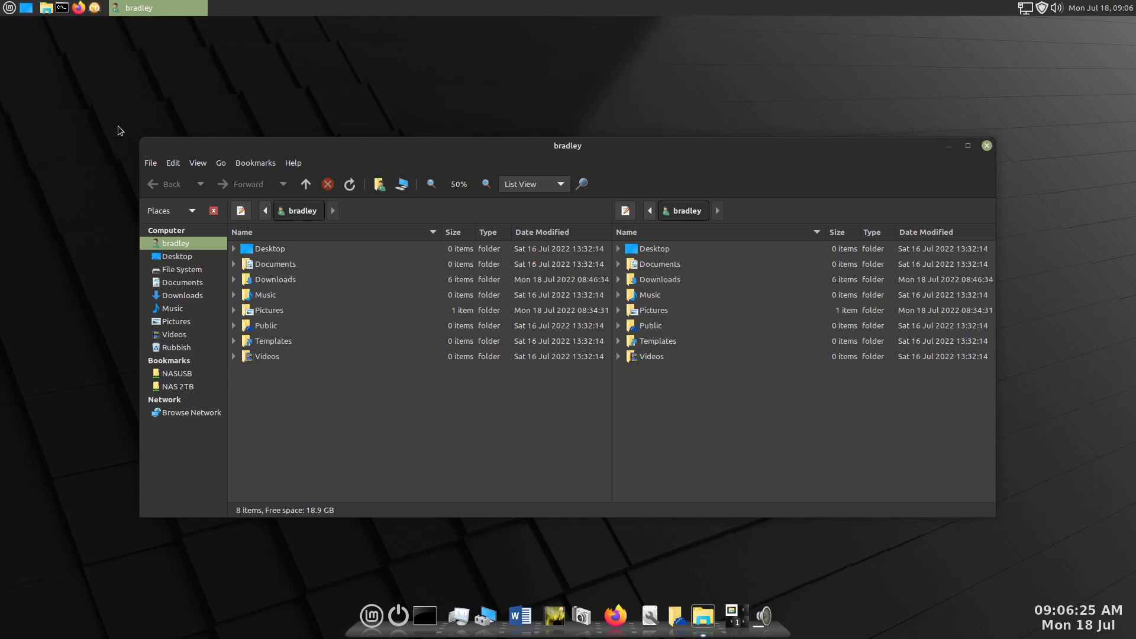
- Search the items that can be added to the panel for "window", then close the list without adding anything
right_click(269, 7)
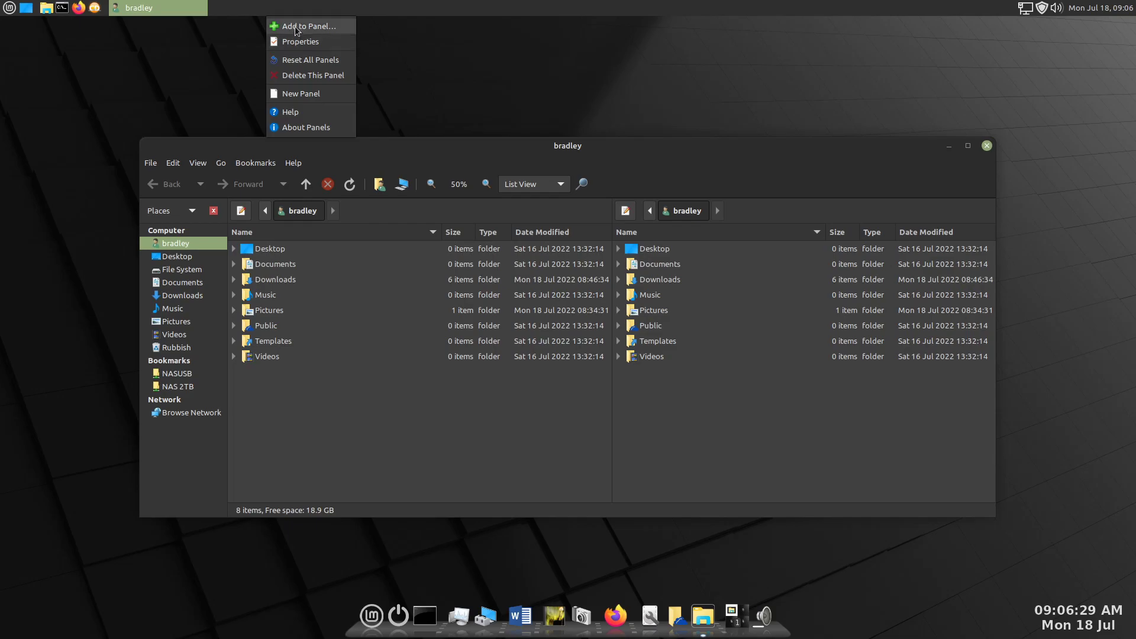
left_click(294, 26)
type("window")
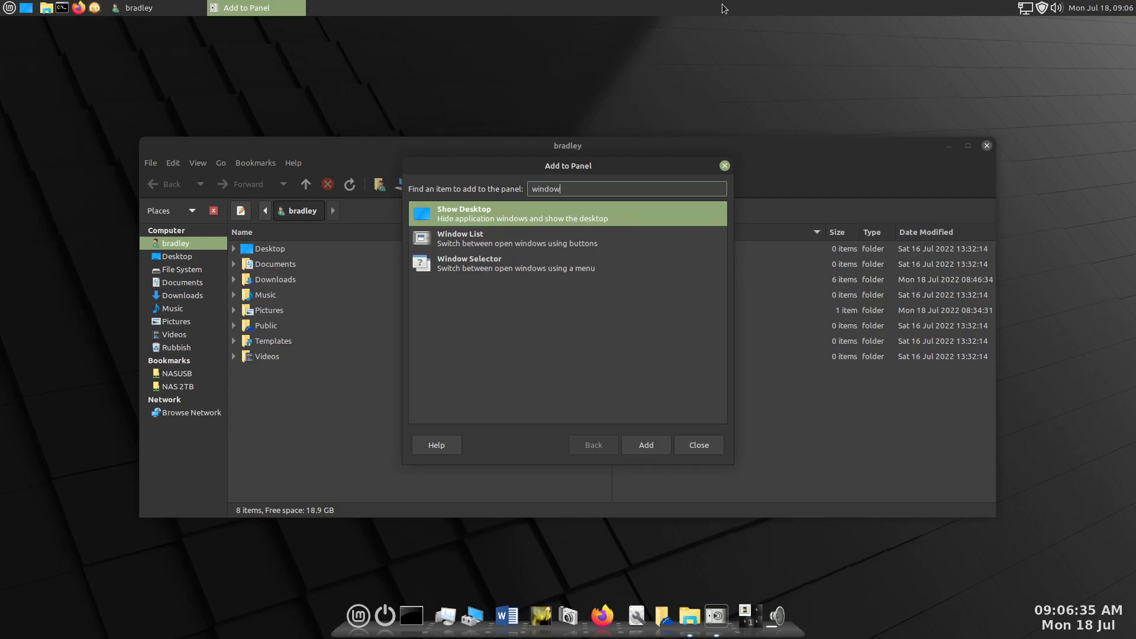
left_click(142, 11)
left_click(262, 13)
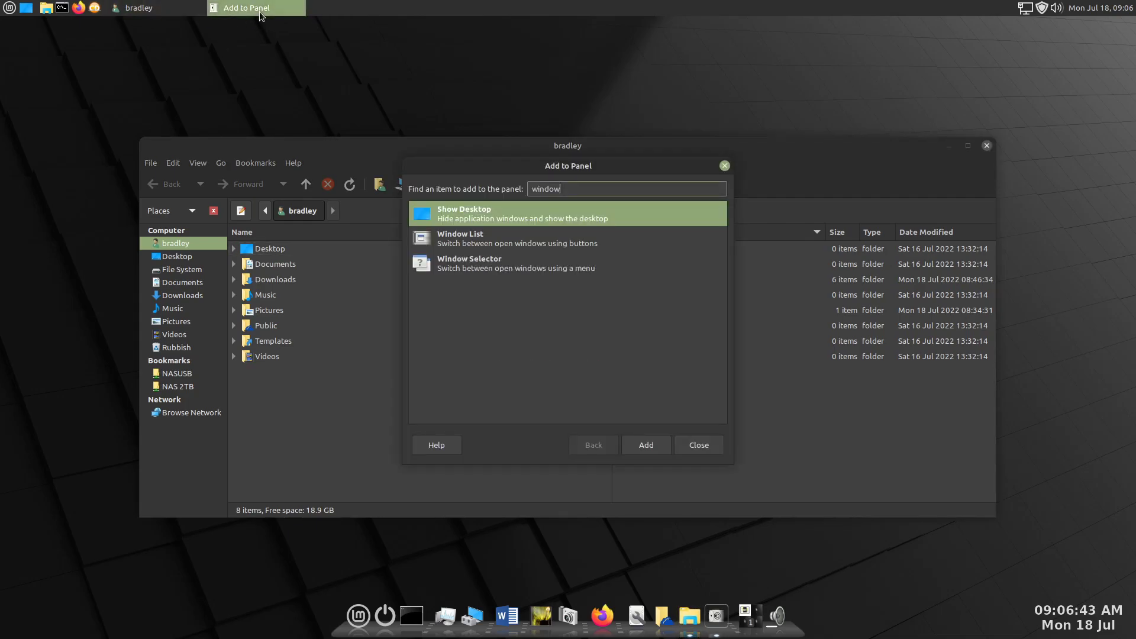
left_click(699, 446)
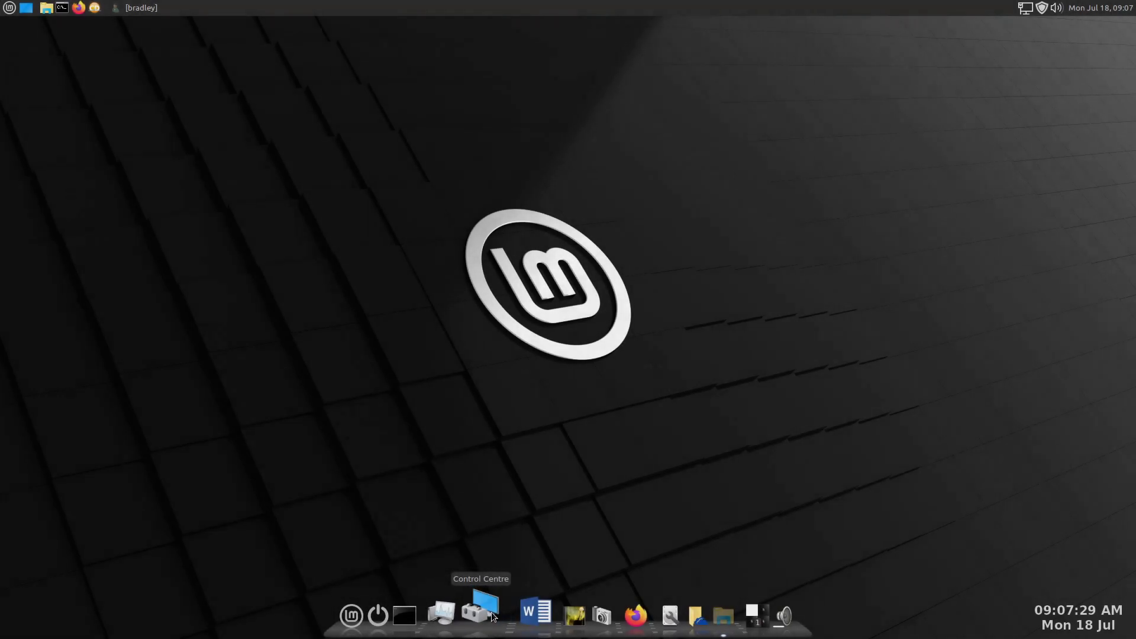
- Open CompizConfig Settings Manager from the Control Centre, accept its caution message and minimise the Control Centre window
left_click(492, 617)
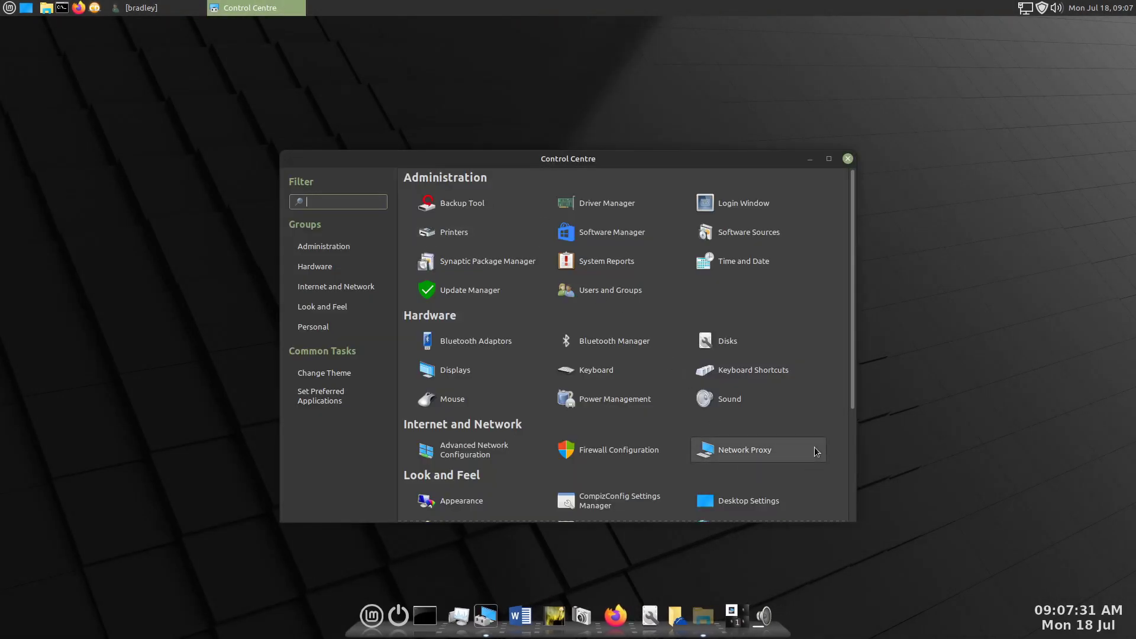
scroll(814, 448, "down", 4)
left_click(601, 371)
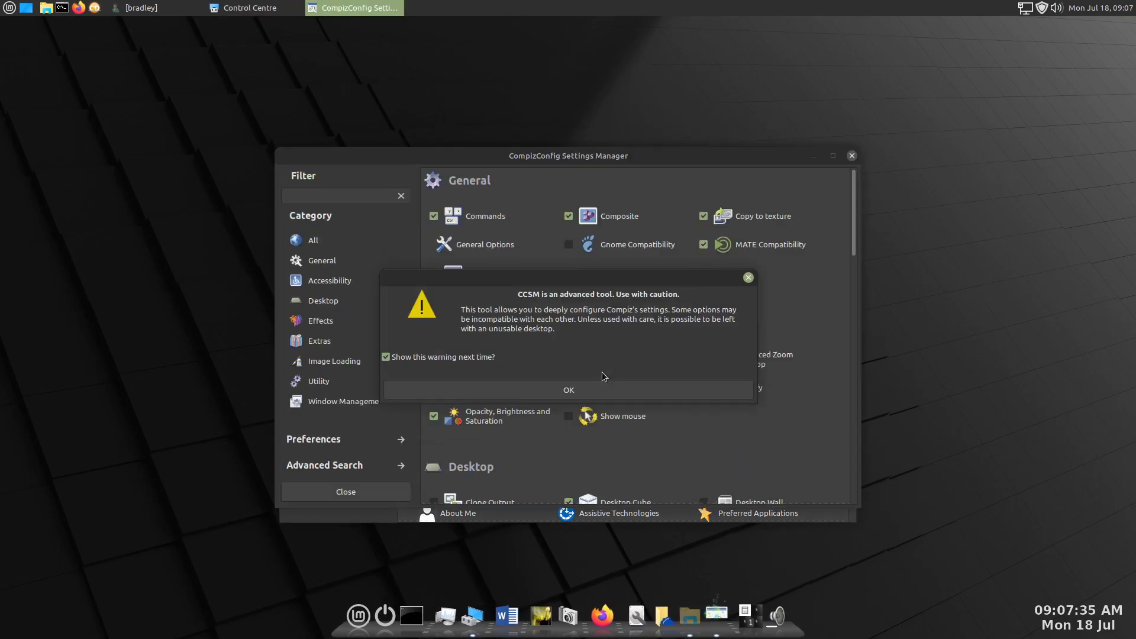
left_click(628, 391)
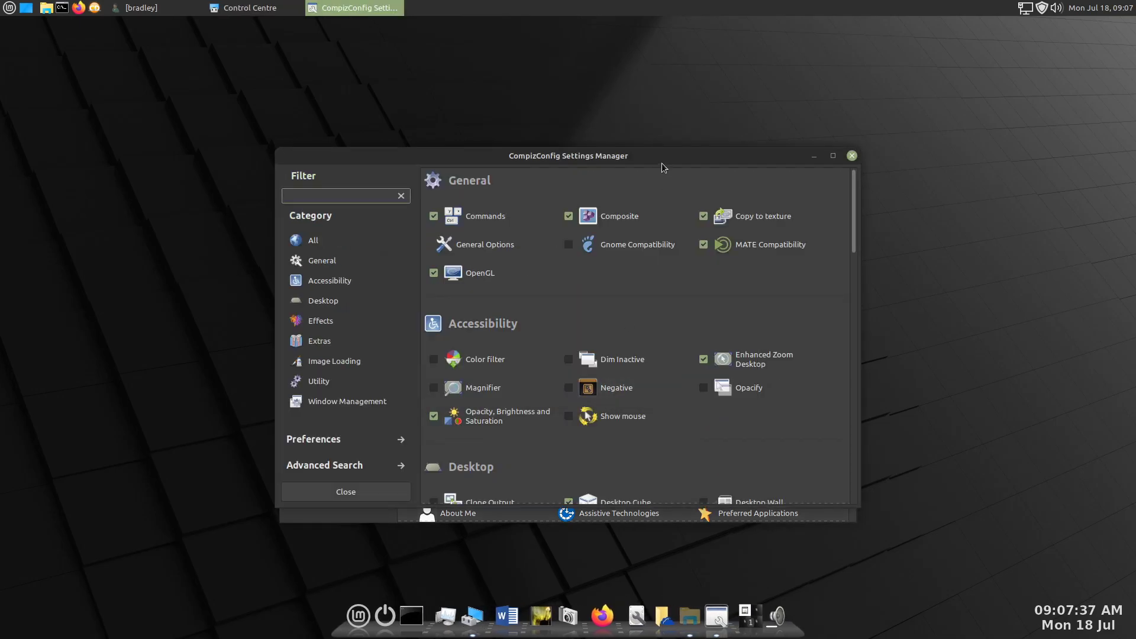
left_click_drag(664, 154, 617, 100)
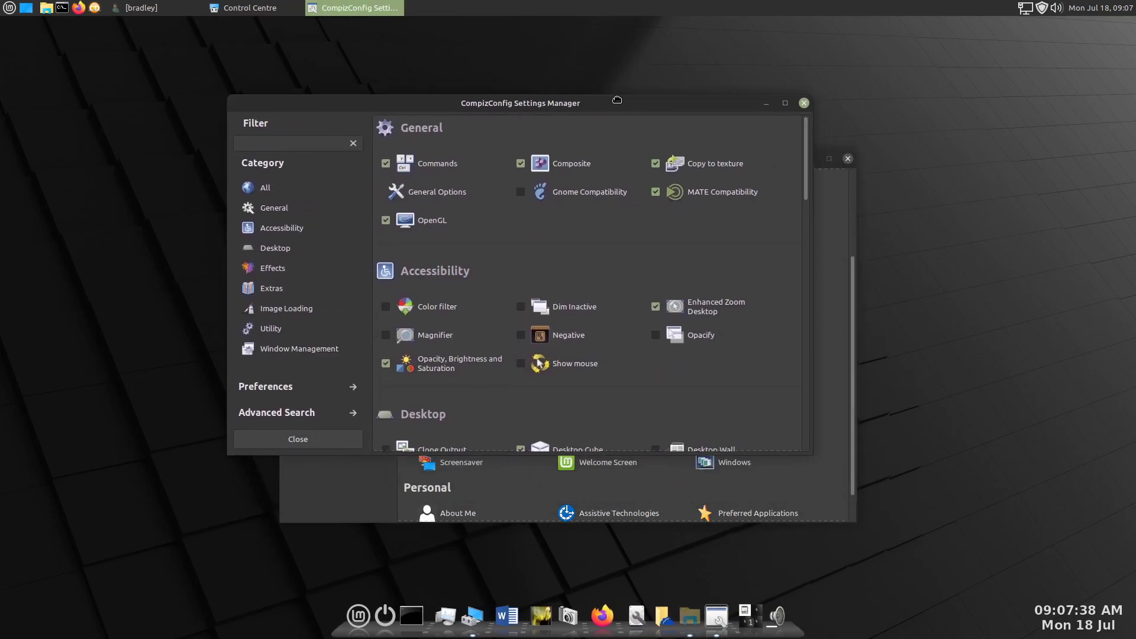
left_click(832, 252)
left_click(810, 159)
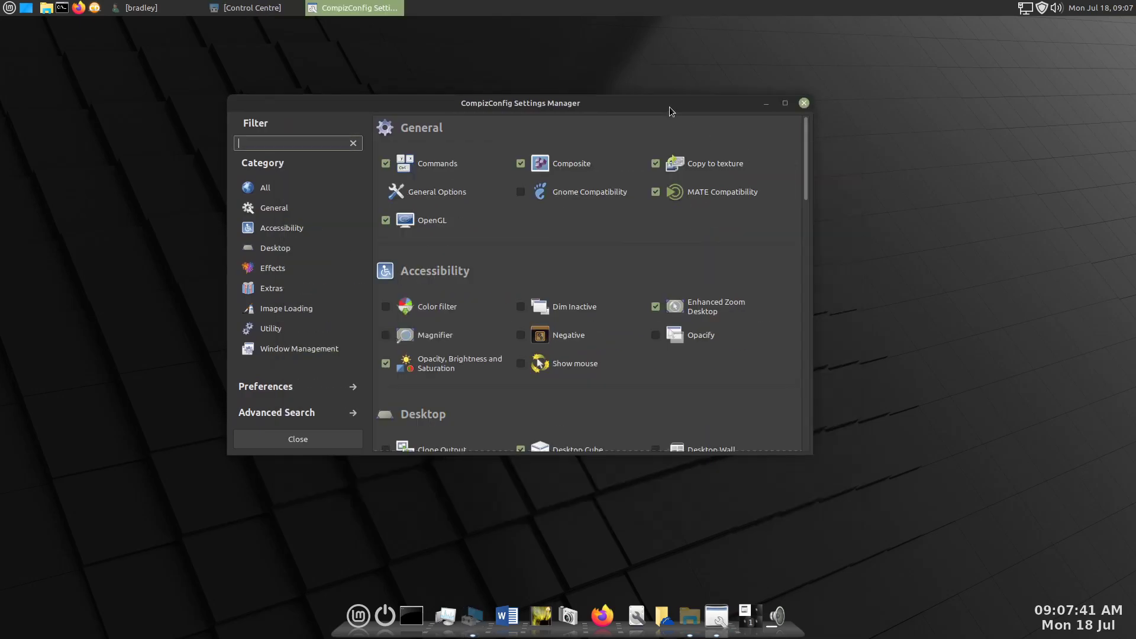
left_click_drag(673, 108, 730, 117)
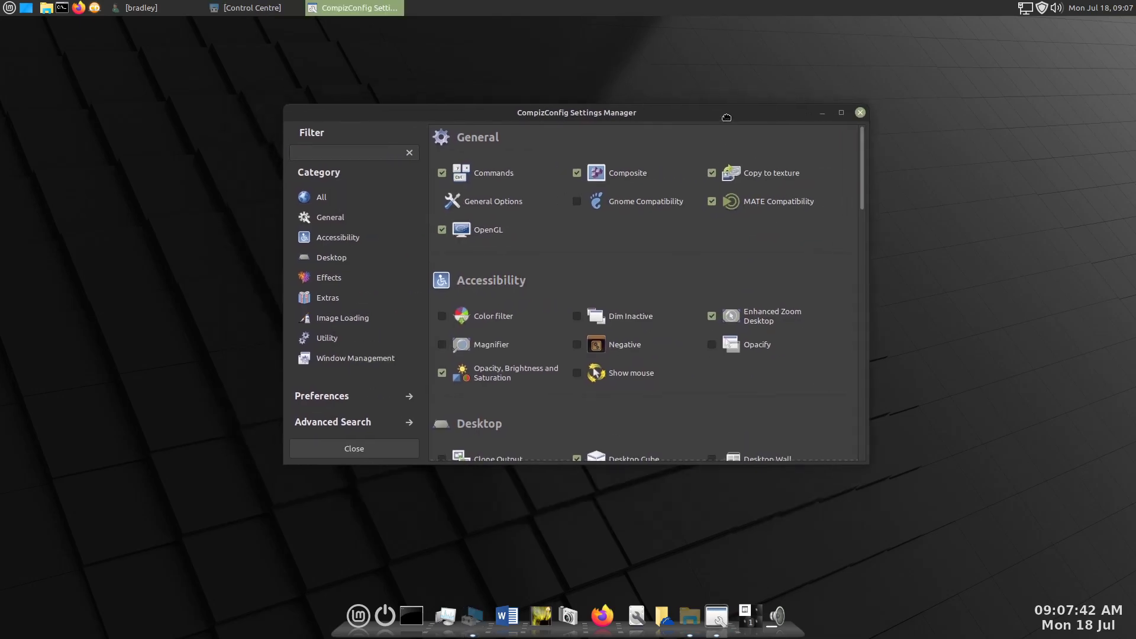
- Import Compiz No 170722.profile from Downloads as a new Compiz profile named "MBM No" and return to the plugin overview
left_click(343, 398)
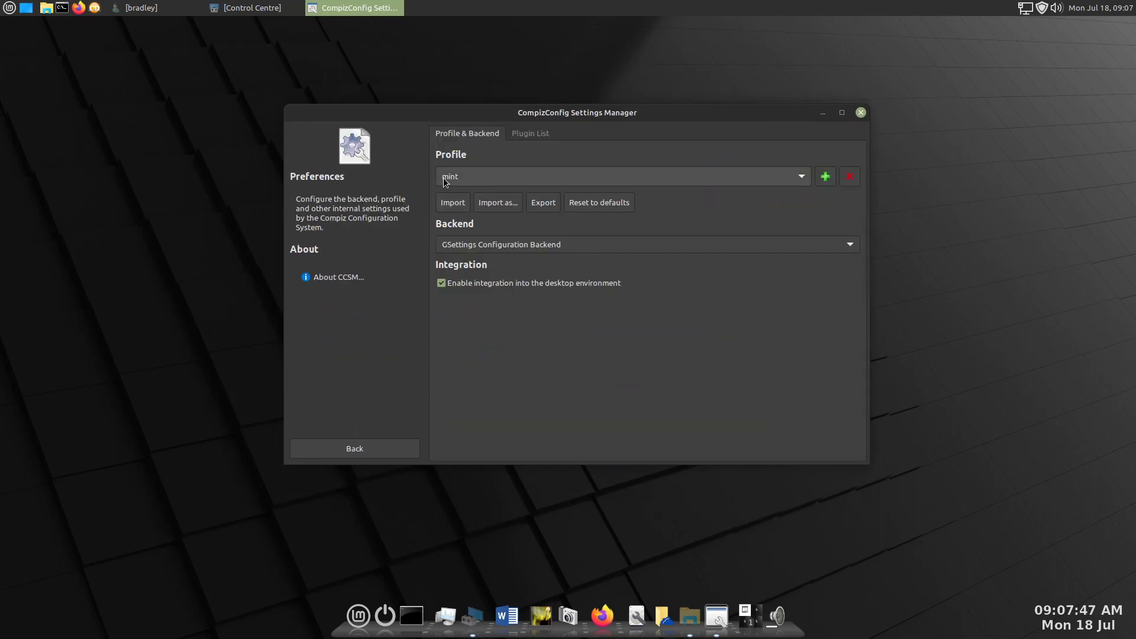
left_click(497, 204)
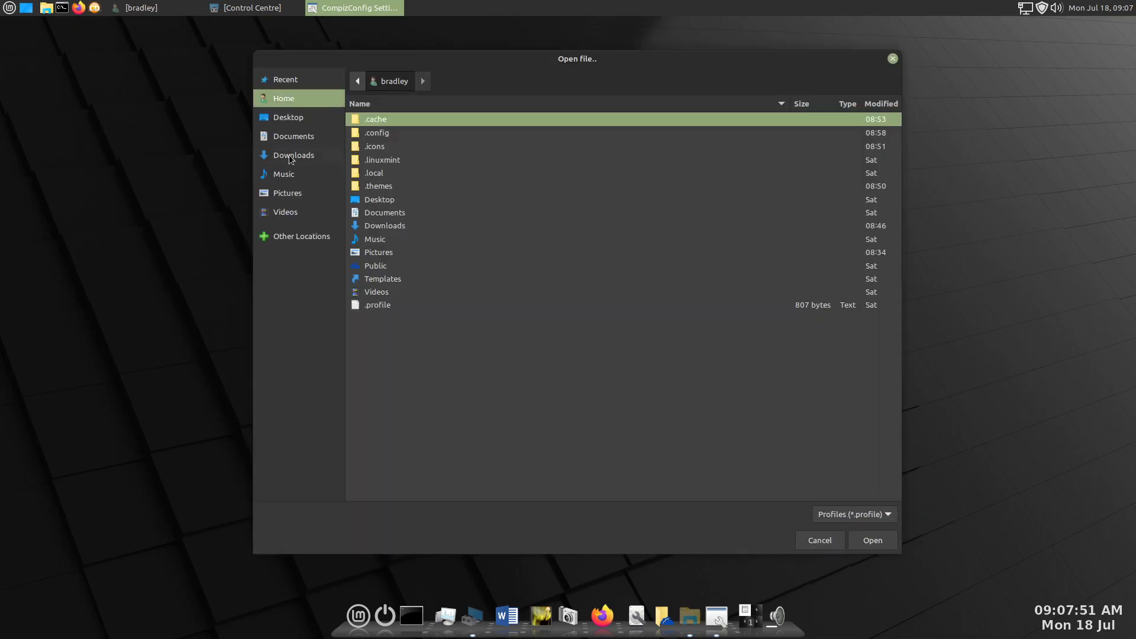
left_click(290, 158)
left_click(382, 133)
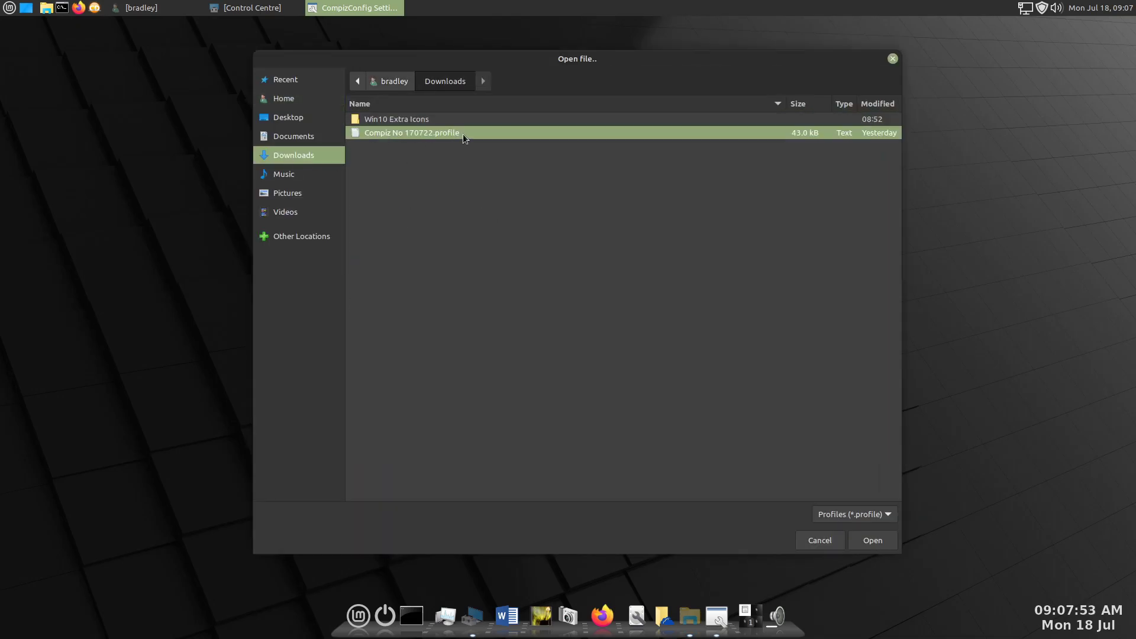
left_click(861, 540)
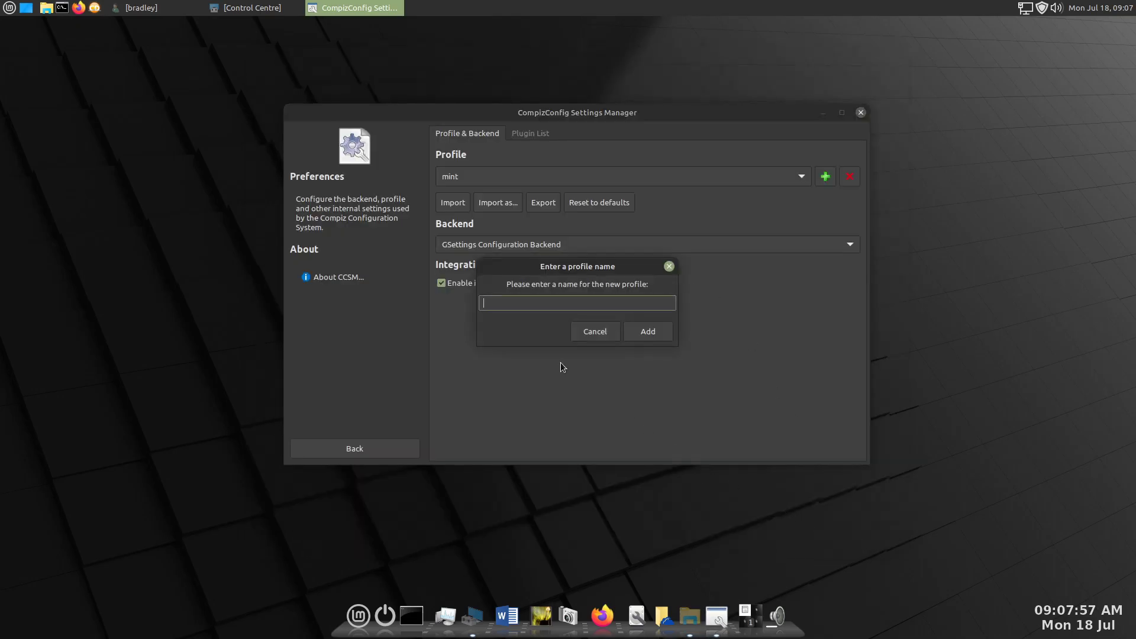
type("MBM No")
left_click(662, 337)
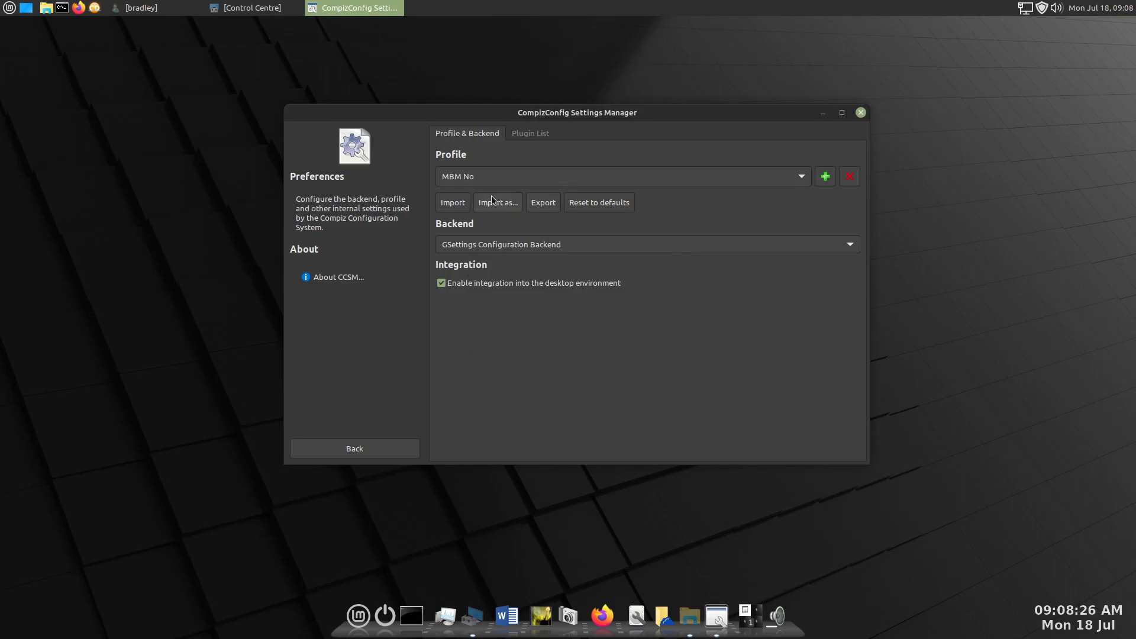
left_click(404, 450)
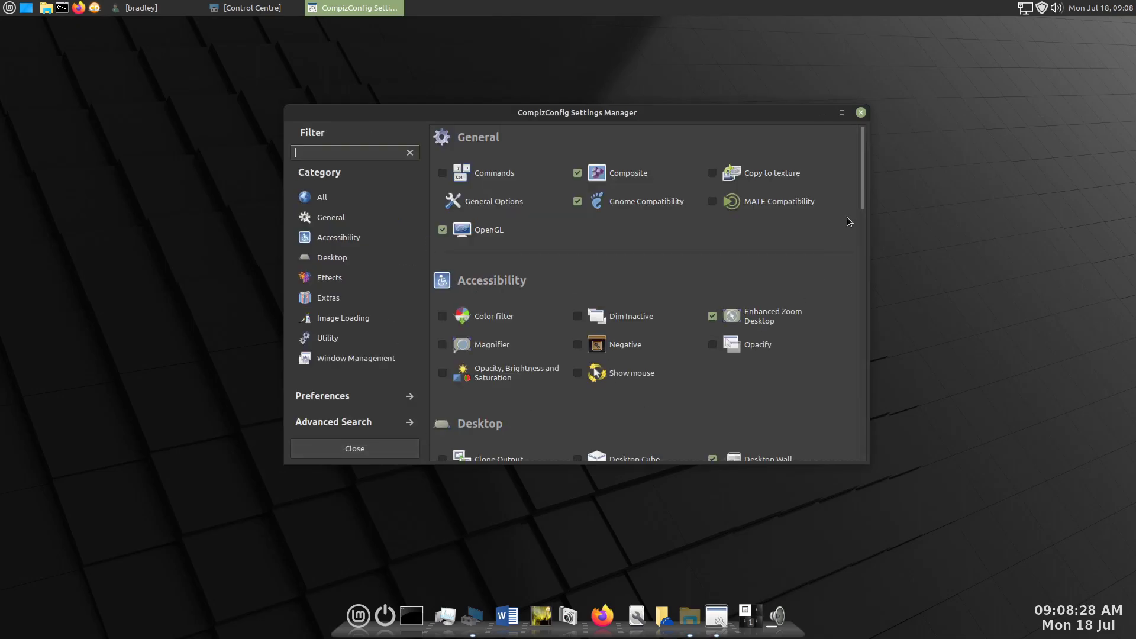
left_click_drag(864, 196, 864, 223)
scroll(863, 225, "up", 3)
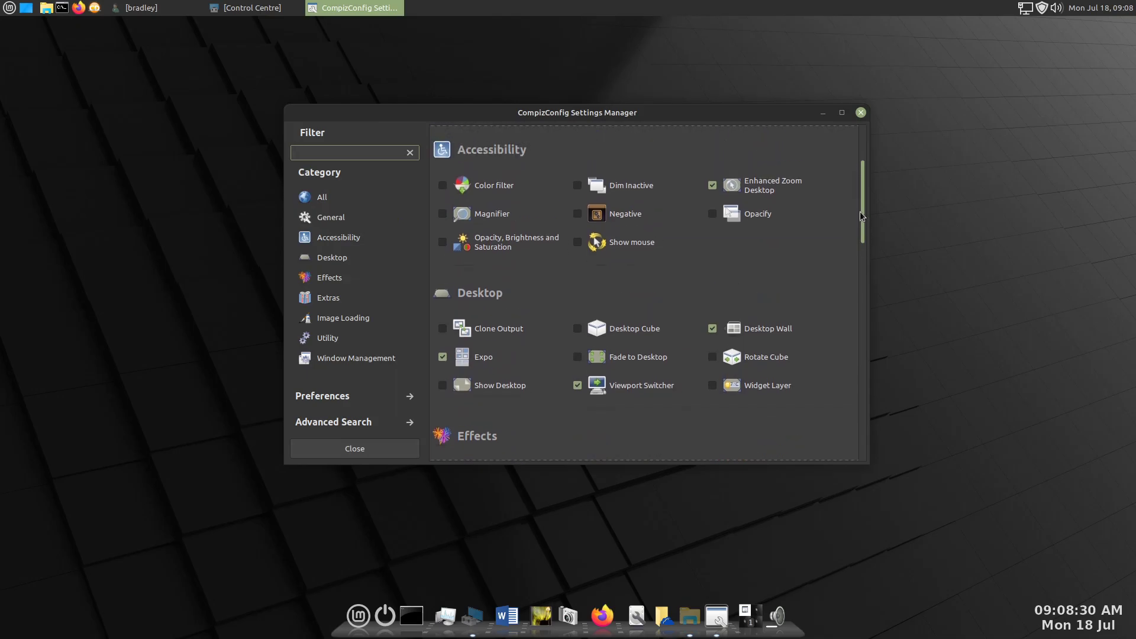
- Reload the plugin overview by visiting Preferences, set Expo's corner/edge binding to BottomRight, and return to the overview
left_click(329, 395)
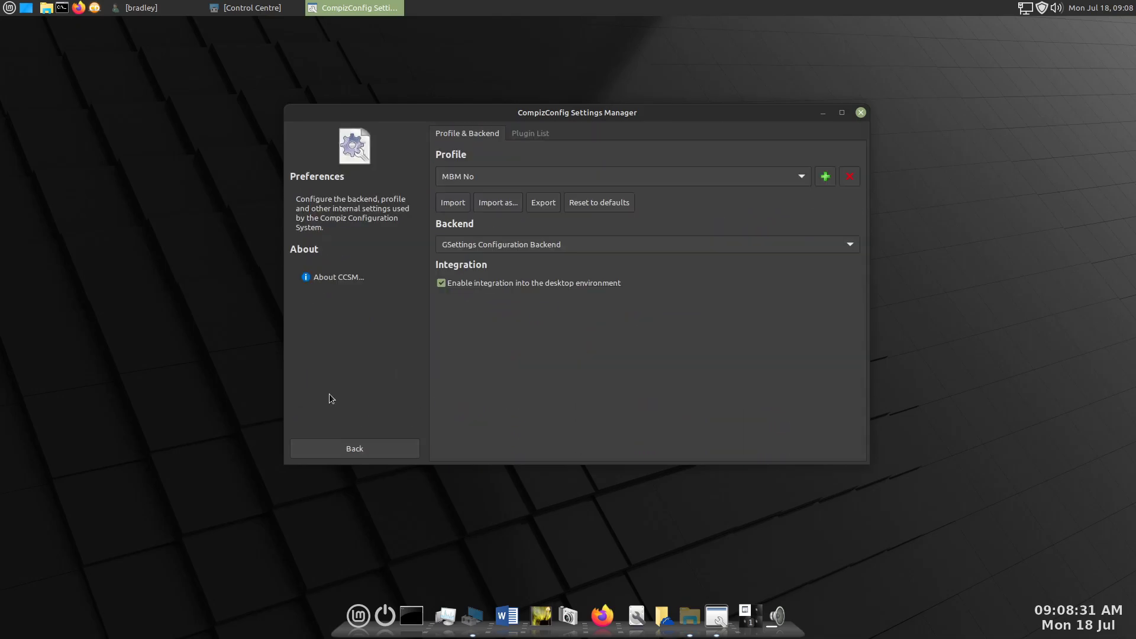
left_click(374, 450)
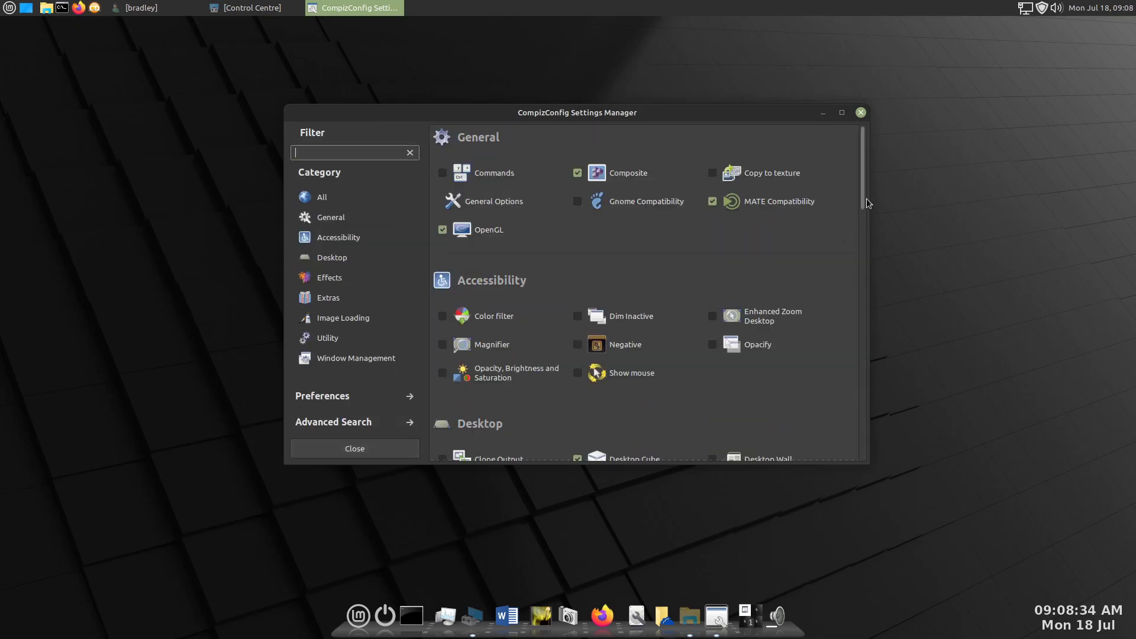
scroll(862, 203, "down", 5)
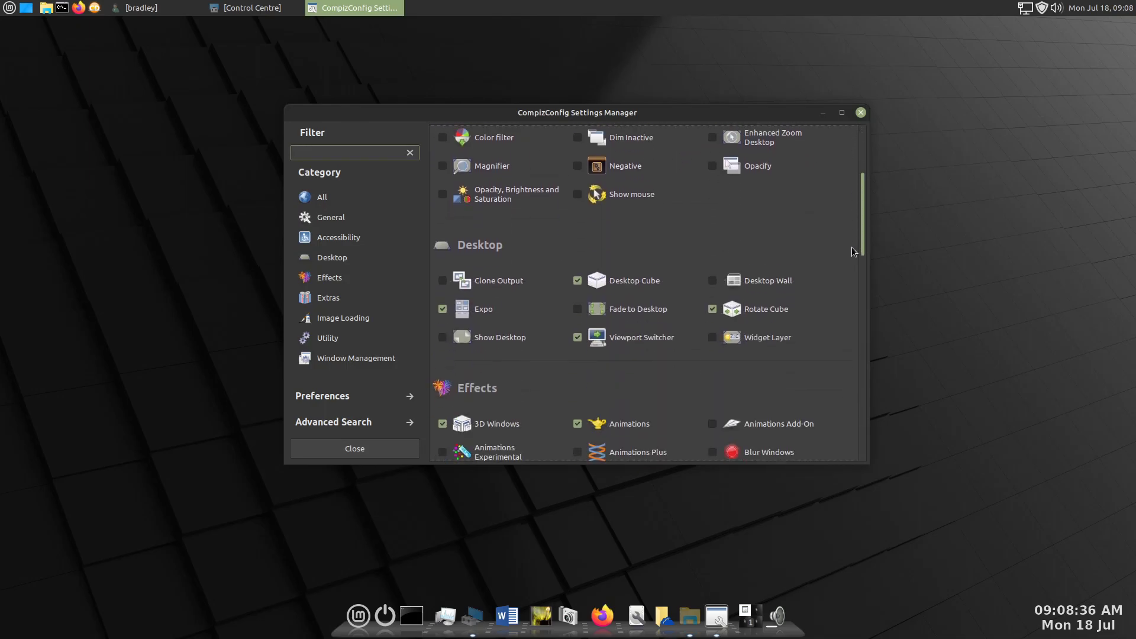
left_click(491, 300)
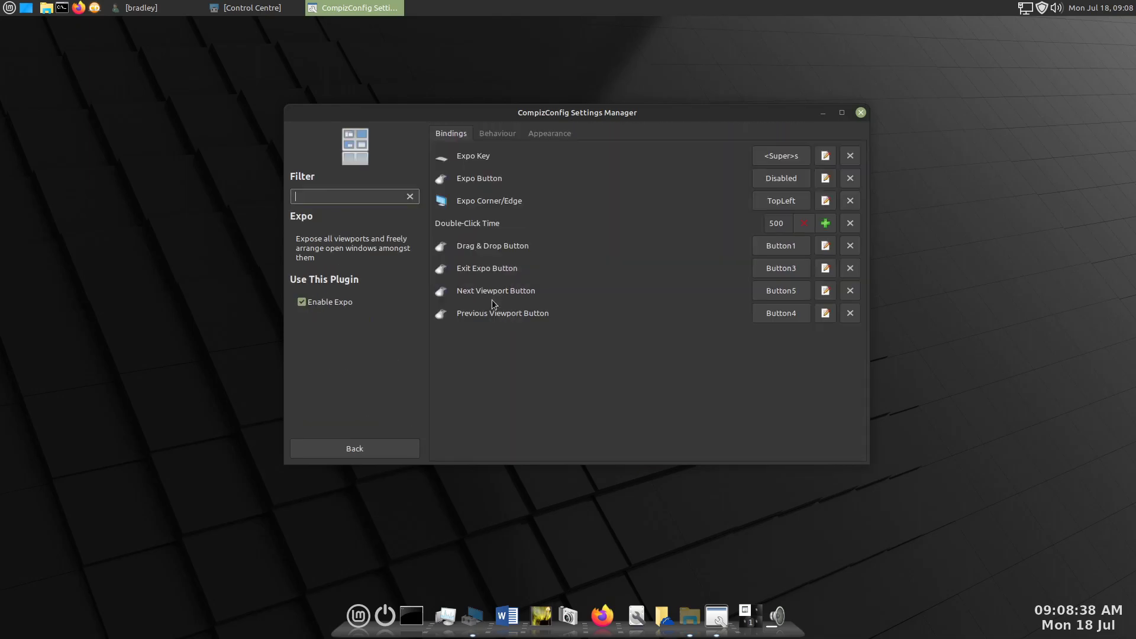
left_click(769, 206)
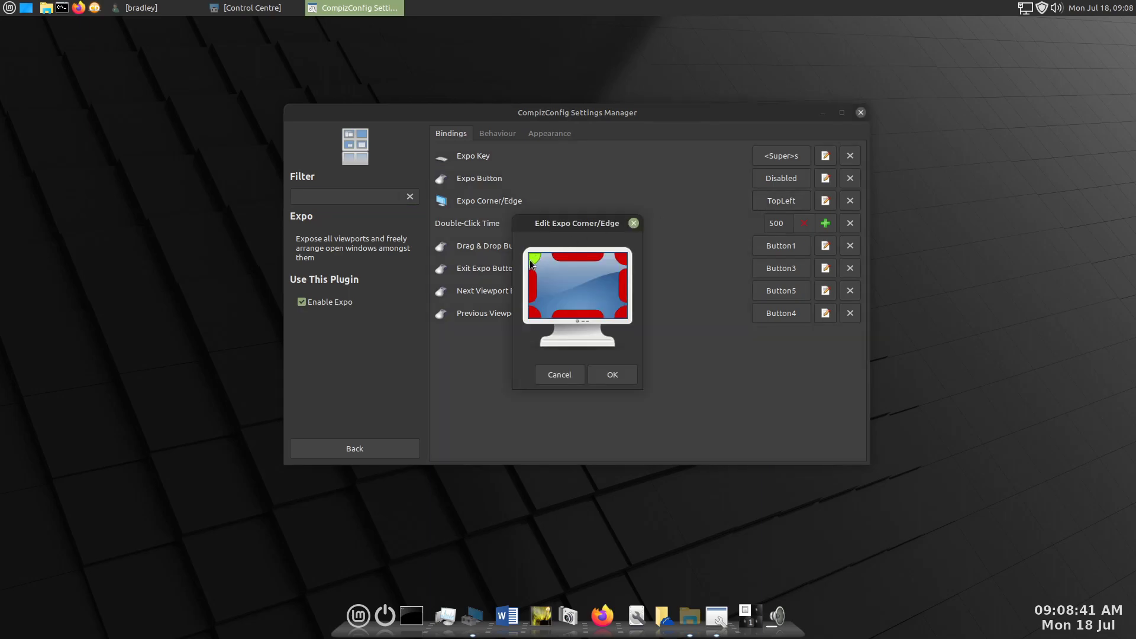
left_click(622, 314)
left_click(618, 377)
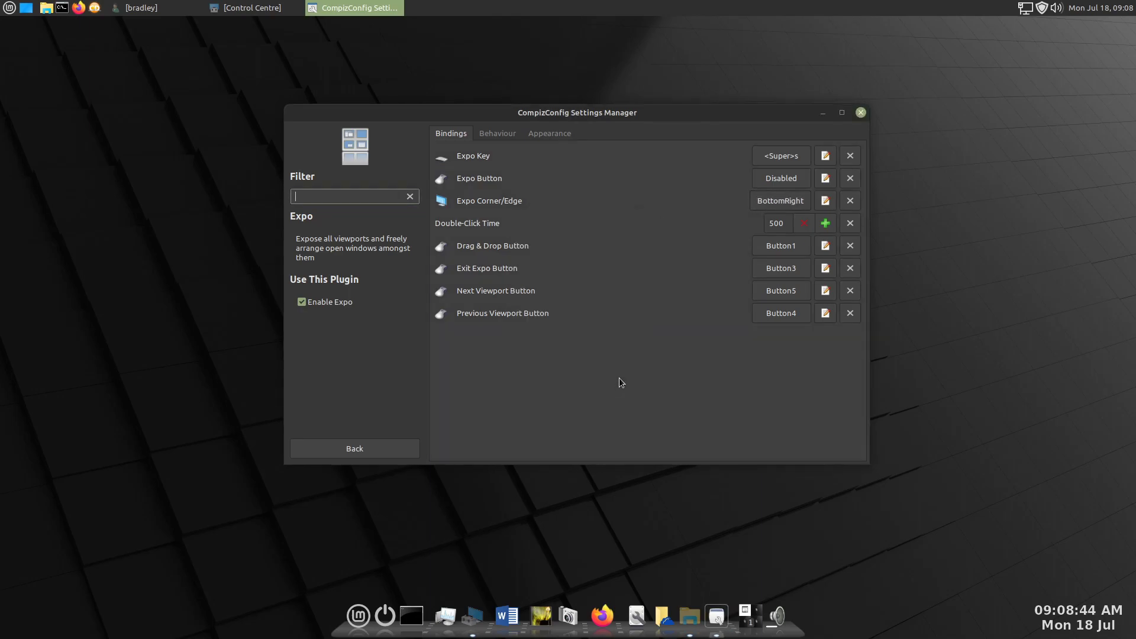
left_click(378, 448)
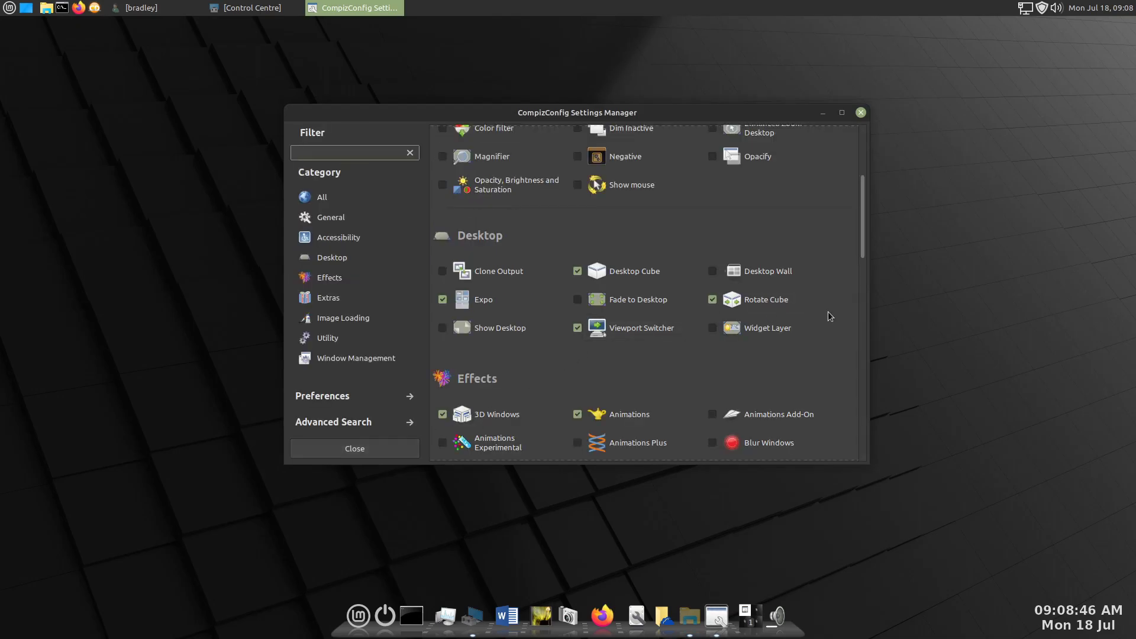
- Set Shift Switcher's Initiate Screen Corner / Edge (All Workspaces) to None and return to the plugin overview
scroll(826, 313, "down", 15)
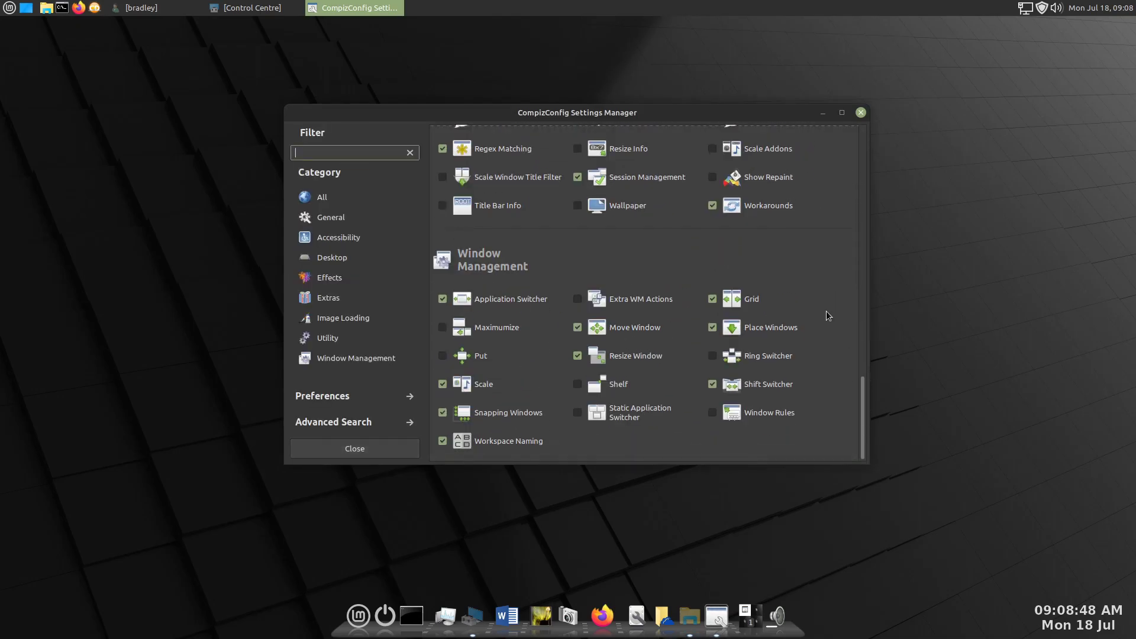
left_click(757, 385)
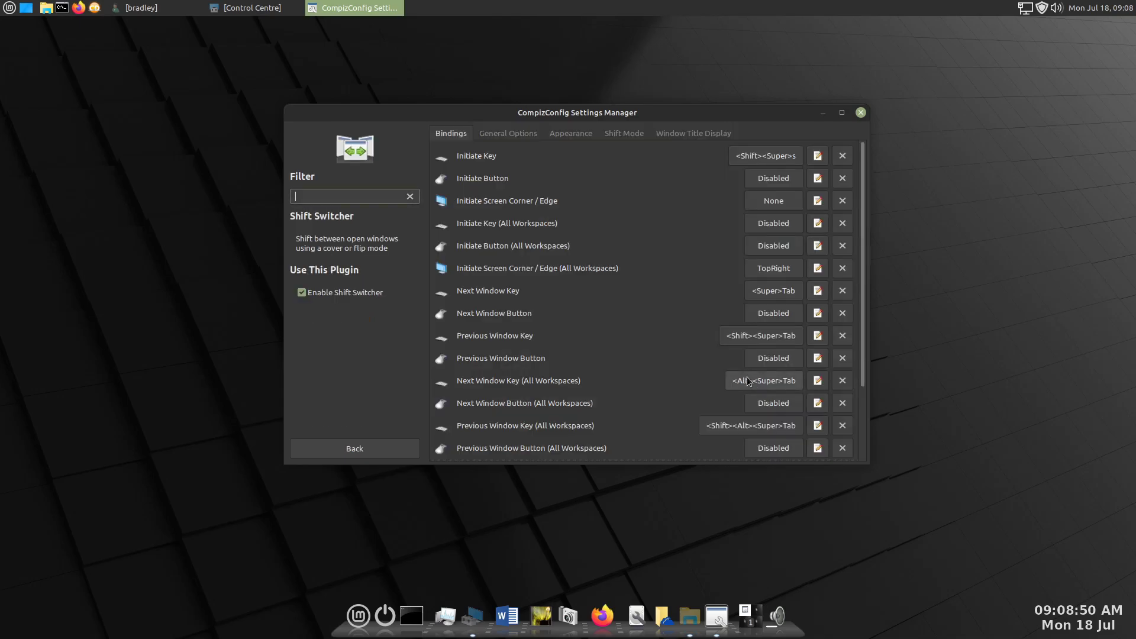
left_click(754, 268)
left_click(622, 259)
left_click(626, 377)
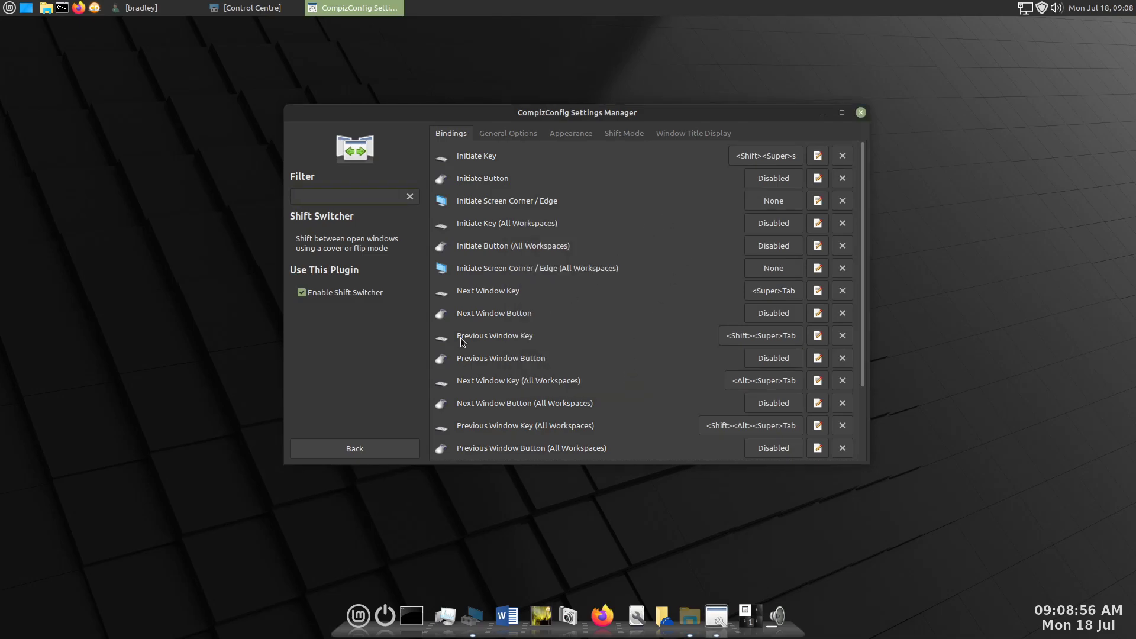
left_click(390, 448)
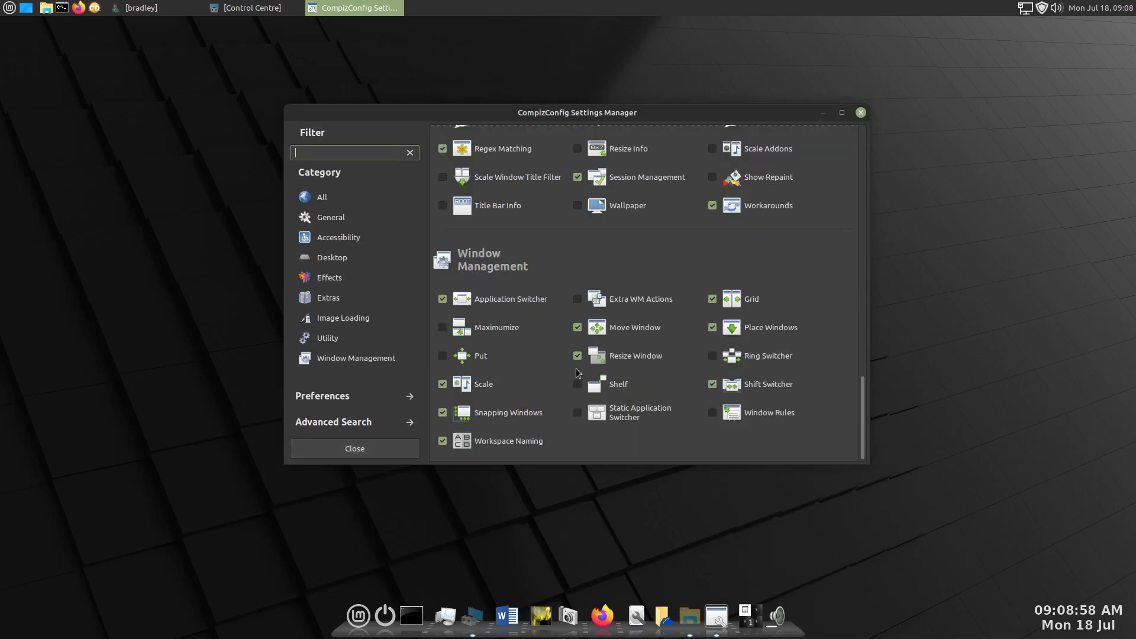
- Edit the screen corner for Scale's Initiate Window Picker For All Windows binding and return to the plugin overview
left_click(468, 383)
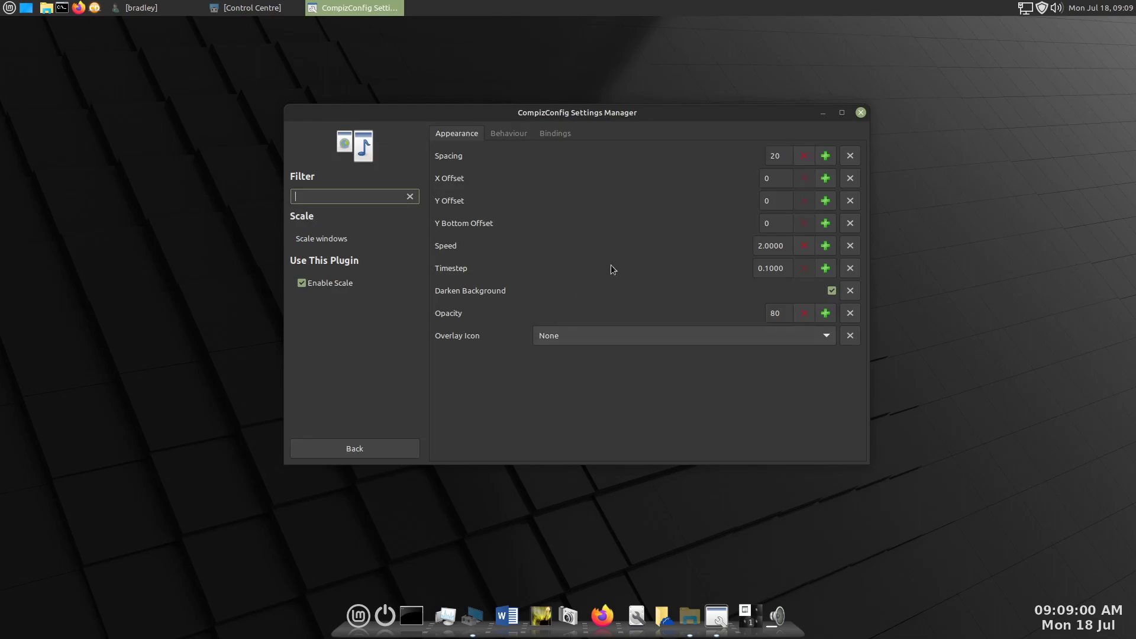
left_click(563, 136)
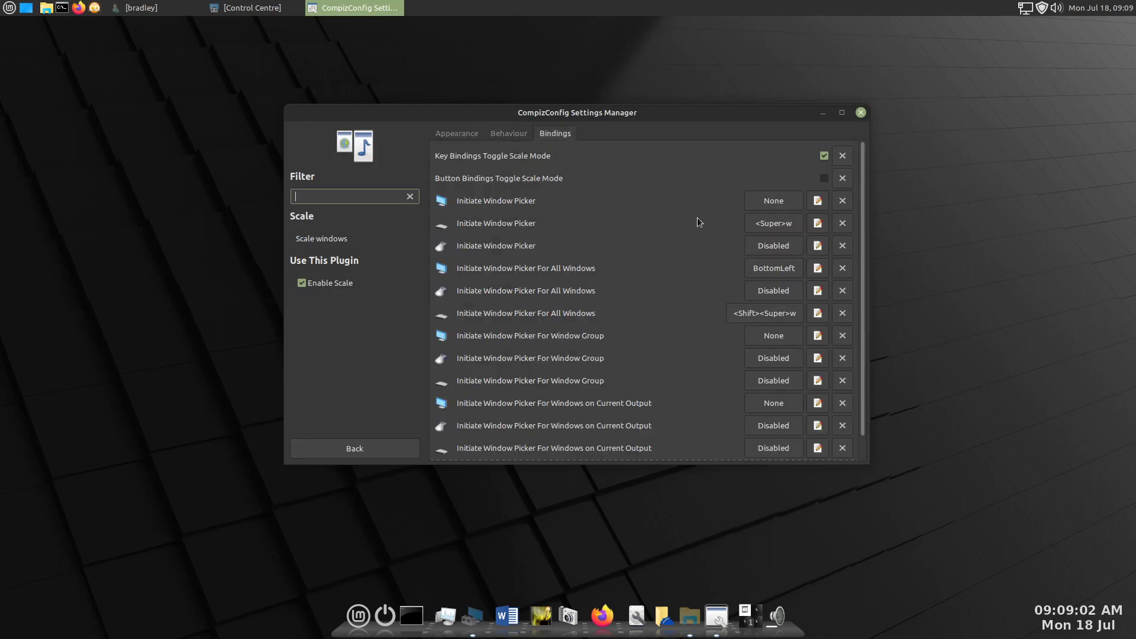
left_click(755, 269)
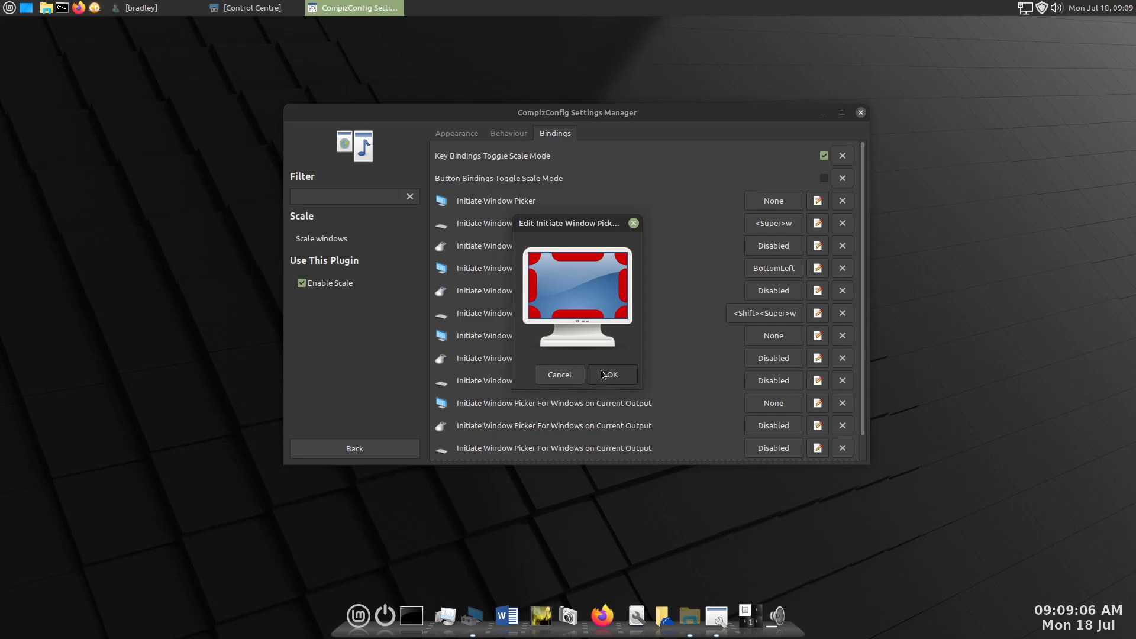
left_click(604, 374)
left_click(365, 442)
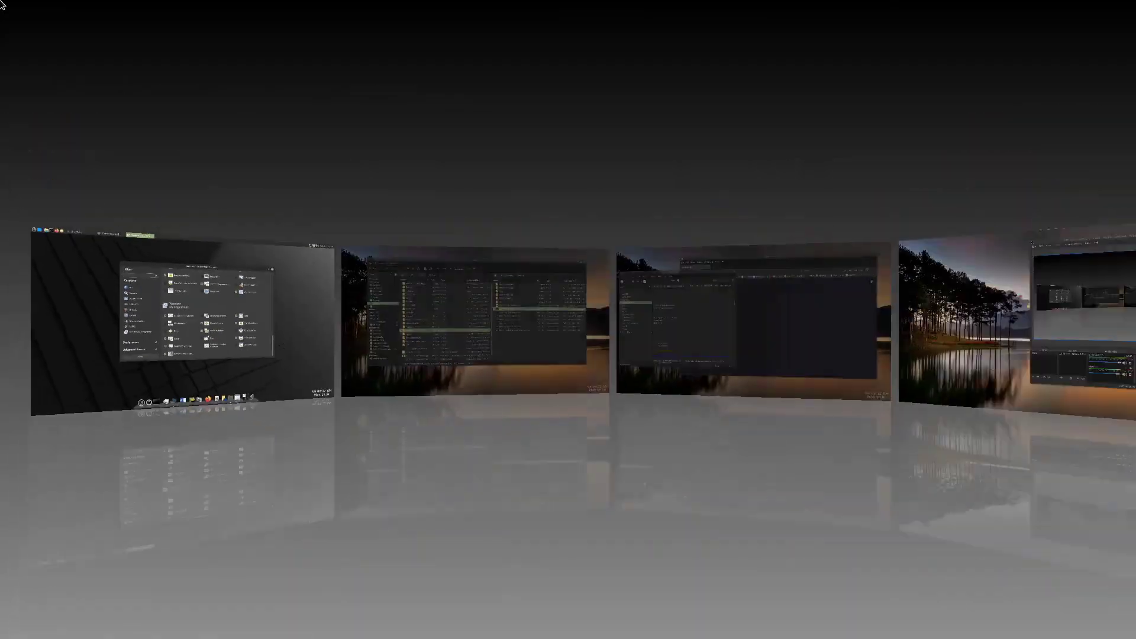
- Test the desktop's top-left hot corner and close CompizConfig Settings Manager
mouse_move(1, 1)
double_click(155, 122)
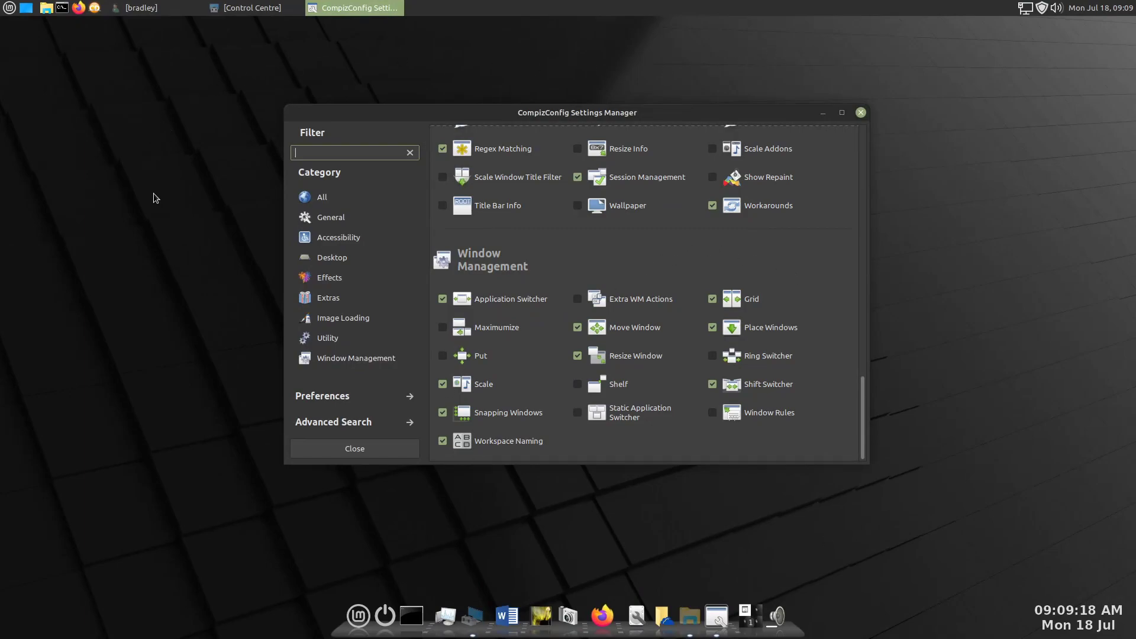
left_click_drag(861, 443, 829, 146)
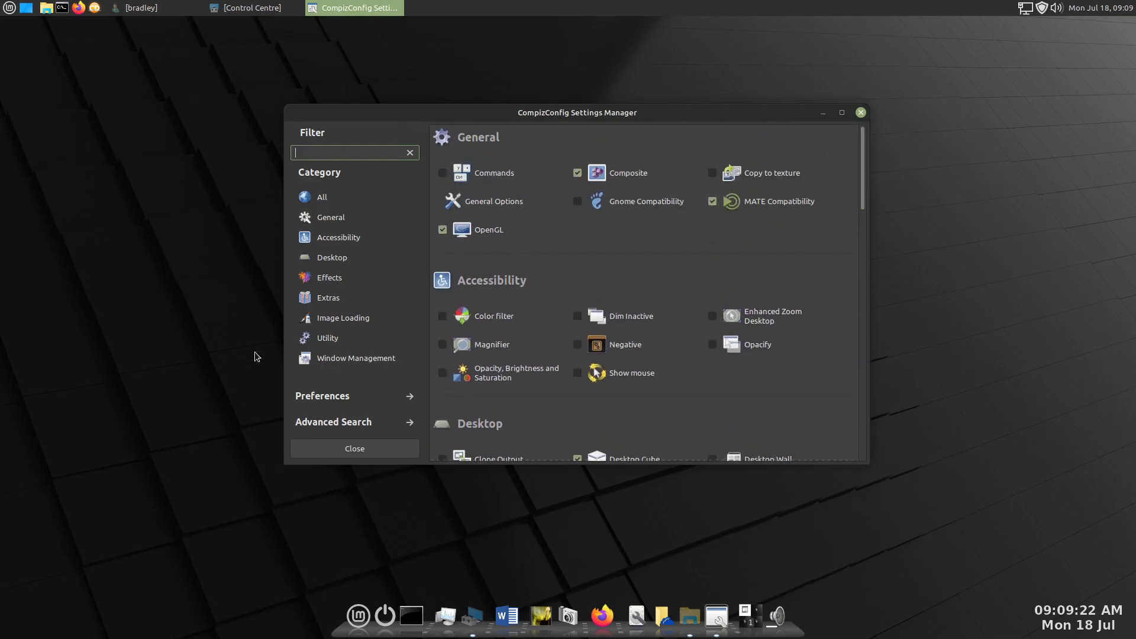
left_click(385, 448)
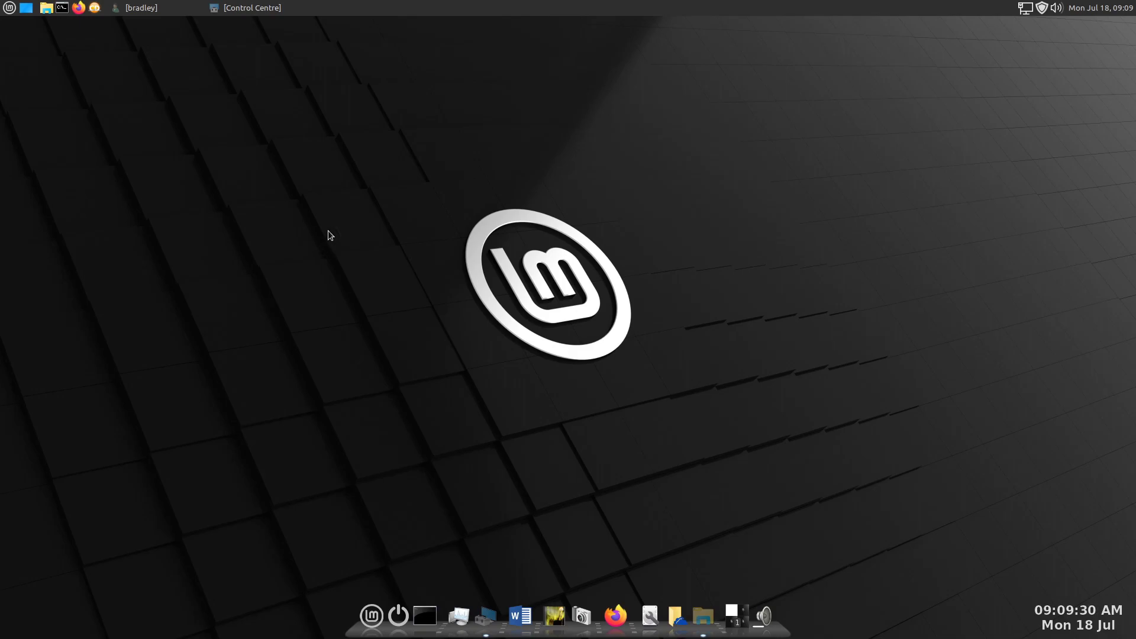
- Reopen CompizConfig Settings Manager from the Control Centre and accept its caution message
left_click(486, 615)
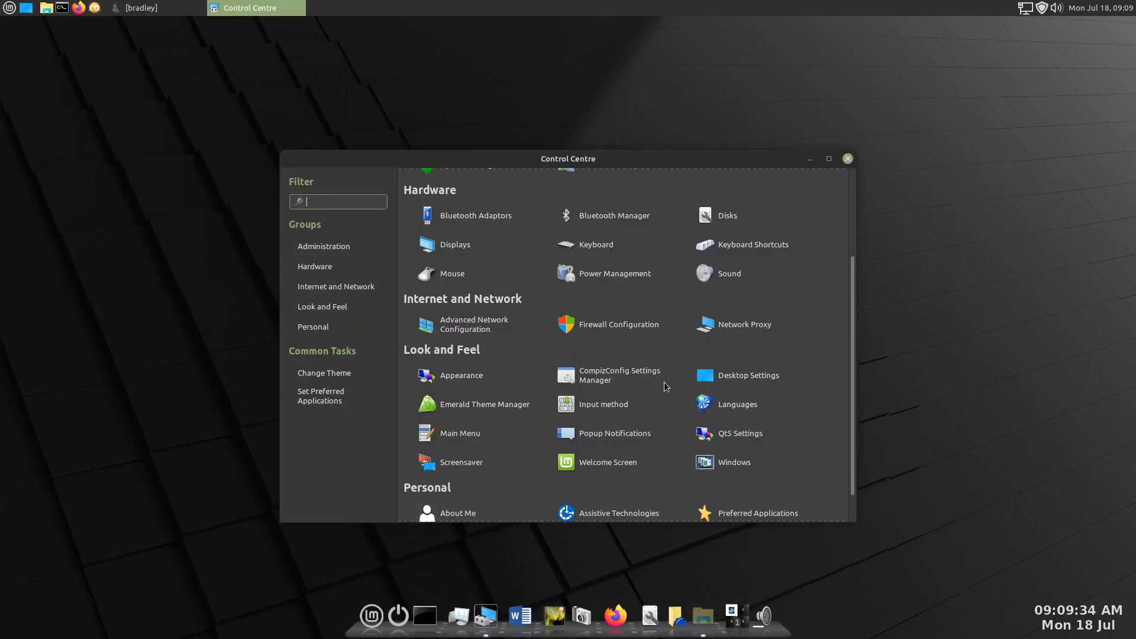
left_click(598, 367)
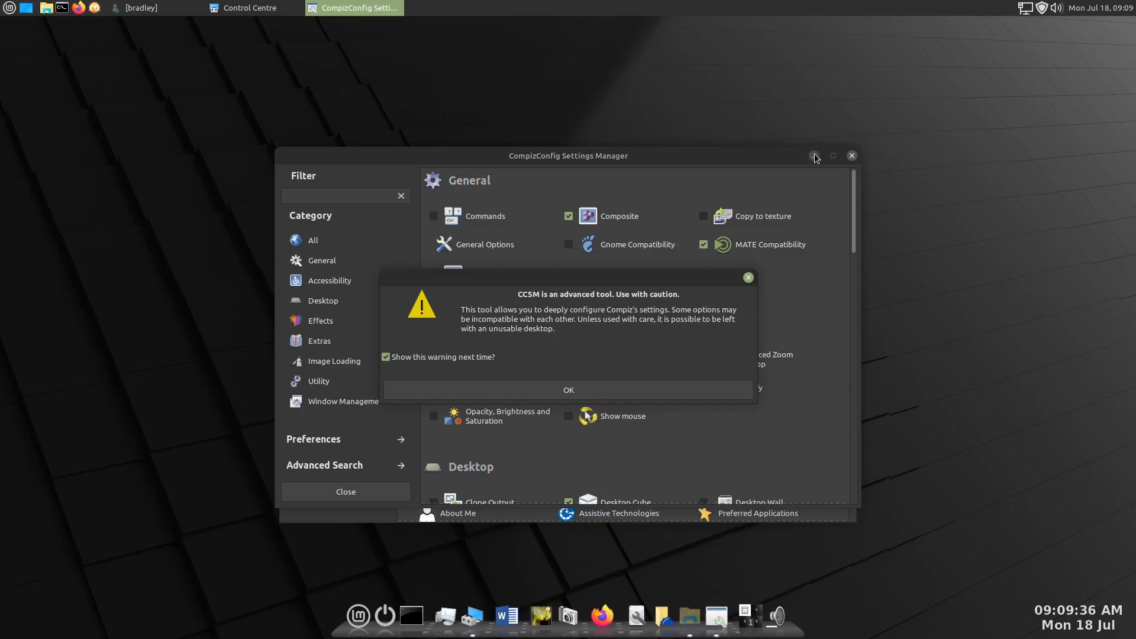
left_click(614, 392)
- Examine the command set in the Window Decoration plugin without changing it, and close CompizConfig Settings Manager
scroll(644, 388, "down", 10)
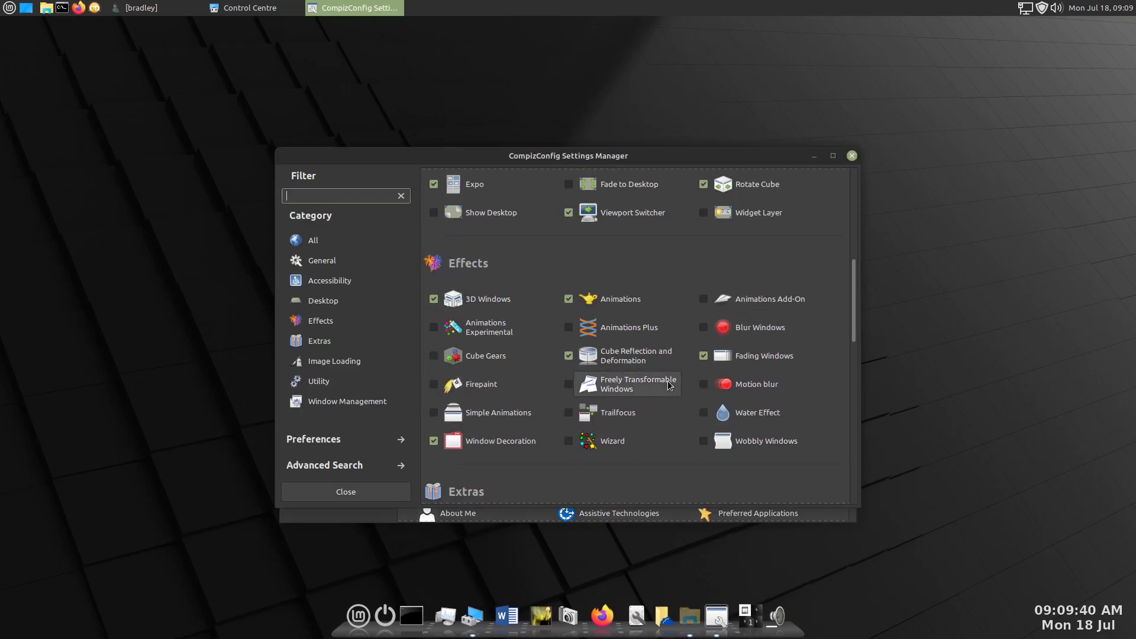
left_click(498, 443)
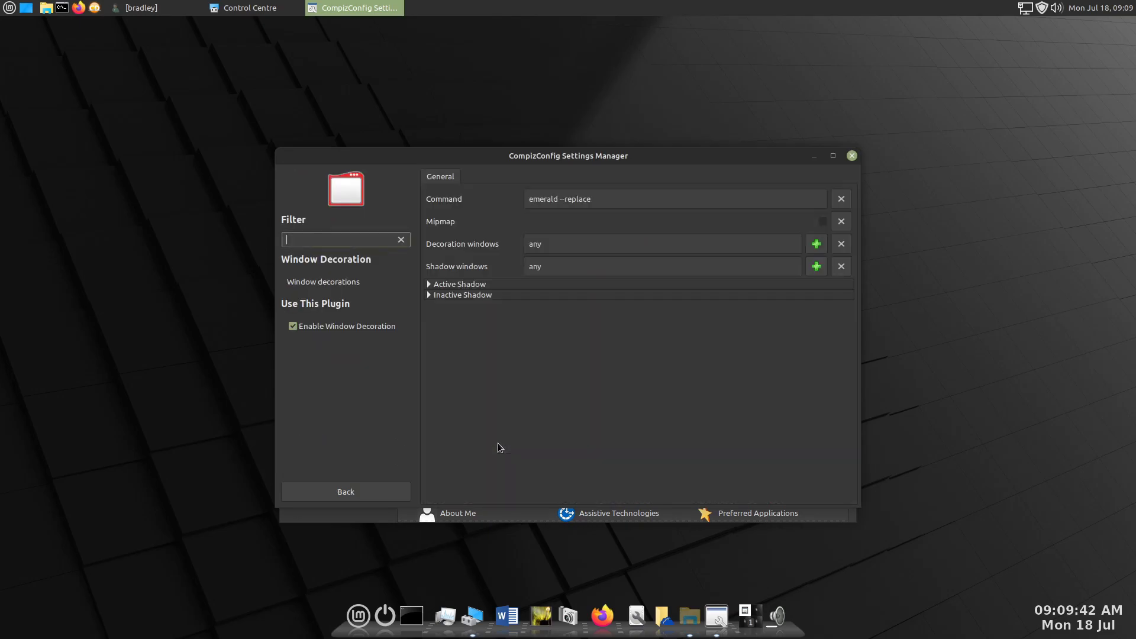
left_click(605, 200)
left_click_drag(605, 200, 517, 194)
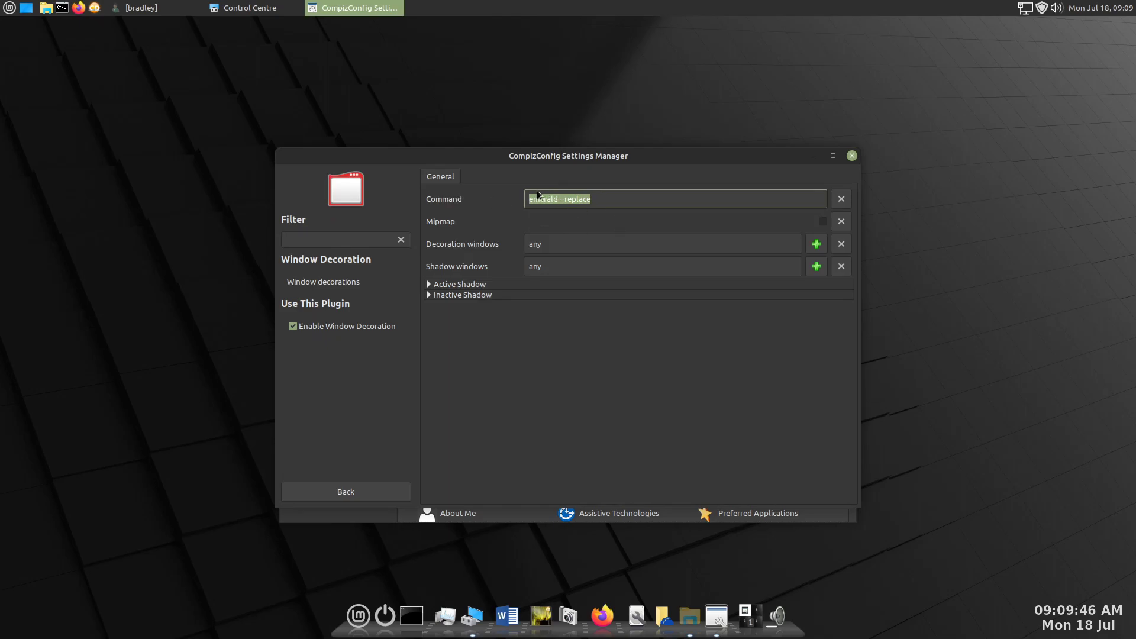
left_click(610, 197)
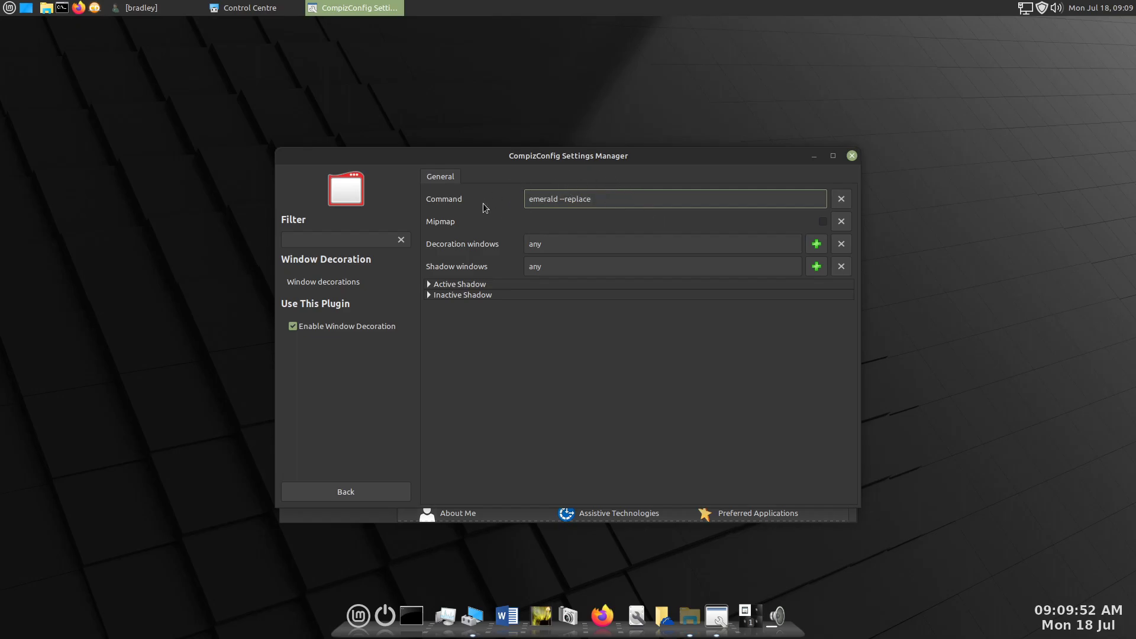
left_click(395, 494)
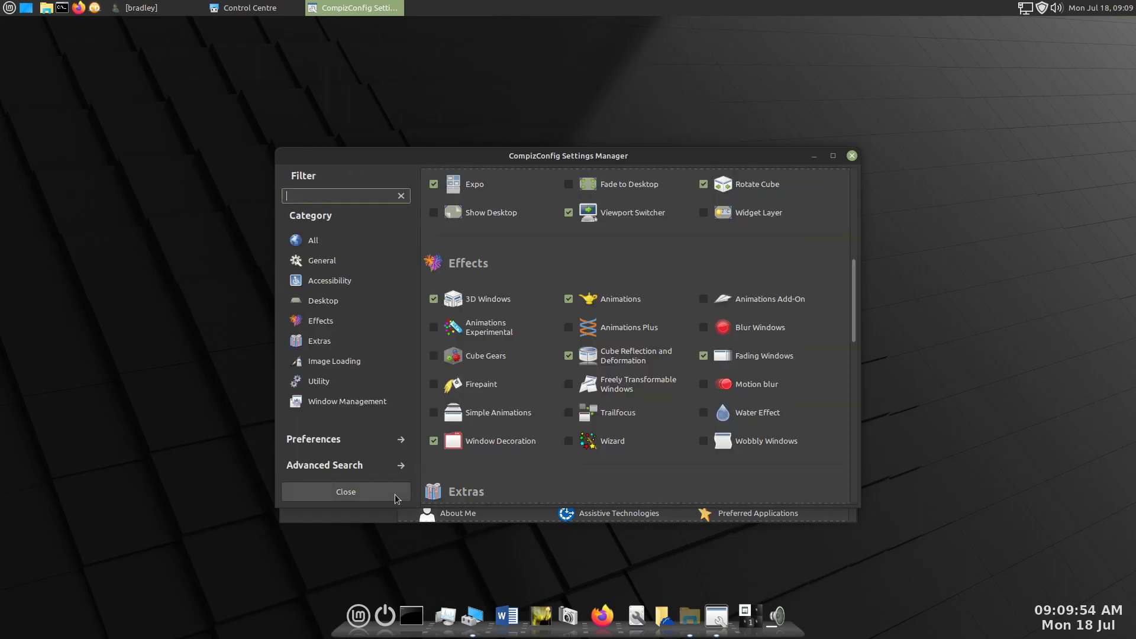
left_click(342, 491)
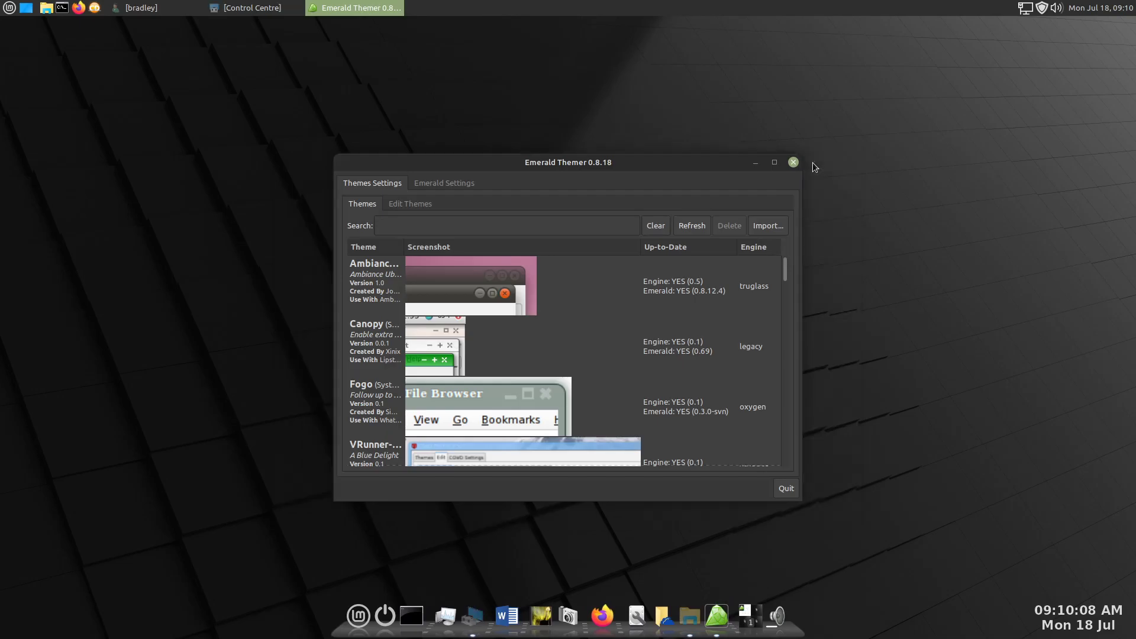
- Import the theme Emerald Shiki-Colors Qogir Buttons 170722.emerald from Downloads into Emerald Themer
left_click(767, 226)
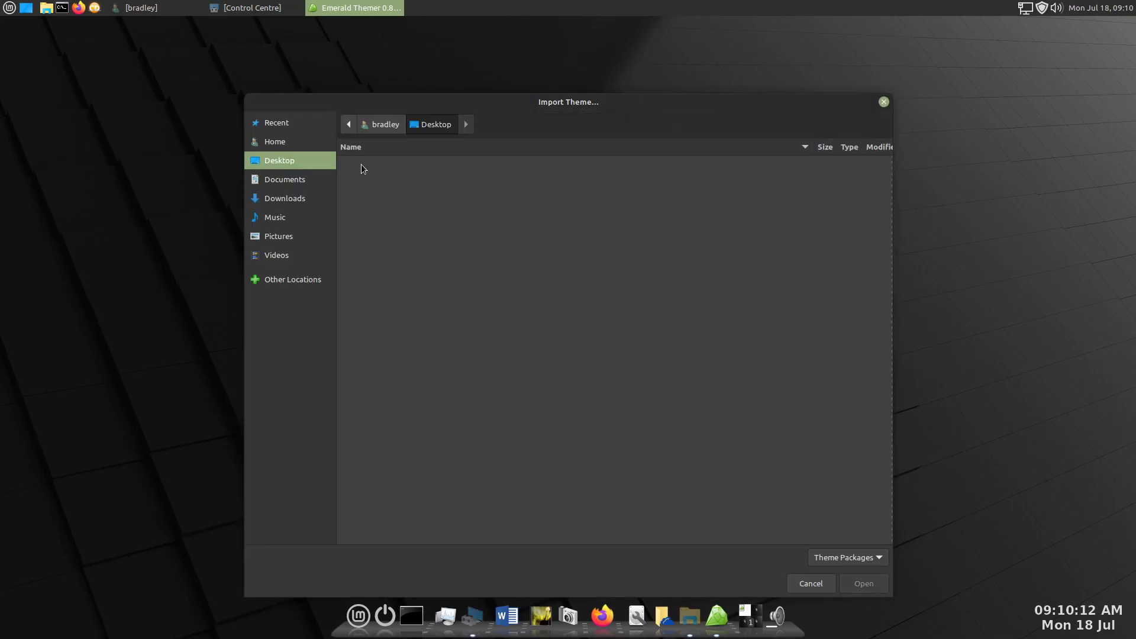
left_click(291, 199)
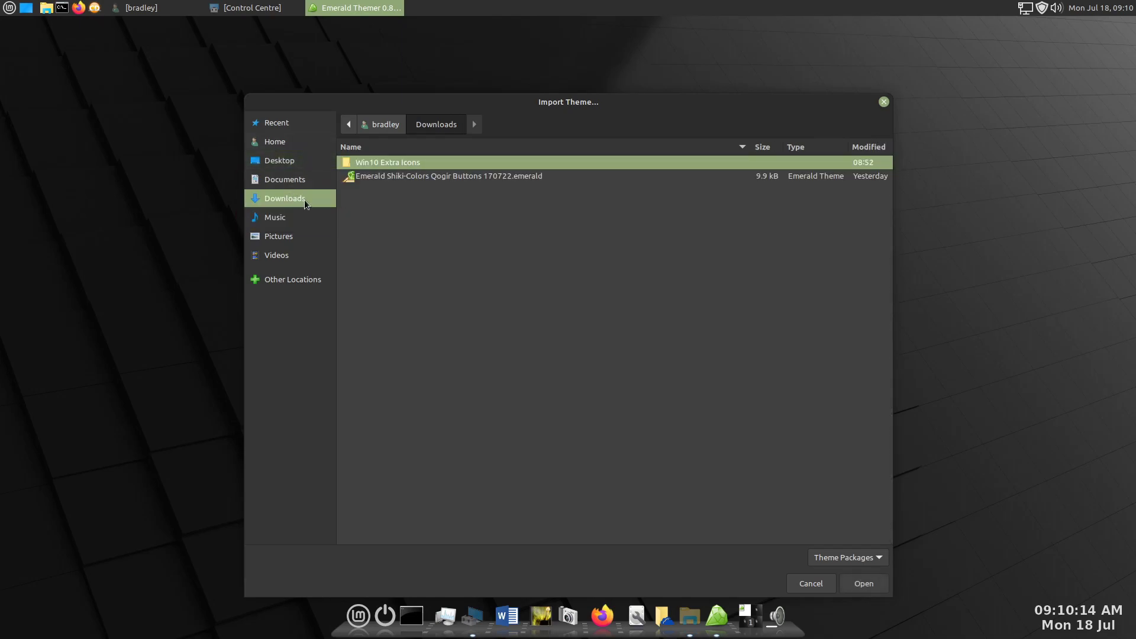
left_click(402, 177)
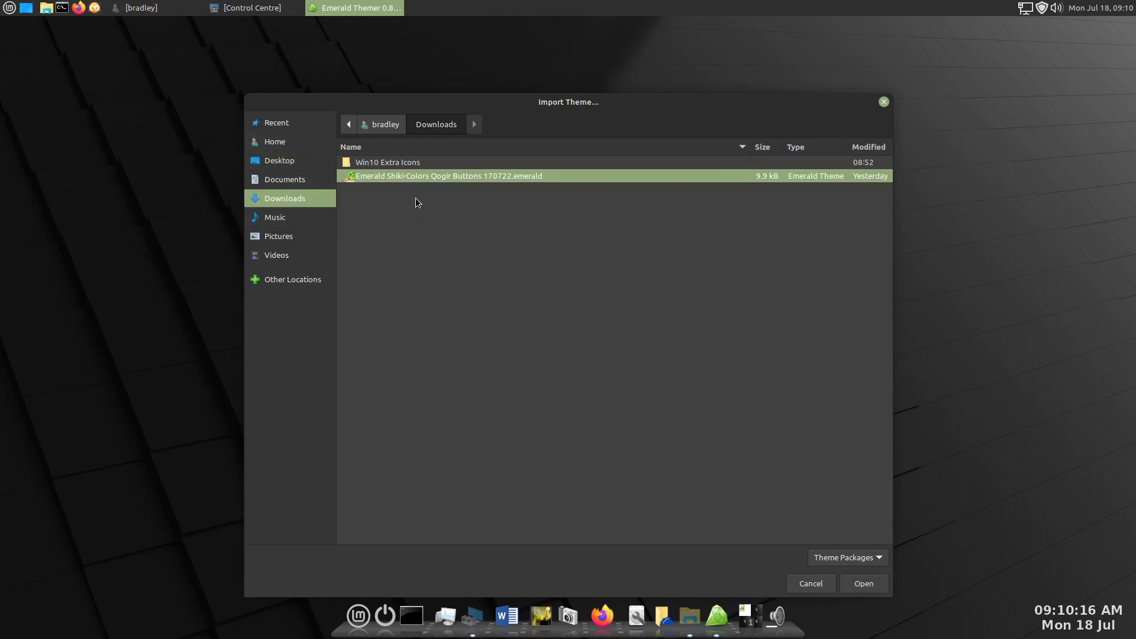
left_click(867, 583)
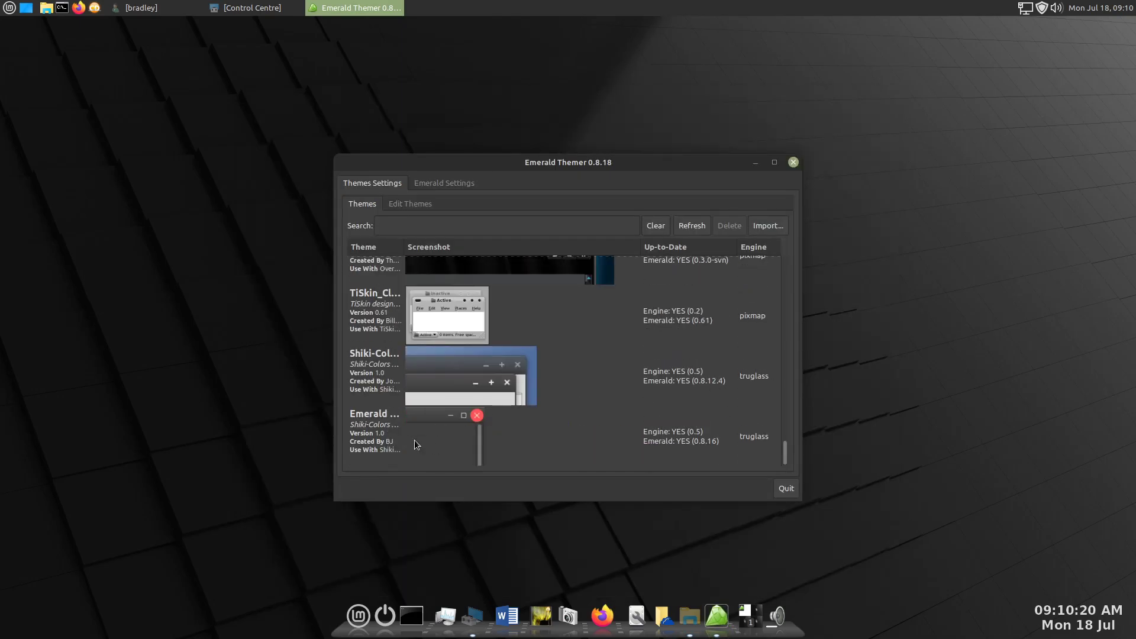
- Select the imported Shiki-Colors Qogir Buttons theme, look through the theme list, and quit Emerald Themer
left_click(413, 444)
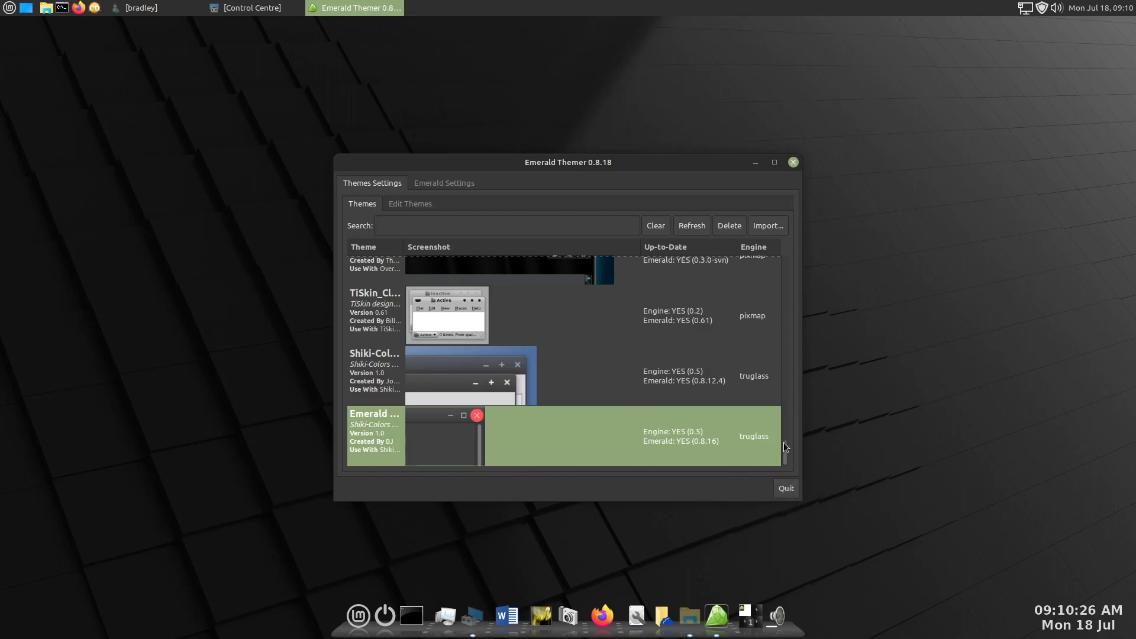
left_click_drag(788, 454, 776, 249)
left_click_drag(801, 321, 790, 494)
left_click(785, 486)
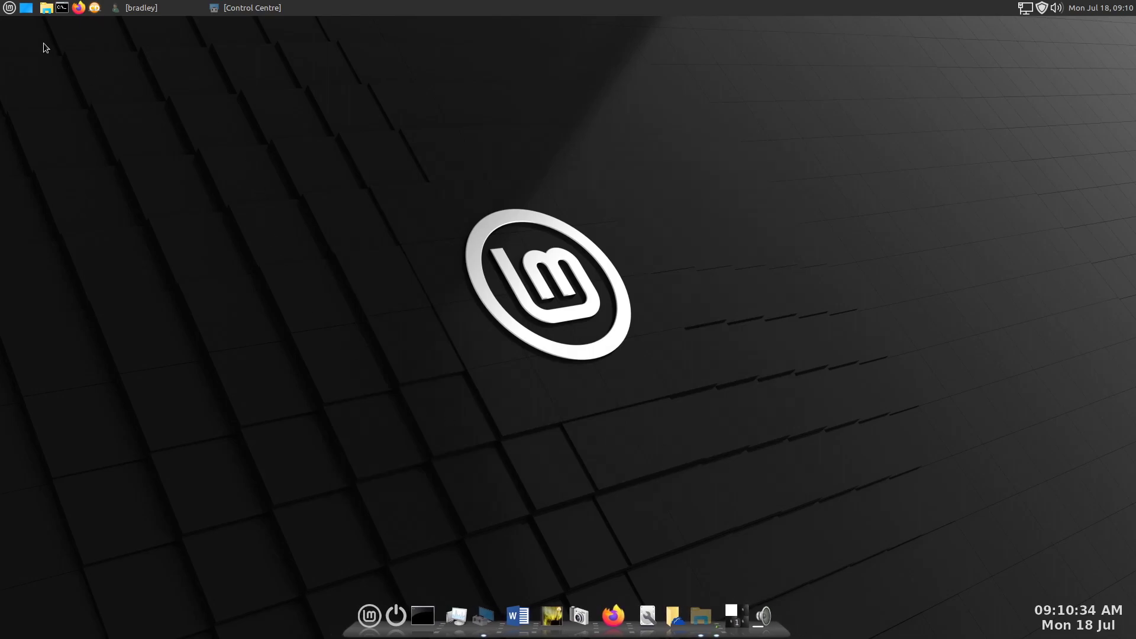
- Open Software Manager, search for "emerald" and view the details of the Emerald-themes package
left_click(10, 8)
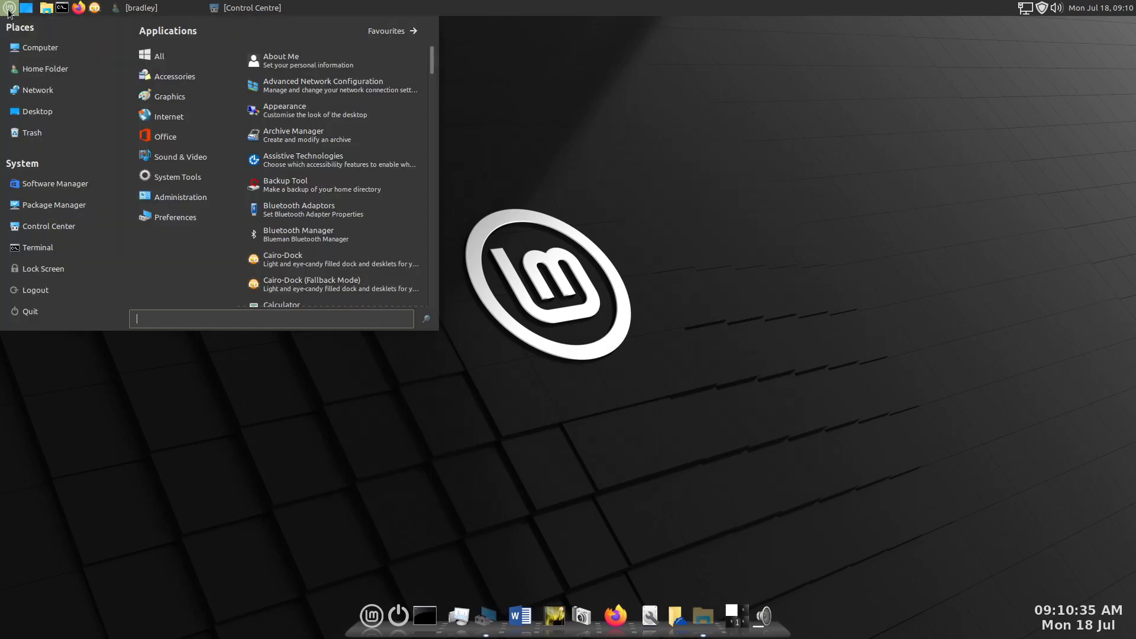
left_click(79, 187)
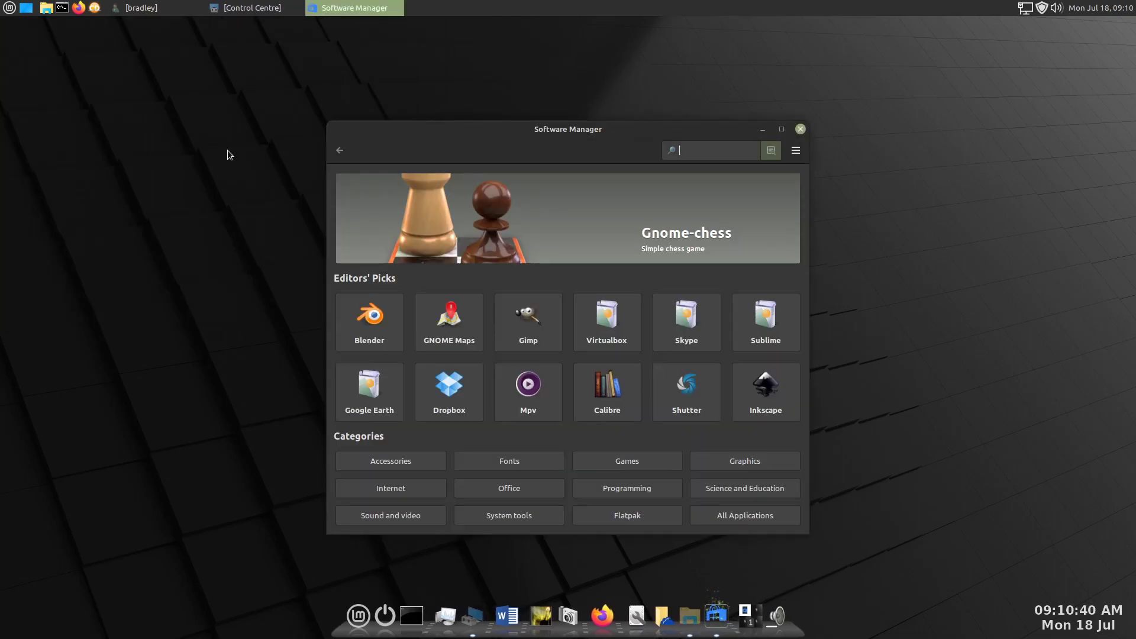
type("emerald")
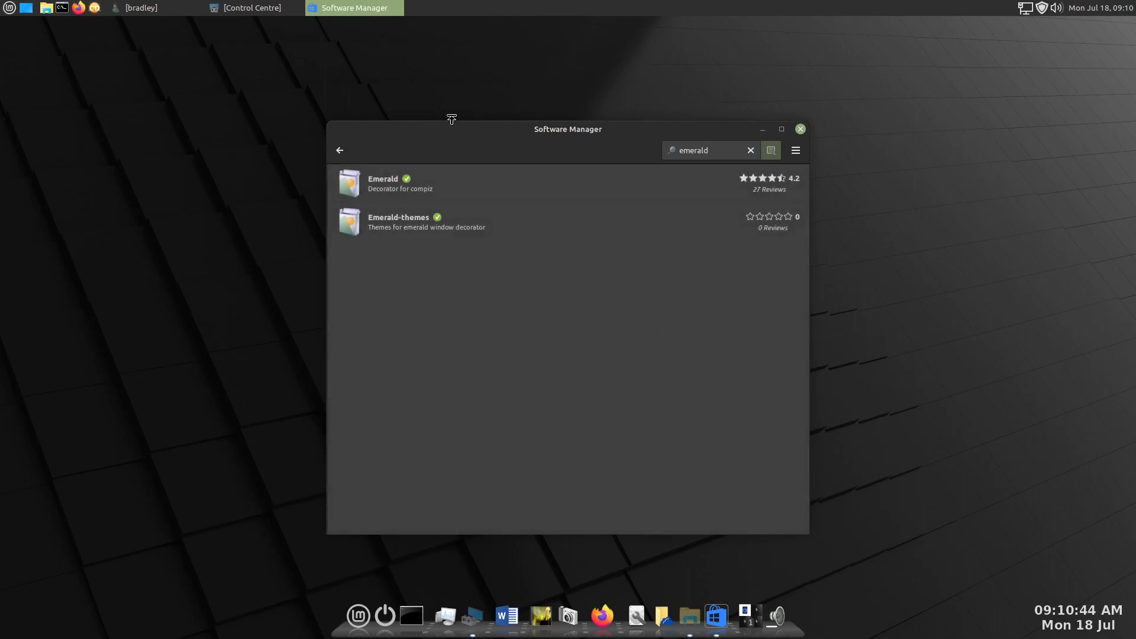
left_click(491, 219)
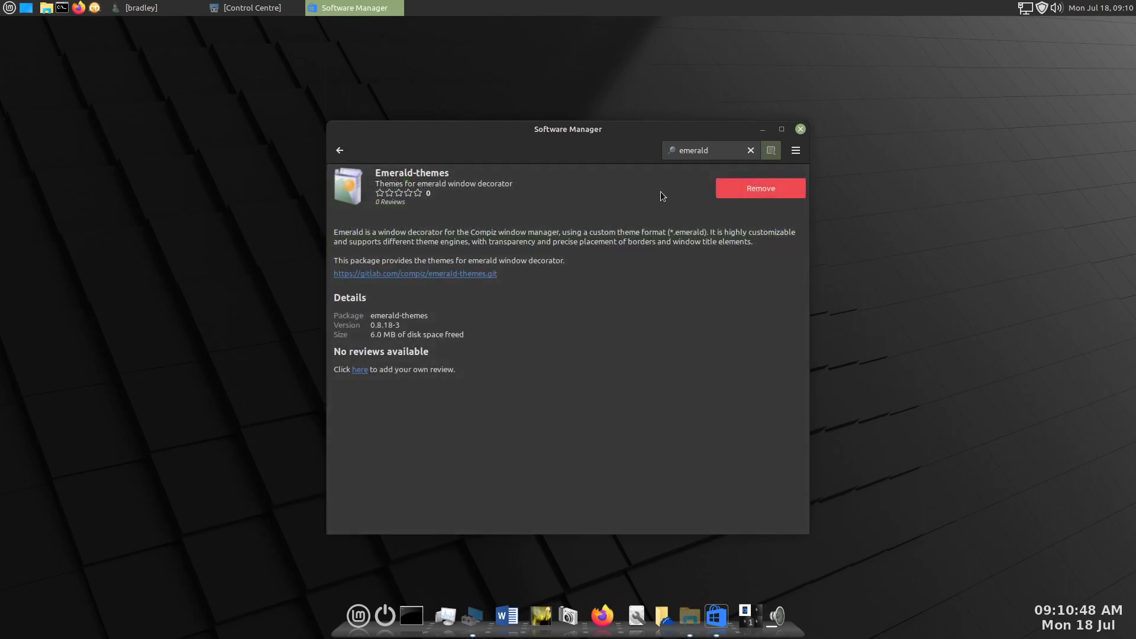
- Remove the Emerald-themes package, authenticating with the account password, and close Software Manager
left_click(734, 185)
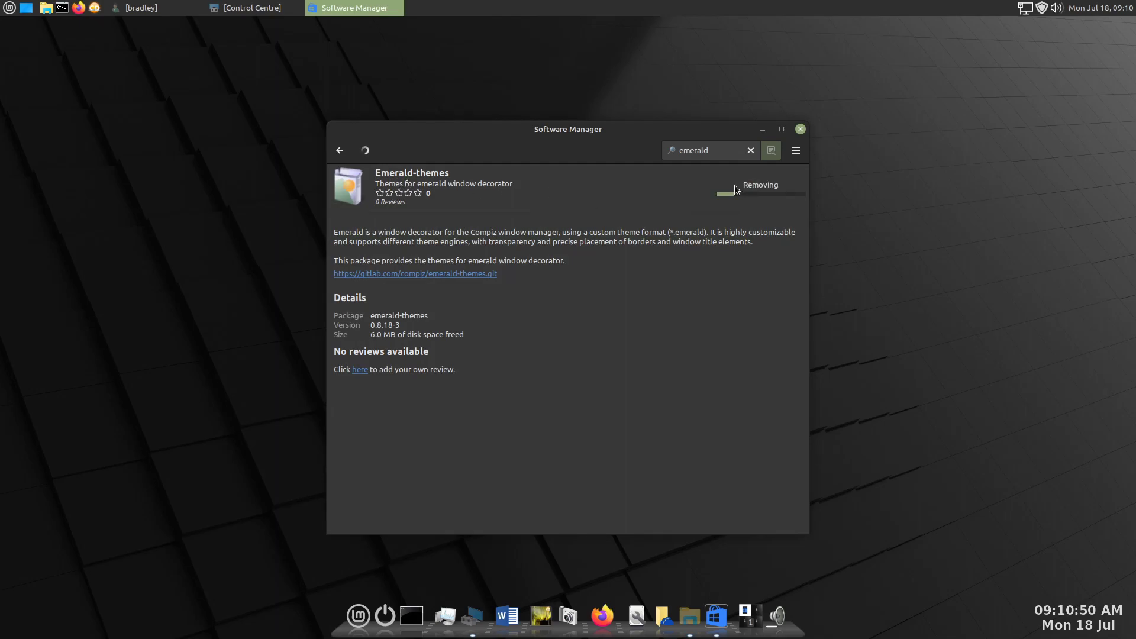
type("****")
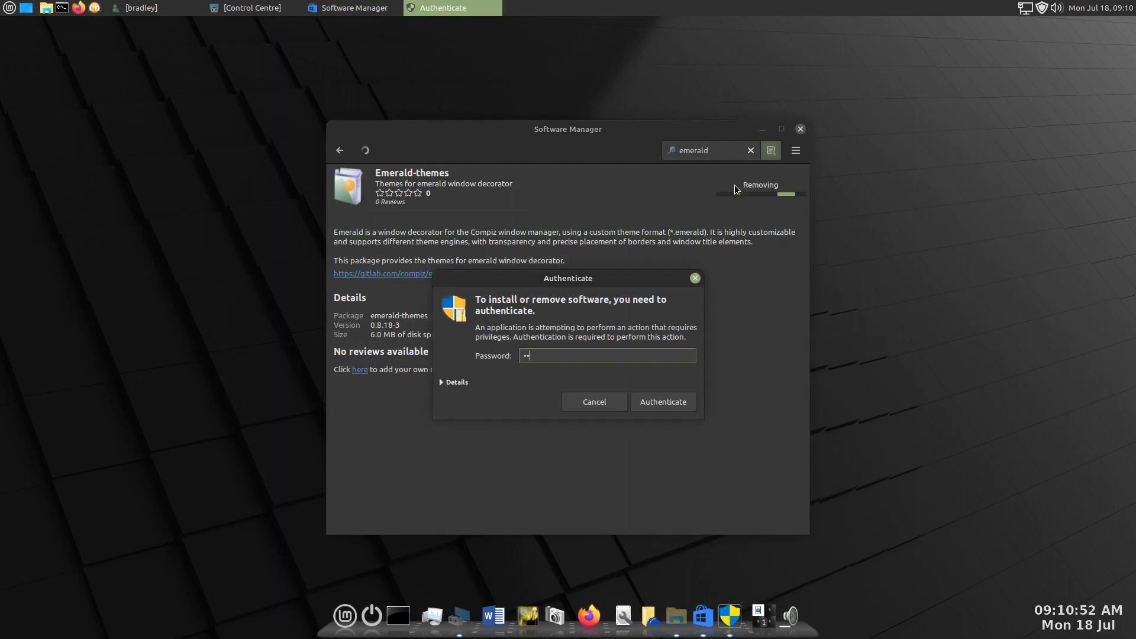
key("Return")
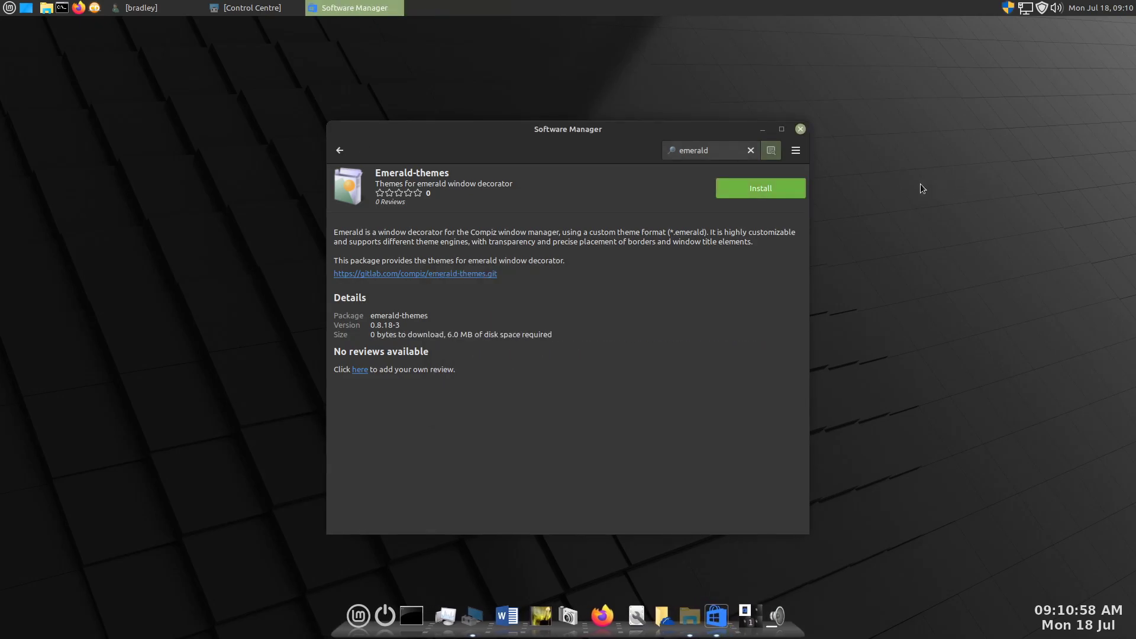
left_click(340, 151)
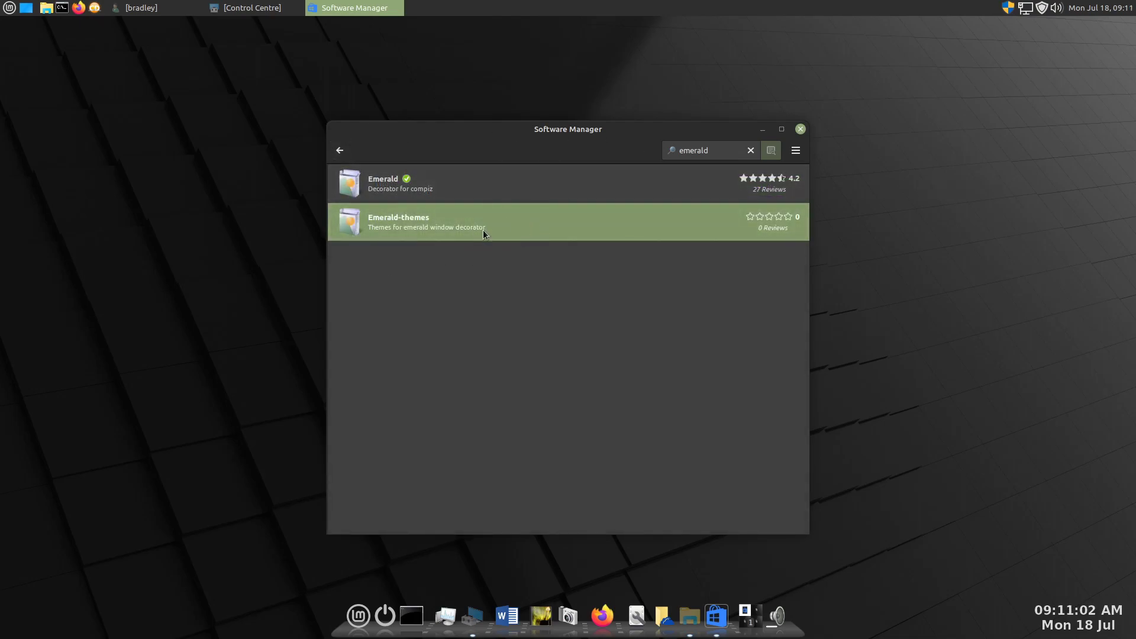
left_click(800, 129)
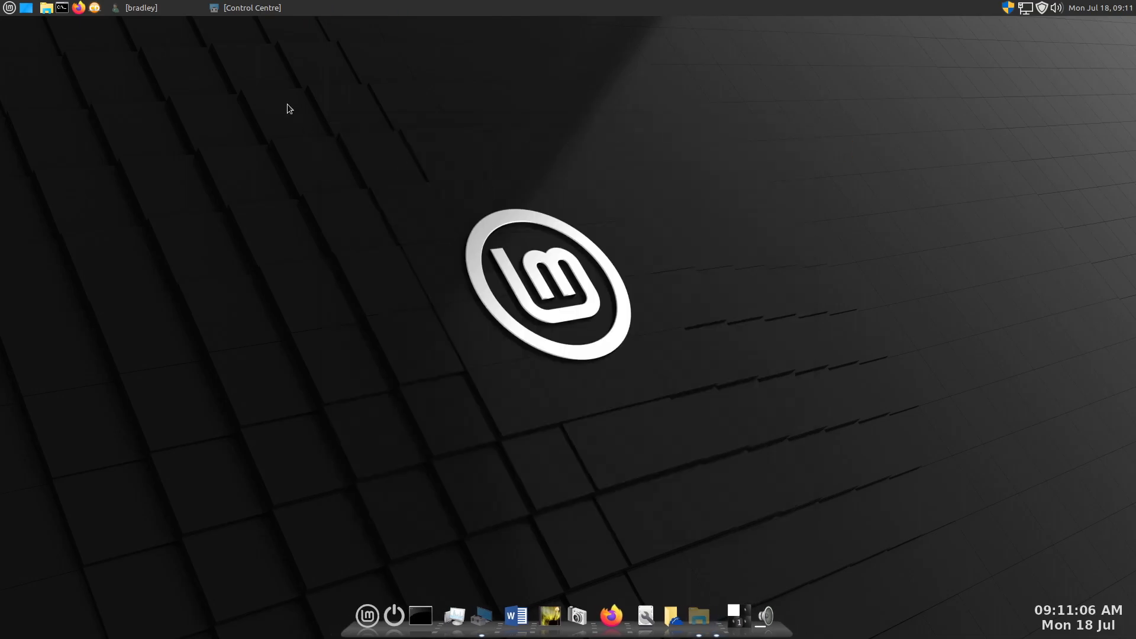
- Open Emerald Theme Manager from the Control Centre and select the Emerald Shiki-Colors Qogir Buttons 170722 theme
left_click(254, 9)
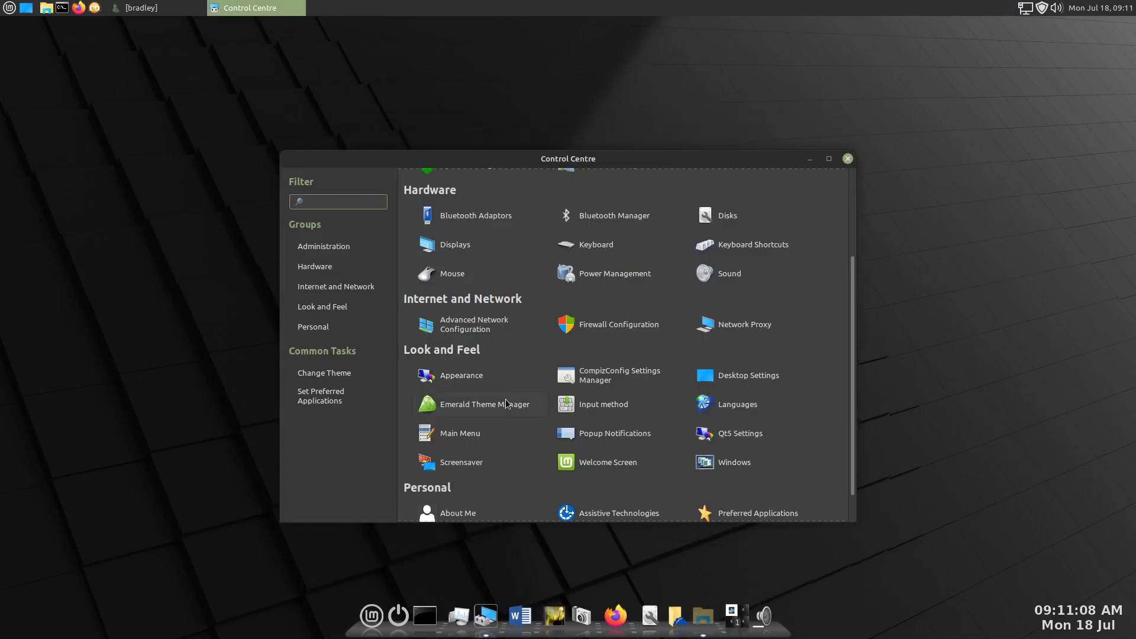
left_click(810, 158)
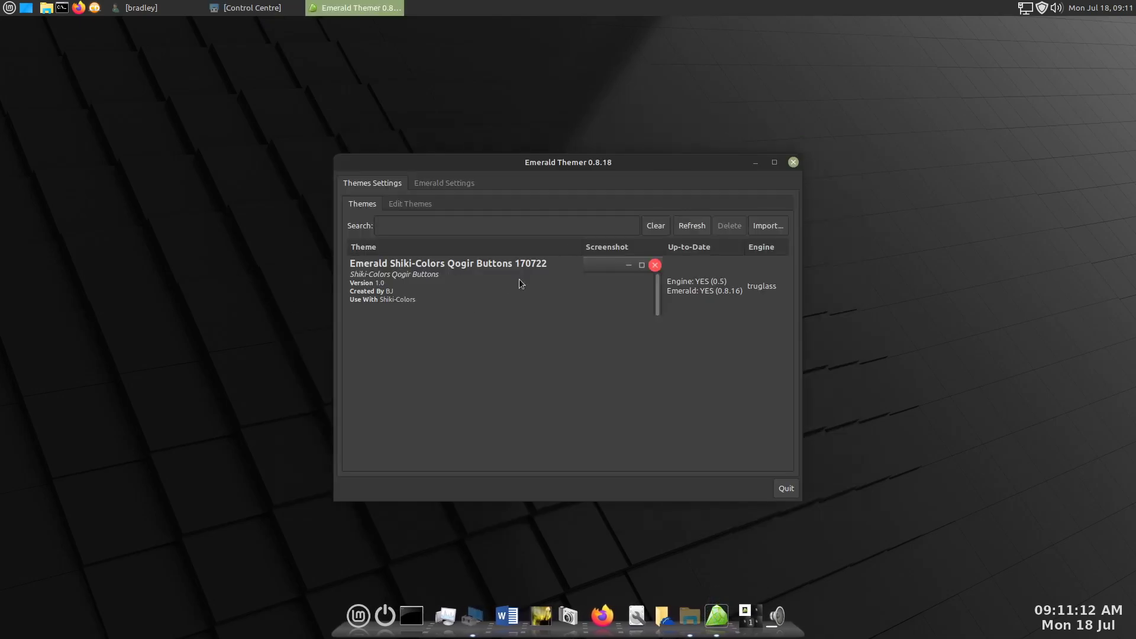
left_click(475, 282)
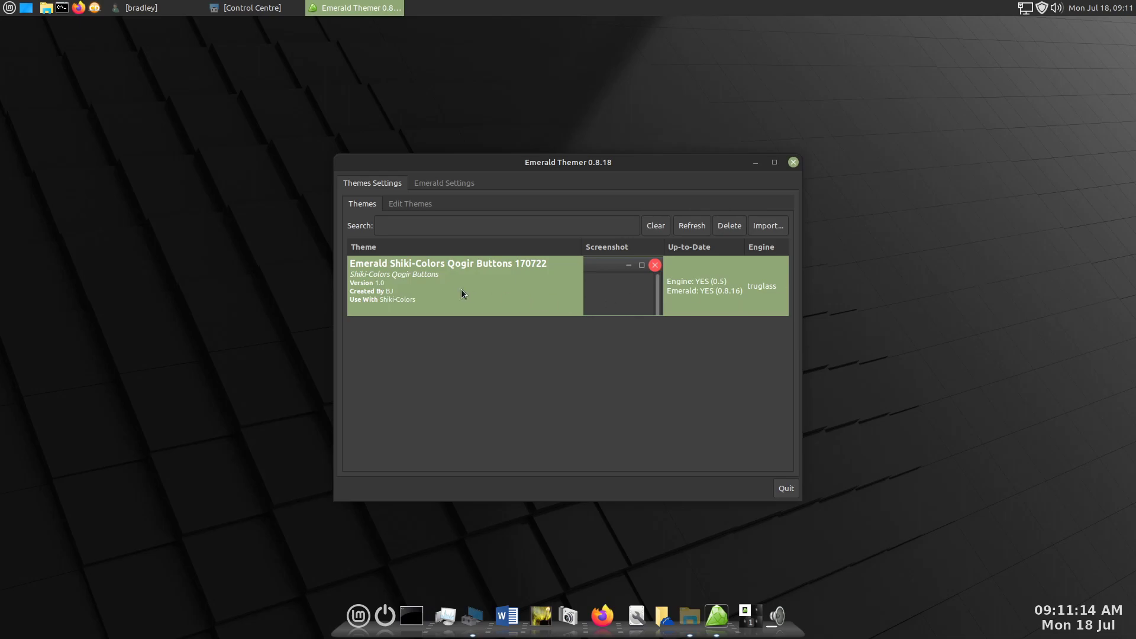
- Turn off button tooltips, button fade and button fade pulse in the Emerald settings
left_click(443, 185)
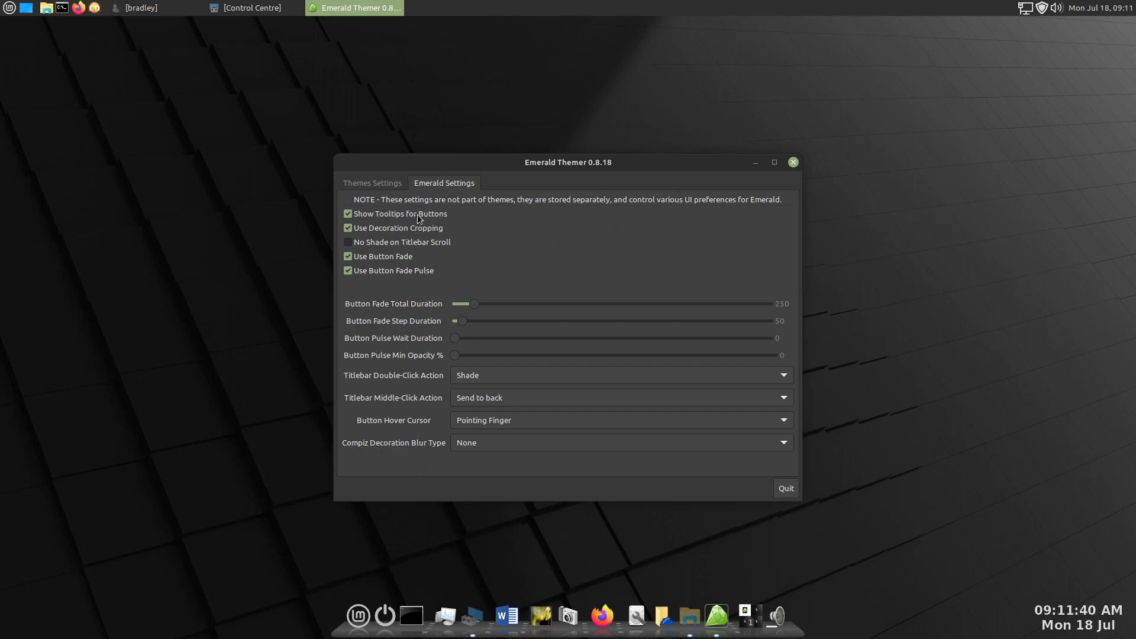
left_click(367, 216)
left_click(377, 273)
- Set Emerald's button hover cursor to Normal and the titlebar double-click action to Maximize/Restore, and quit Emerald Themer
left_click(531, 416)
left_click(510, 404)
left_click(511, 375)
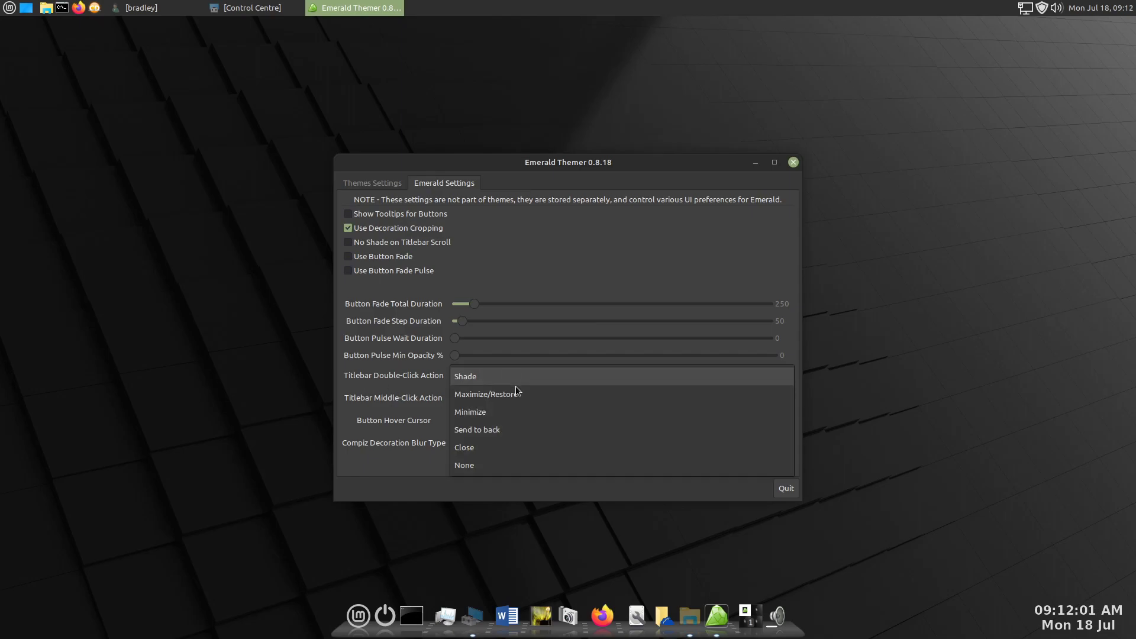
left_click(523, 395)
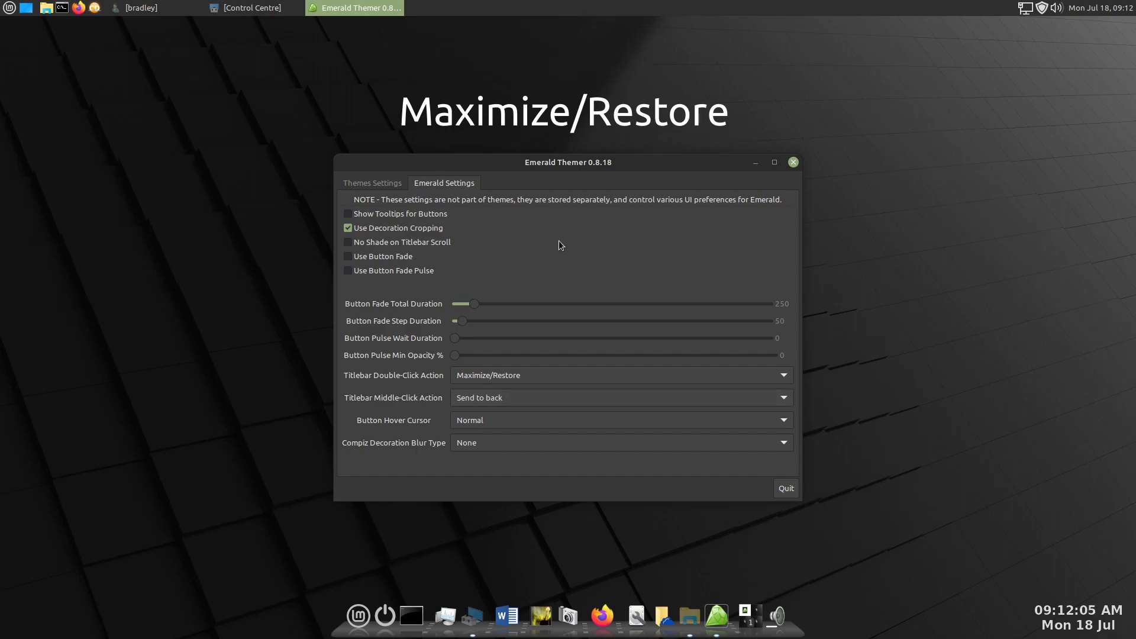
left_click(356, 187)
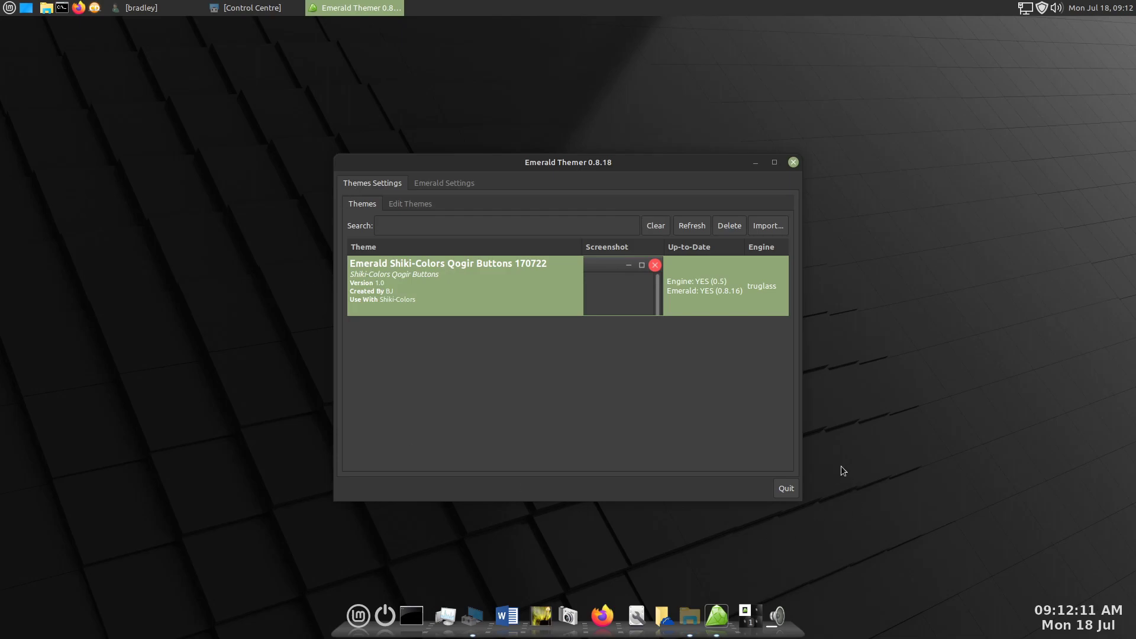
left_click(786, 489)
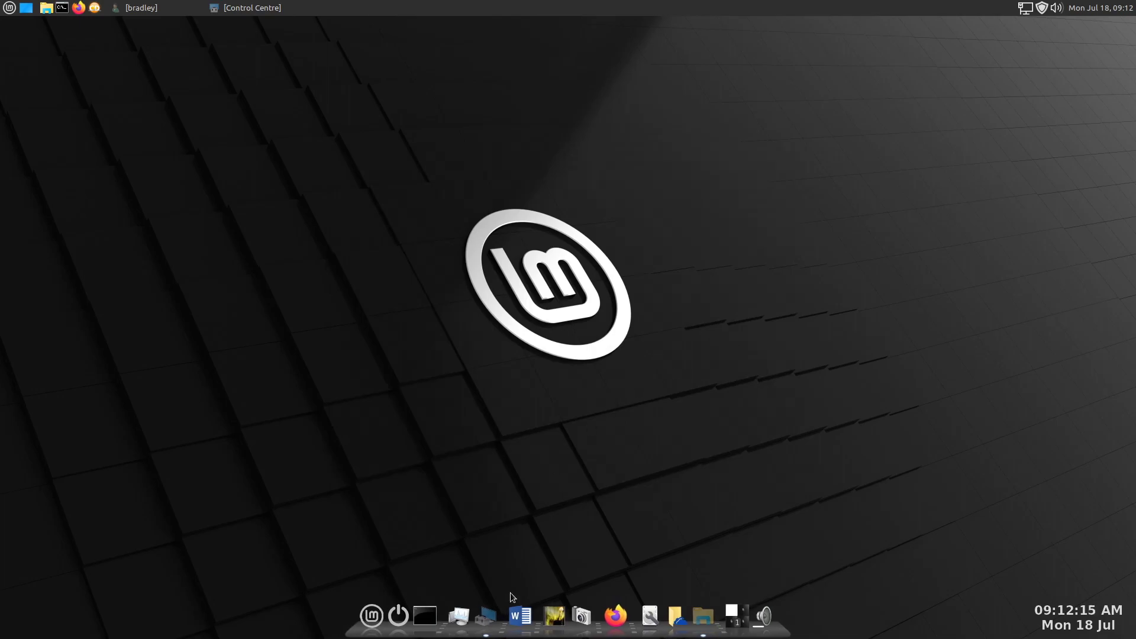
- Open Desktop Settings from the Control Centre and change the window manager to Compiz
left_click(485, 615)
left_click_drag(749, 167, 796, 73)
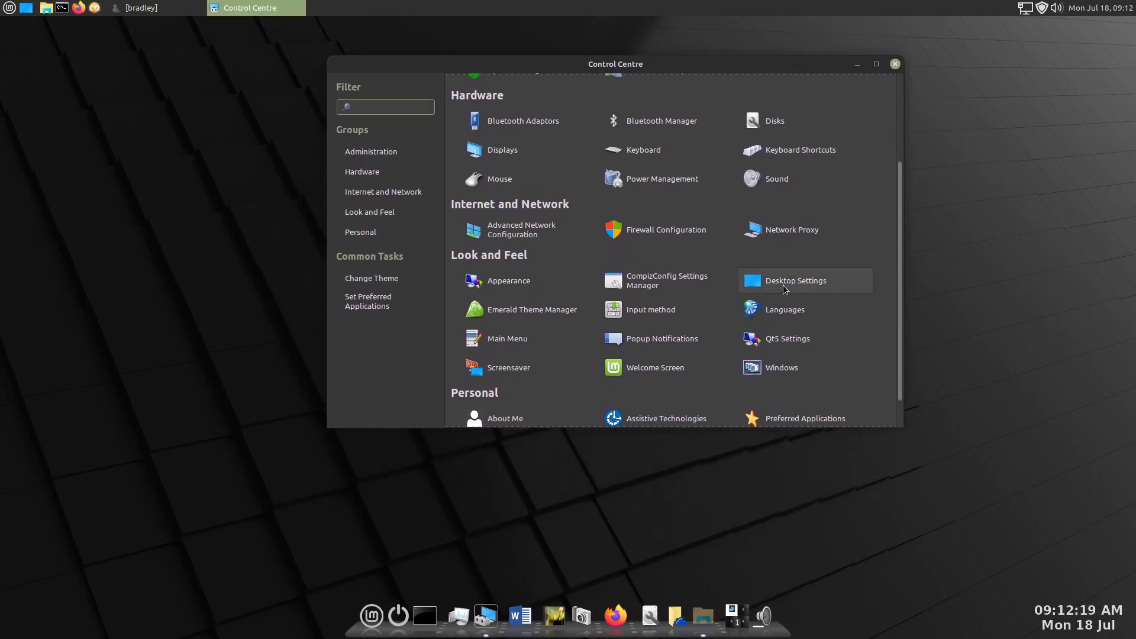
left_click(849, 282)
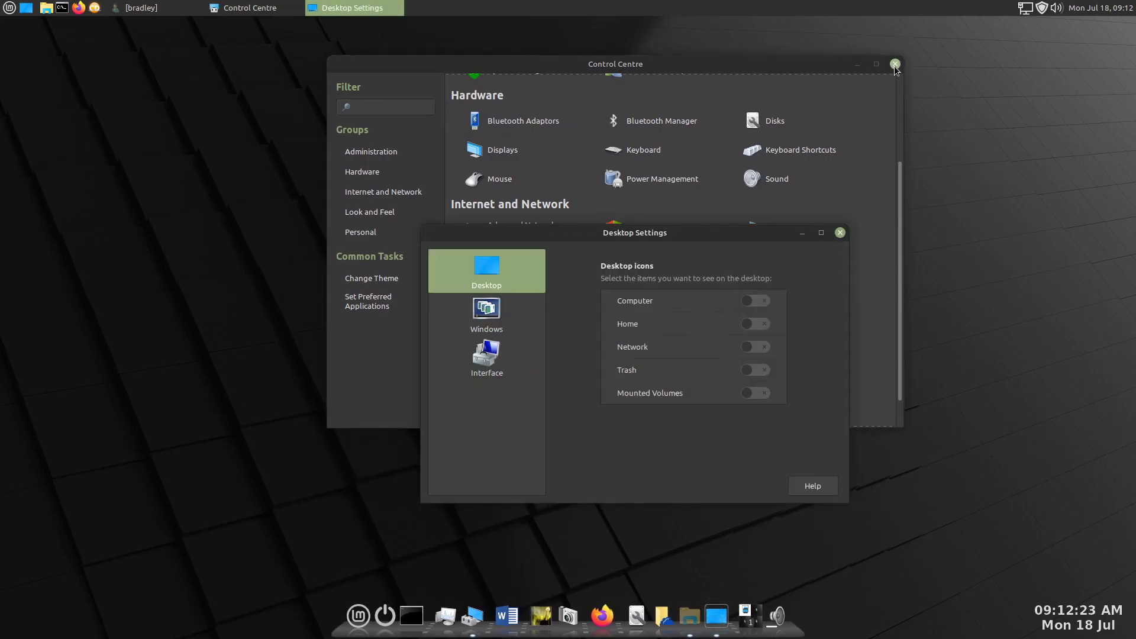
left_click(856, 65)
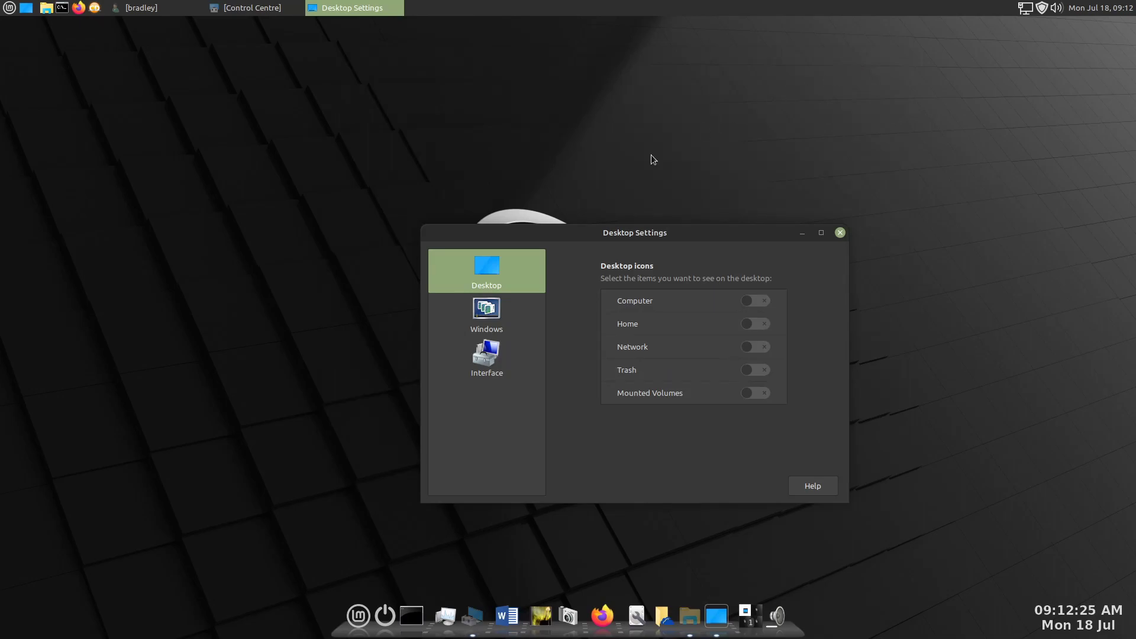
left_click(485, 318)
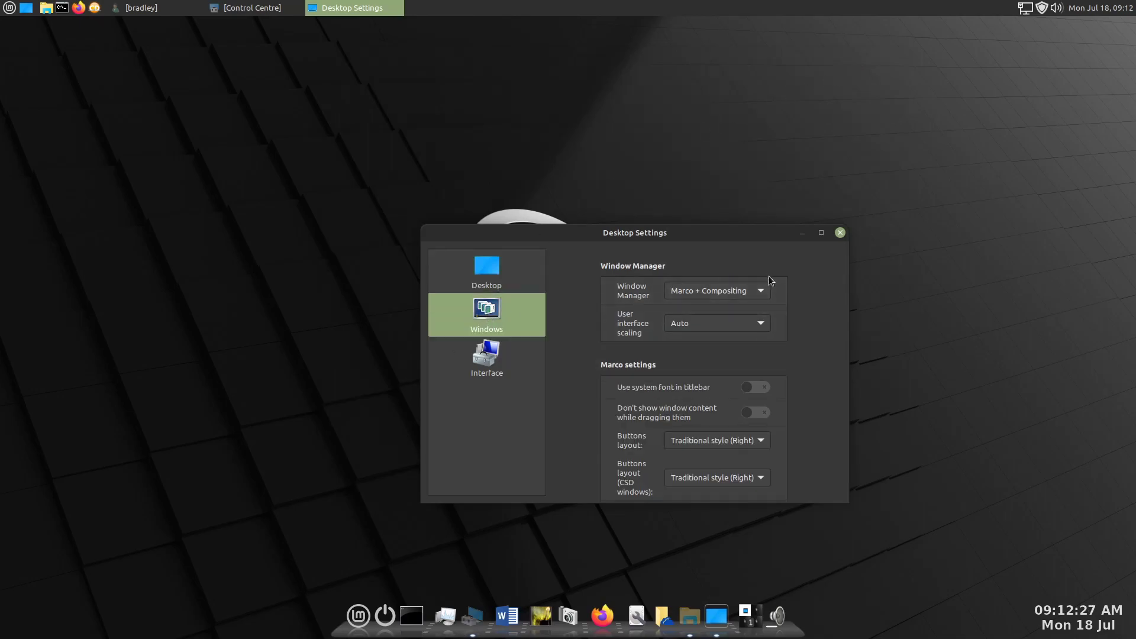
left_click(759, 291)
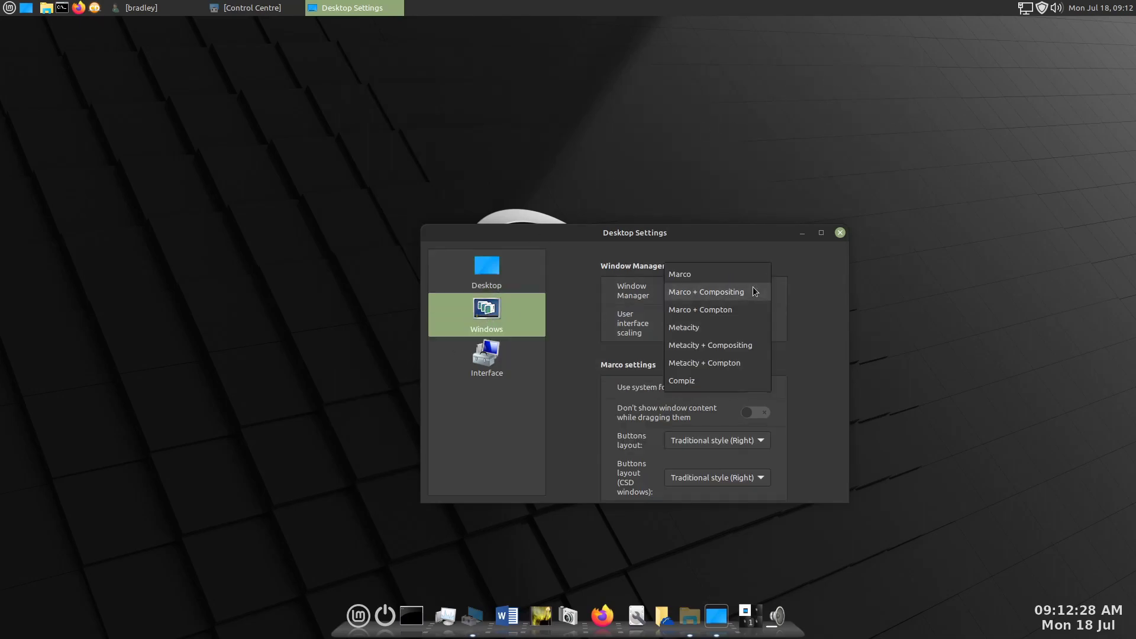
left_click(704, 381)
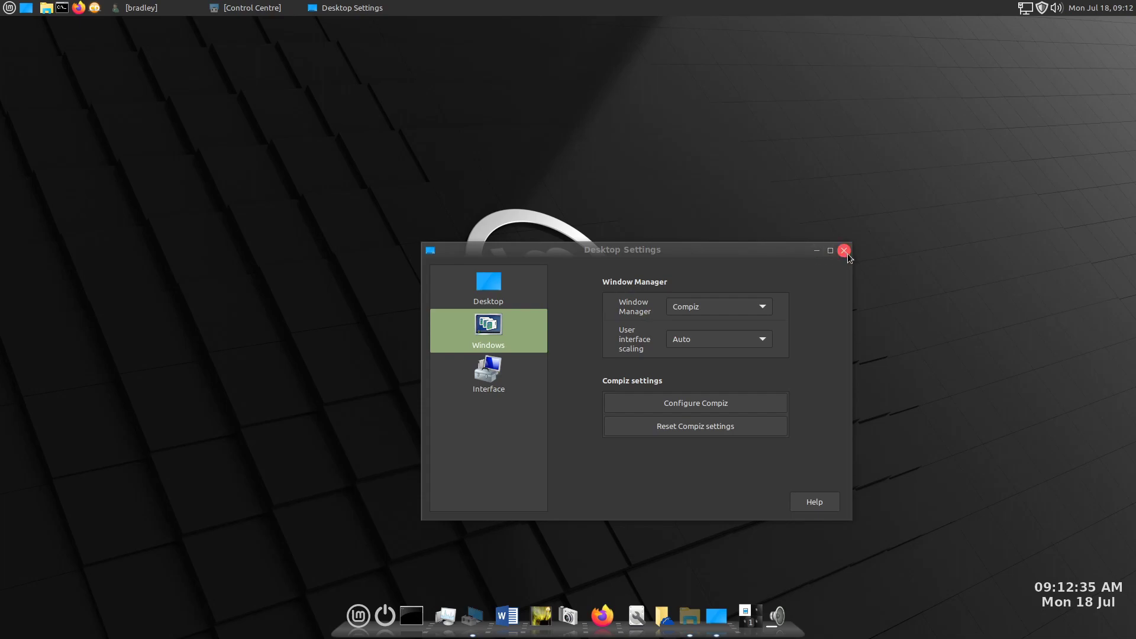
- Move the Desktop Settings window aside to check its Emerald decoration, and close it
left_click_drag(757, 250, 865, 100)
left_click(1010, 89)
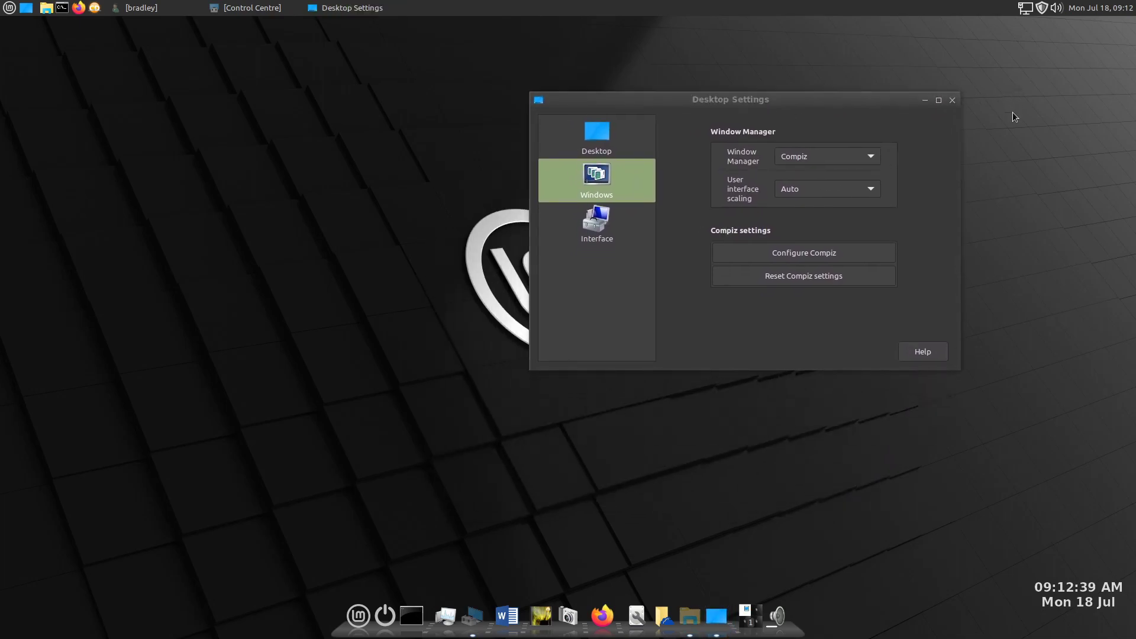
left_click(953, 100)
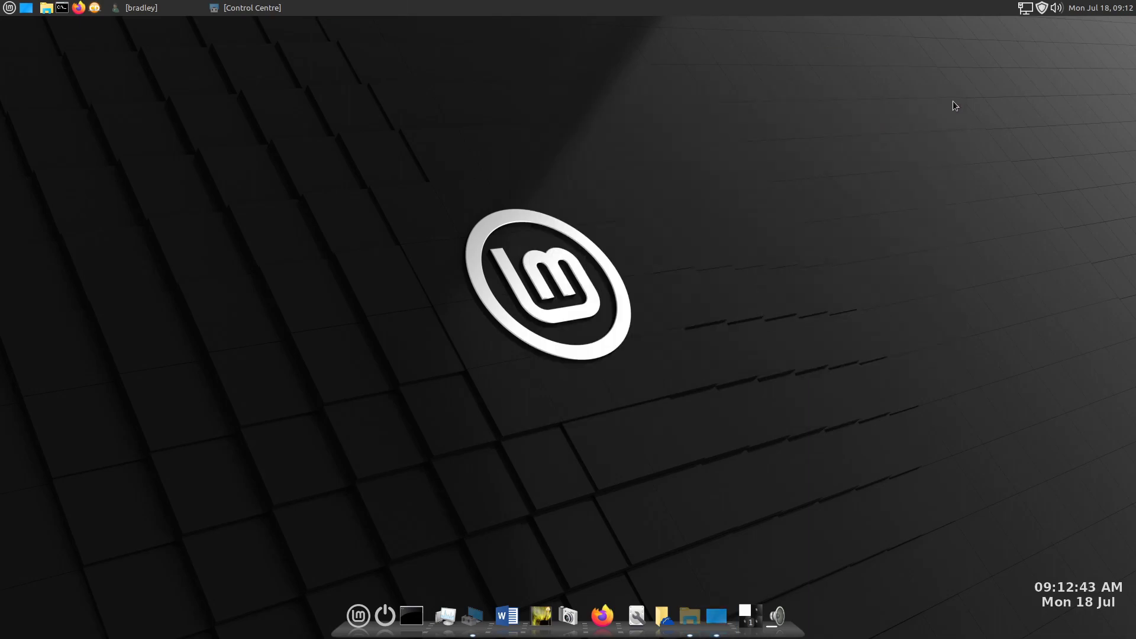
- Bring up the home folder window, view all workspaces with Compiz Expo and return to the first workspace
left_click(703, 616)
left_click_drag(722, 167, 707, 111)
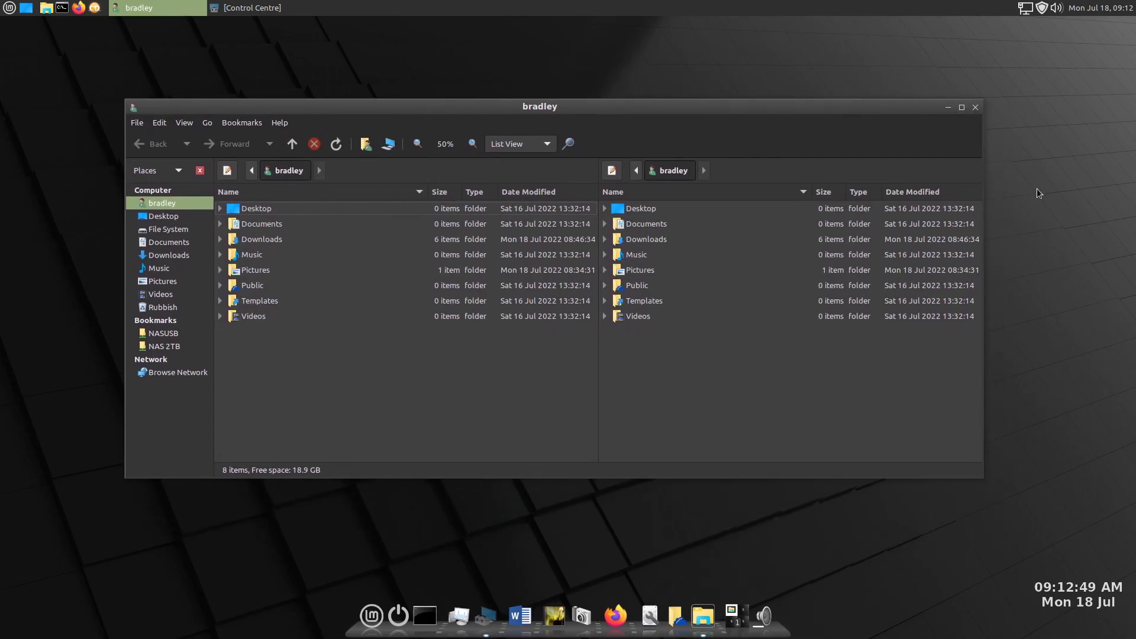
left_click_drag(1041, 355, 875, 461)
key("super+e")
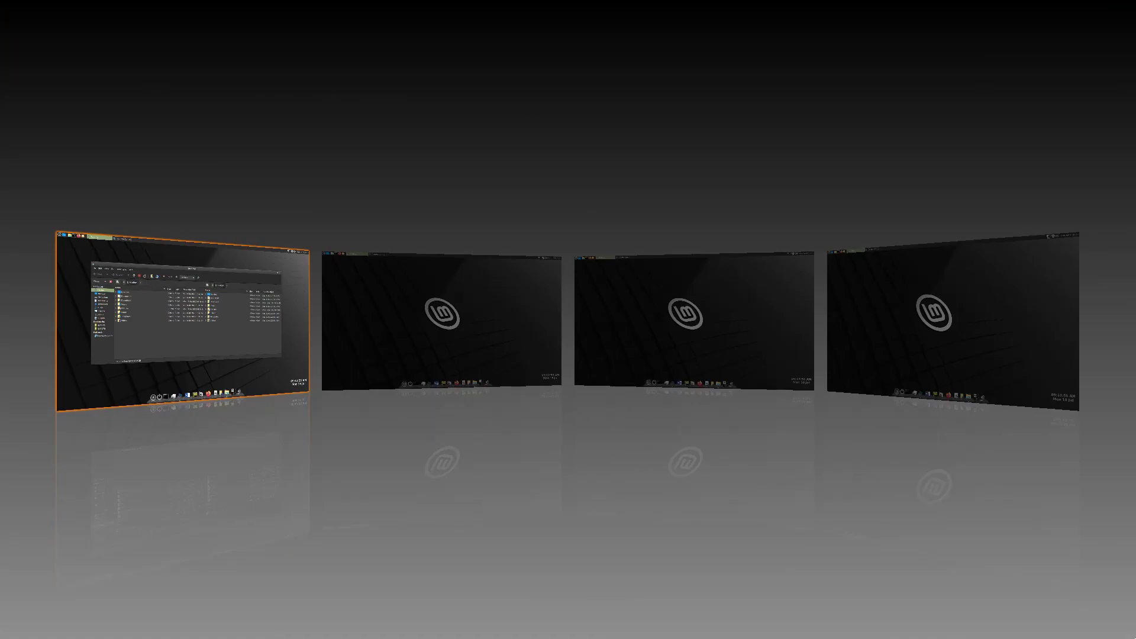
left_click(210, 336)
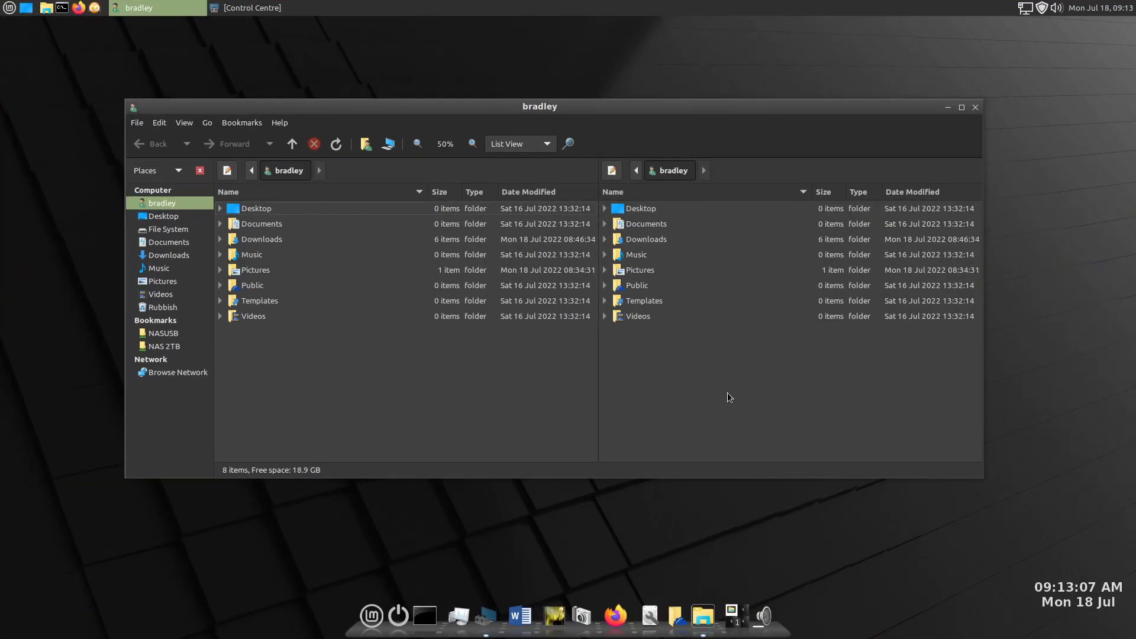
- Move the desktop clock closer to the lower-right corner of the desktop, and minimise the home folder window
mouse_move(1063, 589)
left_click_drag(1063, 589, 1066, 613)
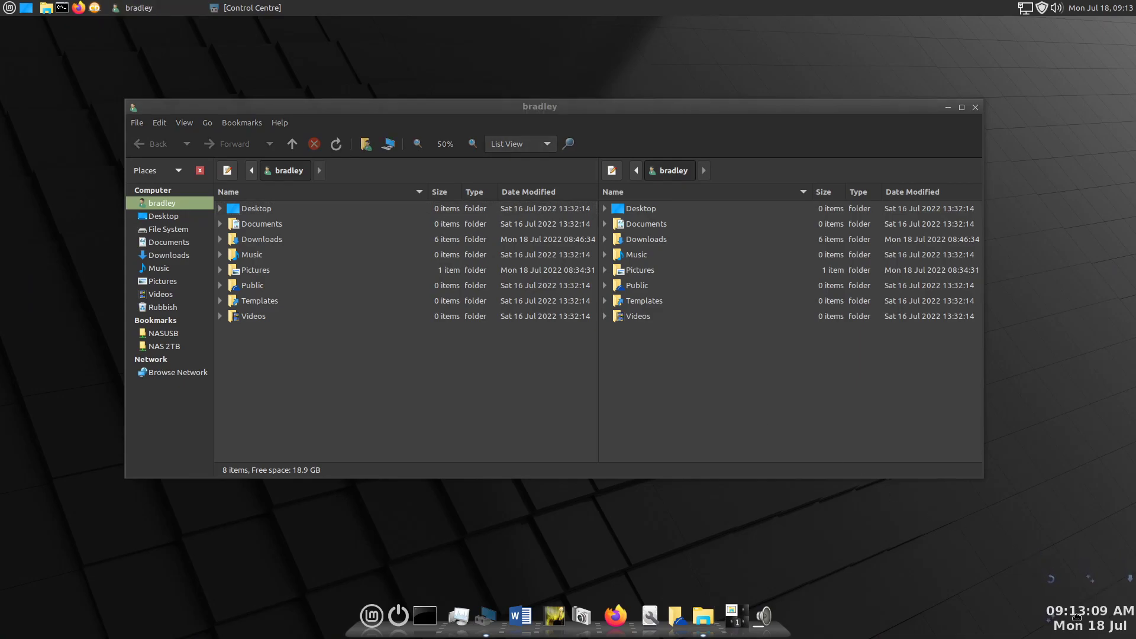
left_click(719, 387)
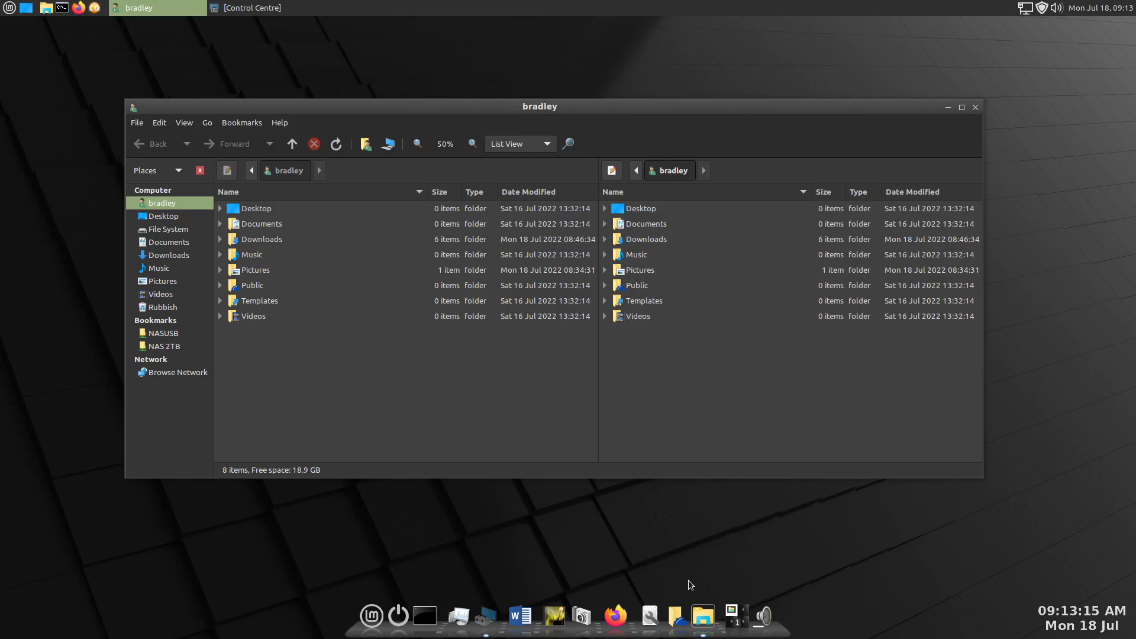
left_click(704, 613)
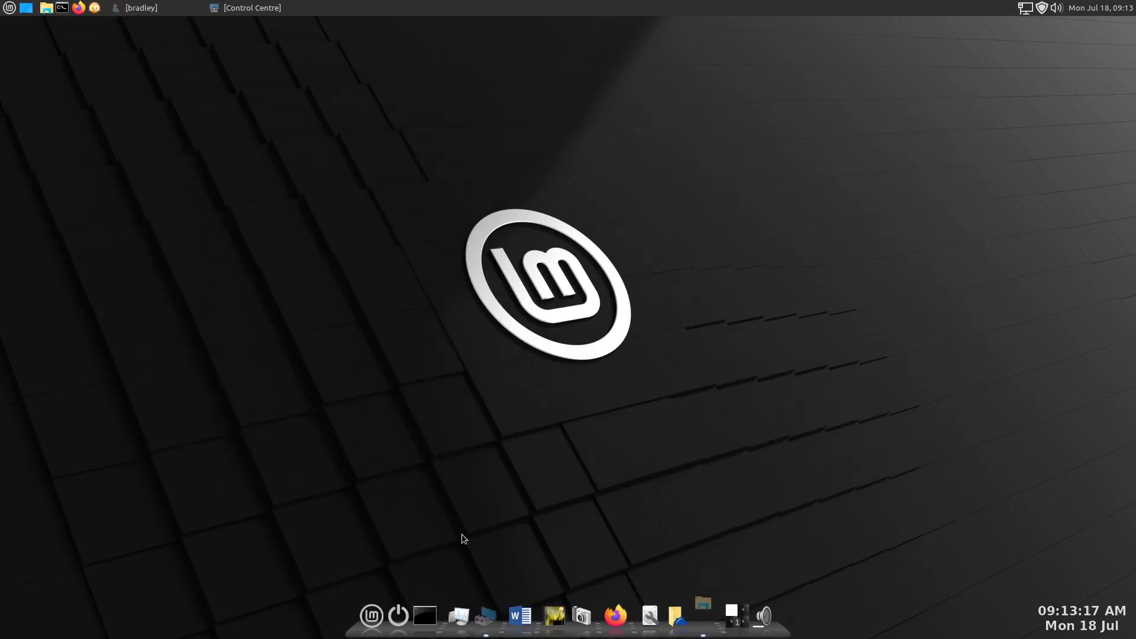
- Add nature-landscape2.jpg from Pictures as the desktop background in Appearance Preferences, and close the preferences
left_click(480, 605)
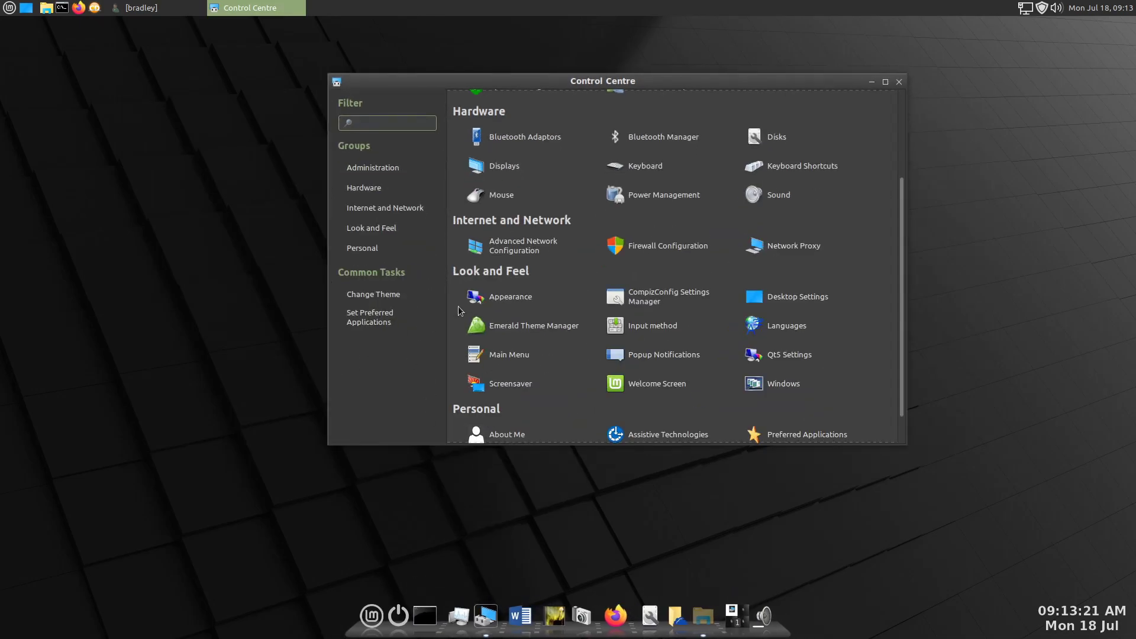
left_click(521, 295)
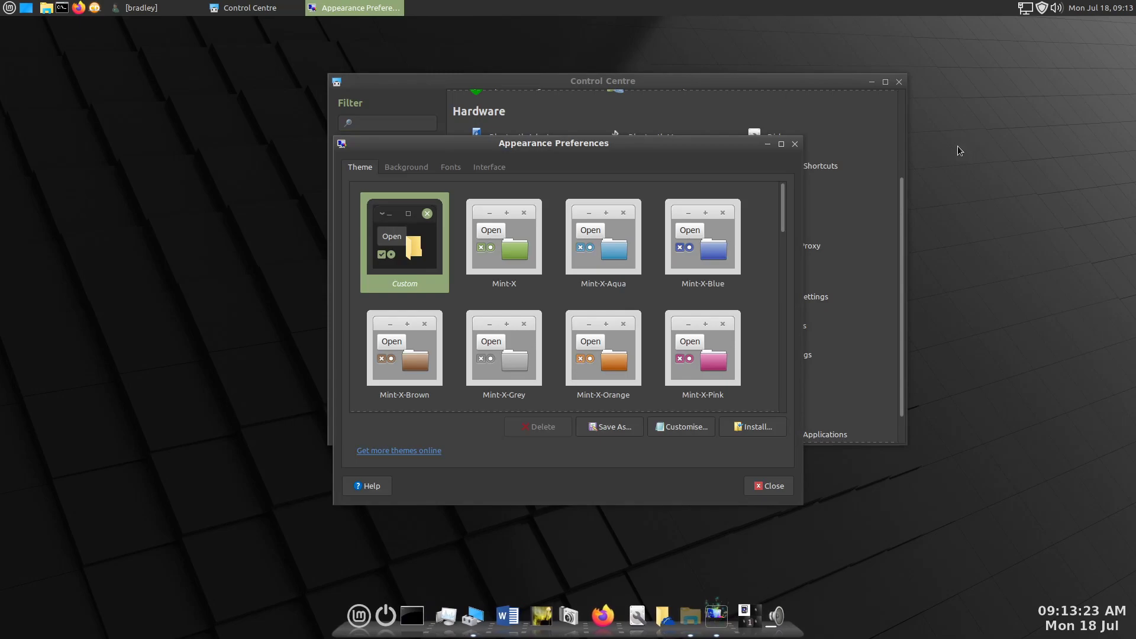
left_click(411, 167)
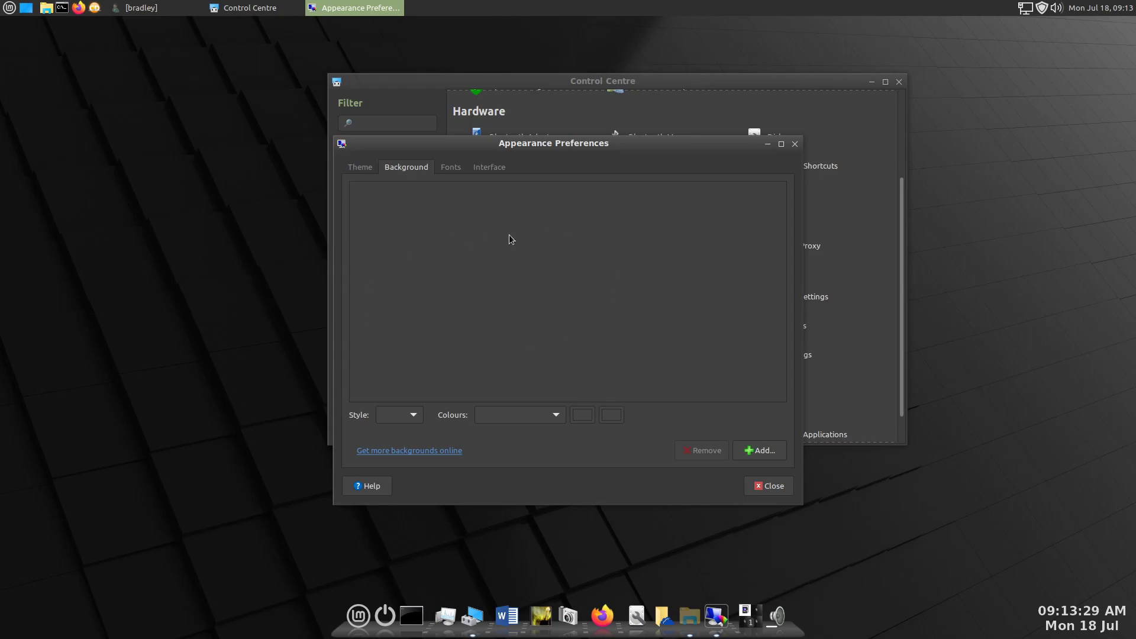
left_click(870, 83)
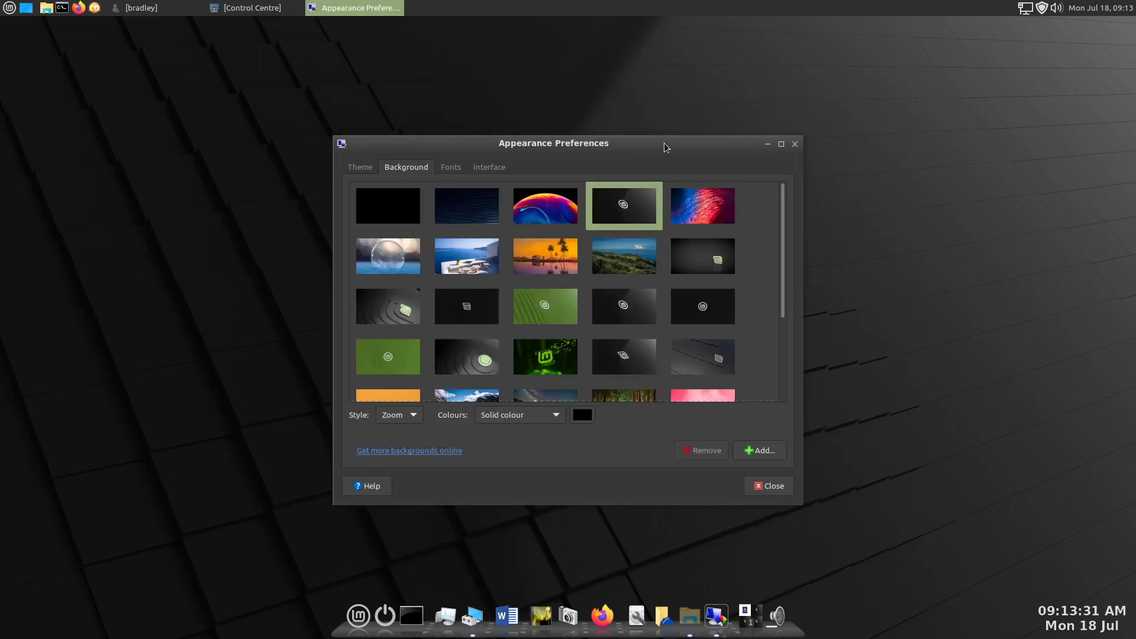
left_click(760, 450)
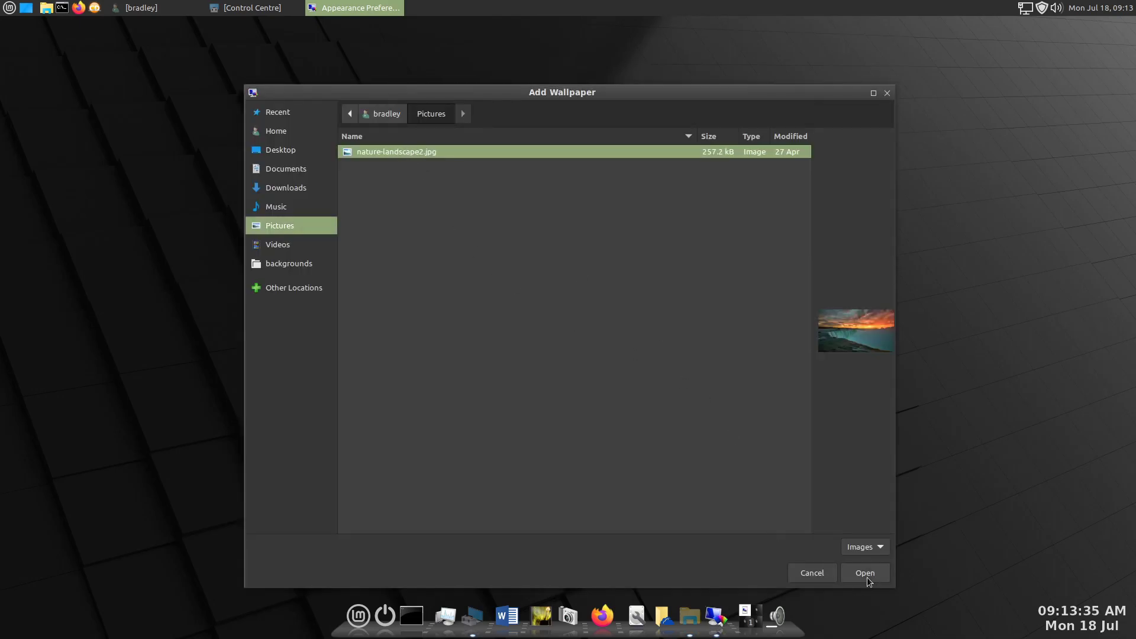
left_click(865, 572)
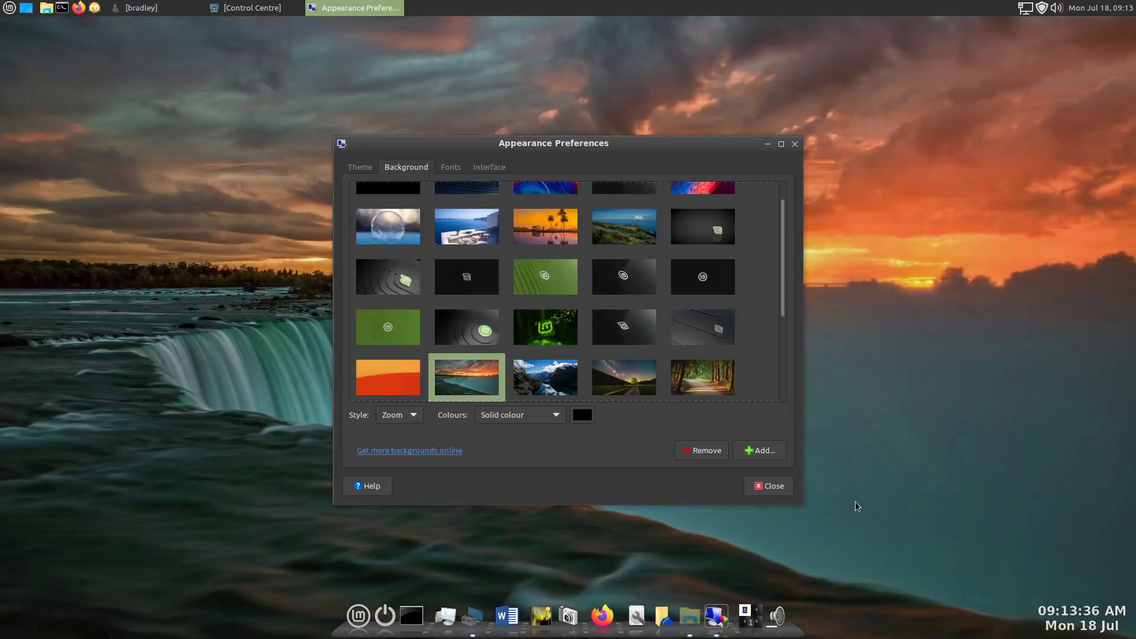
left_click(771, 486)
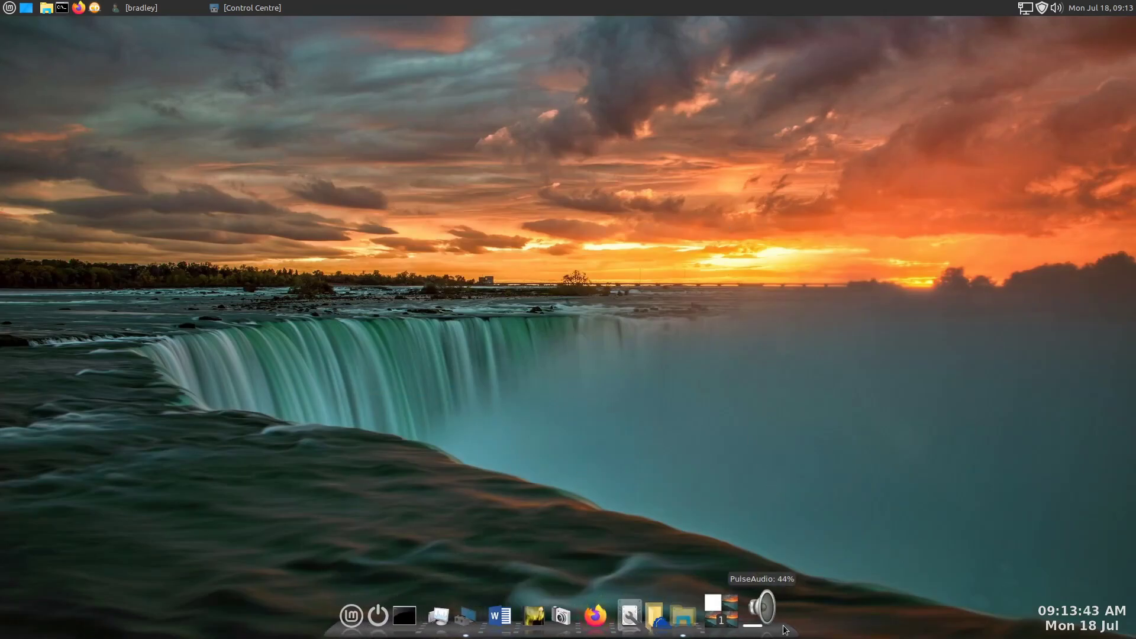
left_click_drag(852, 170, 503, 260)
left_click_drag(713, 320, 728, 336)
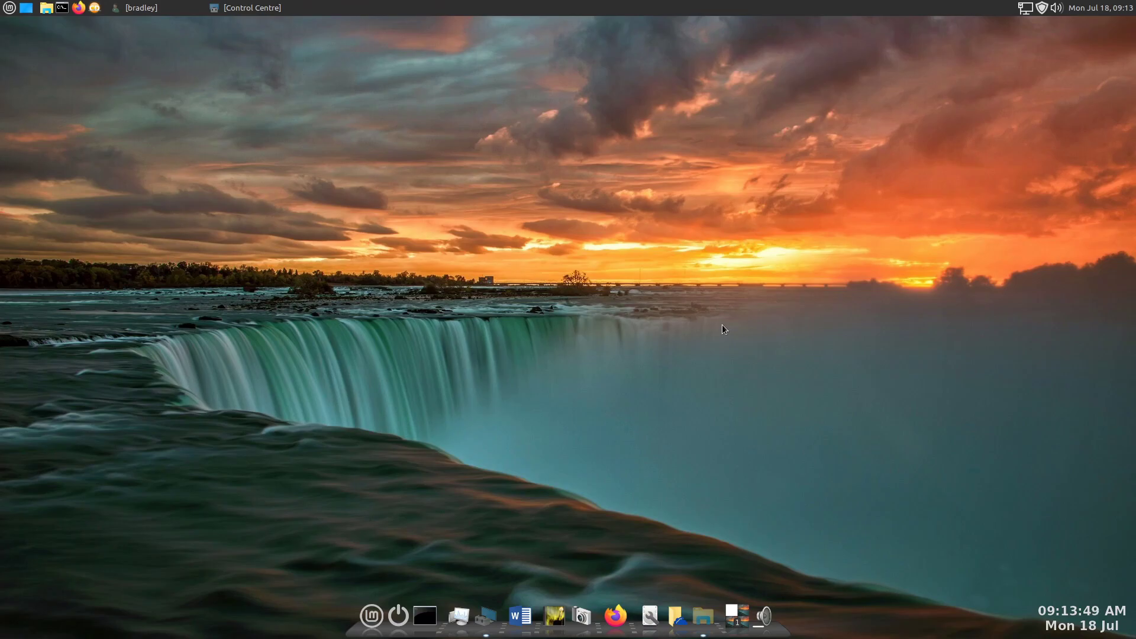
- Open the Cairo Colour text file from the home folder's Downloads, minimise the folder window and move the text window near the panel
left_click(703, 615)
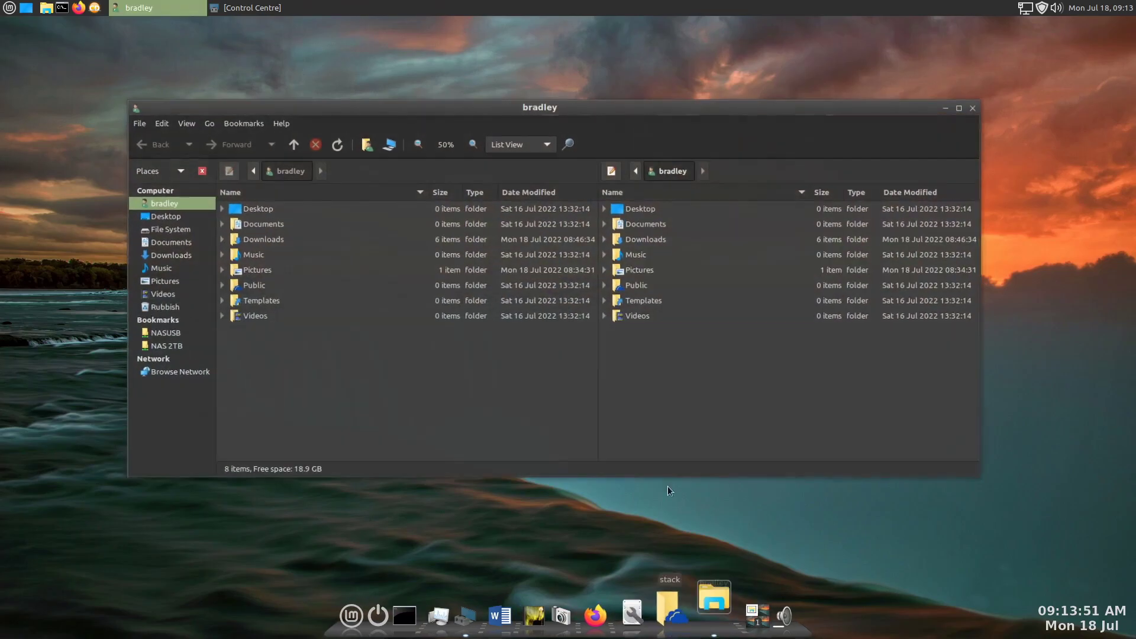
left_click_drag(857, 106, 930, 33)
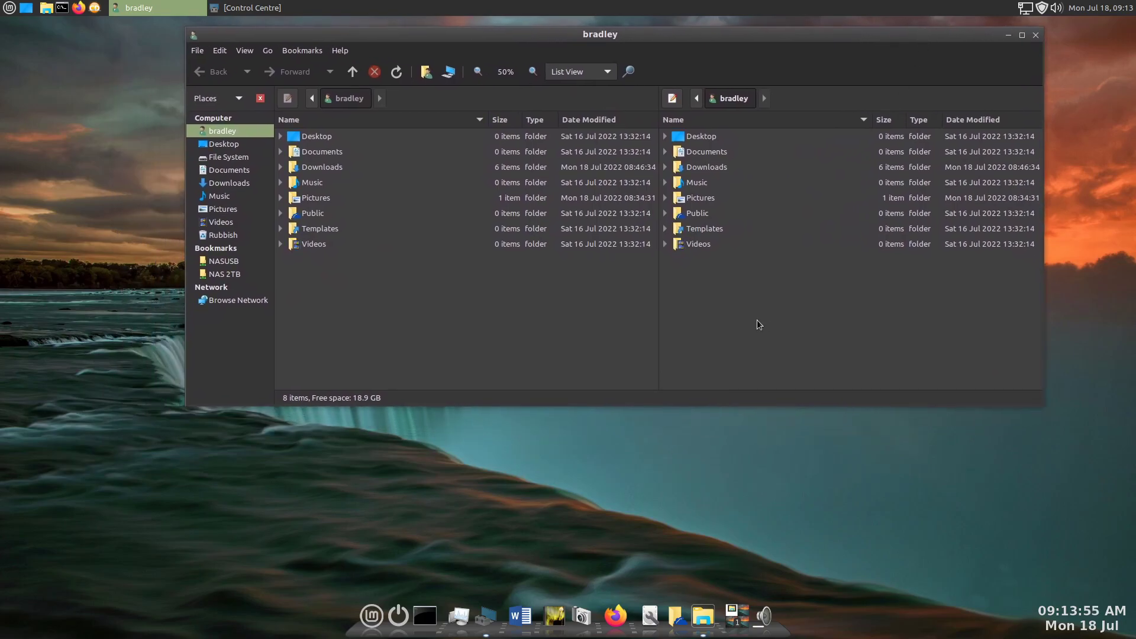
left_click(667, 168)
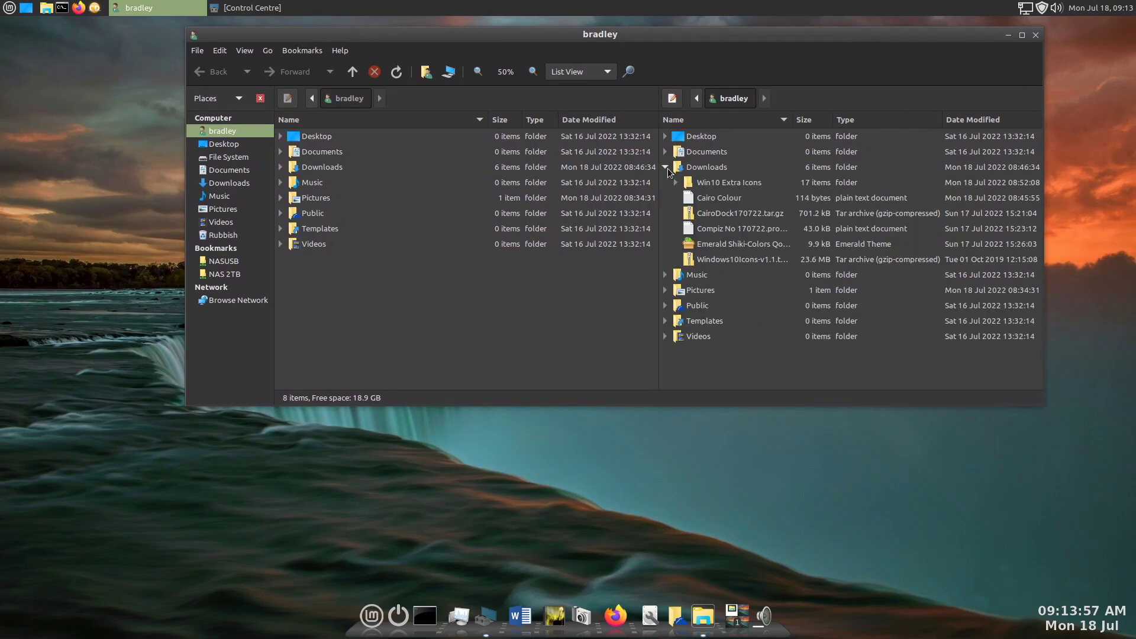
left_click(768, 195)
double_click(746, 200)
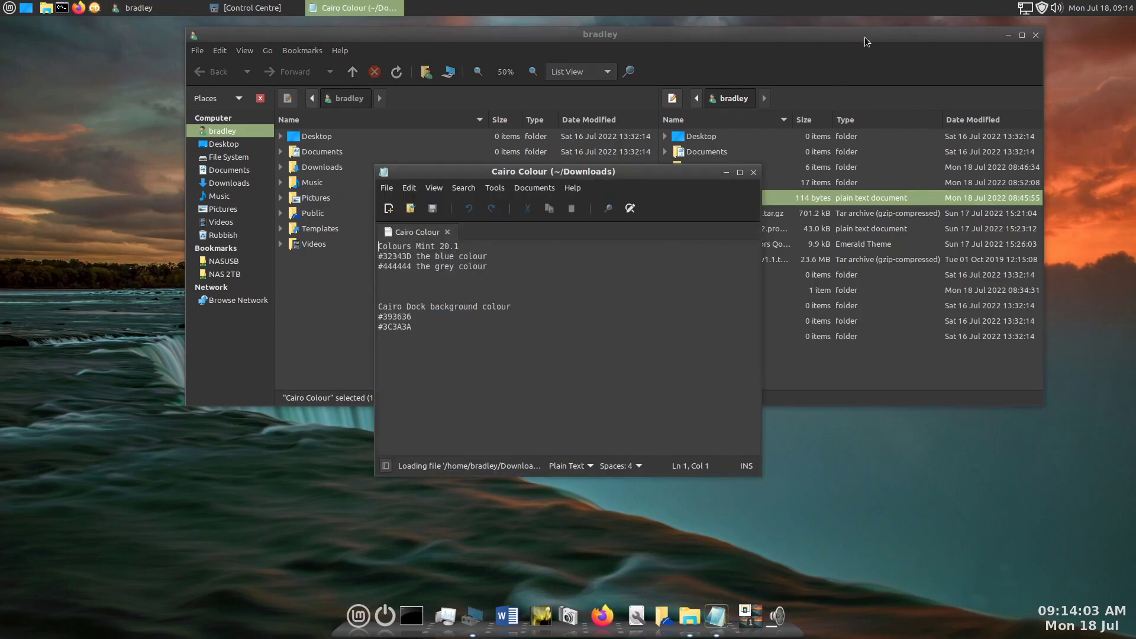
left_click(1007, 36)
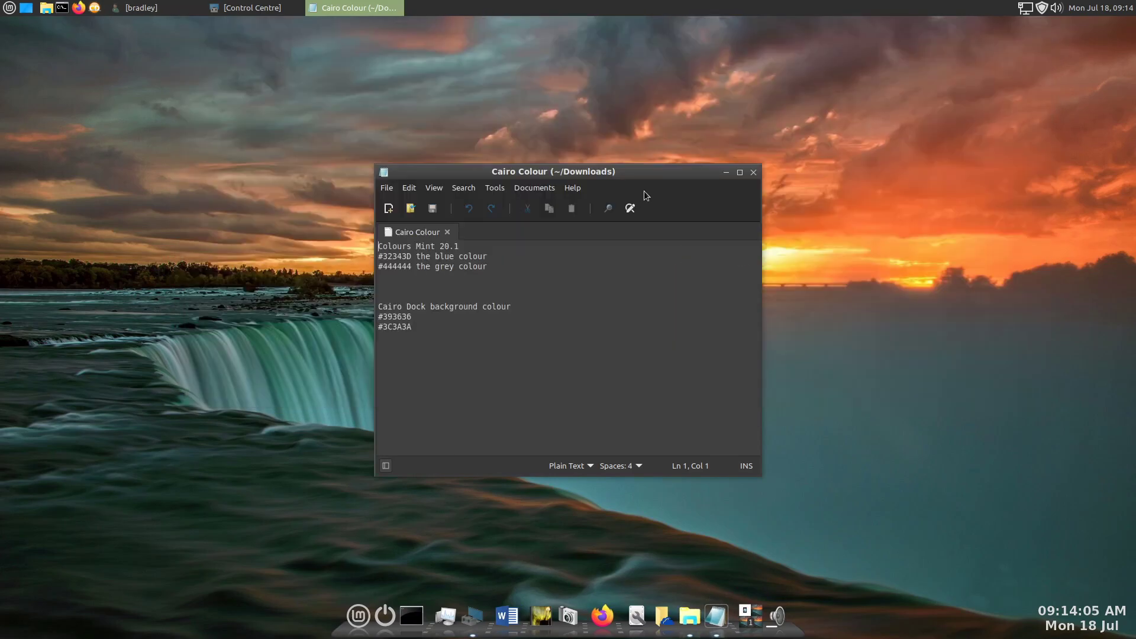
left_click_drag(667, 173, 640, 53)
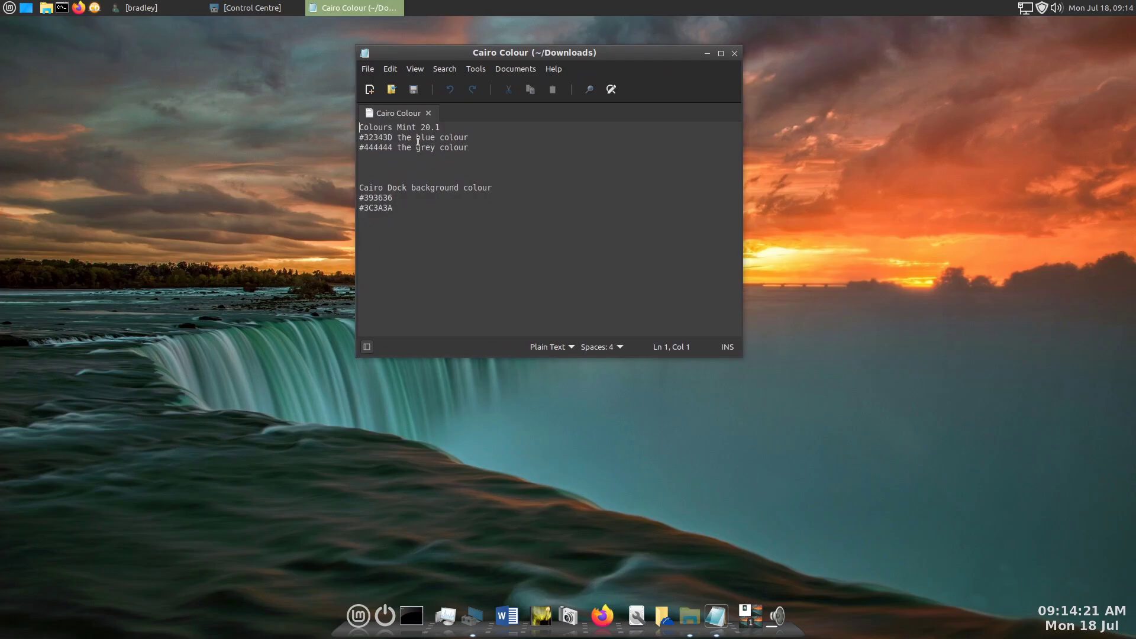
- Bring up the properties of the upper panel, move that window beside the text file and switch the panel background to a solid colour
right_click(921, 9)
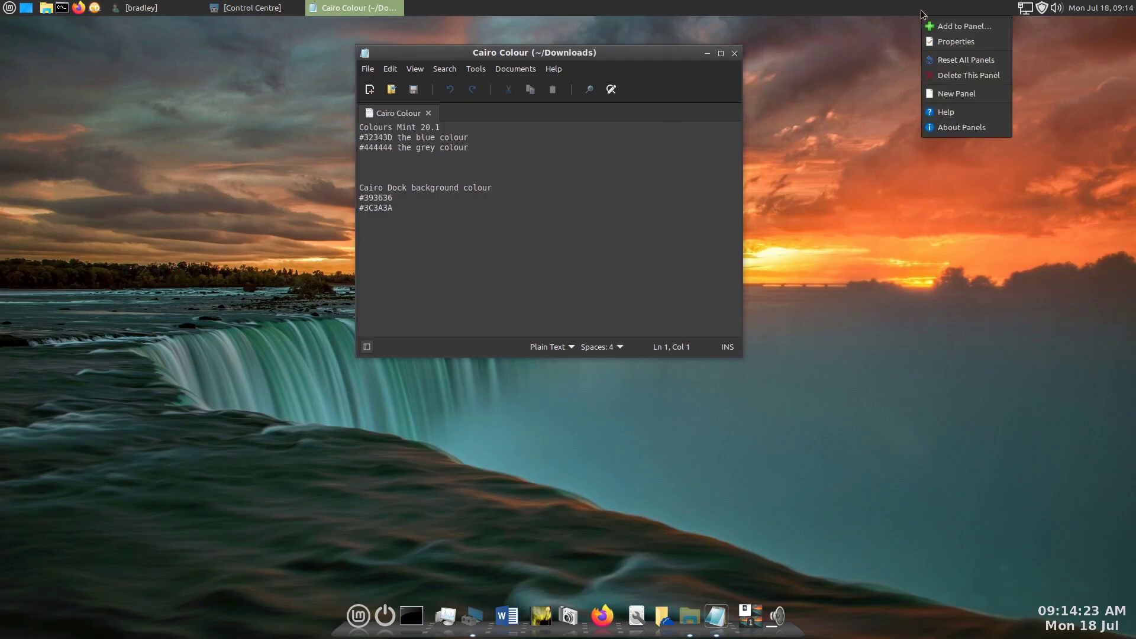
left_click(957, 41)
left_click_drag(591, 240, 911, 112)
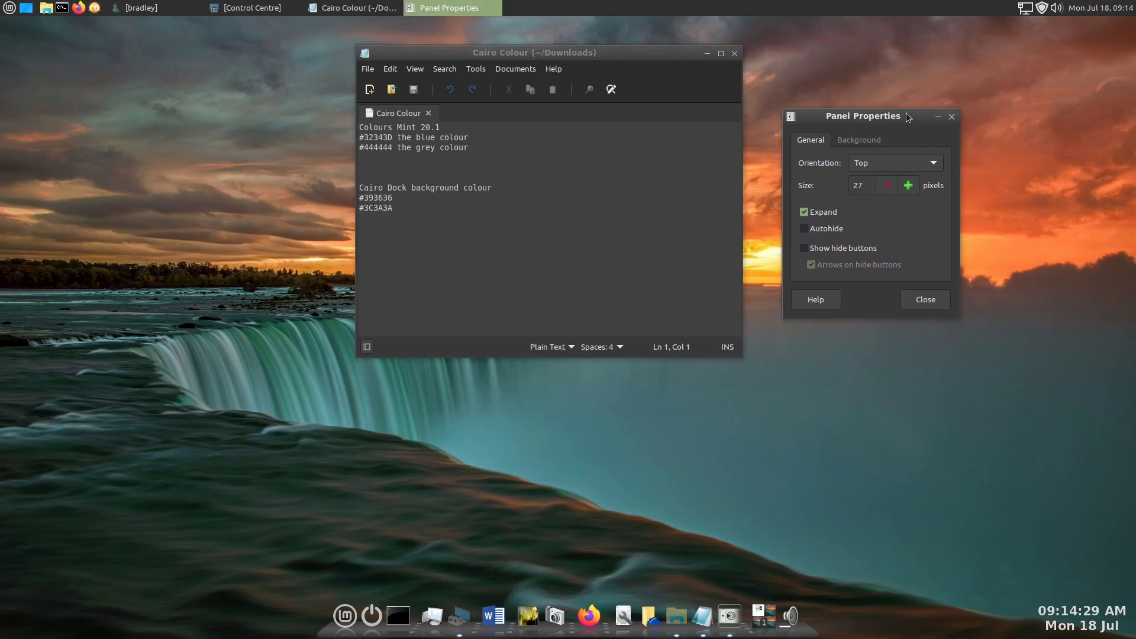
left_click(865, 141)
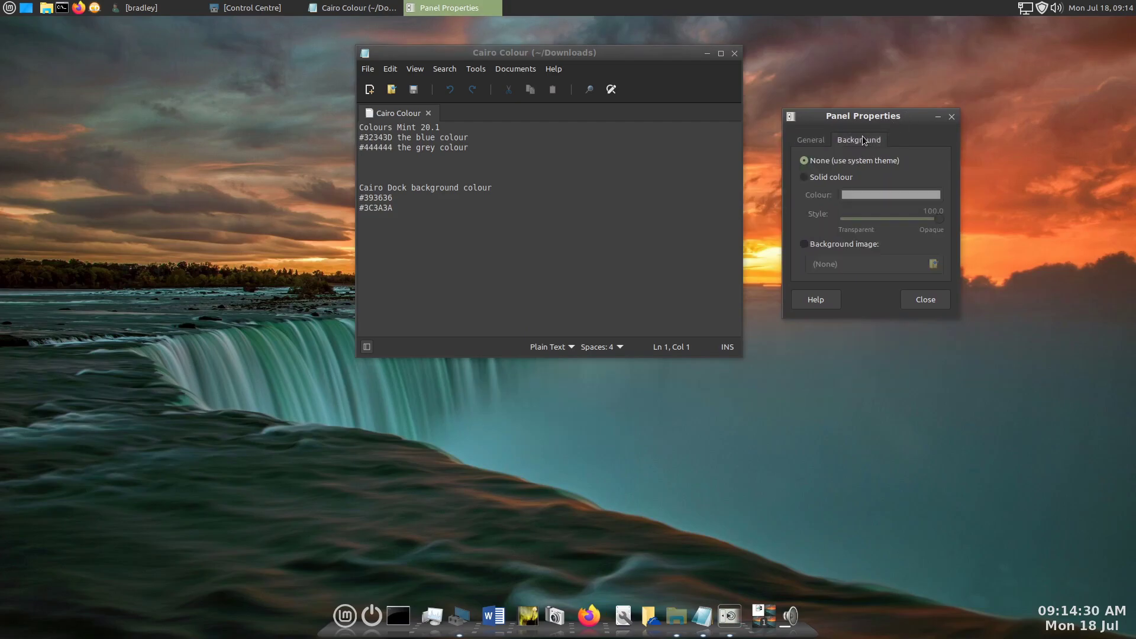
left_click(816, 179)
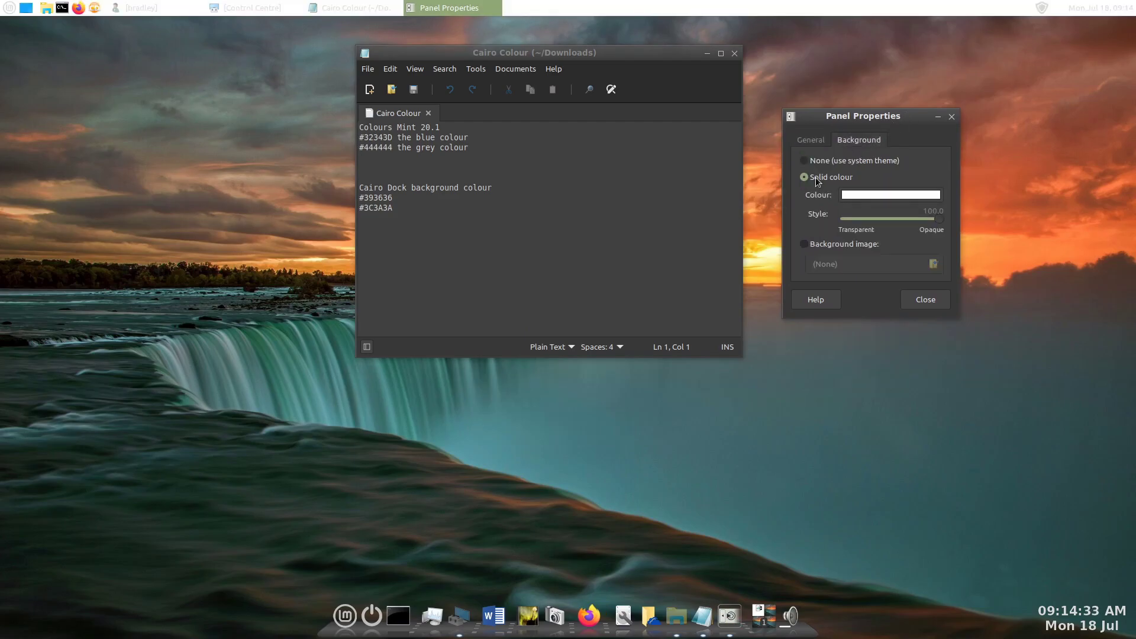
- Set the panel's solid background to the custom colour #444444, copying the grey colour code from the Cairo Colour text file
left_click(897, 195)
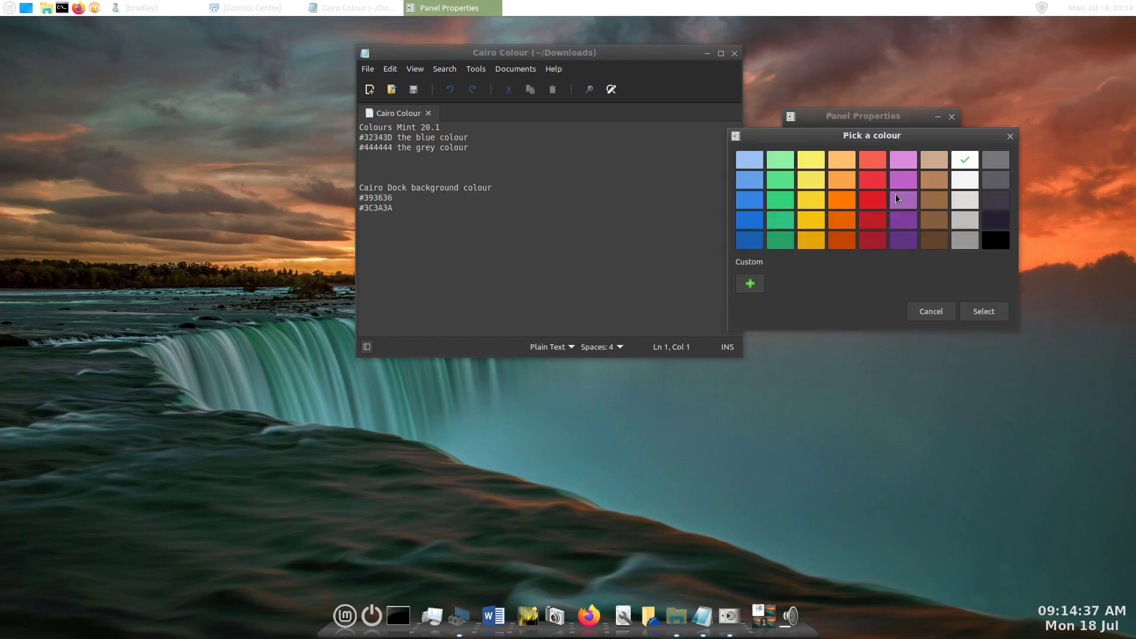
left_click(750, 284)
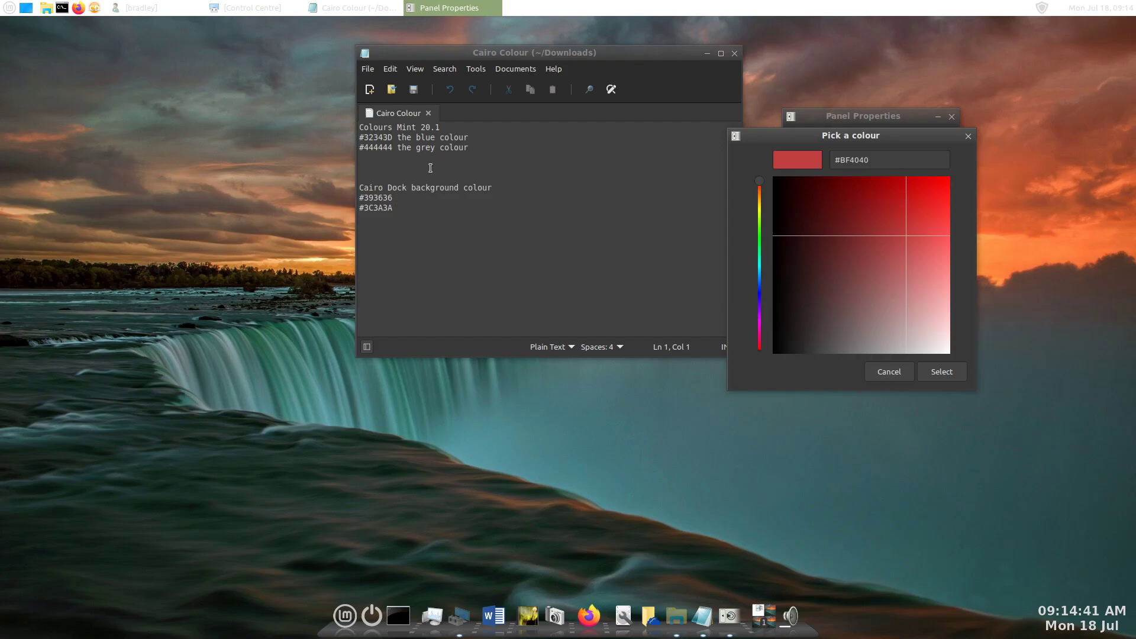
left_click(392, 147)
left_click_drag(392, 147, 359, 148)
key("ctrl+c")
left_click(791, 166)
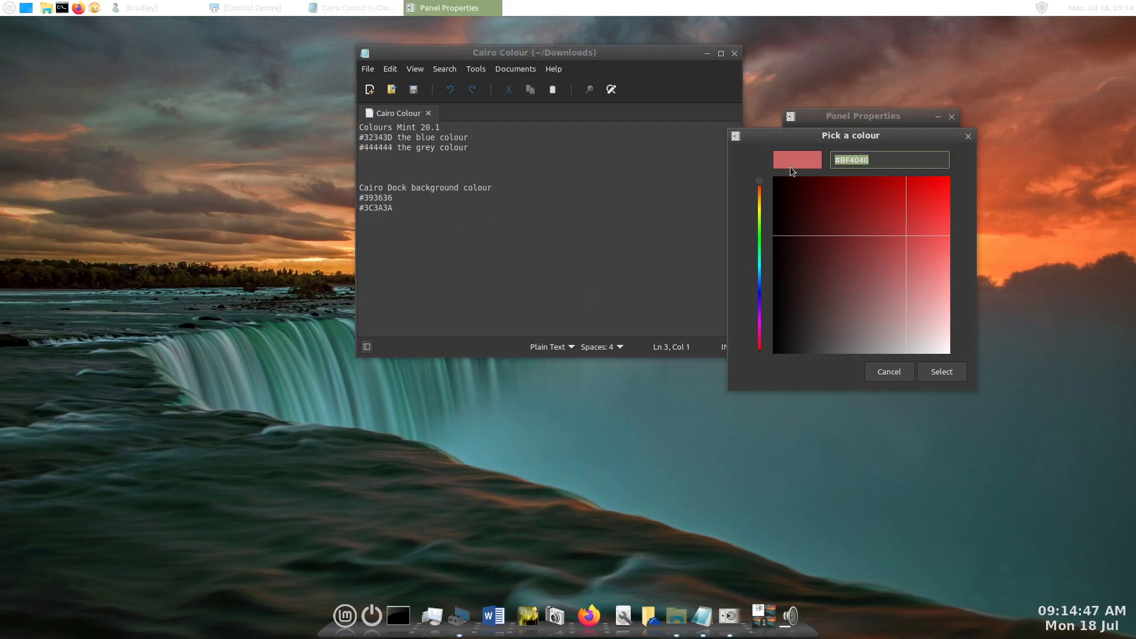
key("ctrl+v")
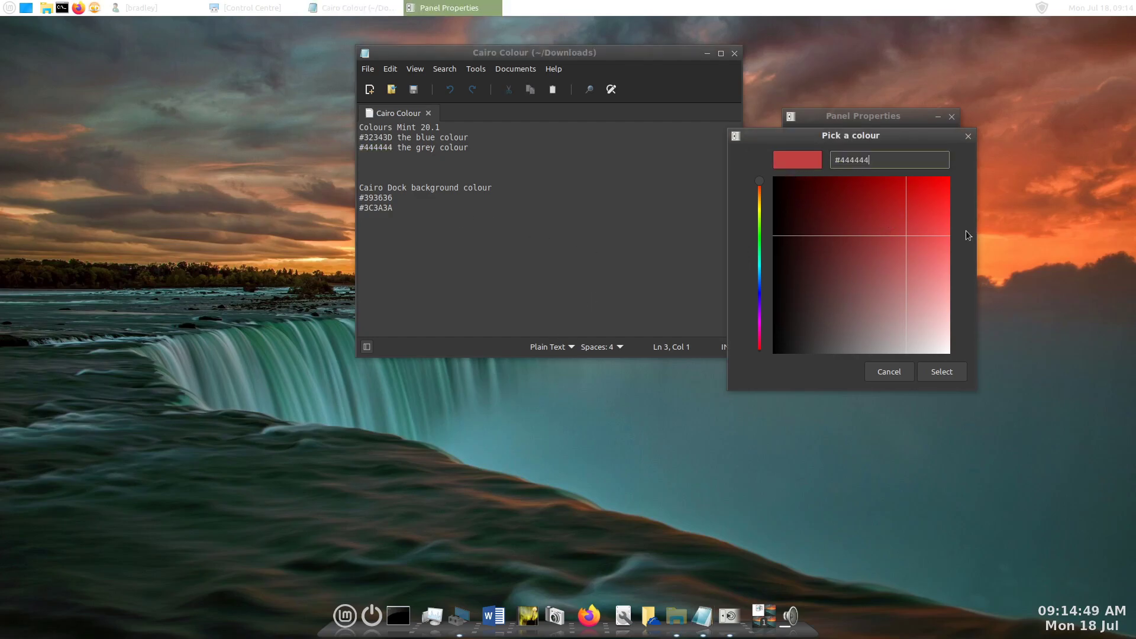
left_click(946, 372)
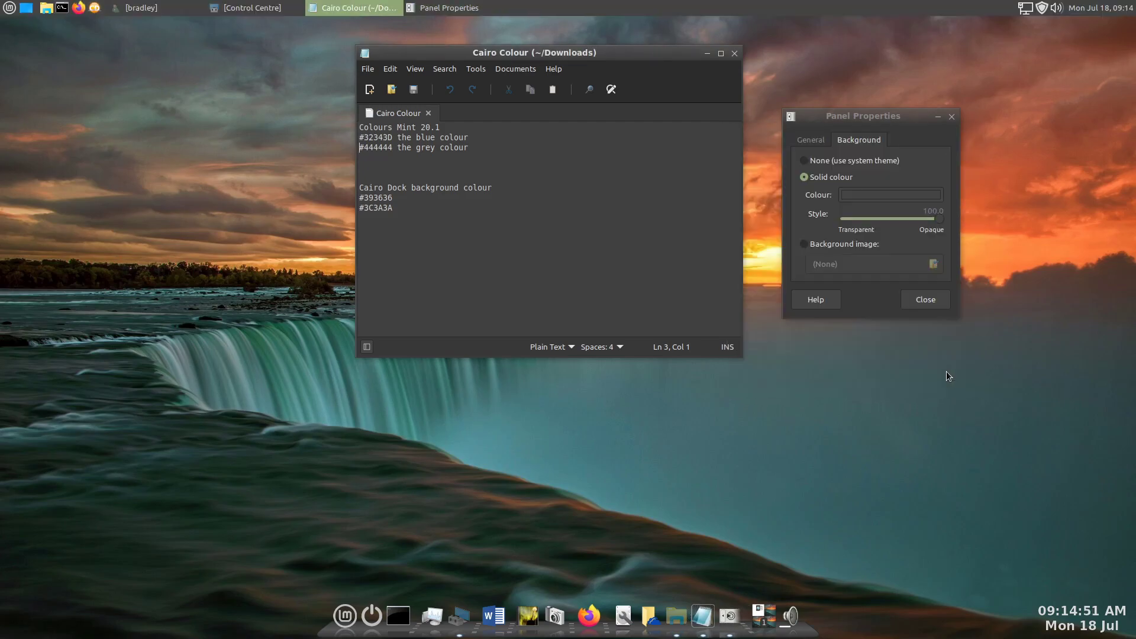
- Set the panel background's opacity to 85.5 and place the Panel Properties and Cairo Colour windows against the panel to compare their shades
left_click_drag(942, 222, 921, 220)
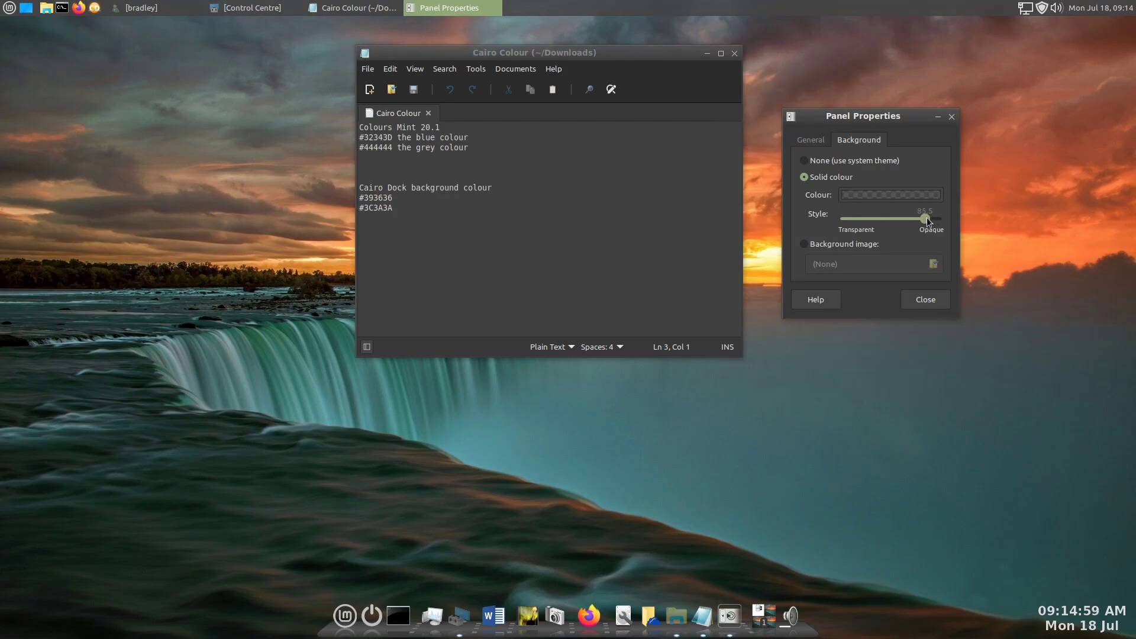
left_click_drag(910, 117, 917, 15)
left_click(1044, 74)
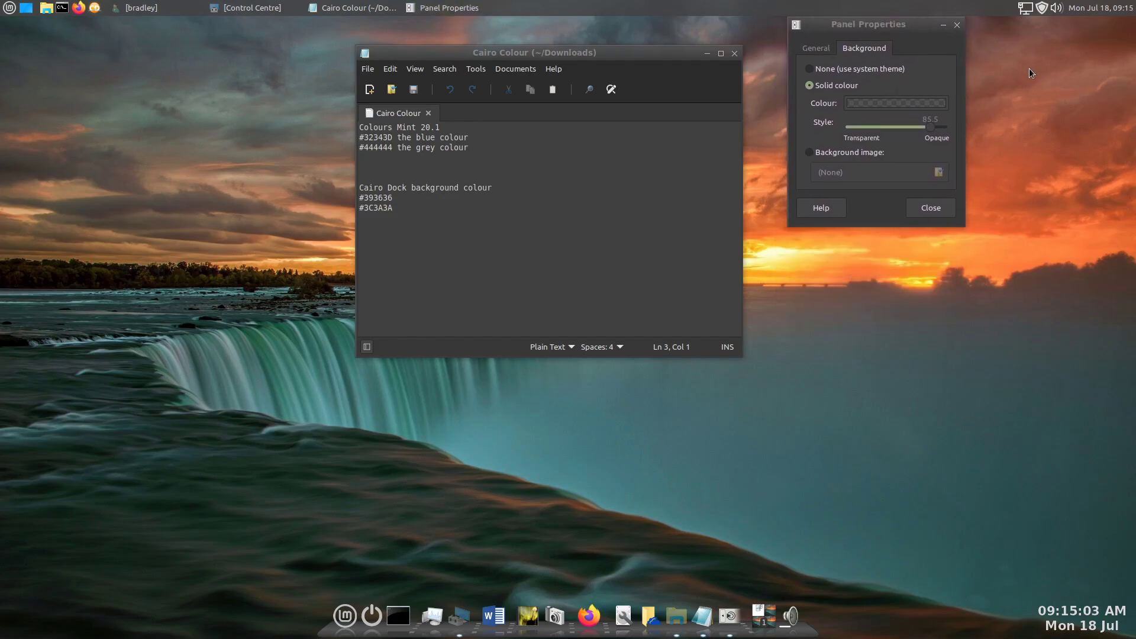
left_click_drag(653, 52, 662, 21)
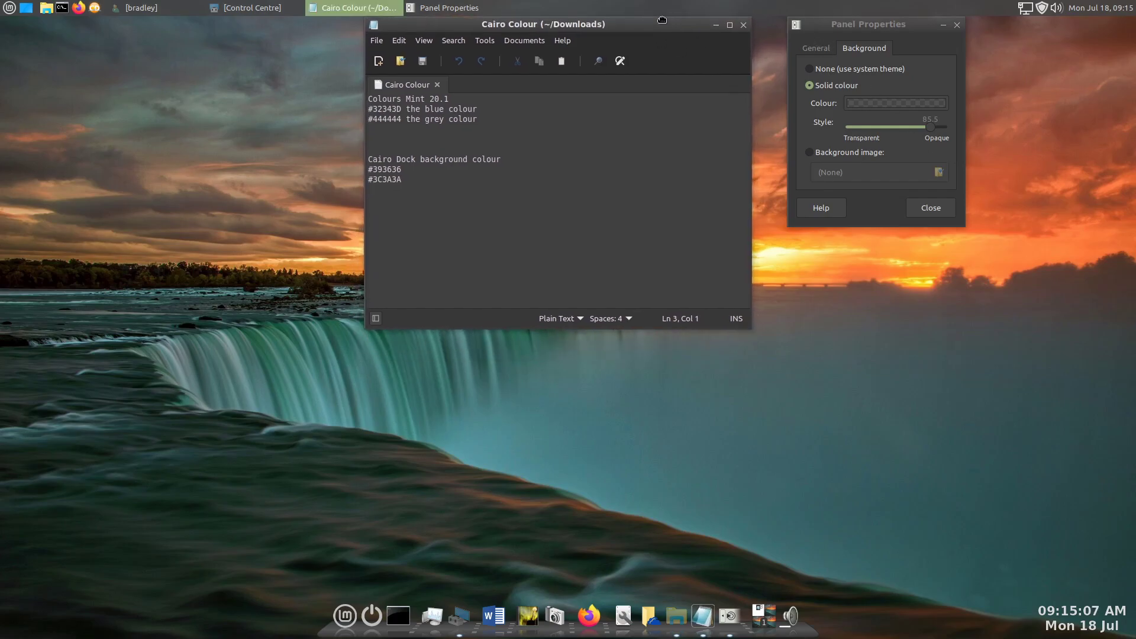
left_click(770, 50)
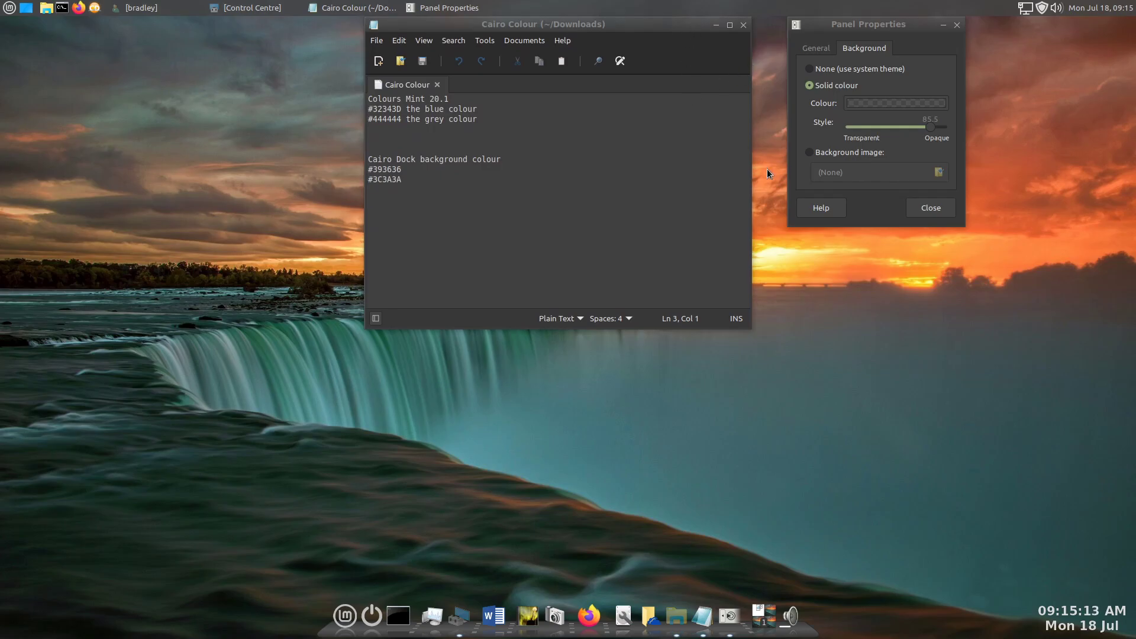
- Move the Cairo Colour window away from the panel and launch the Colour selection dialogue by searching the applications for "col"
left_click_drag(674, 30, 590, 144)
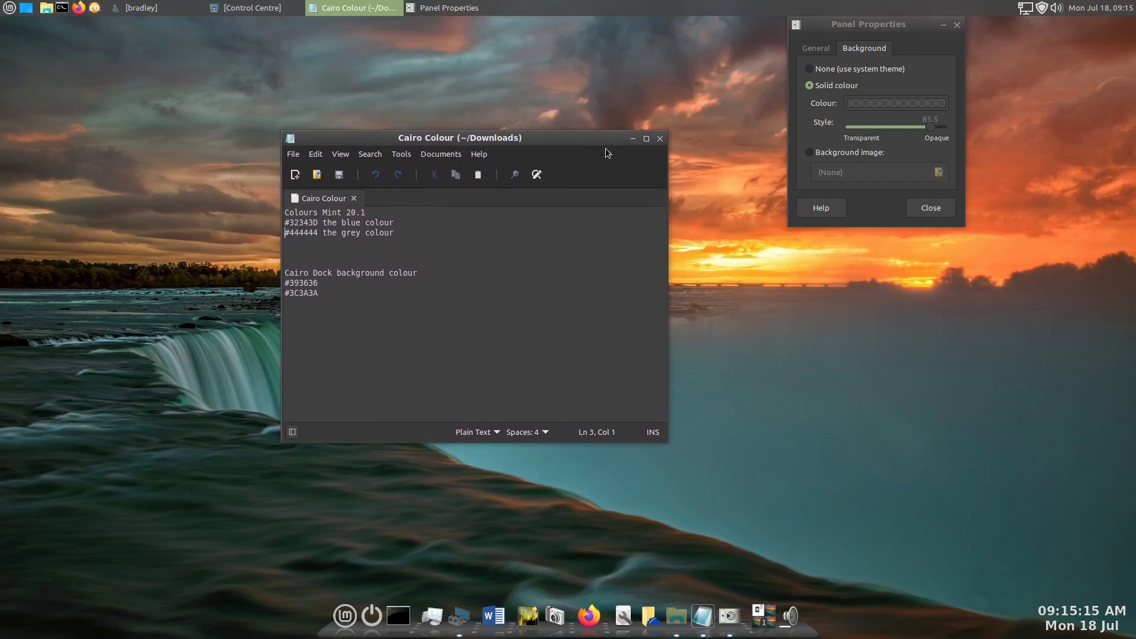
left_click(346, 625)
type("col")
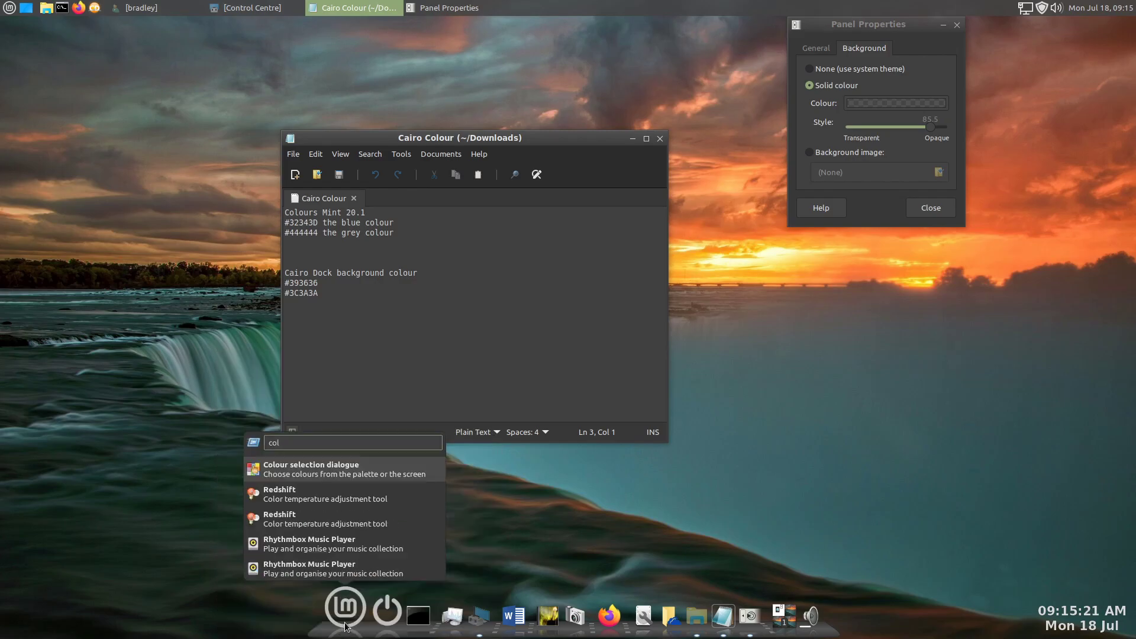
key("Return")
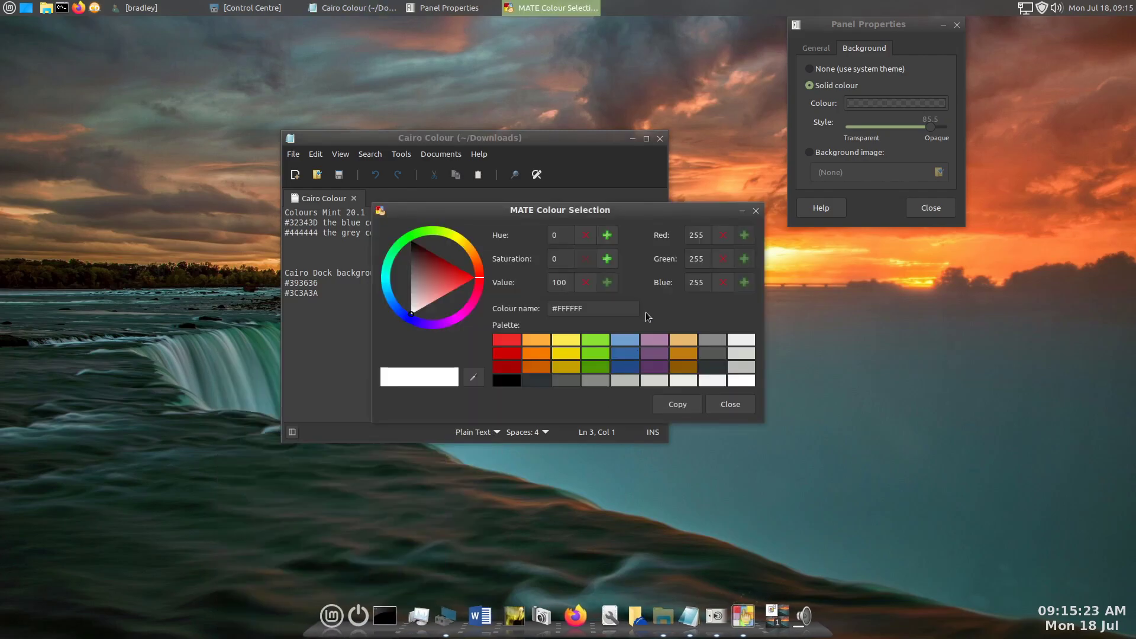
- Move the MATE Colour Selection window clear of the text file, sample its title bar colour and select the resulting code #484848
left_click_drag(661, 213, 953, 311)
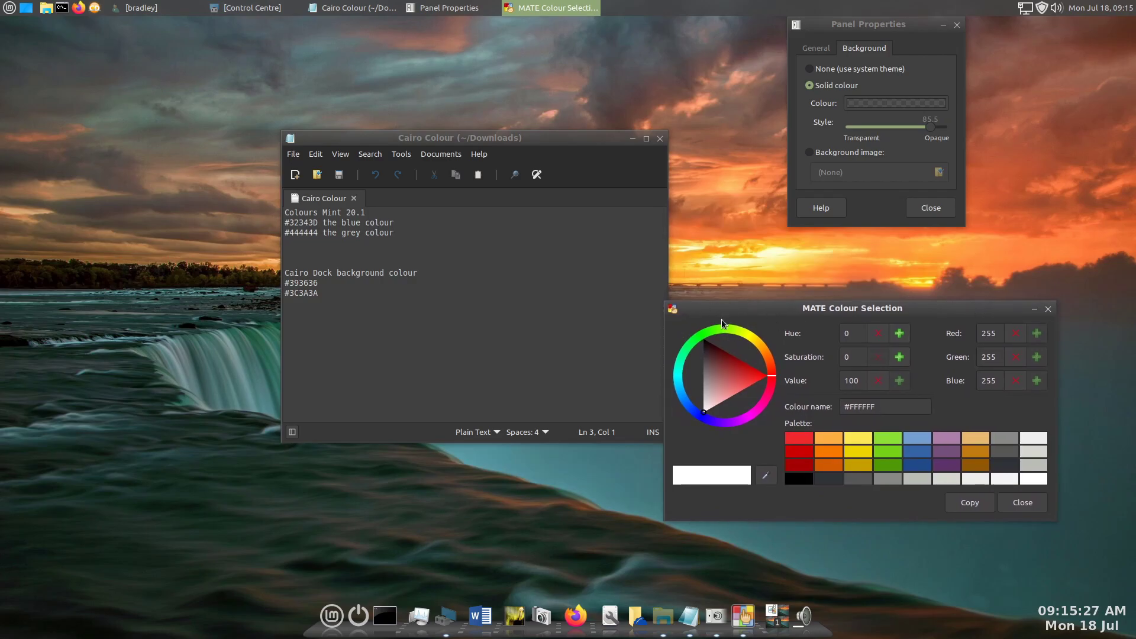
left_click(767, 476)
left_click(729, 306)
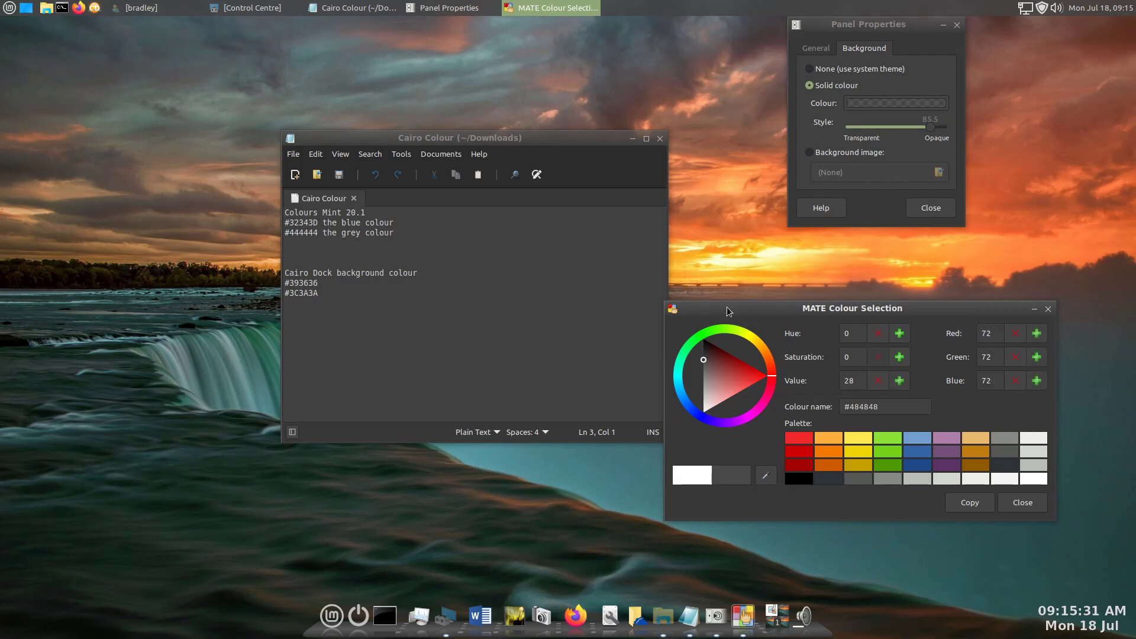
triple_click(891, 402)
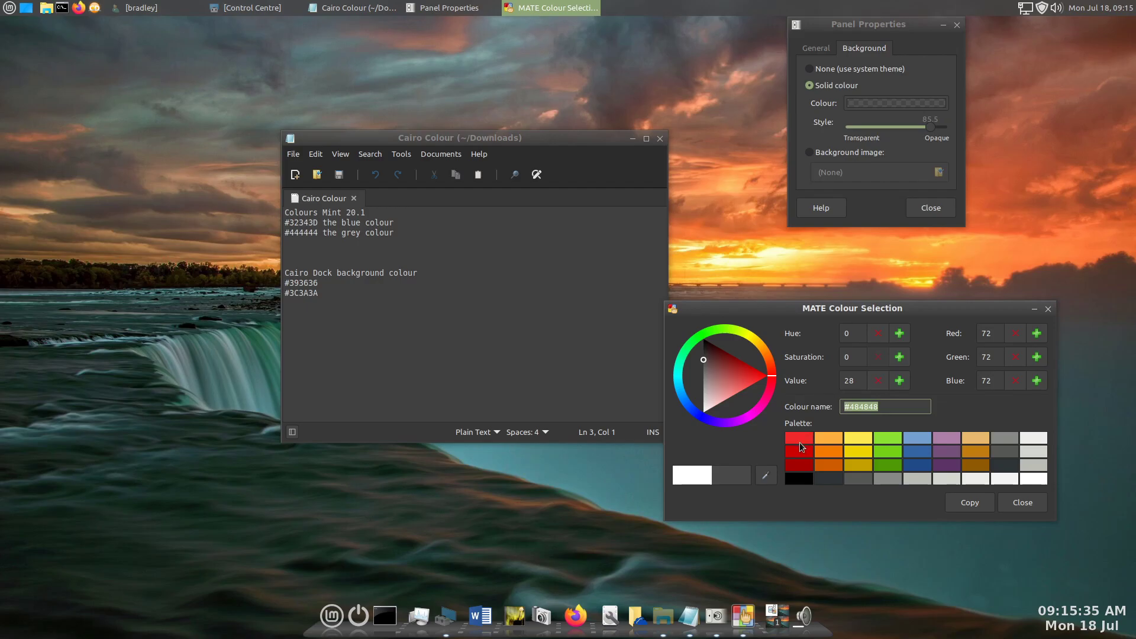
- Set the panel's solid background to the custom colour #484848 using the sampled code
left_click(877, 103)
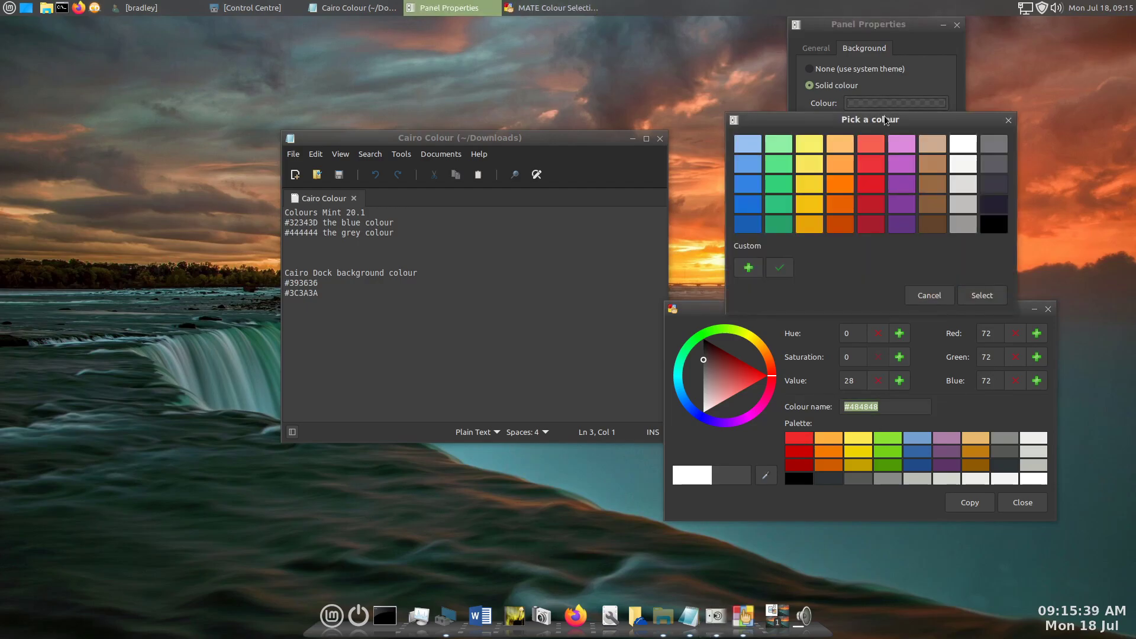
left_click(748, 268)
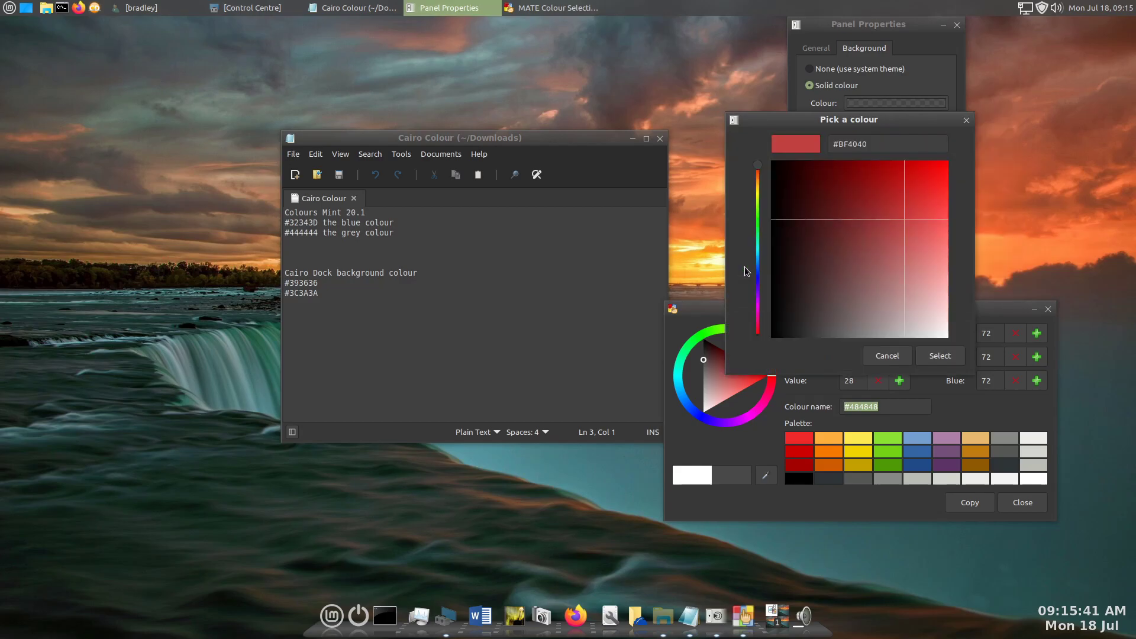
left_click(861, 144)
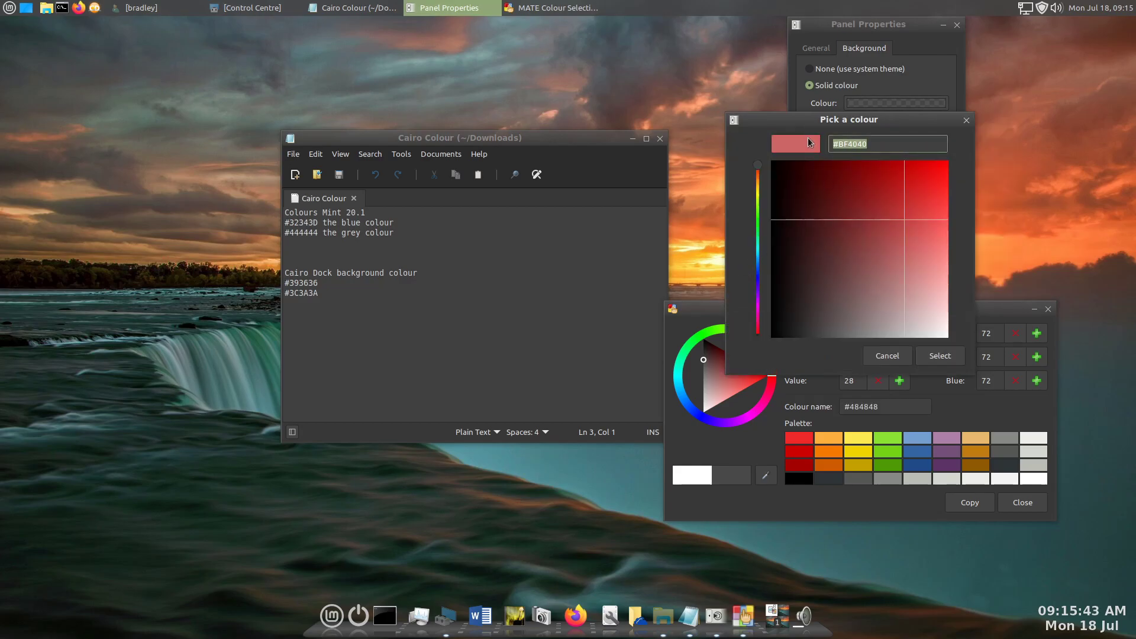
key("ctrl+v")
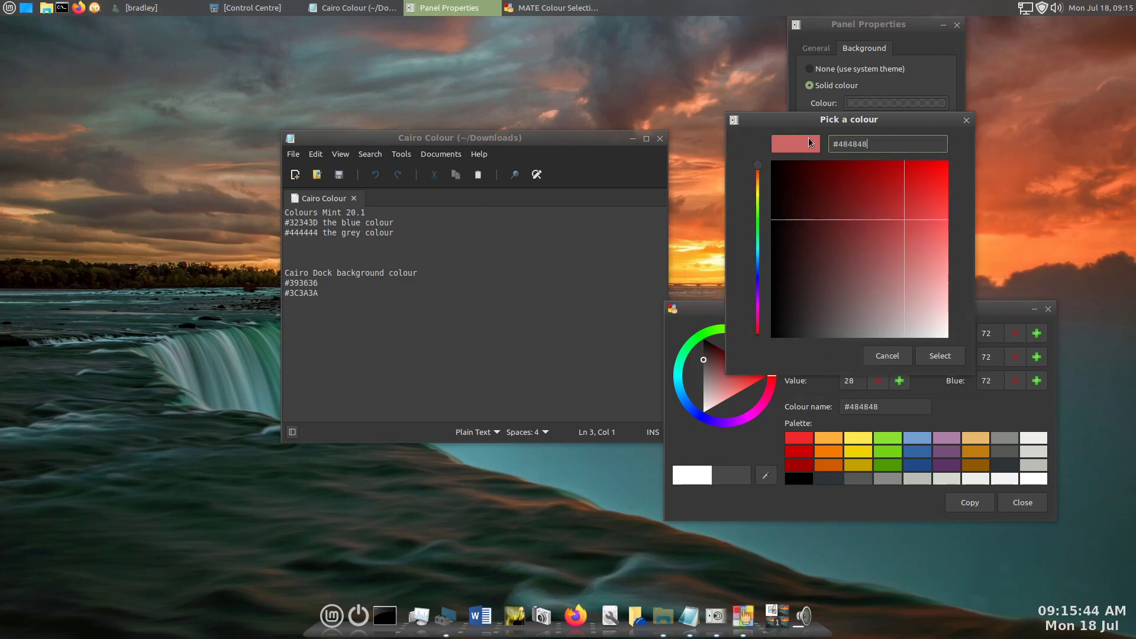
left_click(942, 357)
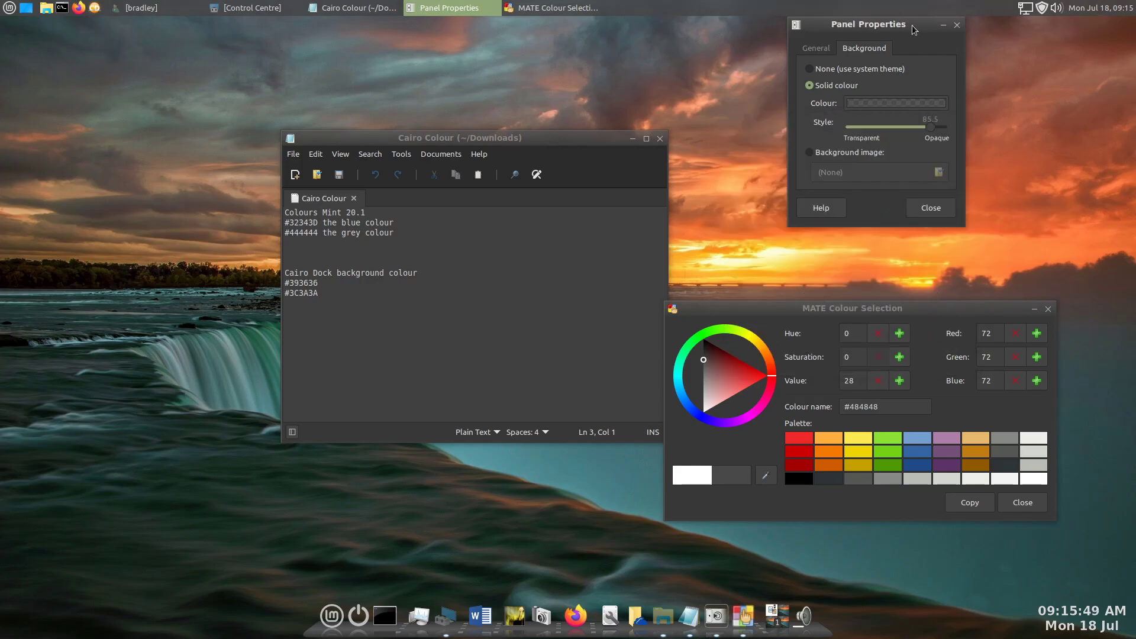
- Set the panel background's opacity to 92.4 and shift the Panel Properties window sideways along the panel
left_click(691, 45)
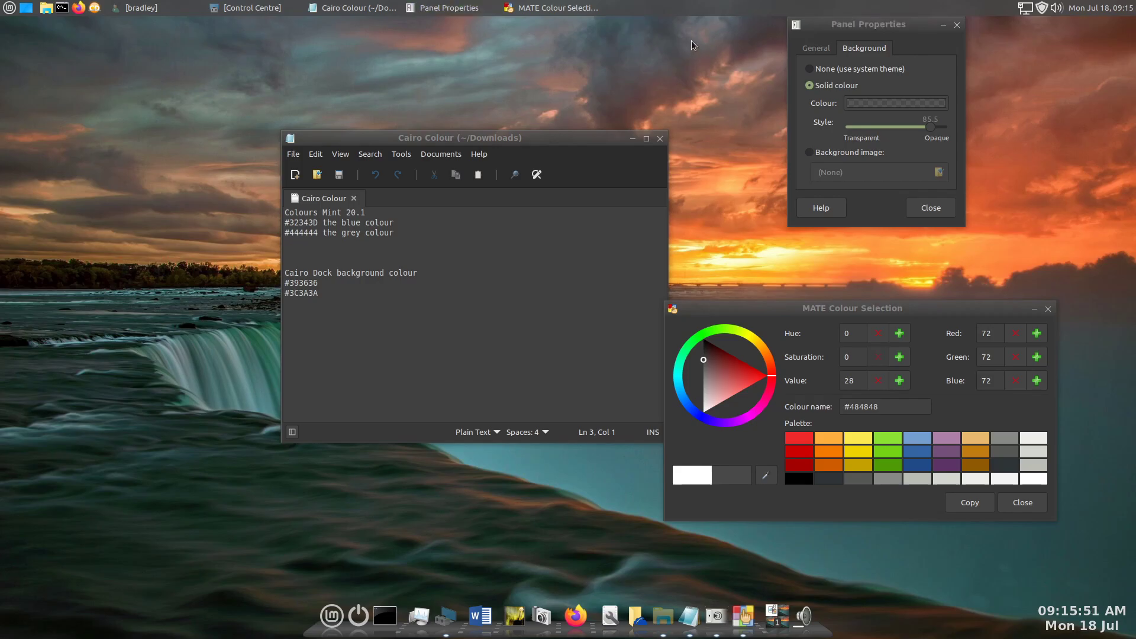
left_click_drag(929, 127, 935, 130)
left_click_drag(919, 32, 842, 32)
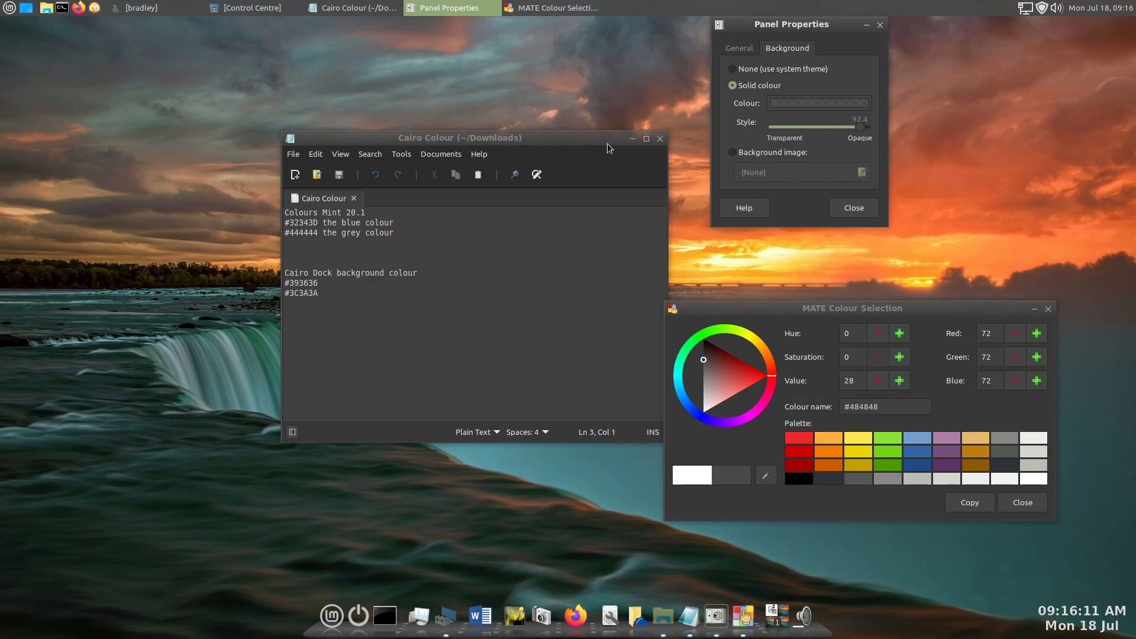
- Move the Cairo Colour window closer to the panel and compare its active and inactive title bar shades with the panel colour
left_click_drag(597, 139, 662, 65)
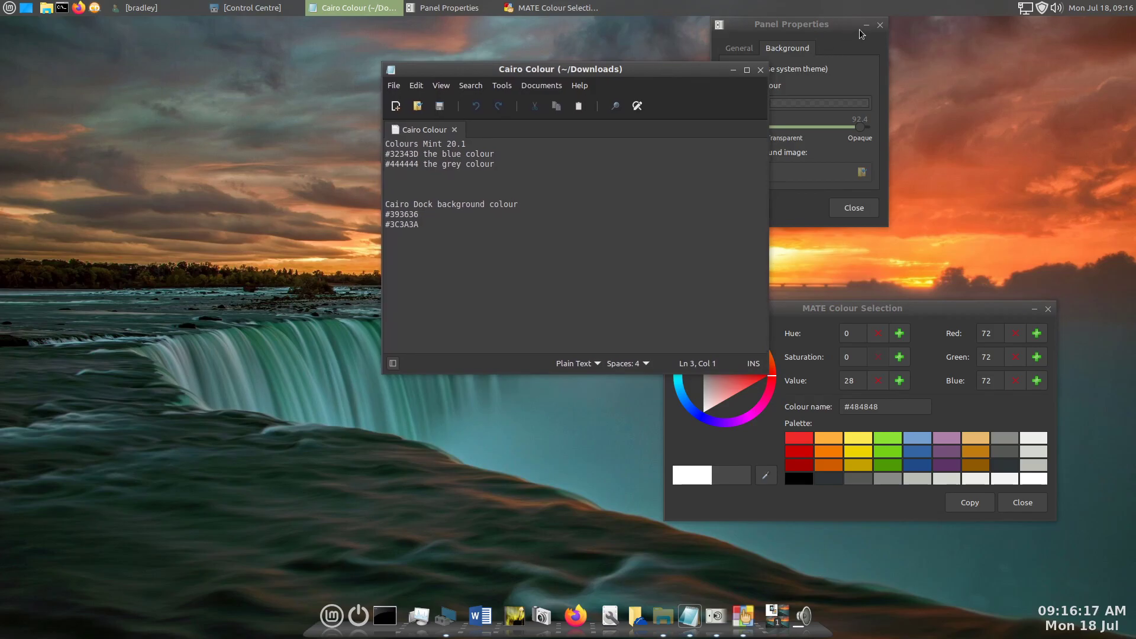
left_click(923, 77)
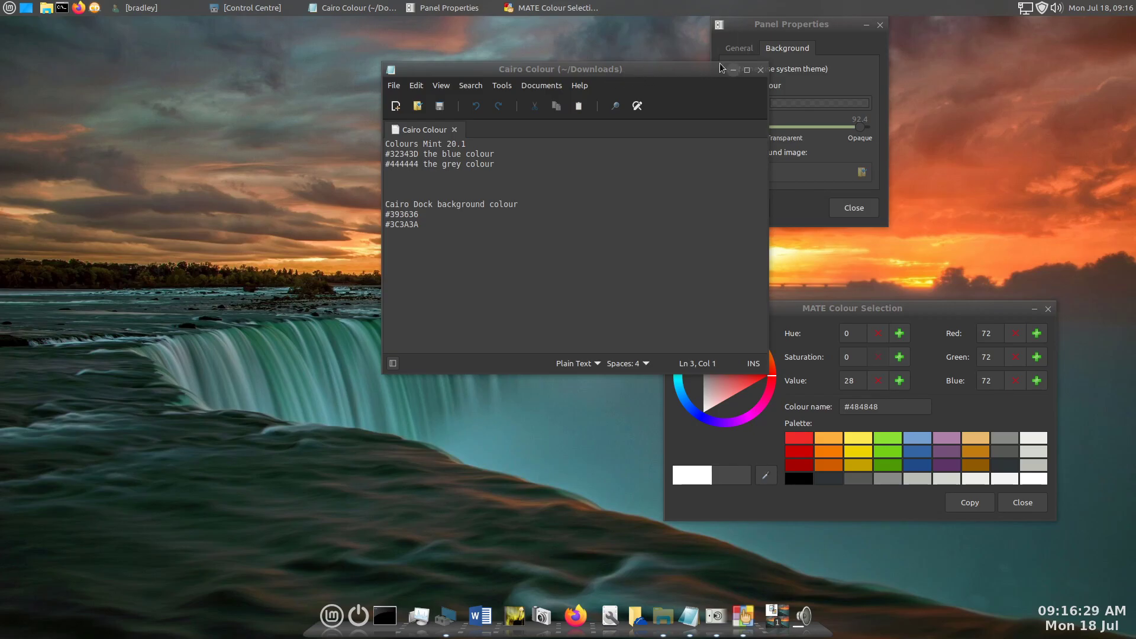
left_click(672, 72)
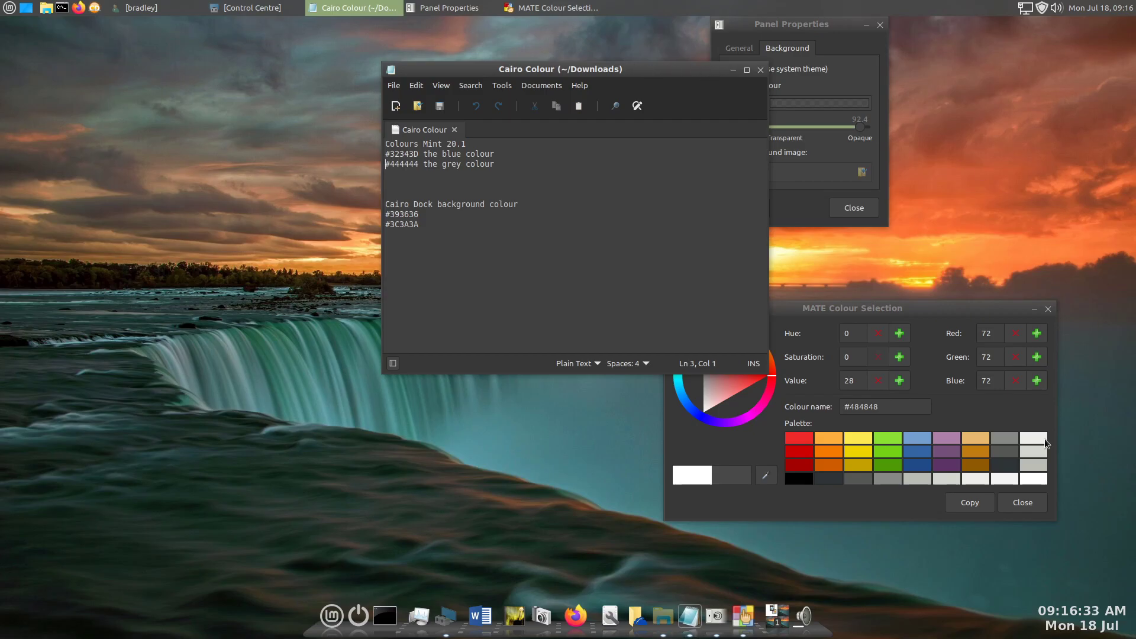
- Close the MATE Colour Selection window and the Cairo Colour text file, and move the Panel Properties window away from the panel
left_click(1017, 505)
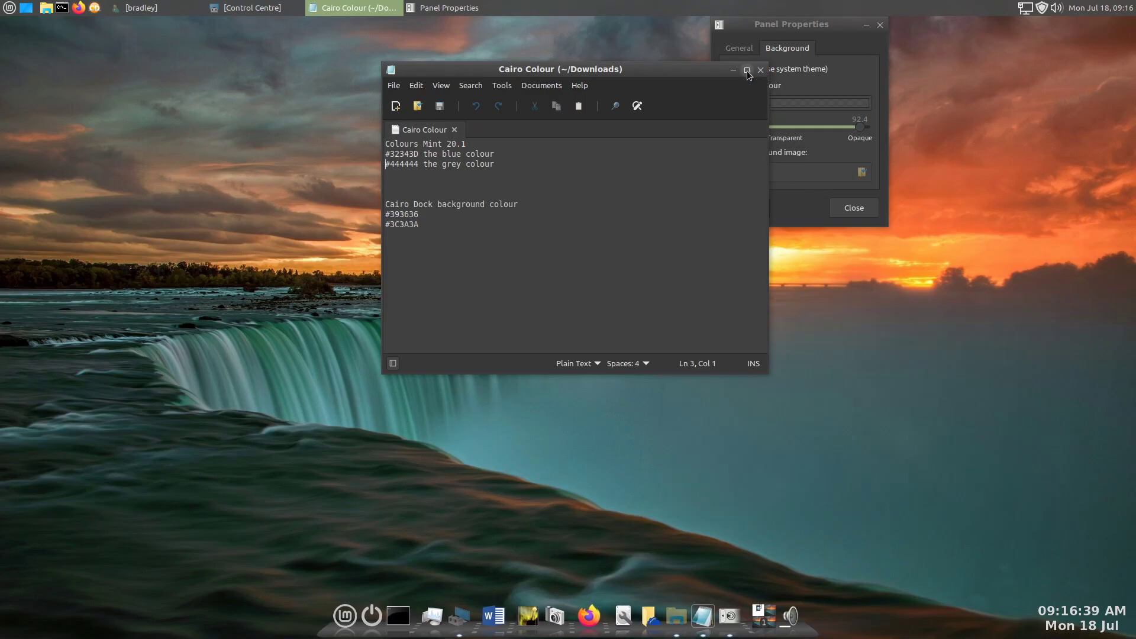
key("ctrl+q")
left_click_drag(846, 27, 780, 127)
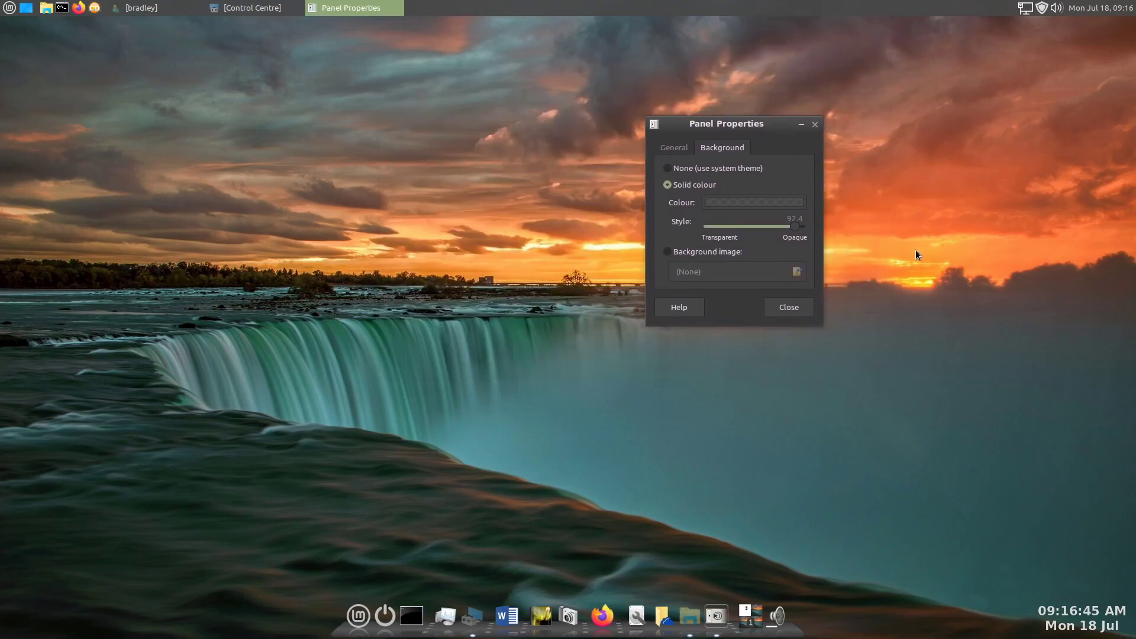
- Turn on Autohide for the panel and close its properties
left_click(673, 148)
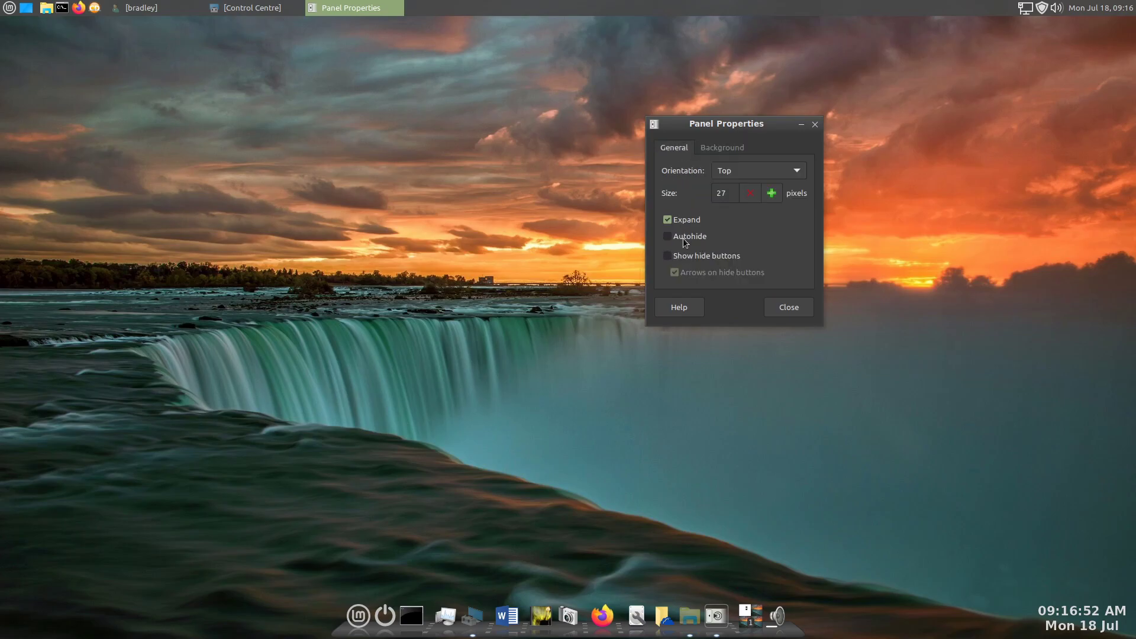
left_click(684, 238)
left_click(790, 308)
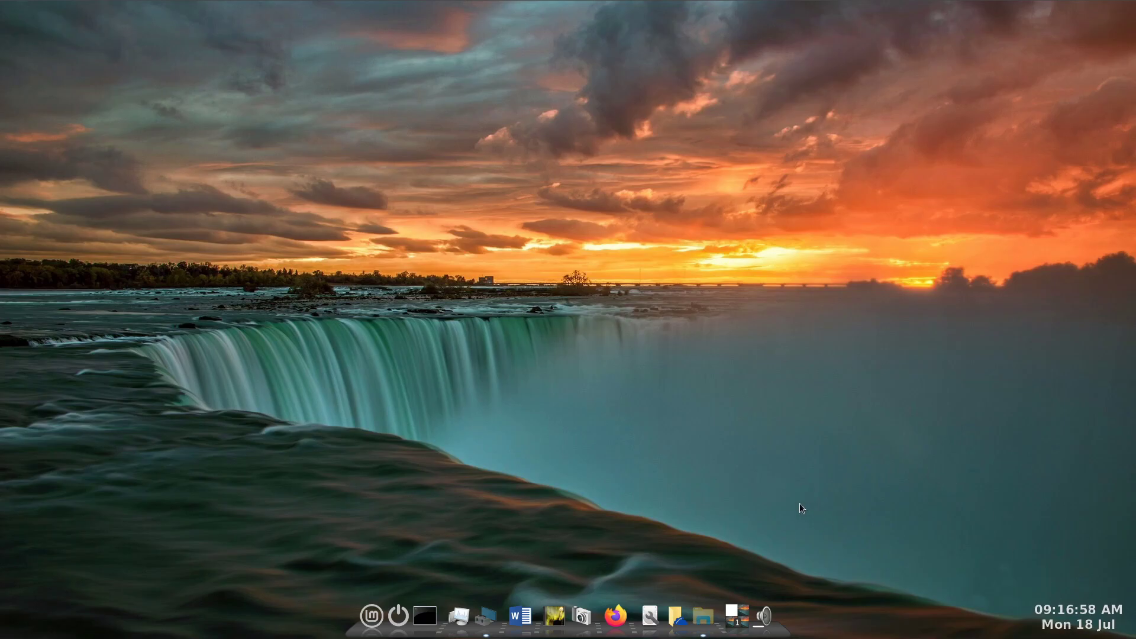
left_click(375, 611)
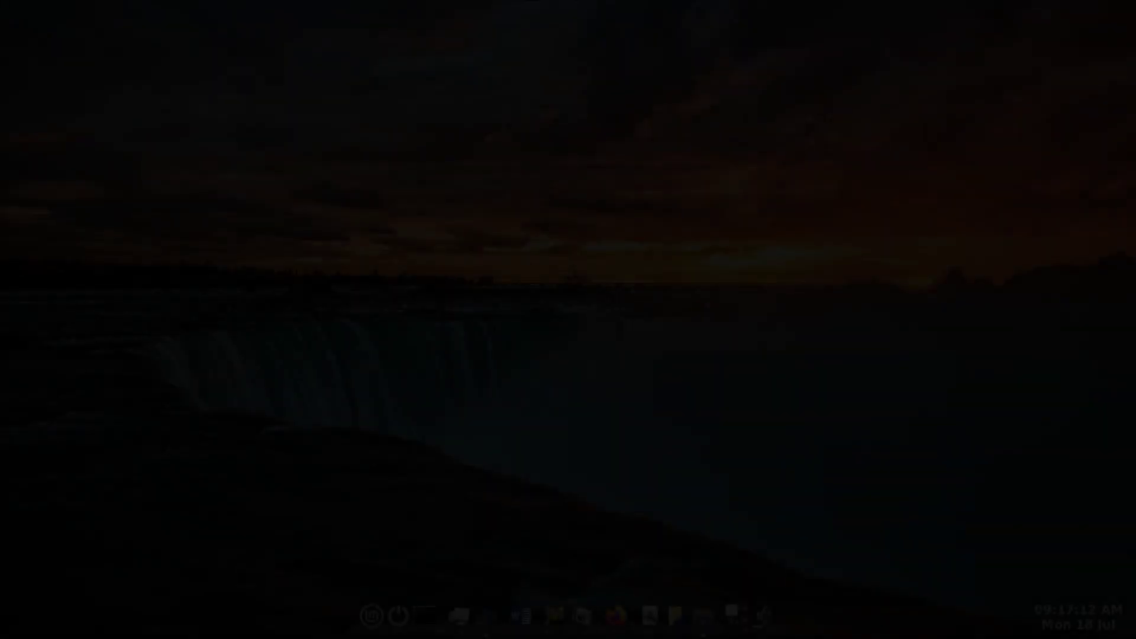
left_click_drag(654, 262, 622, 277)
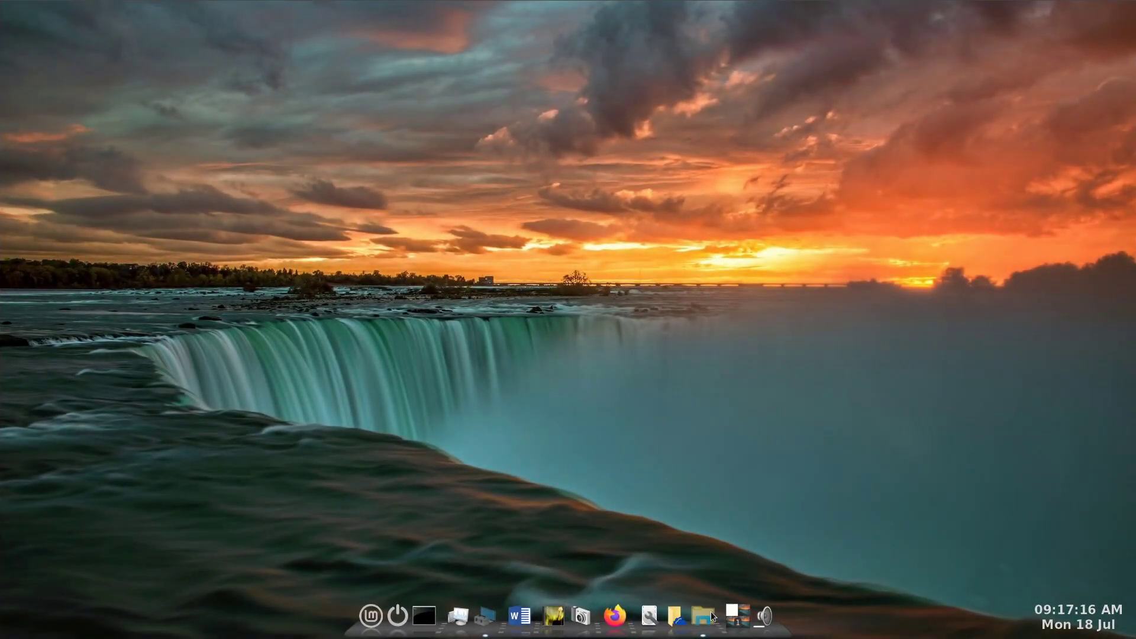
- Restore the minimised home folder window and reposition it on the desktop
left_click(711, 610)
left_click_drag(952, 37, 868, 69)
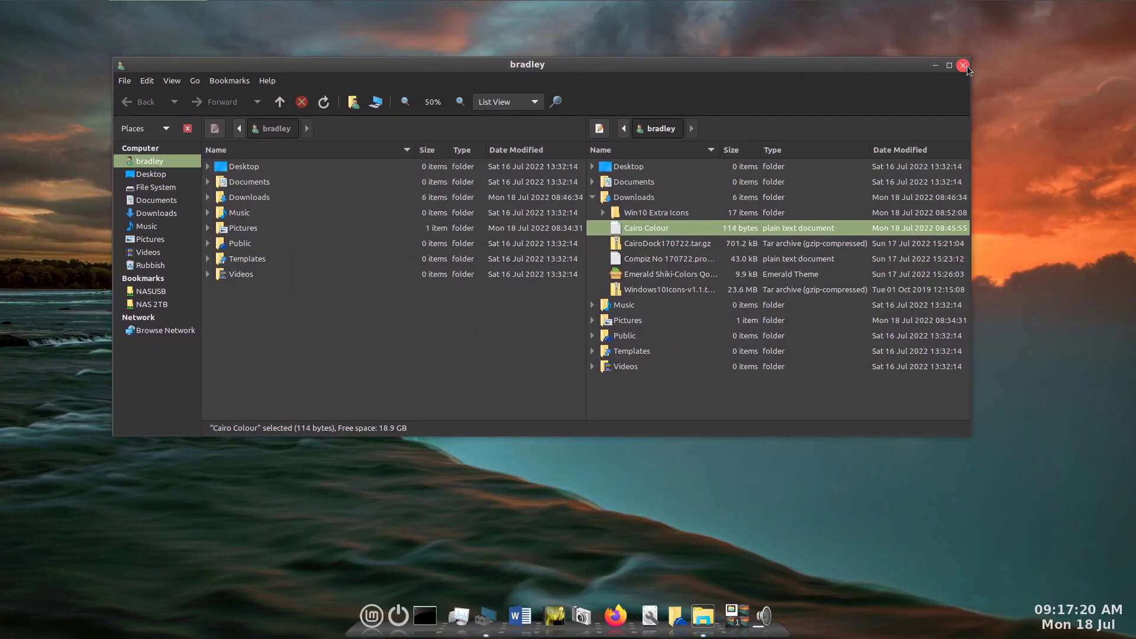
- Try out the Compiz workspace effects by showing all four workspaces in the Expo overview and rotating the desktop cube
left_click_drag(1047, 87, 798, 210)
key("super+e")
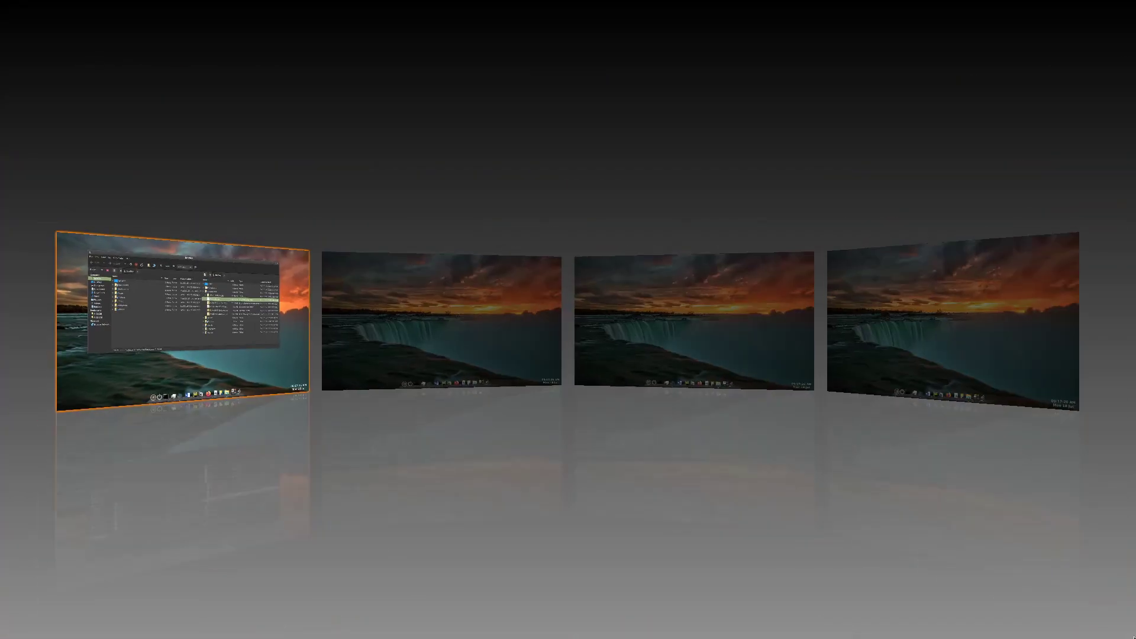
double_click(697, 301)
key("ctrl+alt+Right")
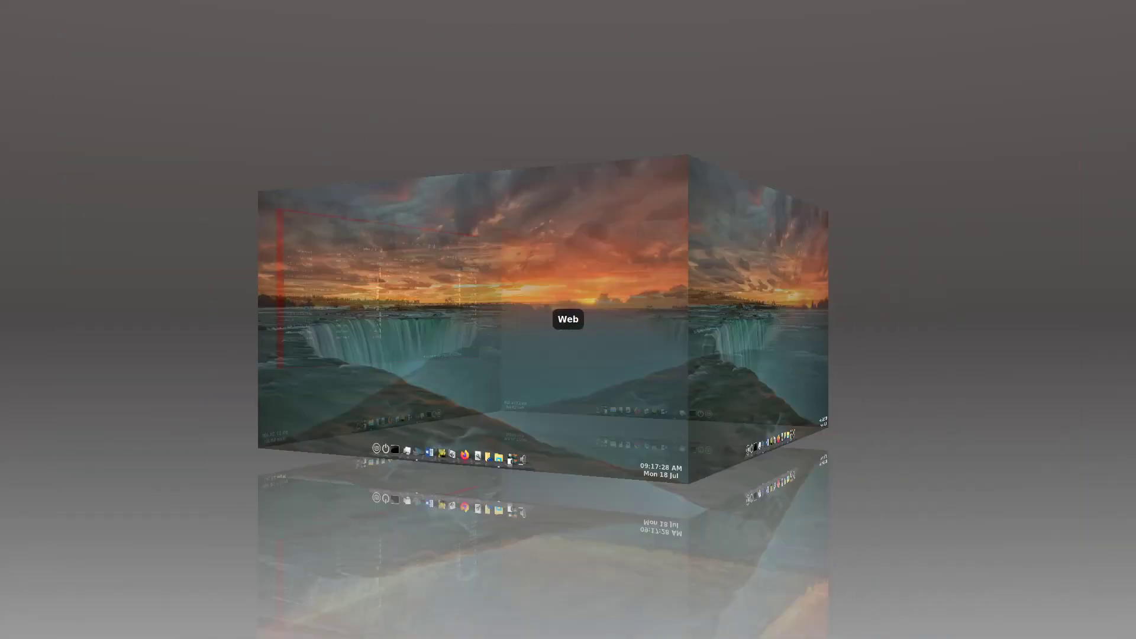
key("ctrl+alt+Right")
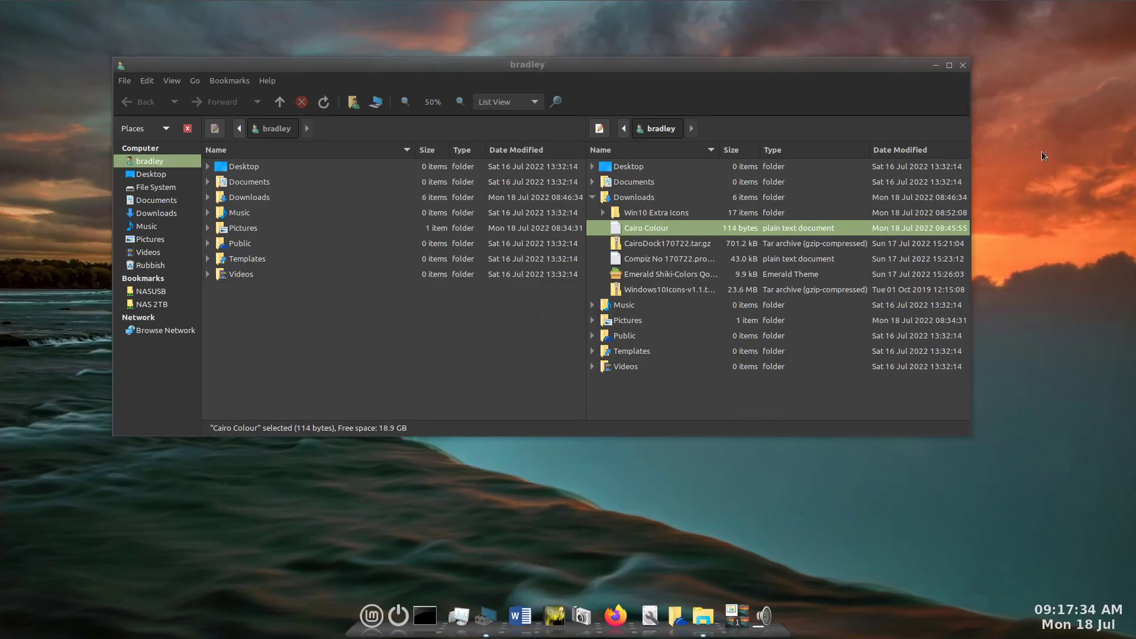
- Collapse the expanded Downloads folder in the file manager's second pane and open that folder there
left_click(593, 198)
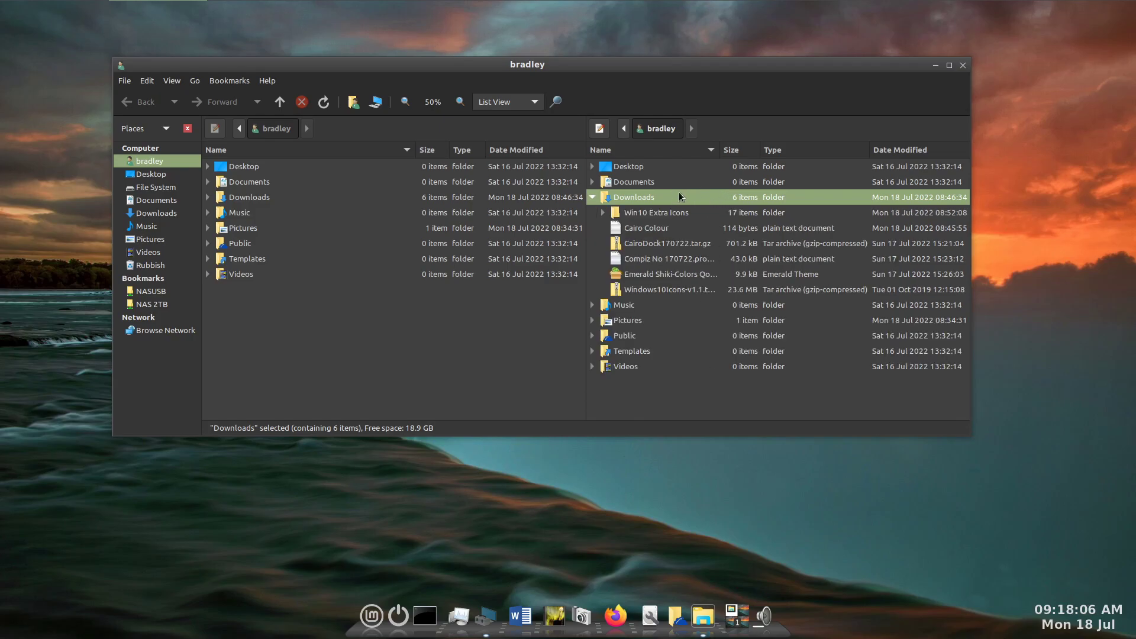
double_click(679, 196)
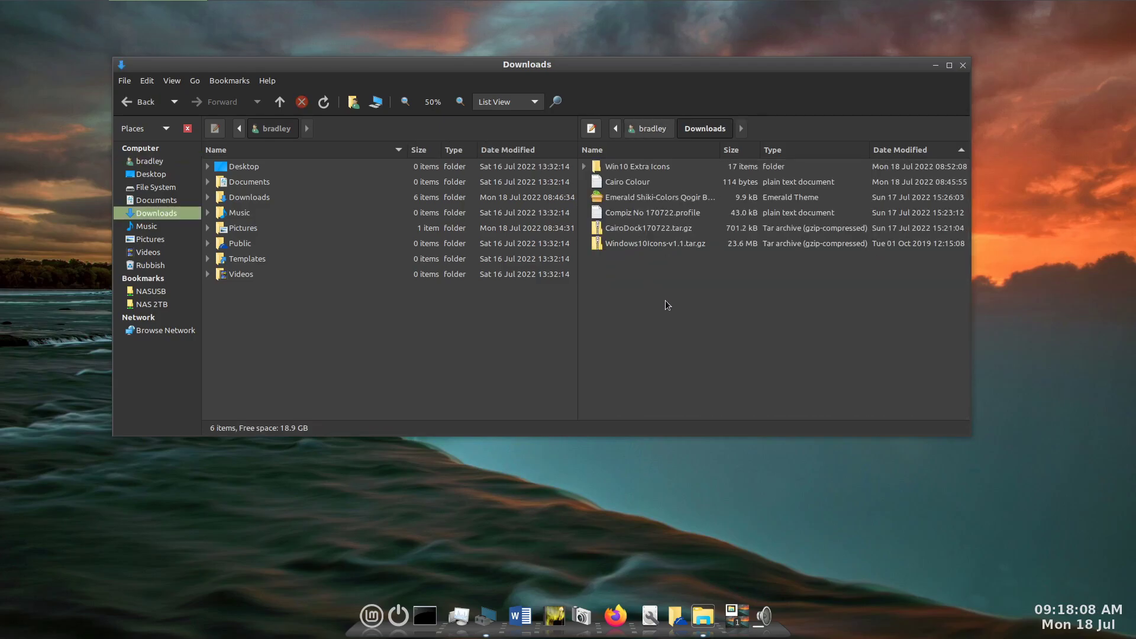